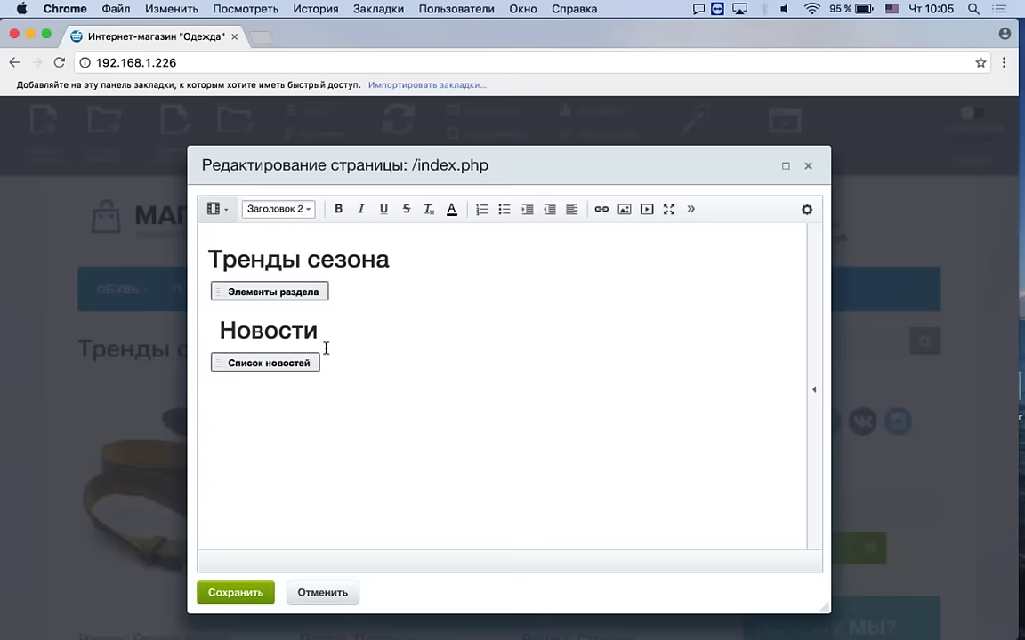
- Open the Элементы раздела parameters, move the dialog aside and scroll to Вариант отображения товаров
double_click(301, 291)
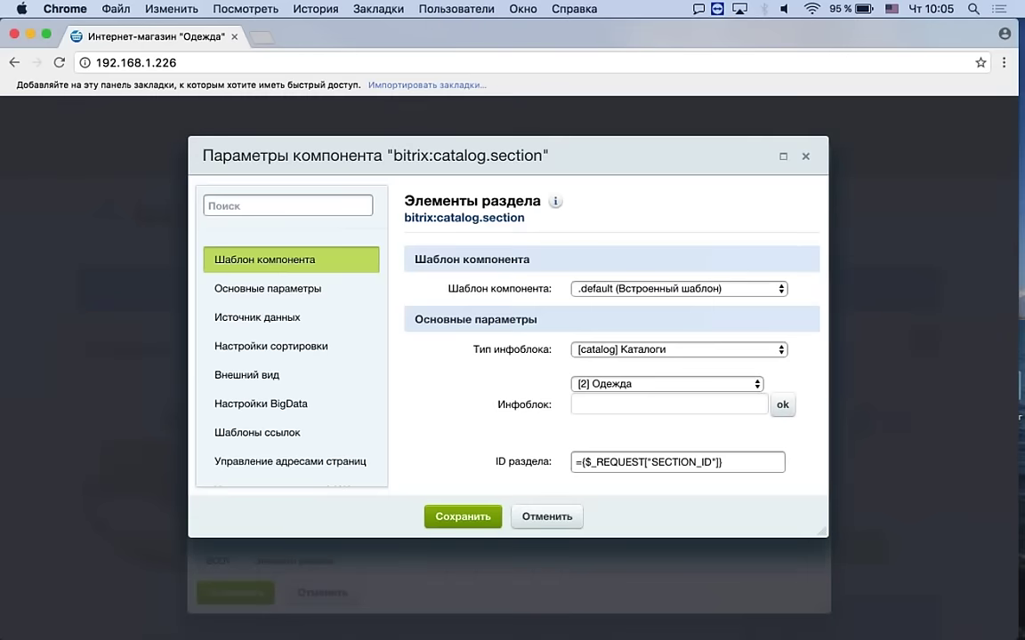
left_click_drag(590, 150, 407, 131)
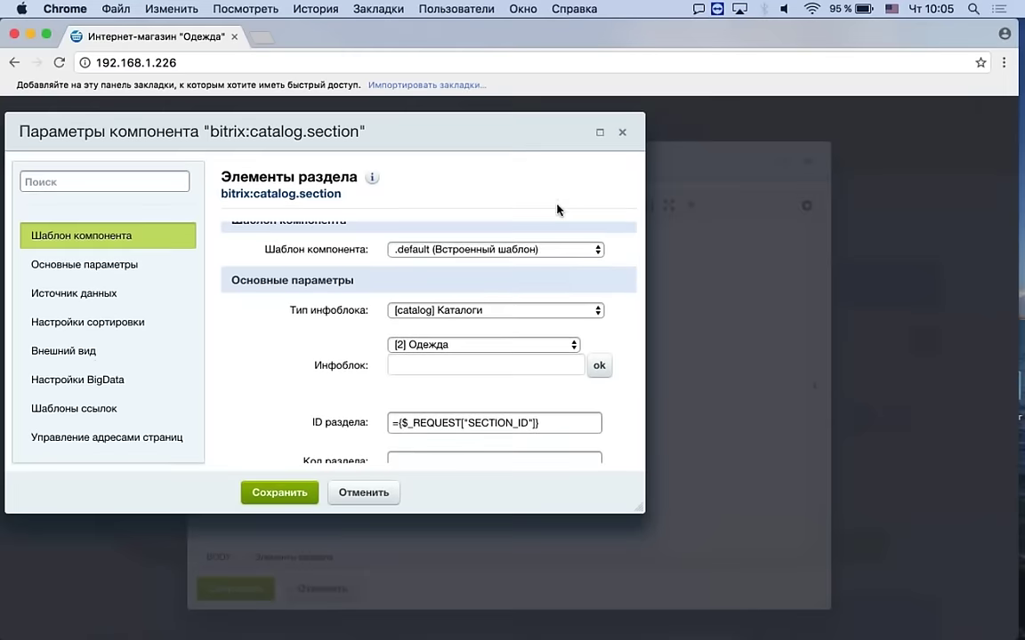
scroll(557, 210, "down", 5)
scroll(446, 336, "down", 15)
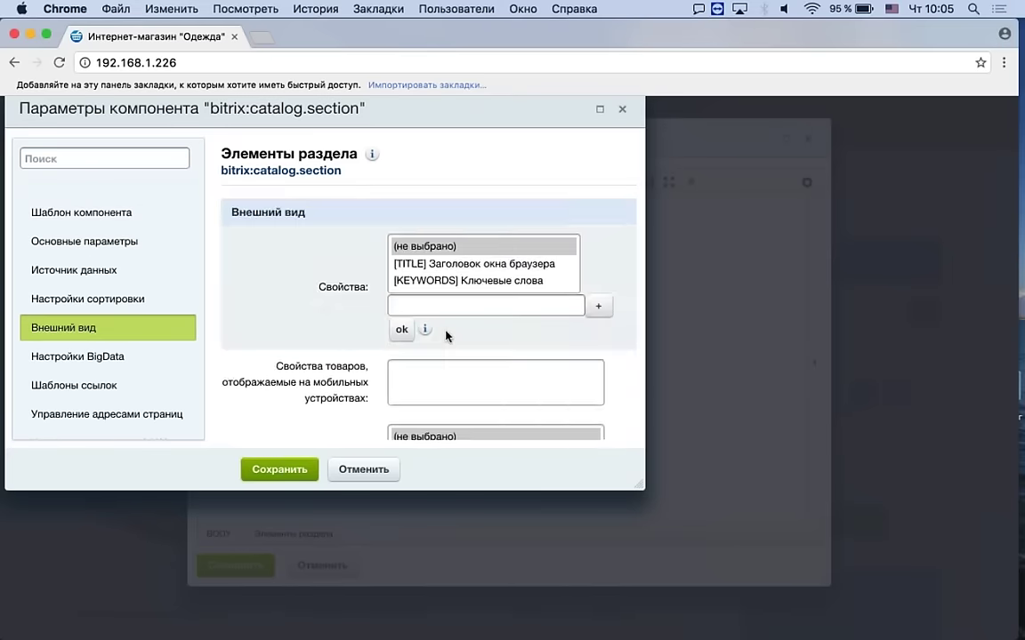
scroll(446, 336, "down", 5)
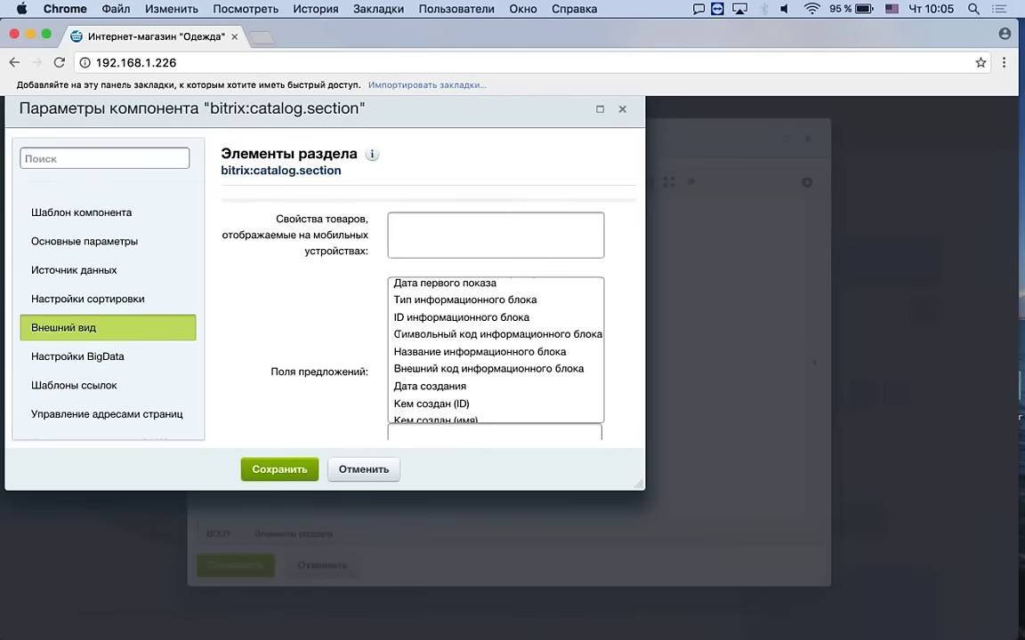
scroll(433, 301, "down", 3)
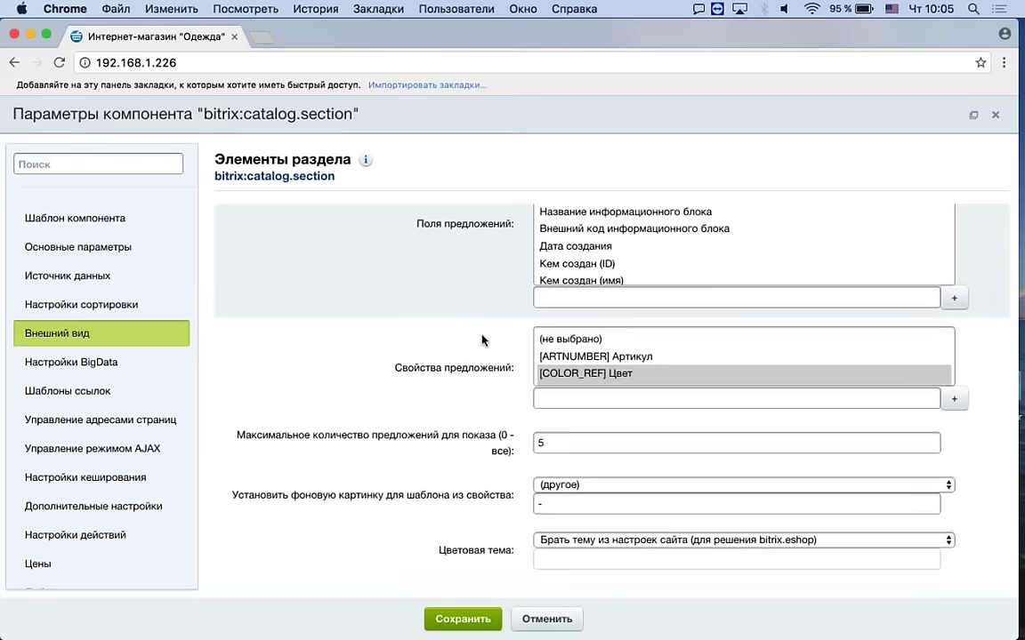
scroll(433, 300, "down", 5)
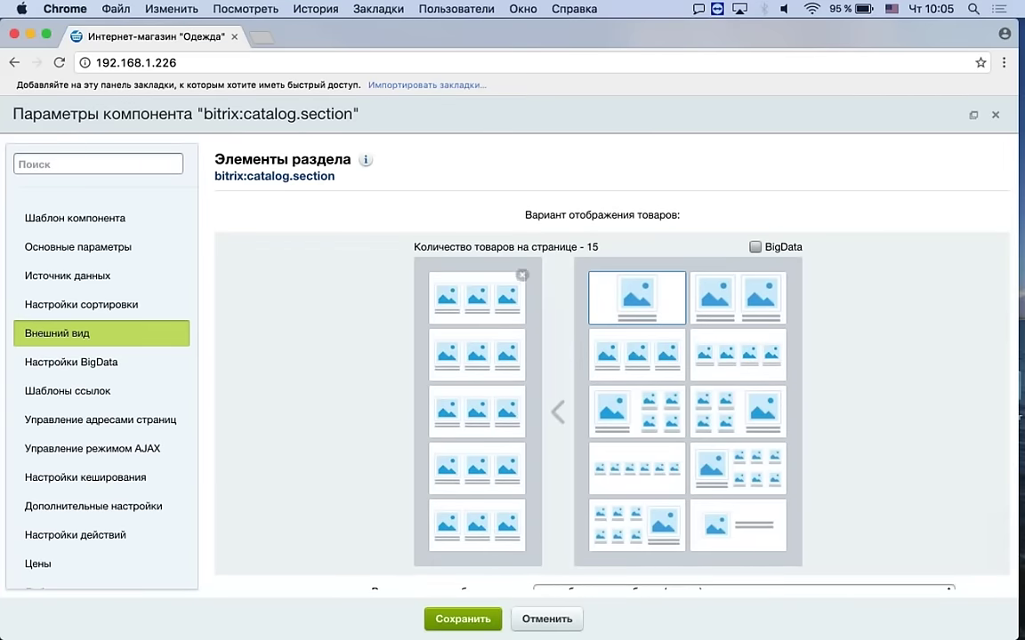
- Clear every existing row from the current product layout
left_click(523, 276)
left_click(525, 278)
left_click(525, 277)
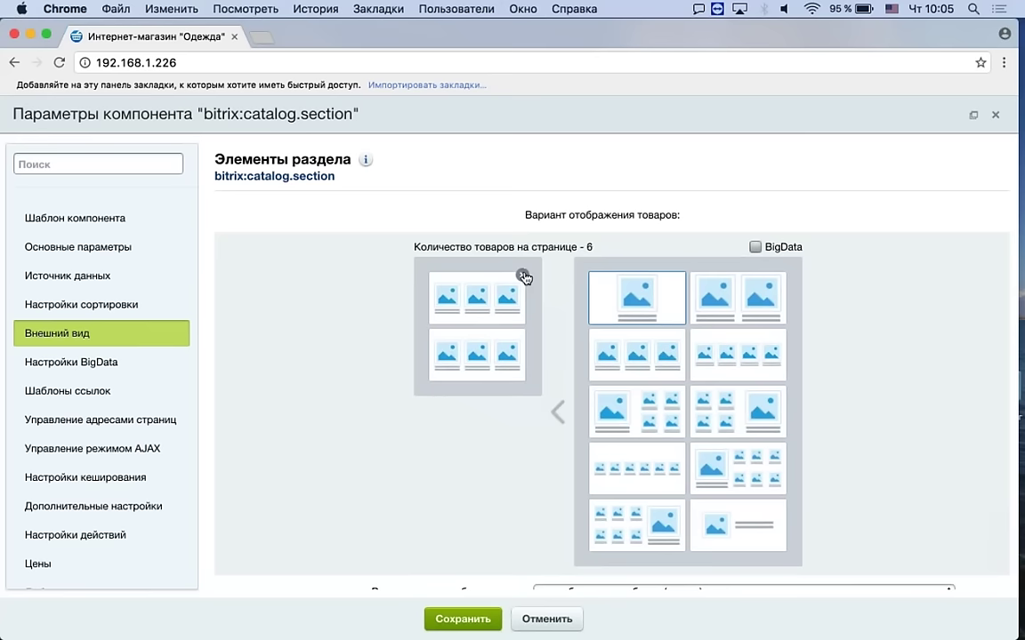
left_click(525, 277)
left_click(525, 277)
- Add one-large-plus-four, four-small and four-plus-one-large rows, and try a three-product row
left_click_drag(644, 411, 490, 312)
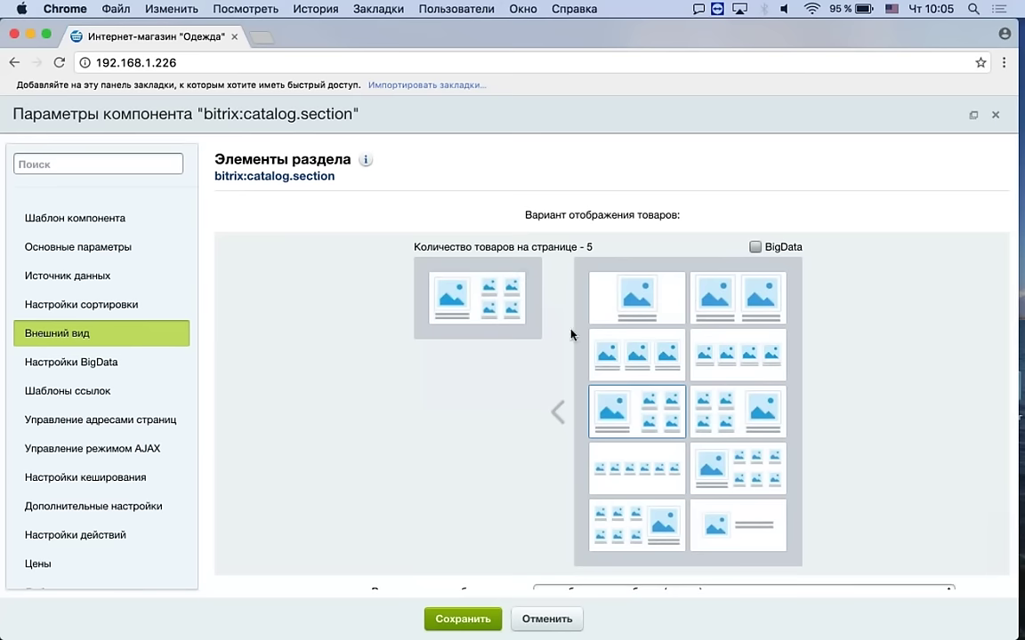
left_click_drag(709, 365, 480, 348)
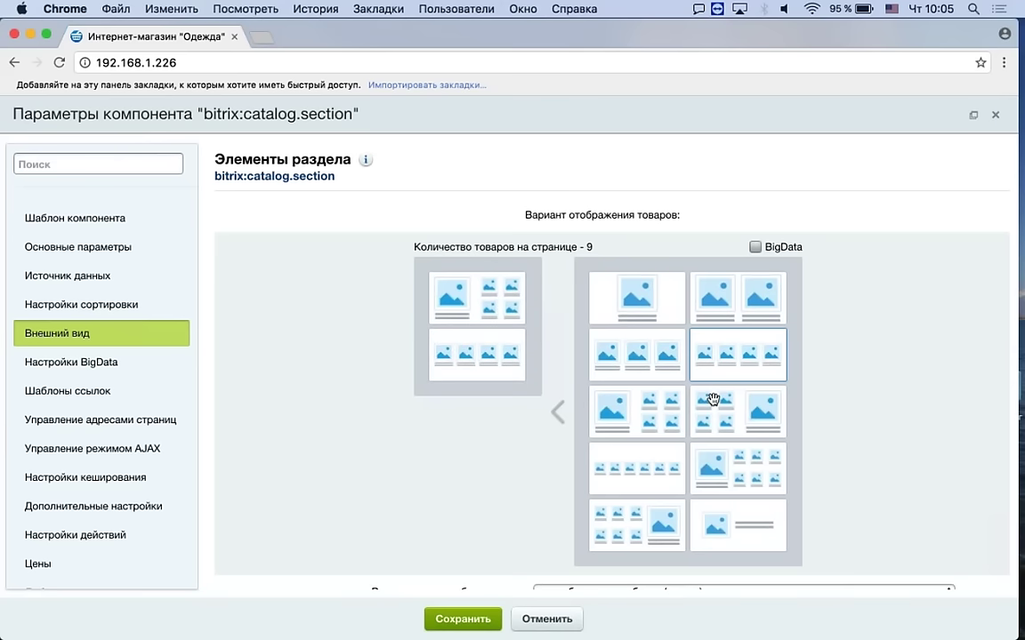
left_click_drag(712, 399, 480, 409)
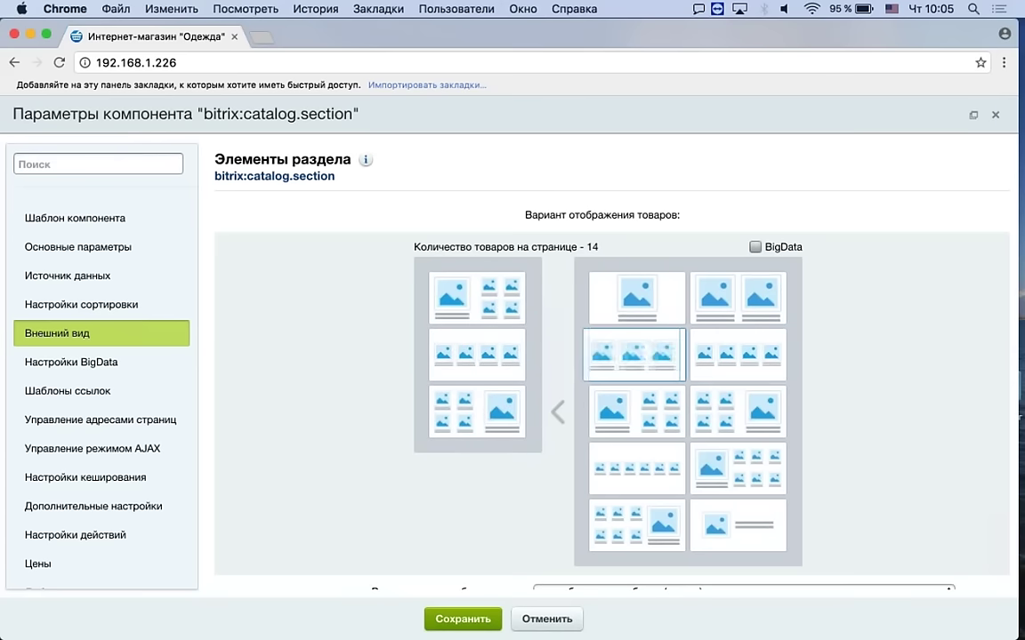
left_click_drag(647, 349, 556, 322)
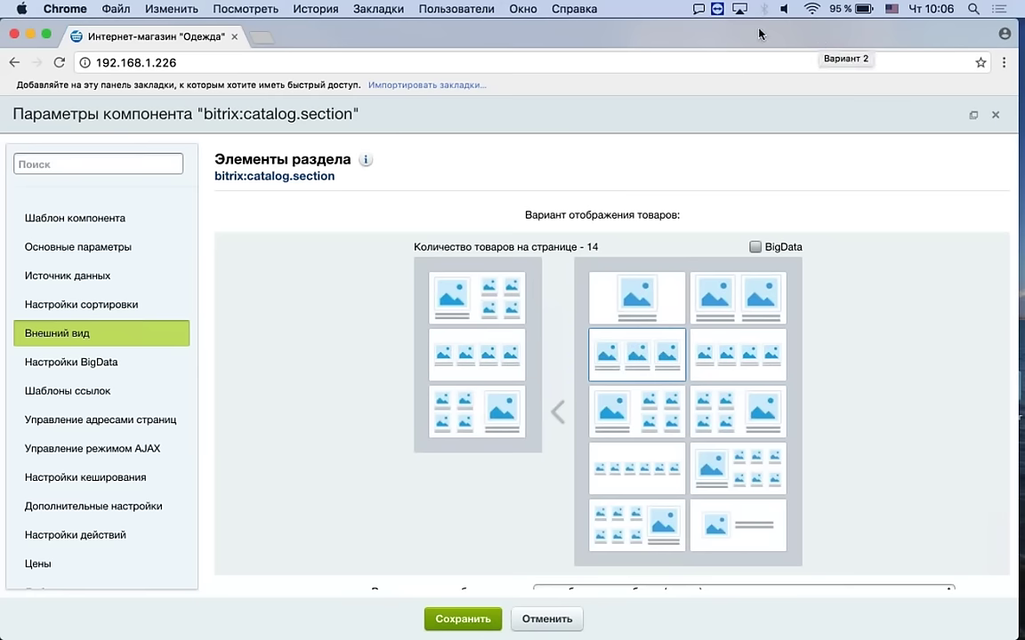
- Tick BigData and drop a three-product BigData row as the fourth layout row
left_click(777, 246)
left_click_drag(594, 377, 466, 474)
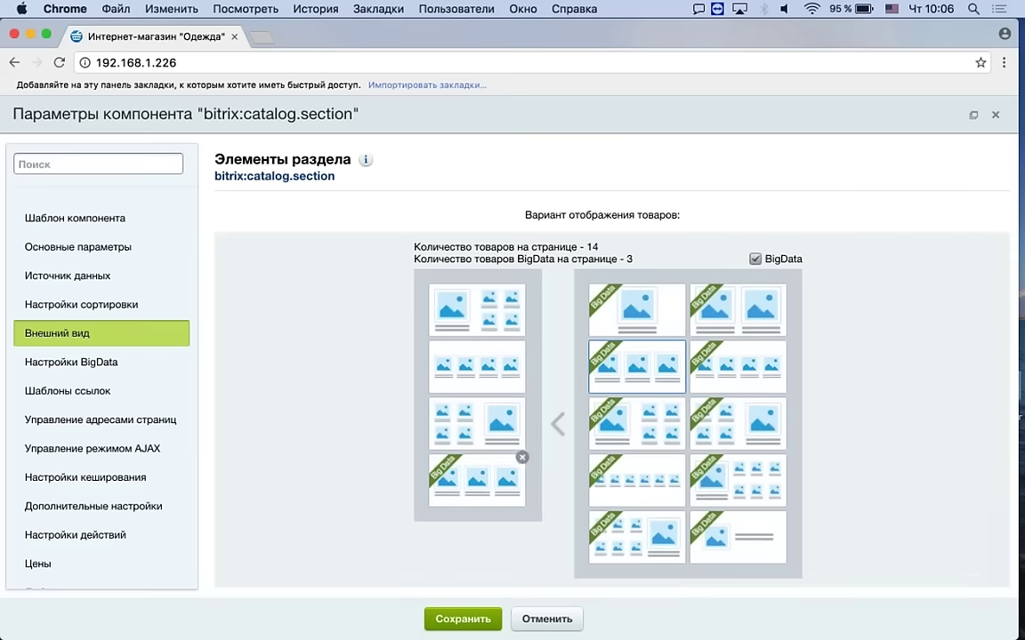
scroll(551, 373, "down", 2)
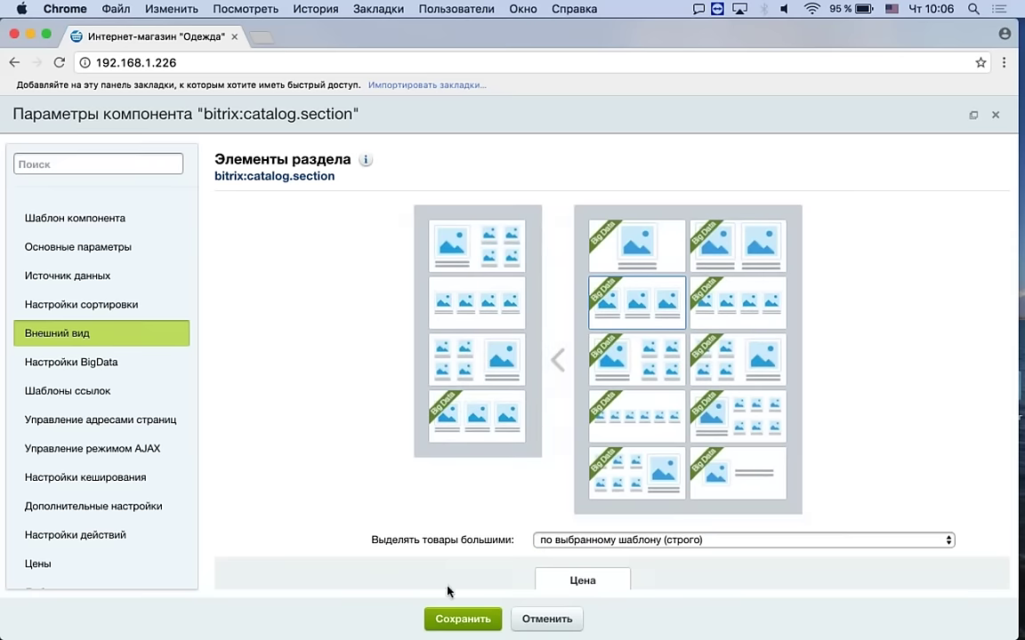
scroll(461, 472, "down", 2)
scroll(460, 472, "up", 1)
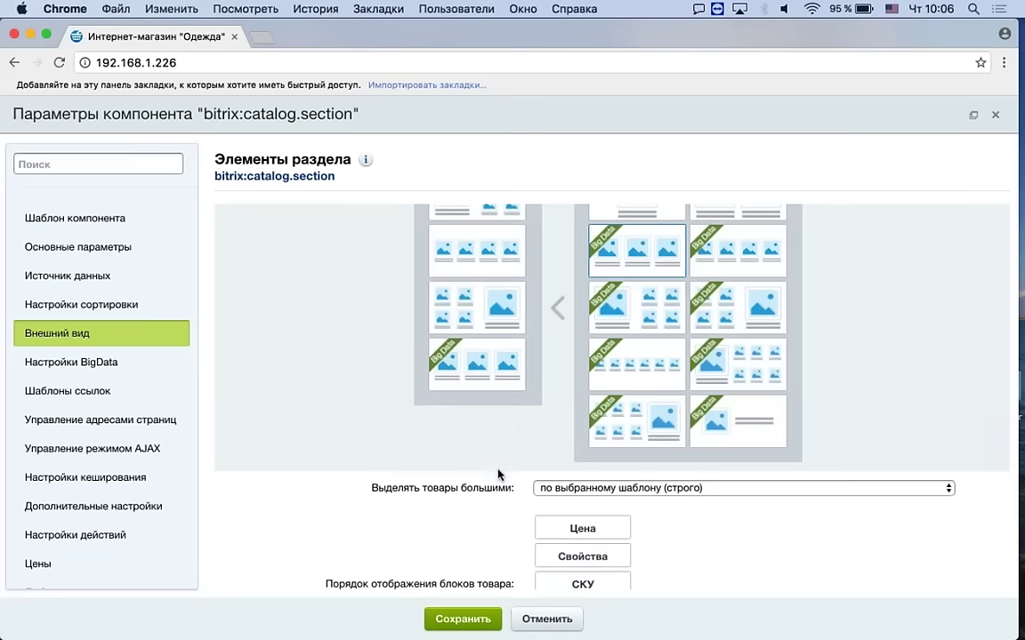
scroll(447, 420, "up", 1)
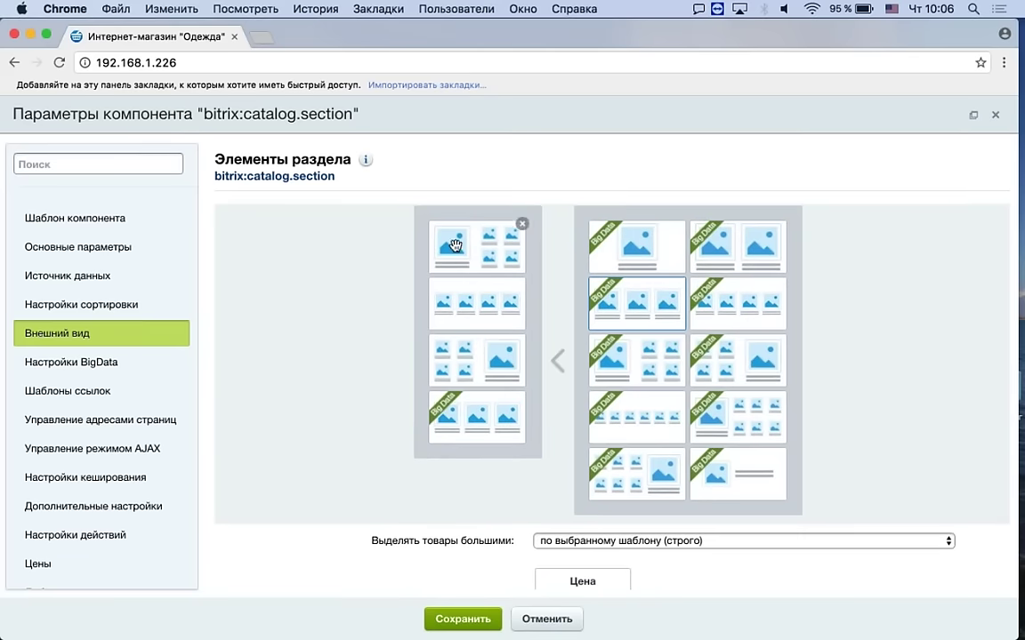
left_click(708, 542)
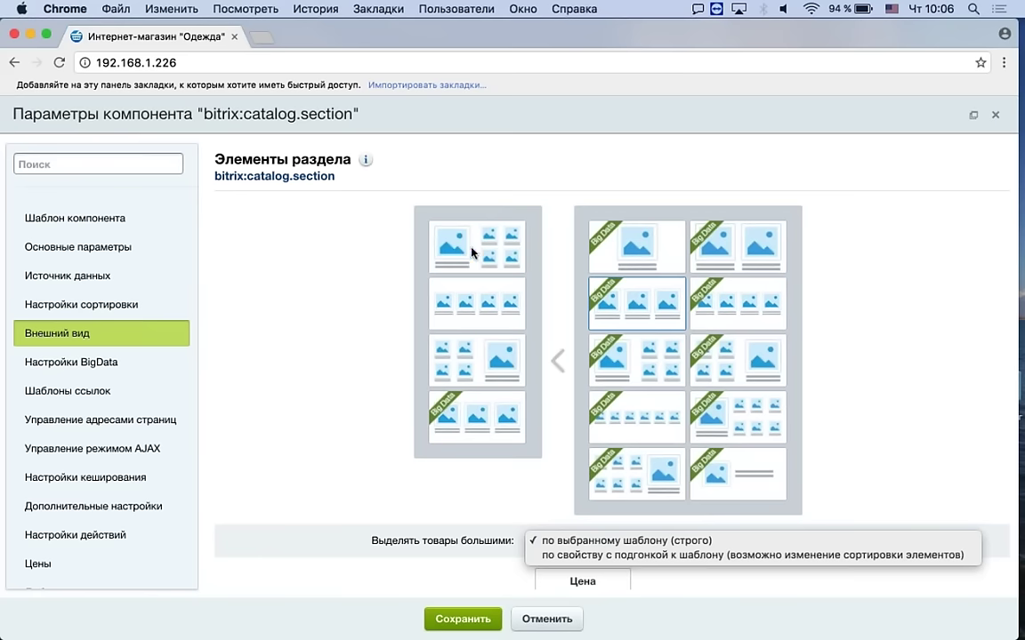
left_click(693, 555)
scroll(860, 466, "down", 2)
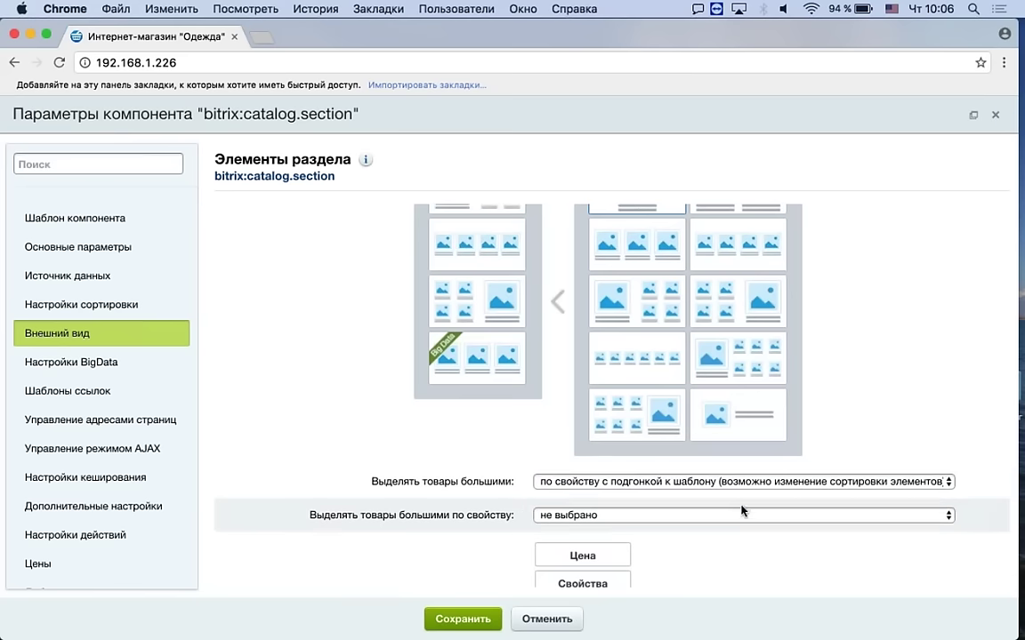
left_click(736, 517)
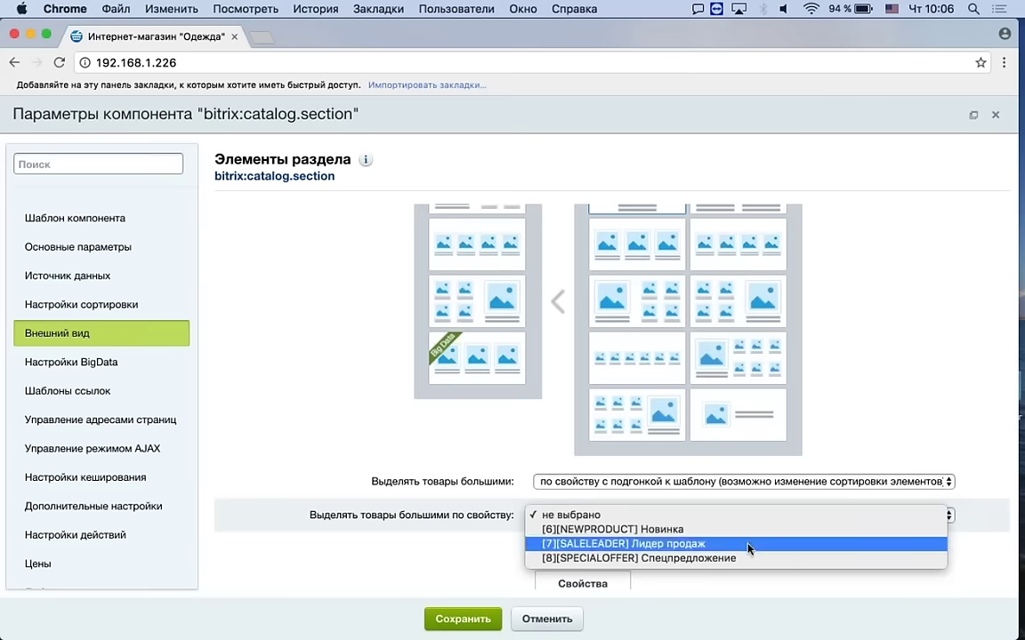
left_click(846, 404)
scroll(848, 403, "up", 2)
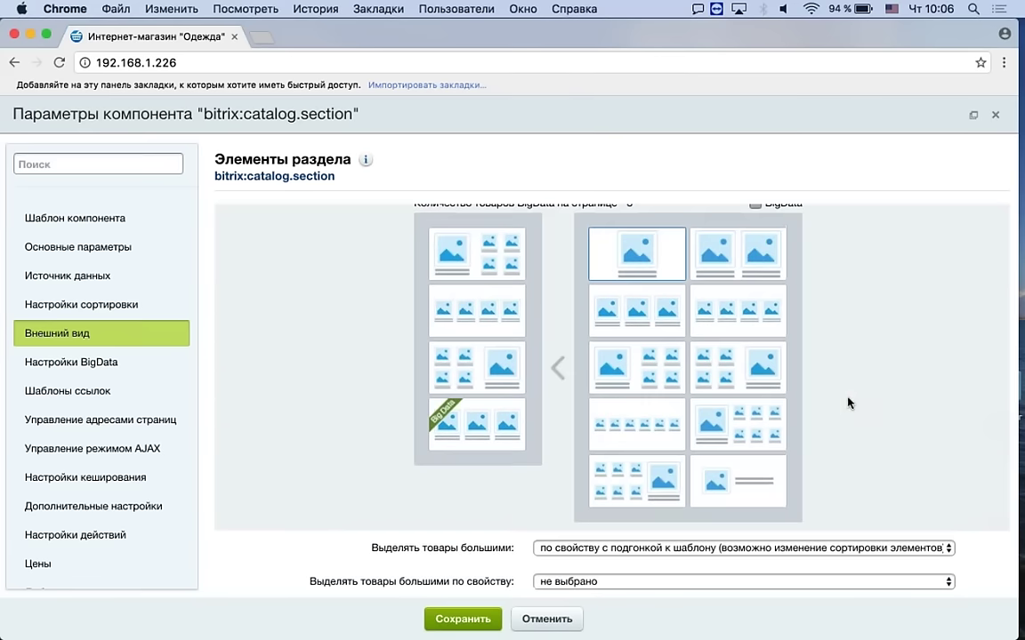
left_click(623, 549)
key("Up")
key("Return")
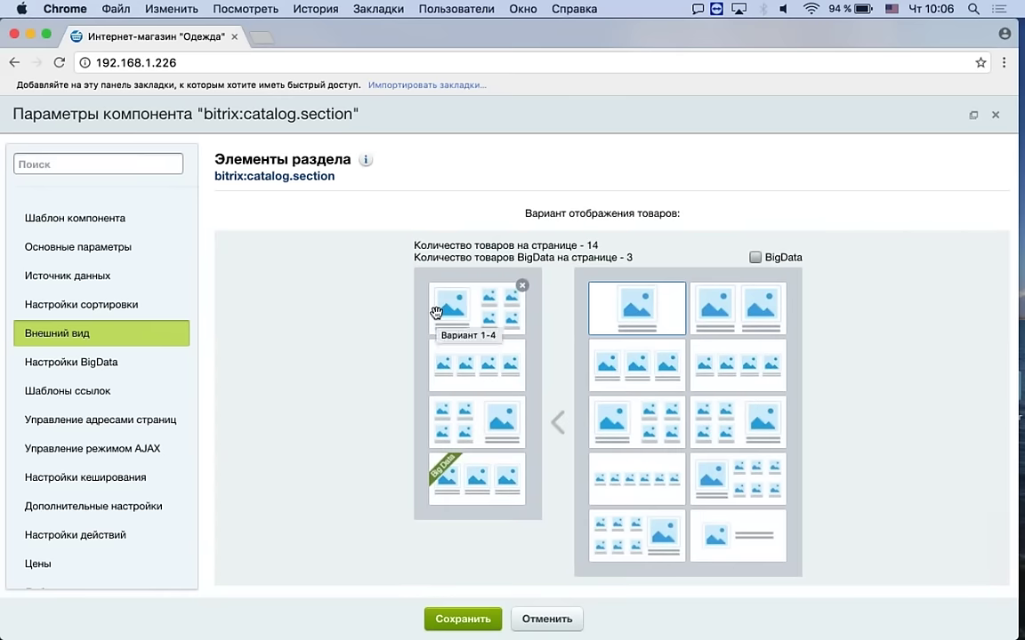
scroll(362, 505, "down", 2)
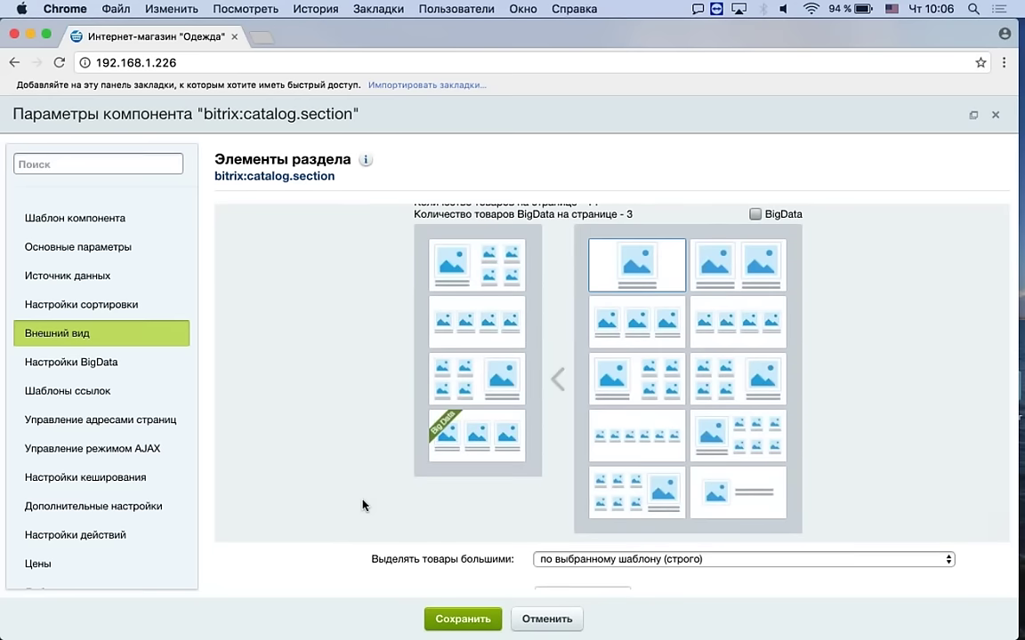
scroll(362, 505, "up", 1)
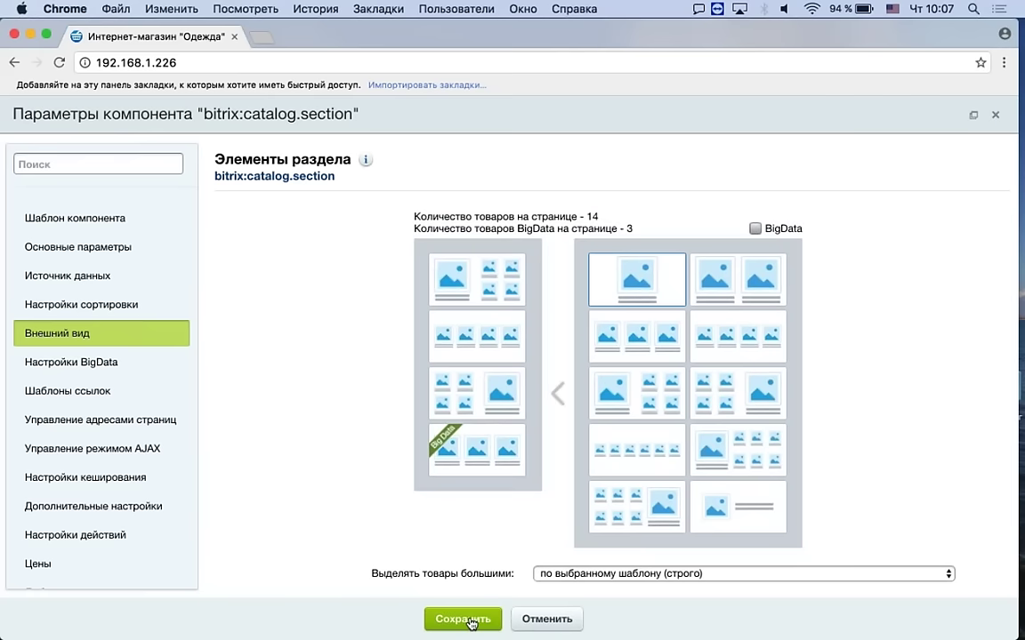
- Save the component and homepage, then scroll to the new Тренды сезона layout
left_click(469, 619)
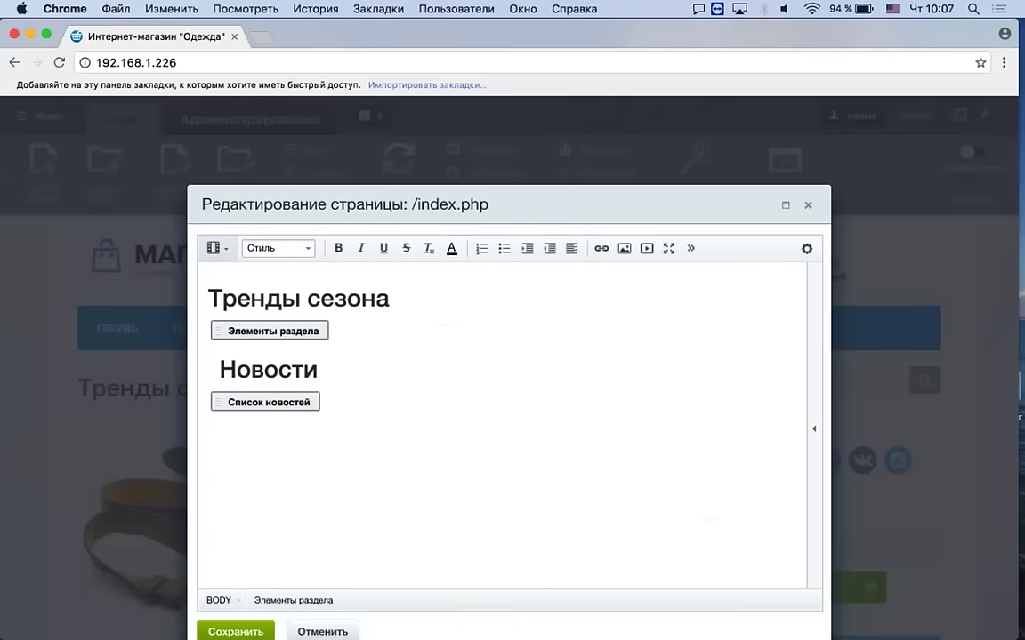
left_click(236, 631)
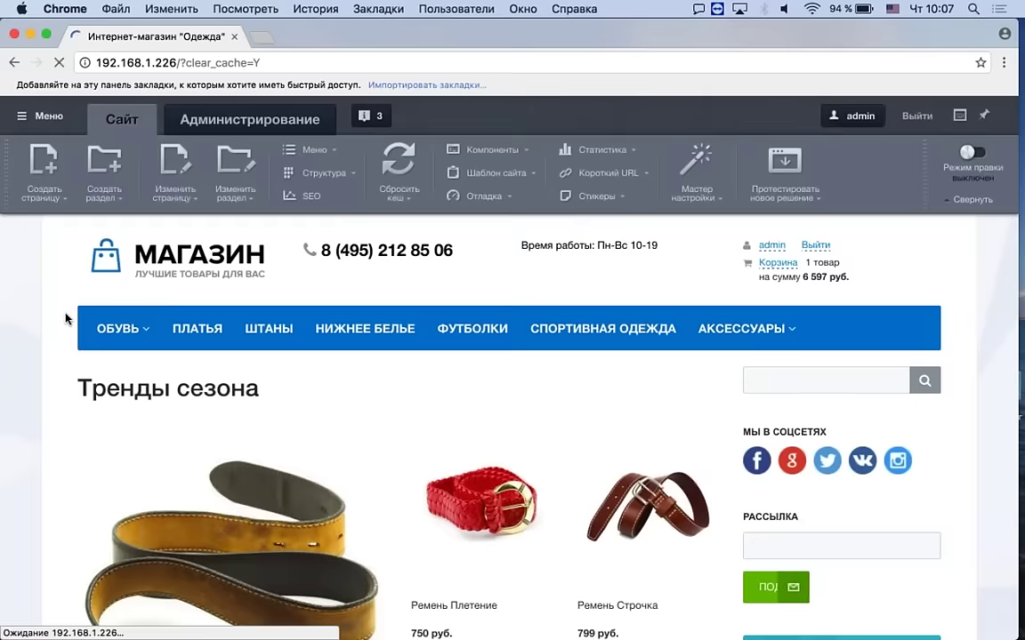
scroll(65, 318, "down", 3)
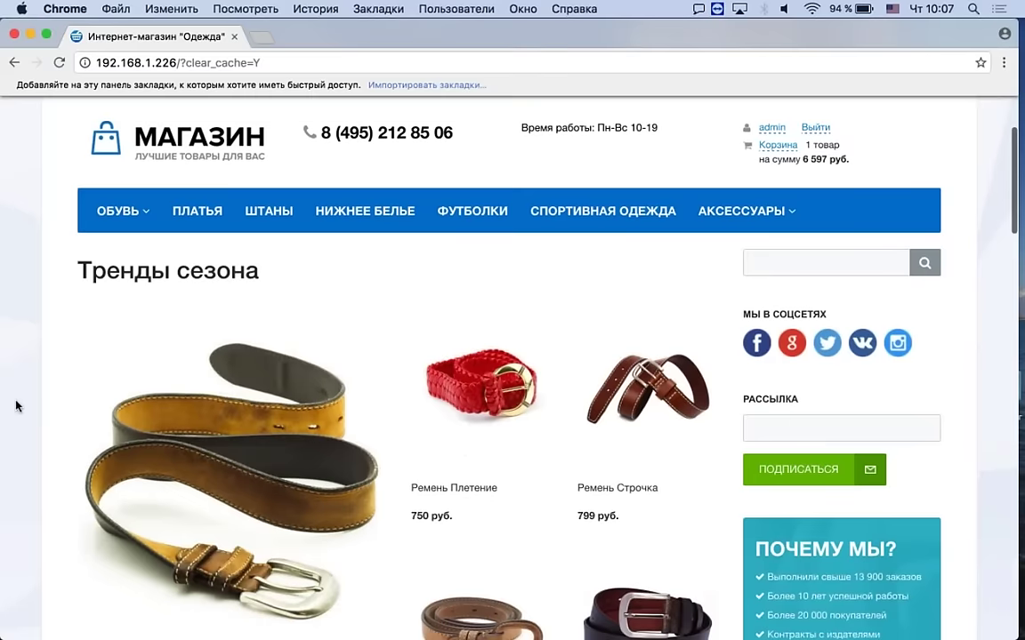
scroll(16, 407, "down", 3)
scroll(16, 406, "down", 3)
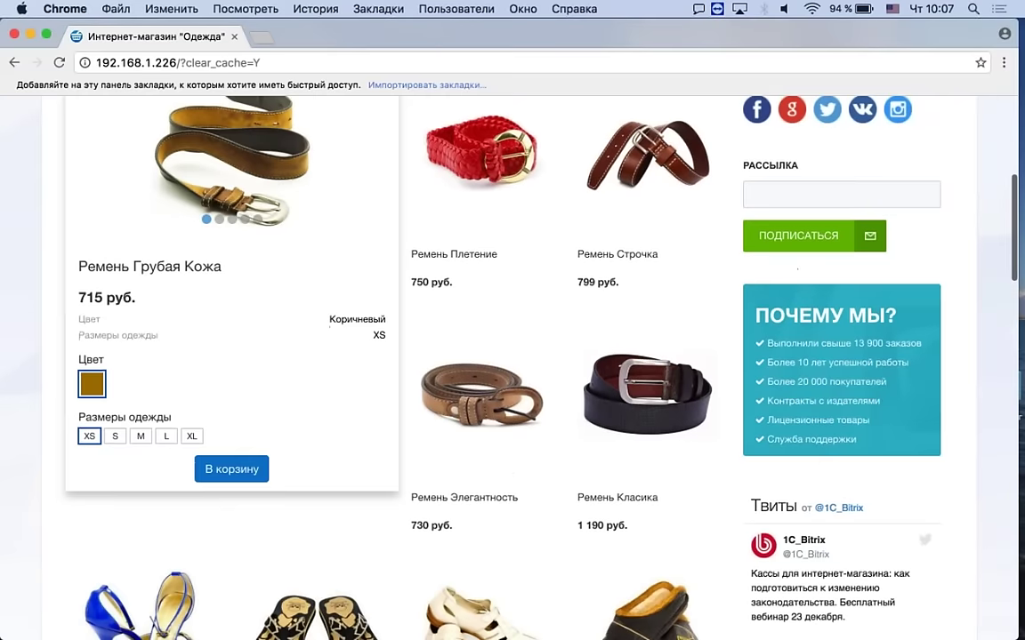
scroll(288, 393, "up", 1)
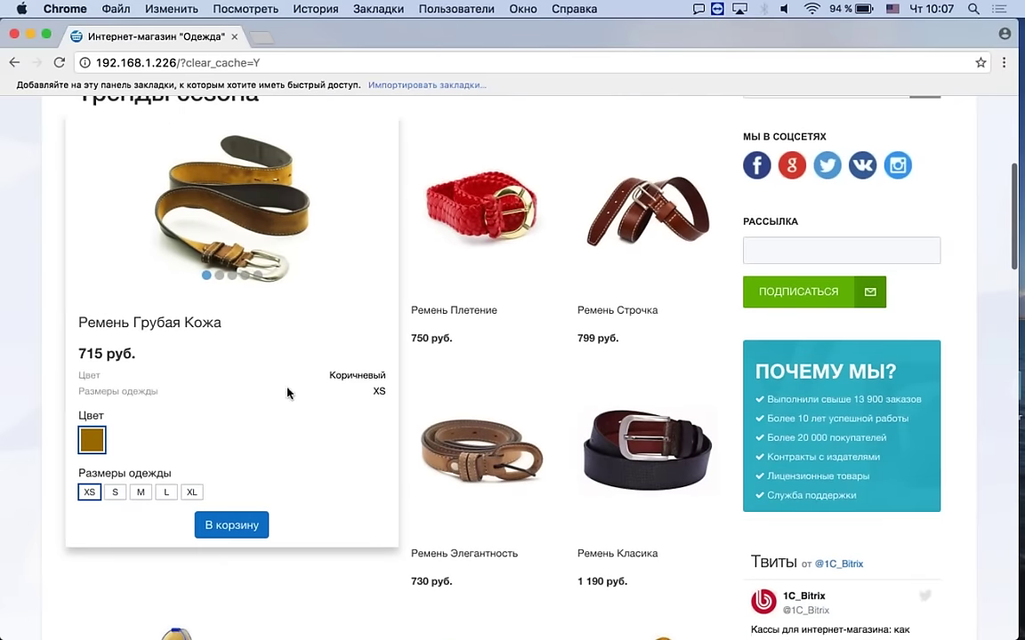
scroll(541, 415, "down", 8)
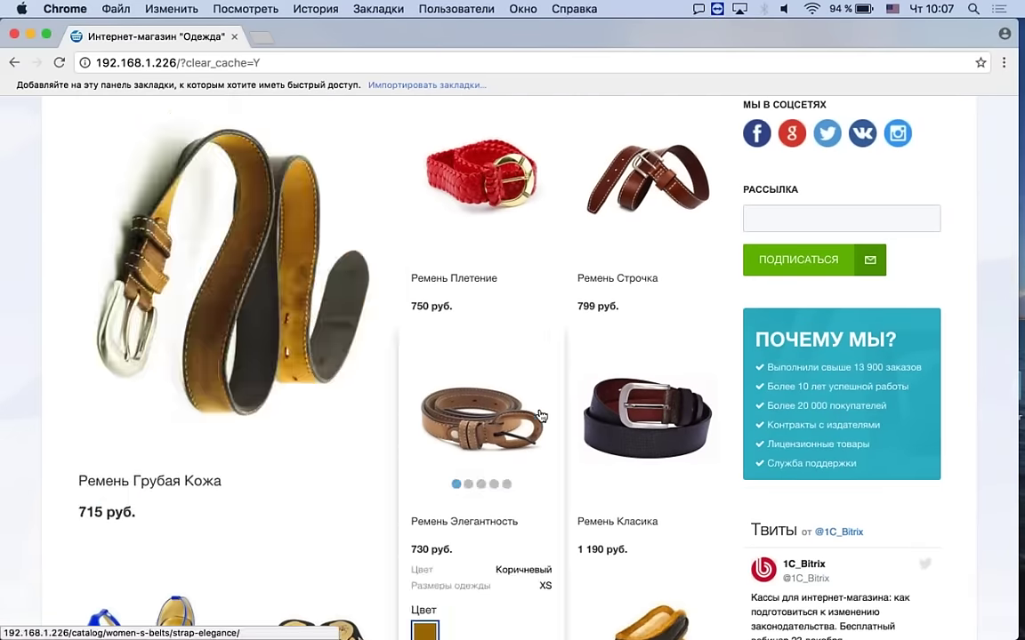
scroll(4, 353, "down", 10)
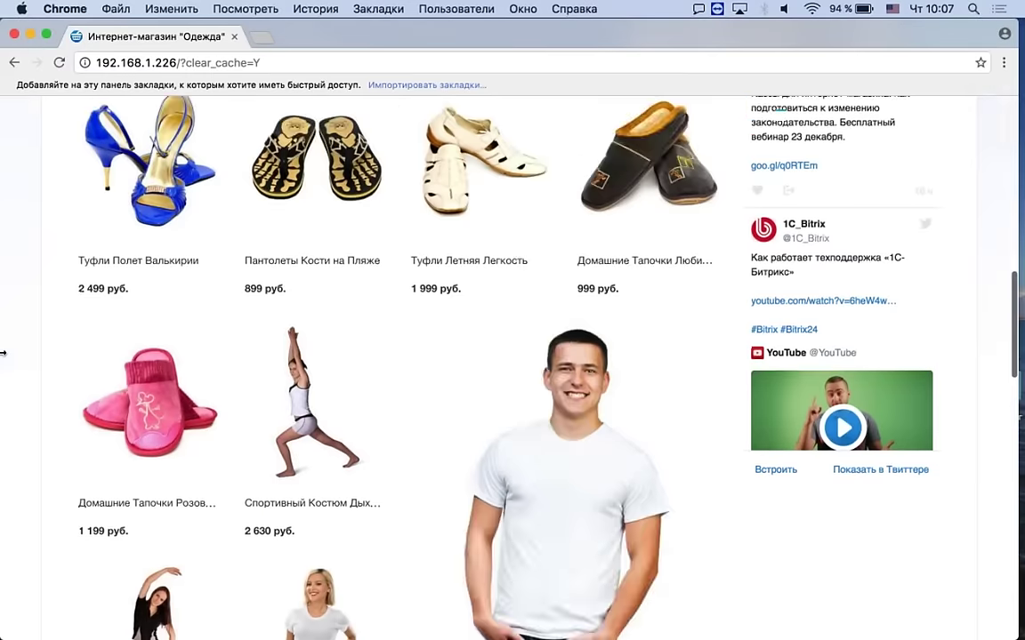
mouse_move(660, 284)
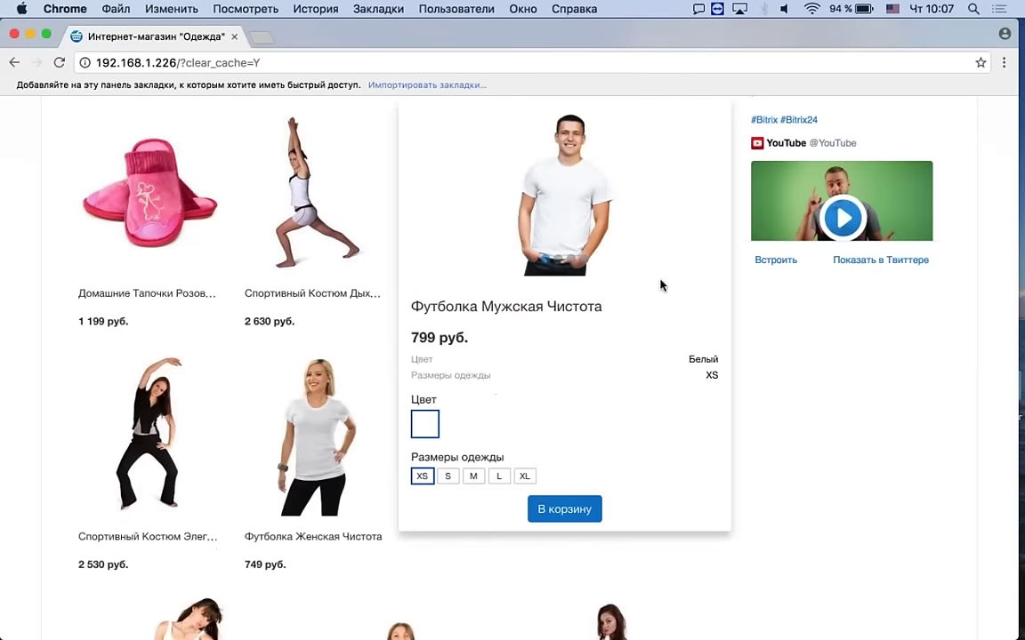
scroll(676, 282, "down", 5)
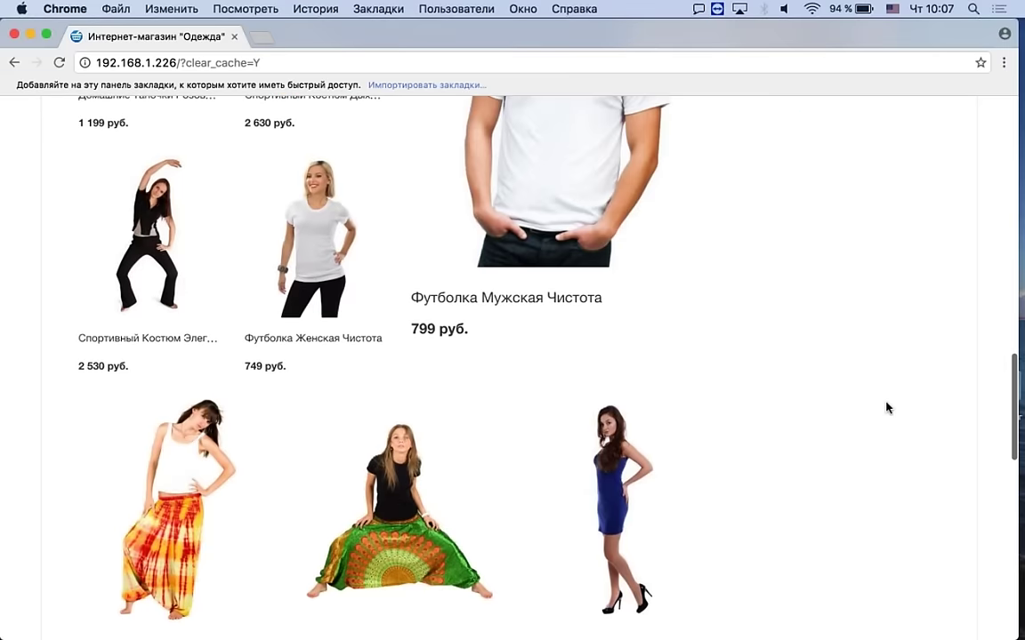
scroll(887, 408, "down", 4)
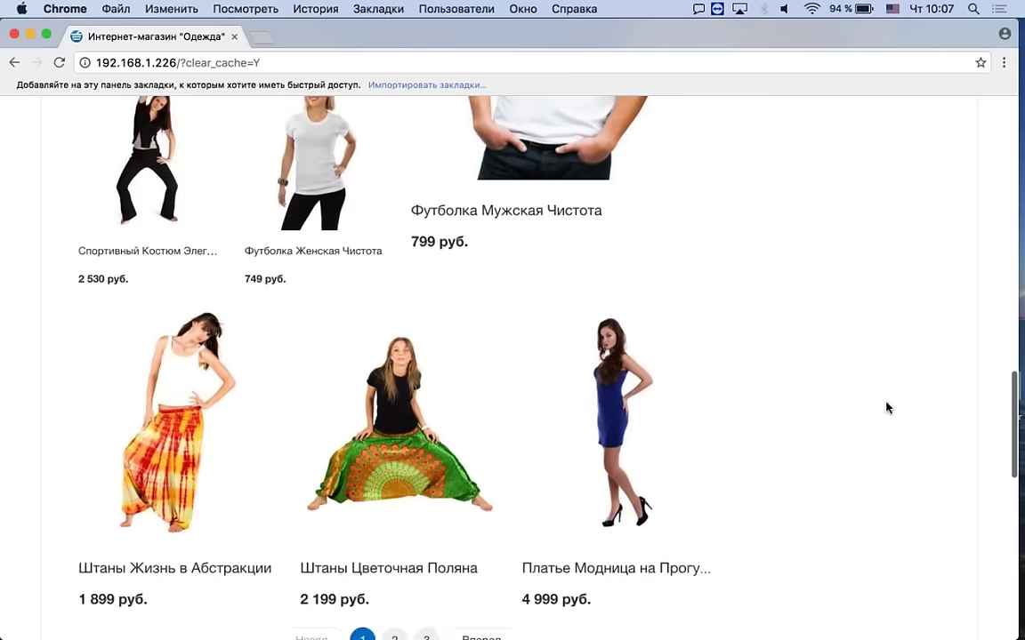
mouse_move(712, 373)
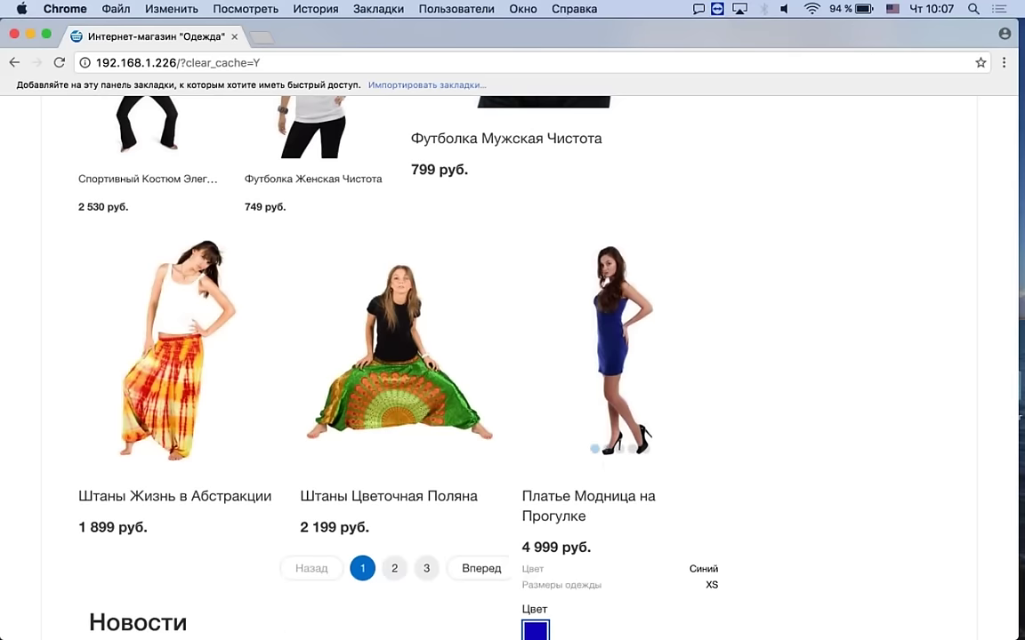
- Reload the homepage and inspect the Тренды сезона hover cards with colour and size options
key("super+r")
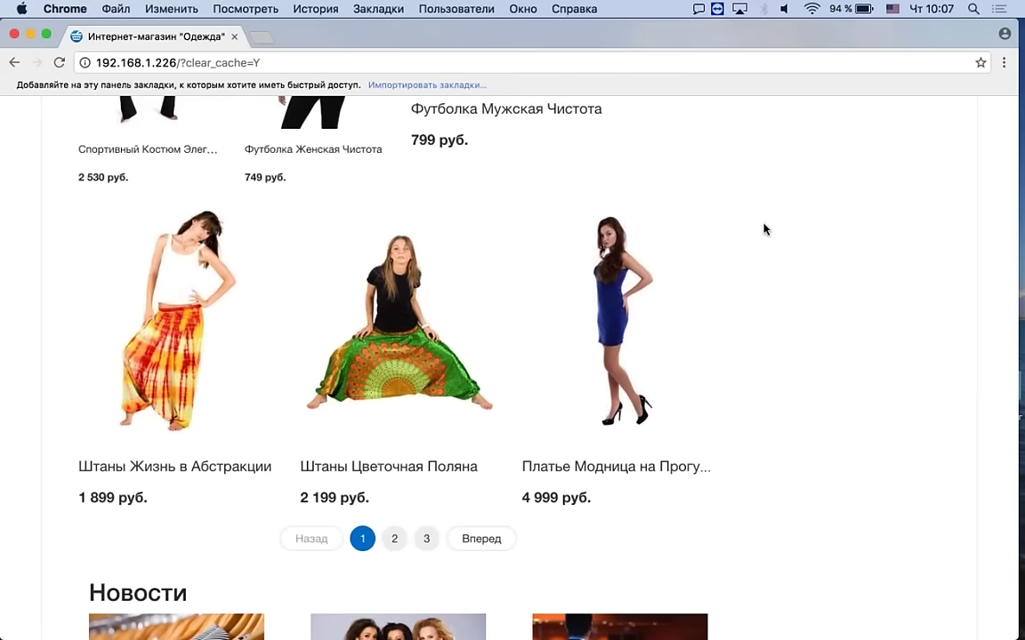
scroll(763, 230, "down", 1)
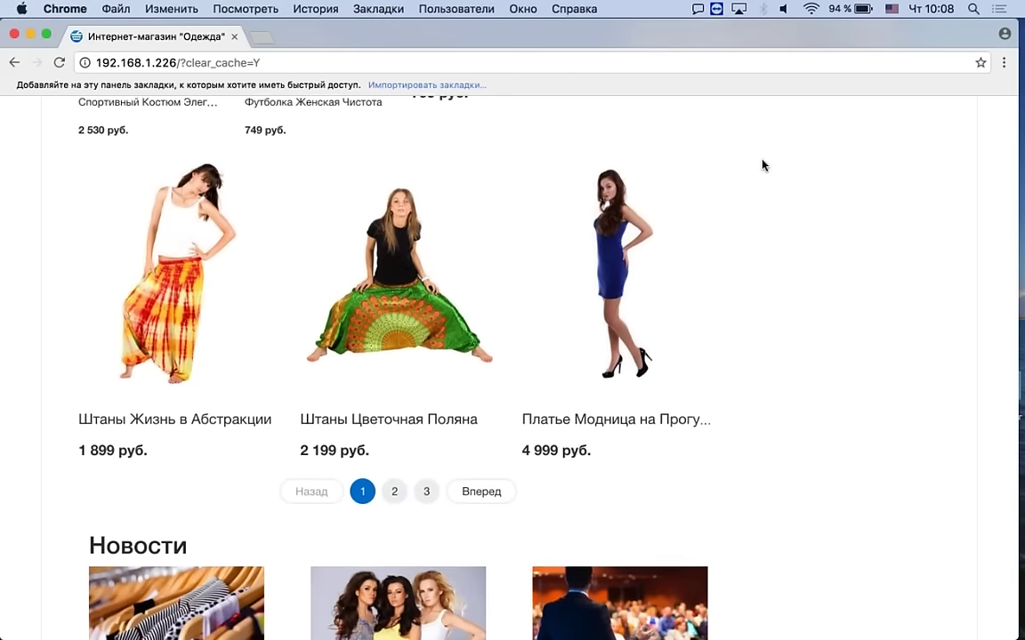
scroll(761, 165, "up", 1)
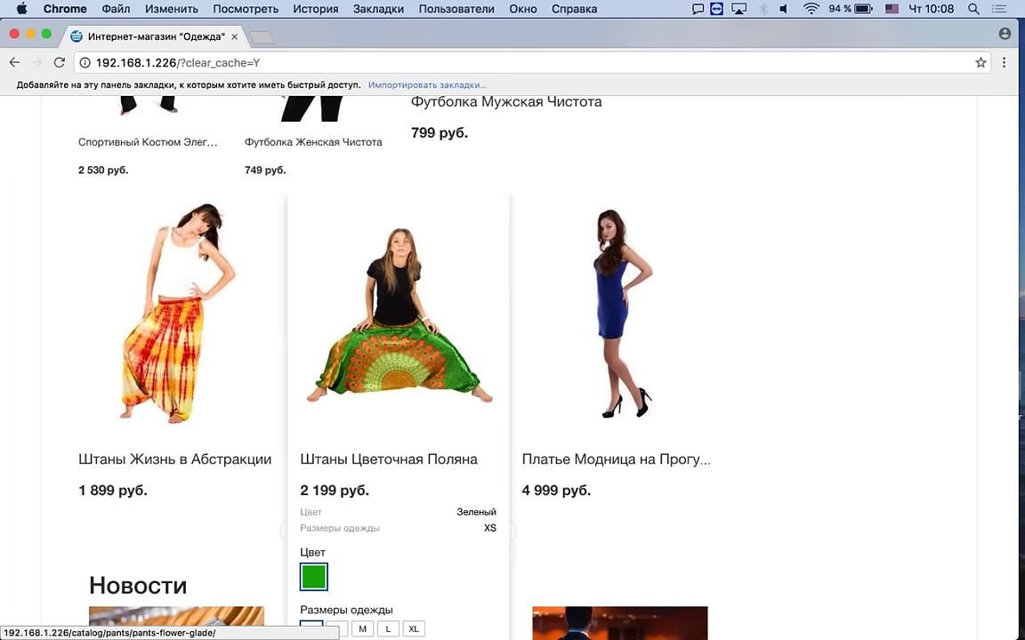
scroll(364, 342, "up", 3)
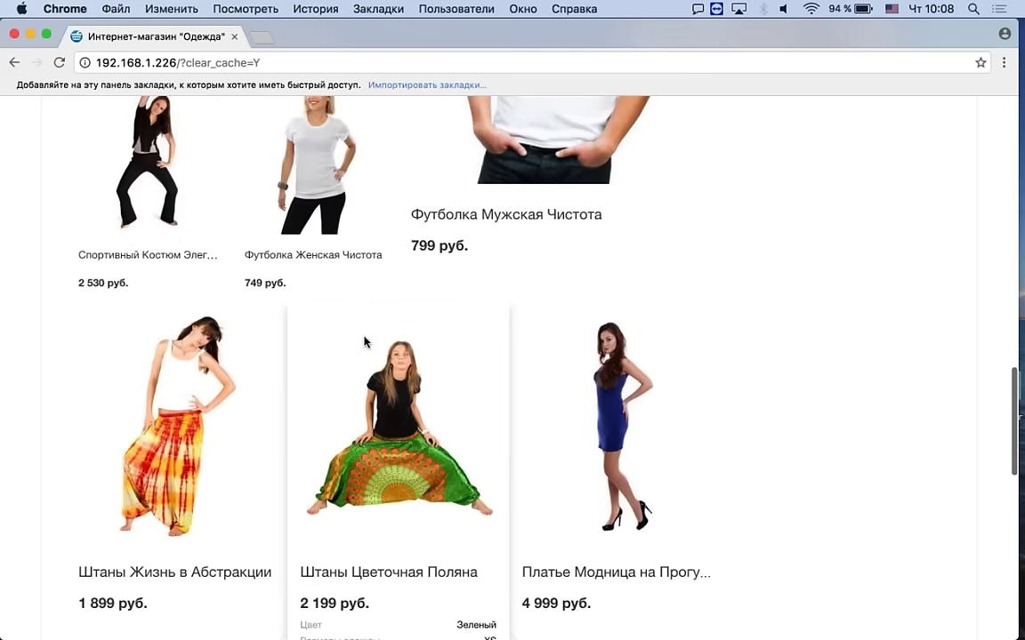
scroll(365, 342, "up", 2)
scroll(364, 343, "up", 6)
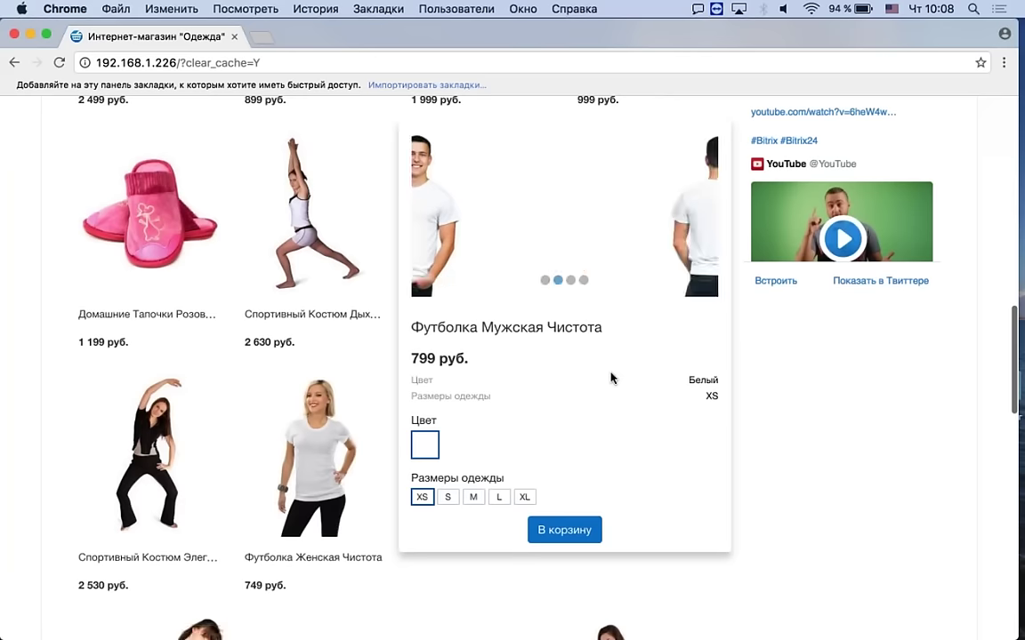
scroll(787, 480, "up", 6)
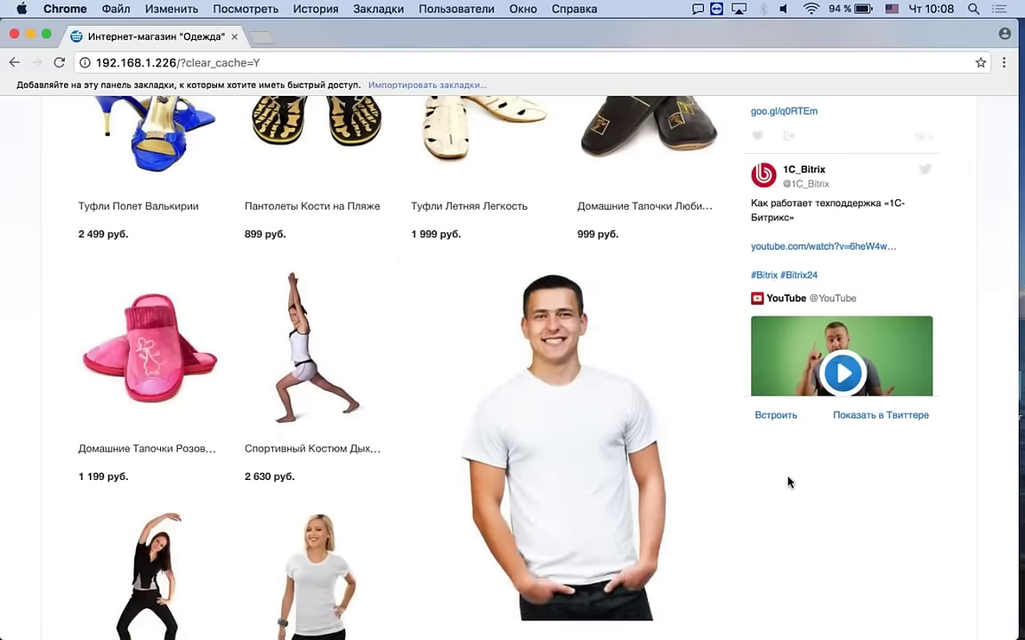
scroll(788, 482, "up", 5)
scroll(787, 481, "up", 7)
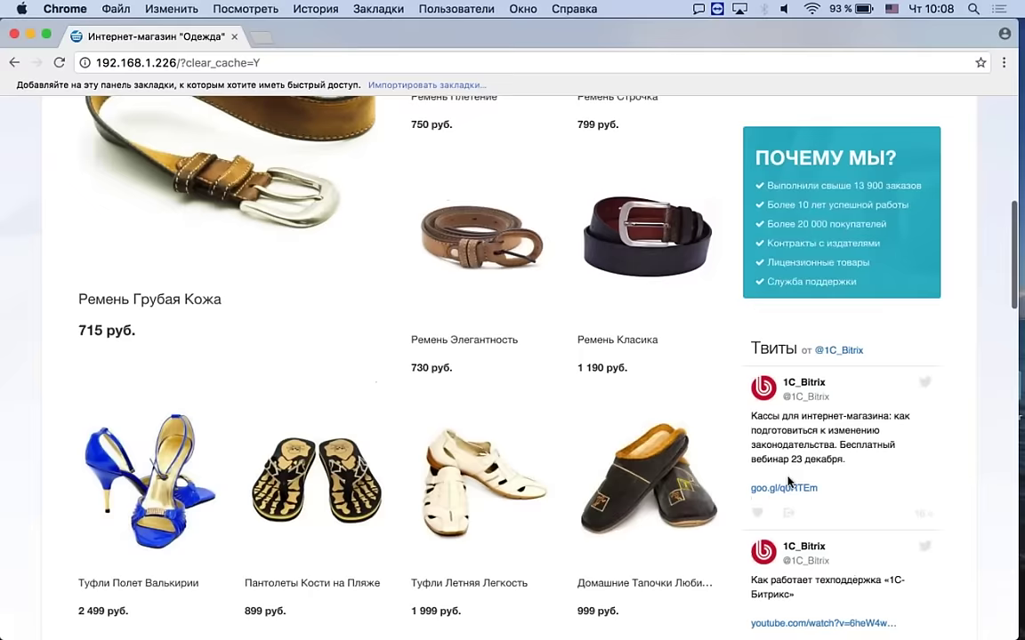
scroll(788, 481, "up", 2)
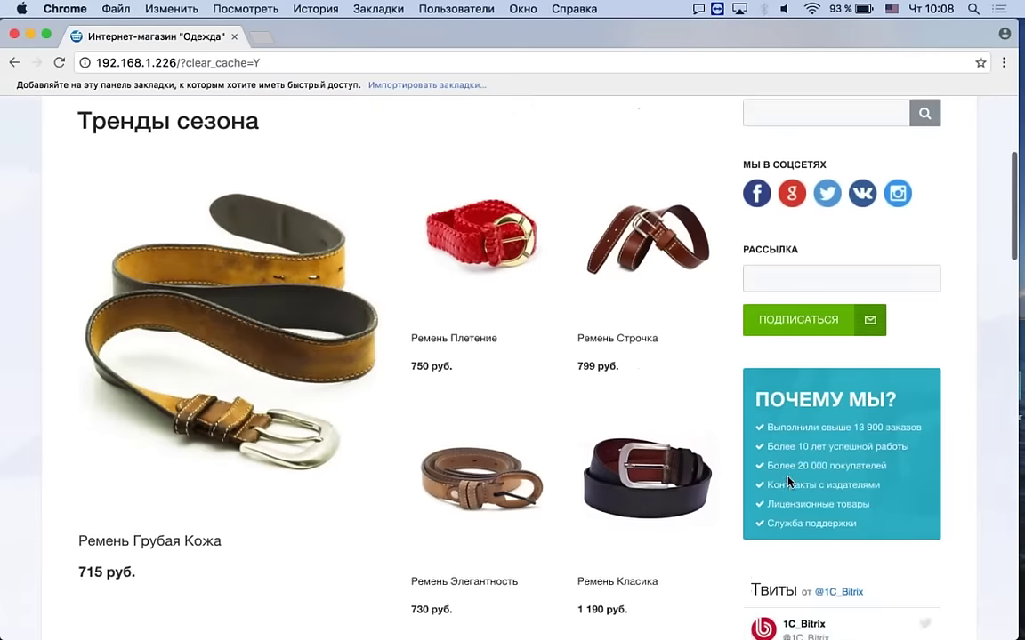
scroll(788, 481, "up", 2)
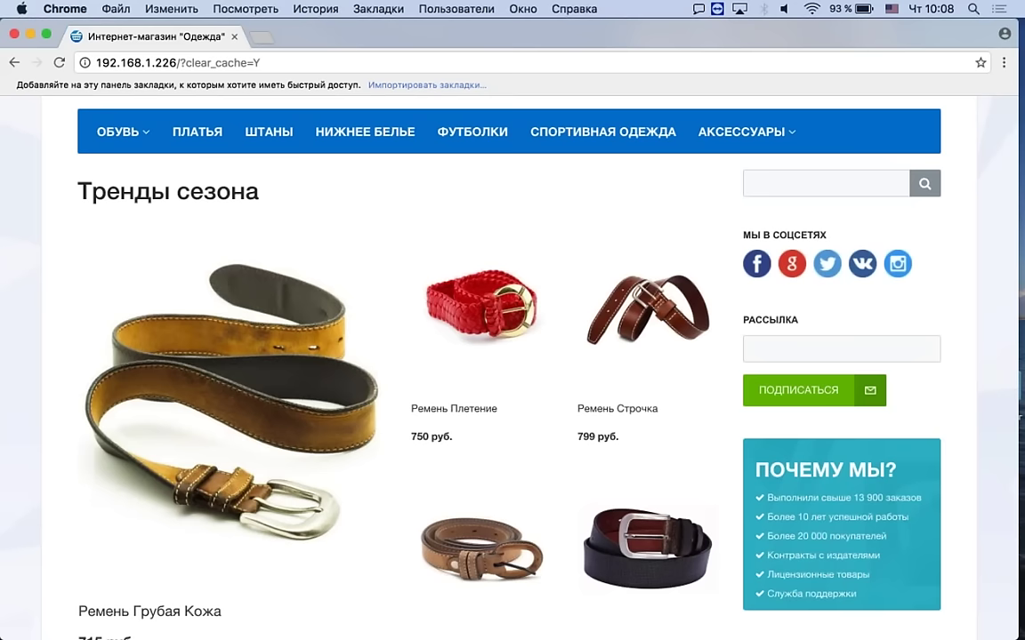
mouse_move(647, 338)
mouse_move(297, 303)
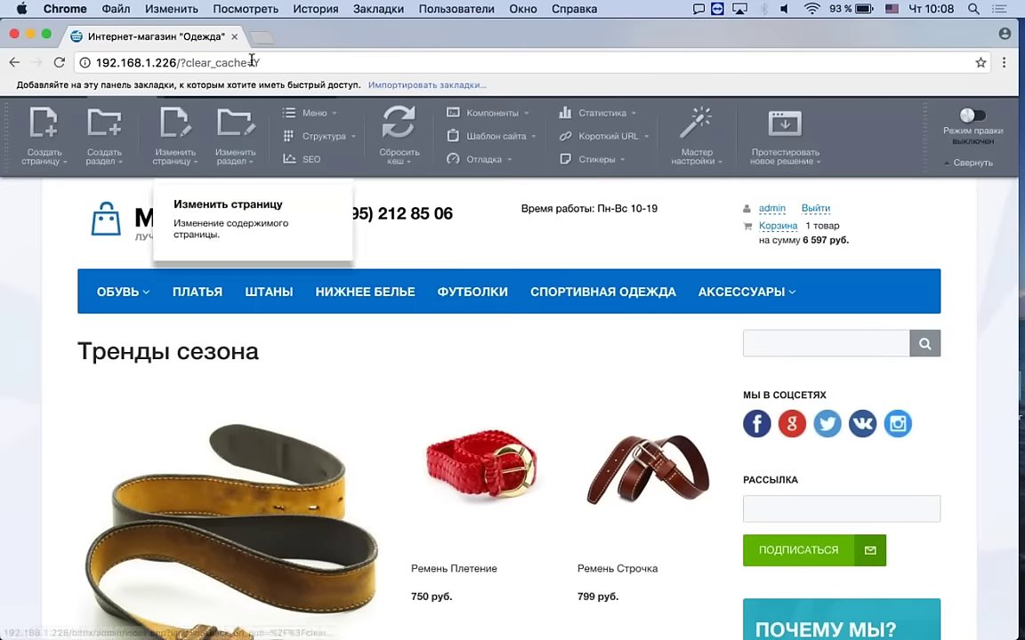
- Load tortik39.ru in a new browser tab
left_click(267, 40)
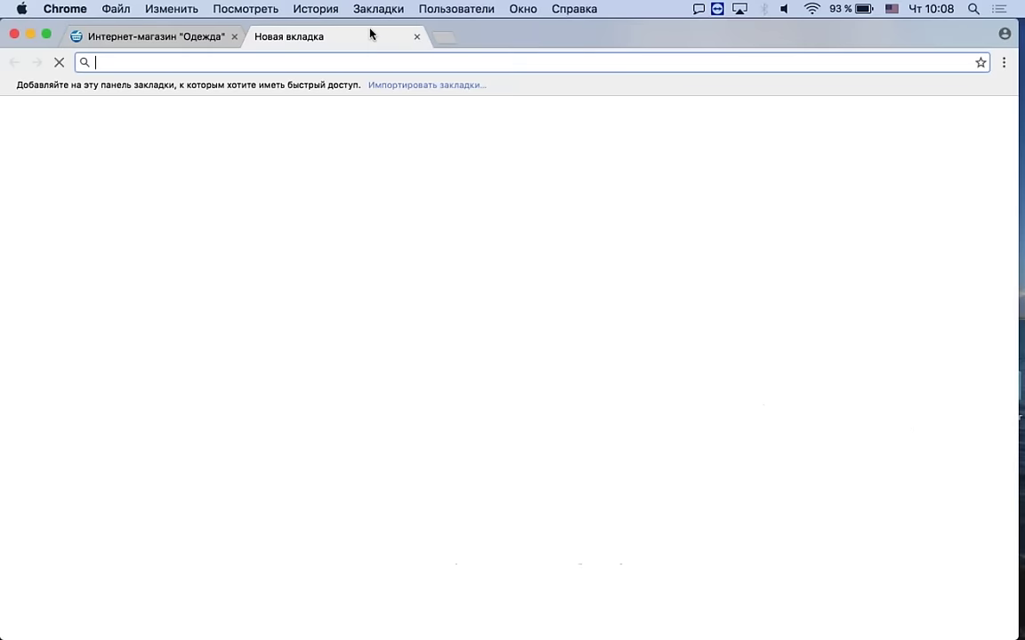
type("to")
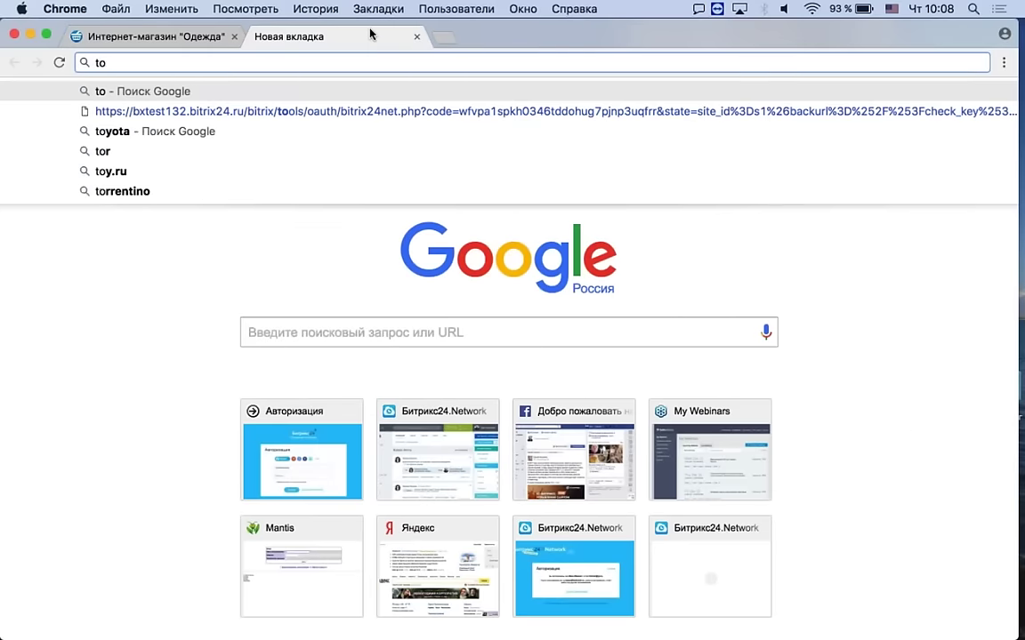
type("k39,r")
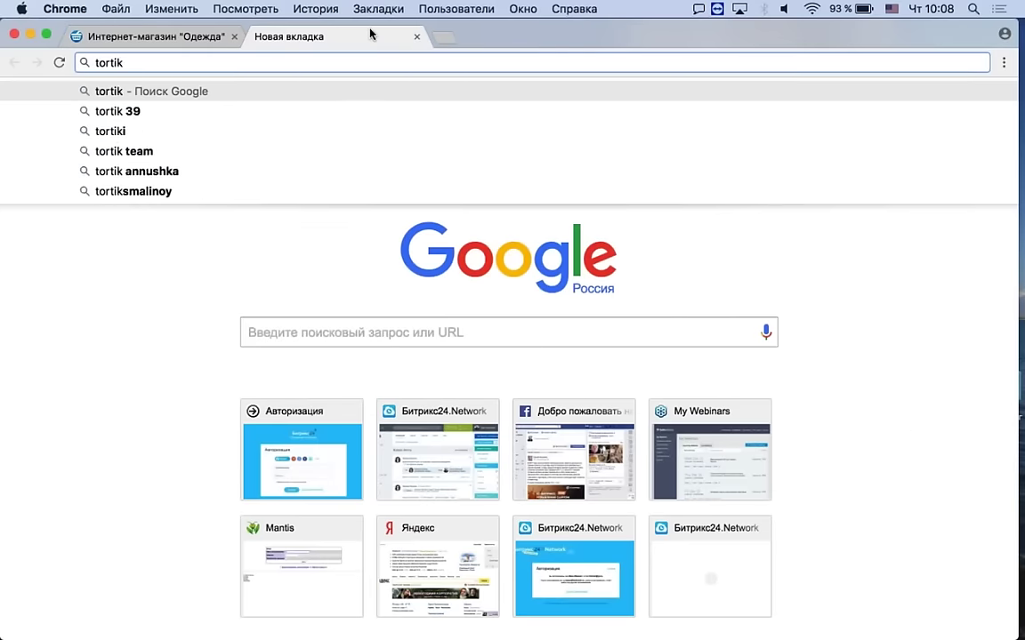
key("BackSpace")
key("BackSpace")
type(".ru")
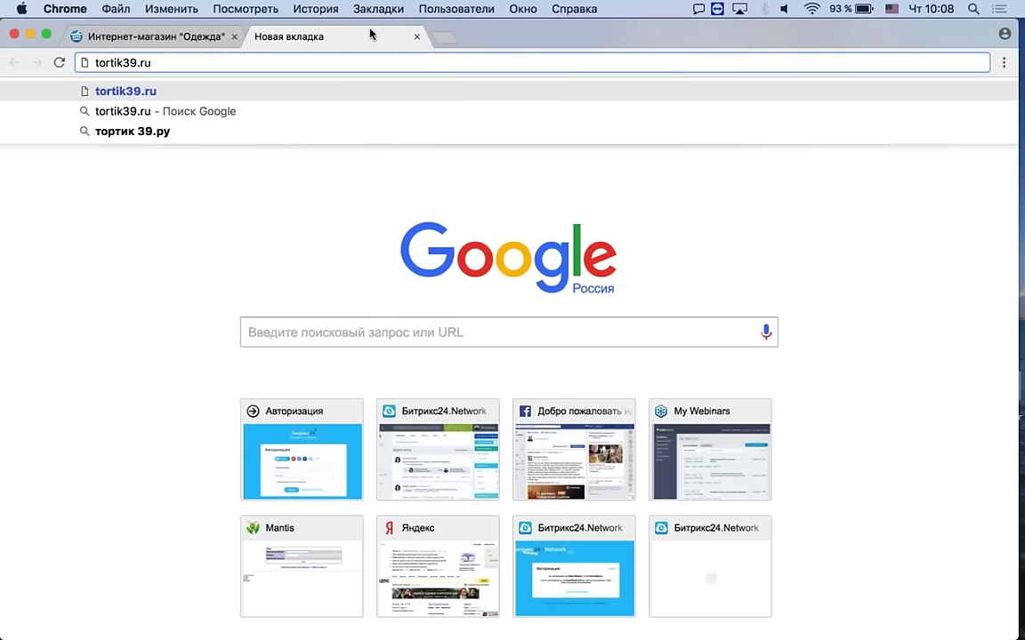
key("Return")
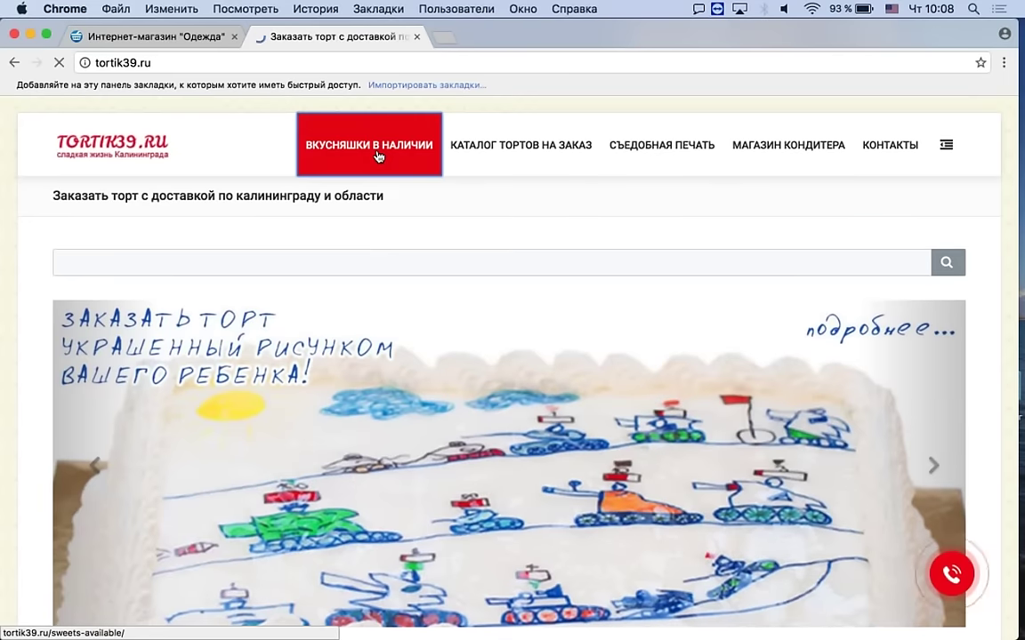
- Open ВКУСНЯШКИ В НАЛИЧИИ and browse its sweets grid, badges and hover purchase panels
left_click(380, 158)
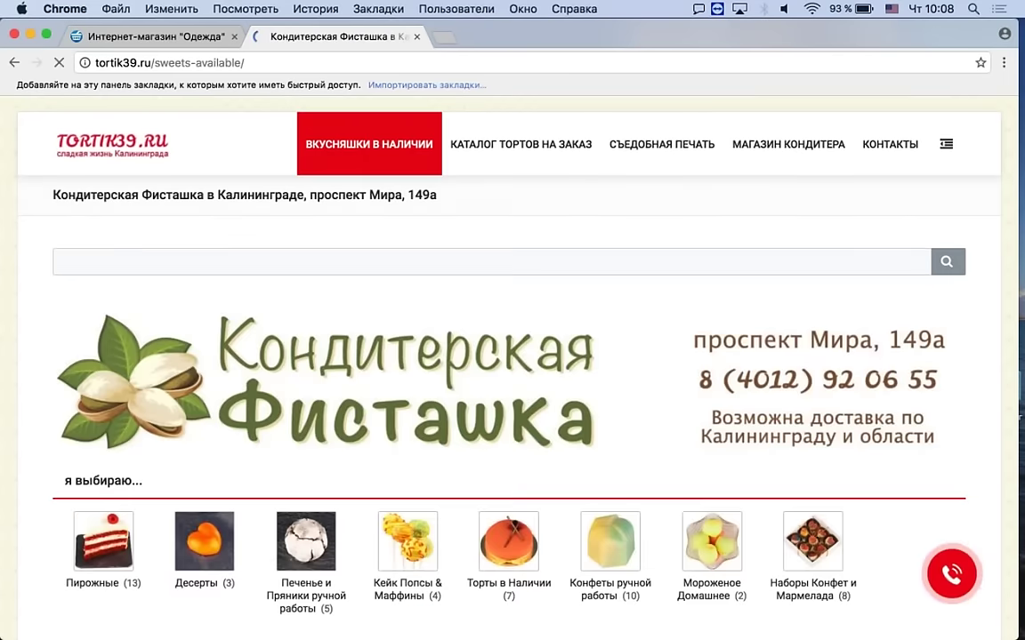
scroll(513, 356, "down", 6)
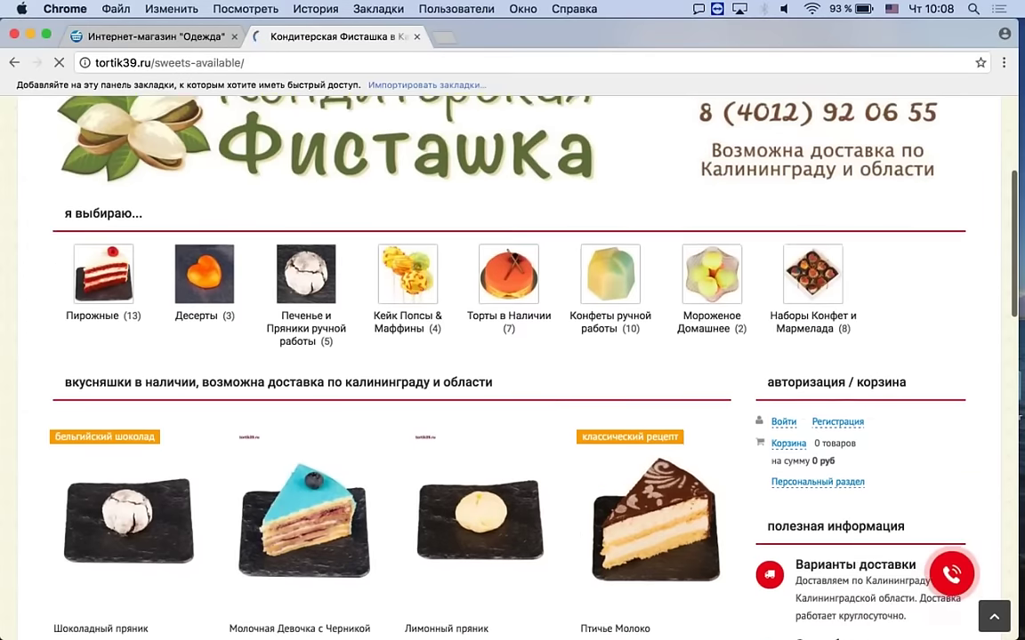
scroll(512, 356, "down", 2)
key("super+l")
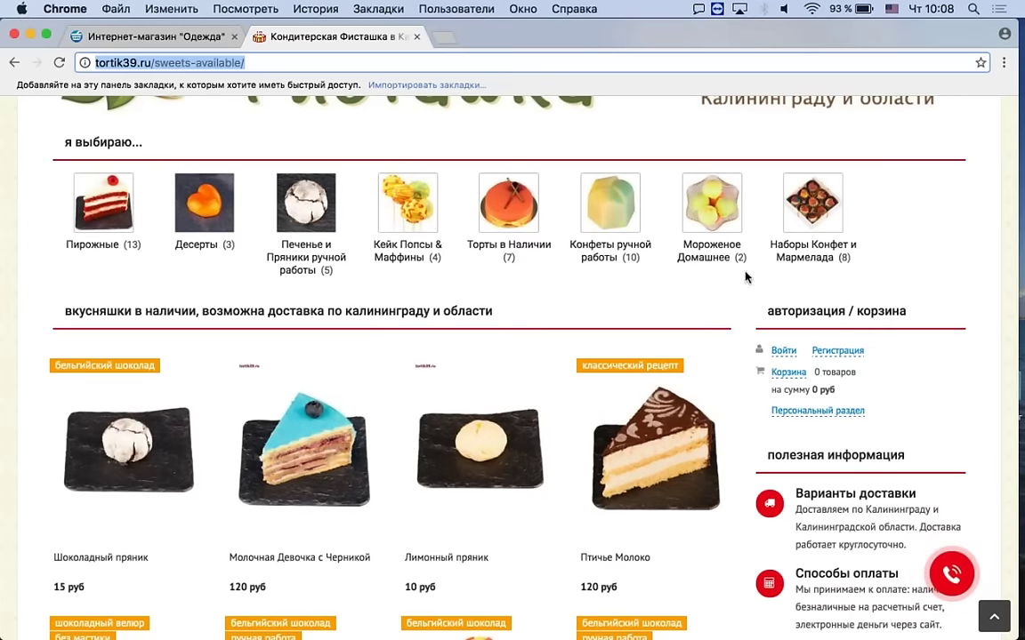
scroll(728, 322, "down", 4)
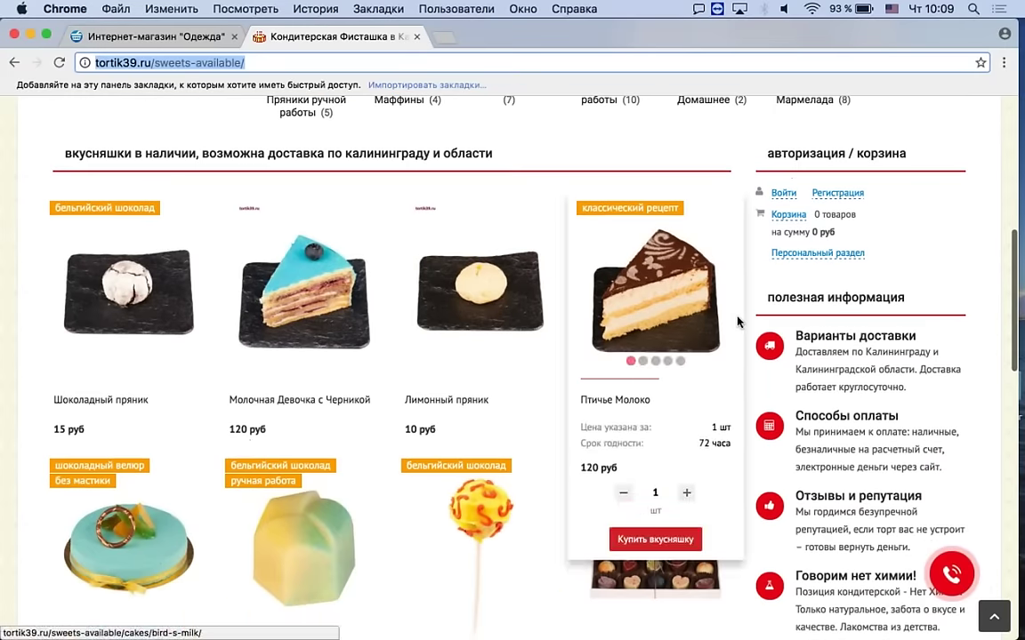
scroll(681, 292, "down", 3)
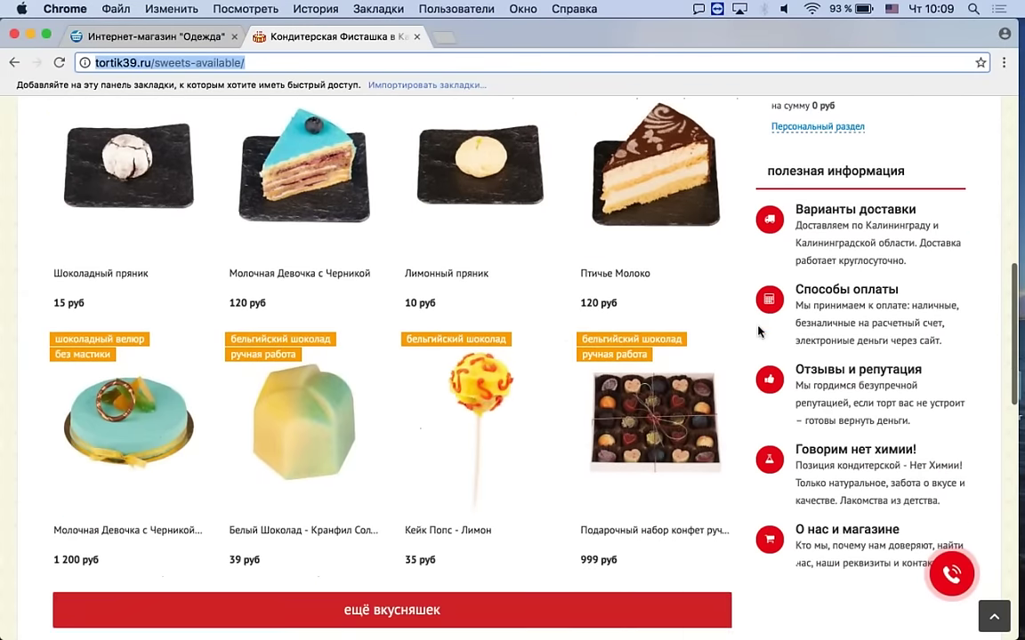
scroll(649, 482, "down", 1)
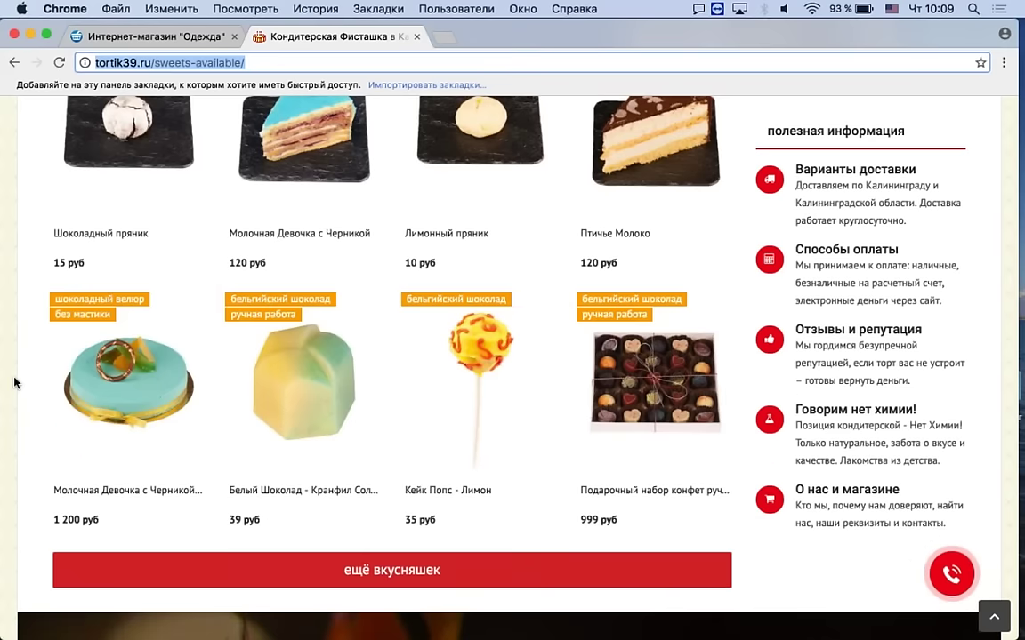
scroll(14, 382, "up", 1)
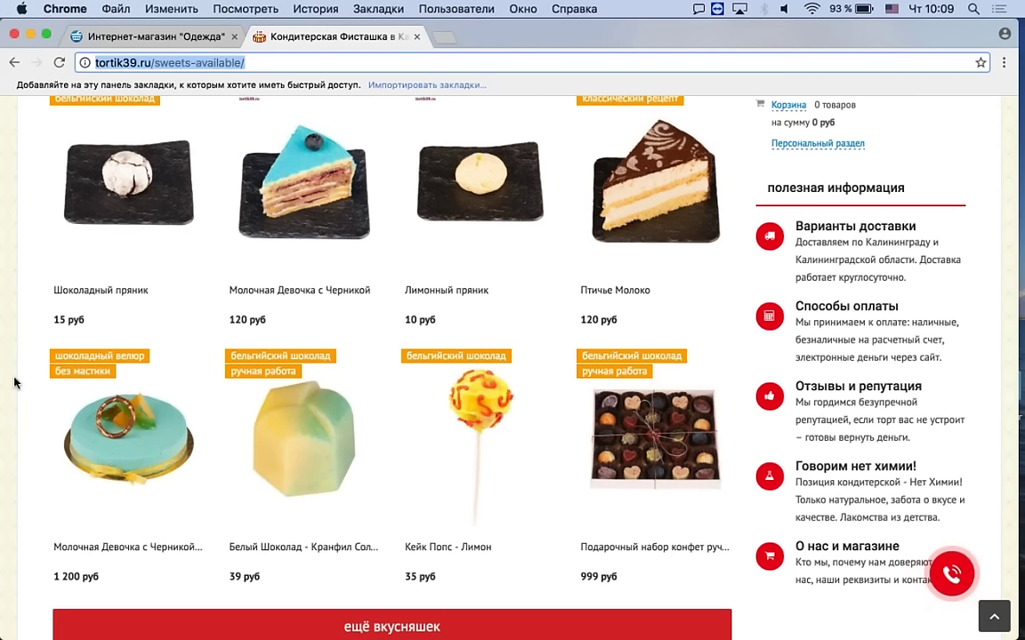
scroll(14, 382, "up", 1)
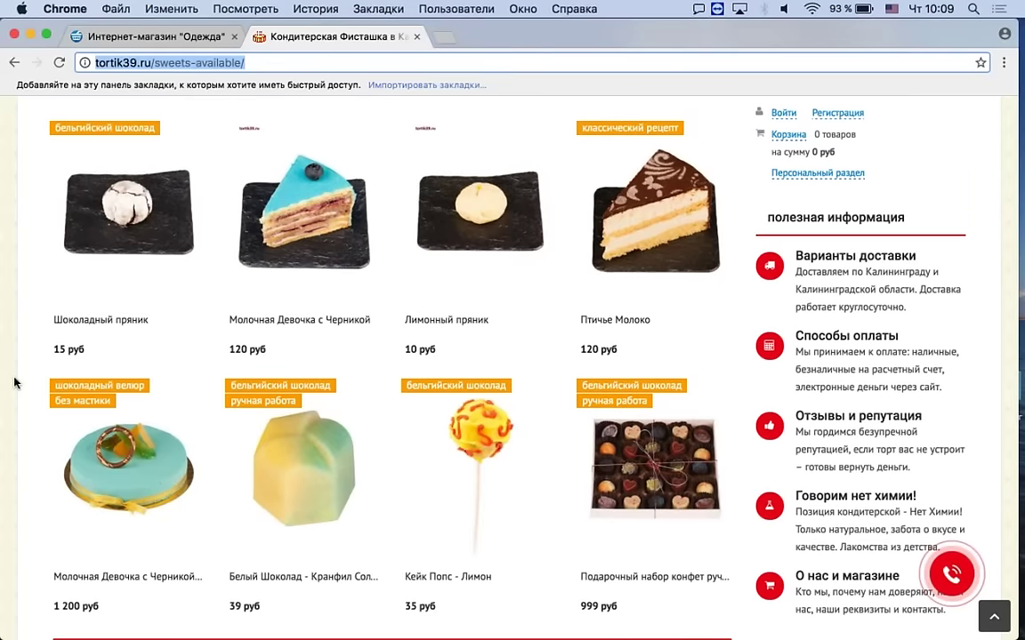
scroll(14, 383, "up", 2)
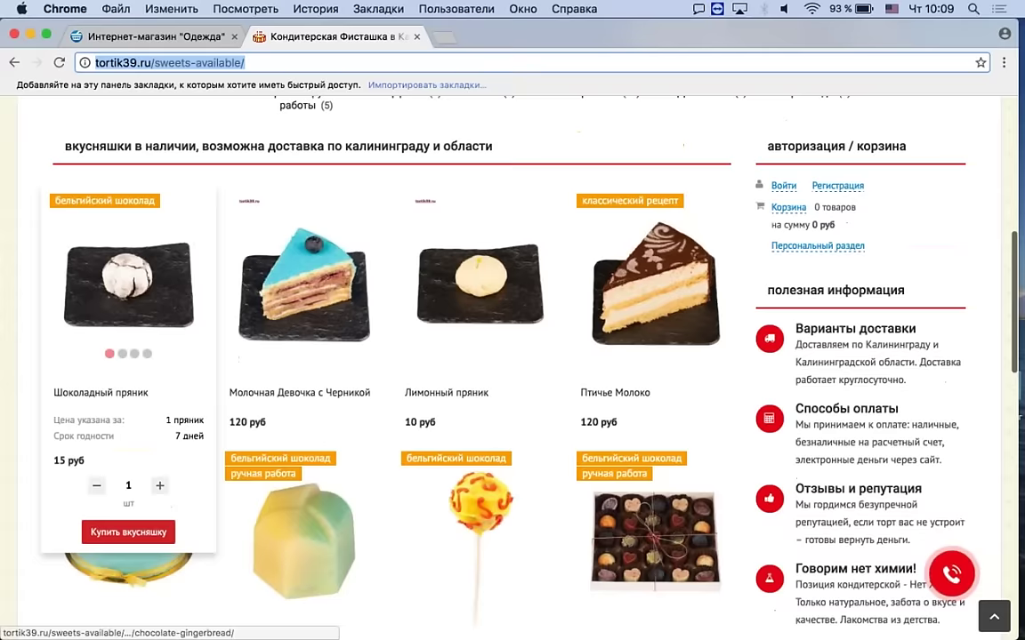
- Return to the clothing shop homepage and reopen the Элементы раздела layout settings in edit mode
left_click(155, 37)
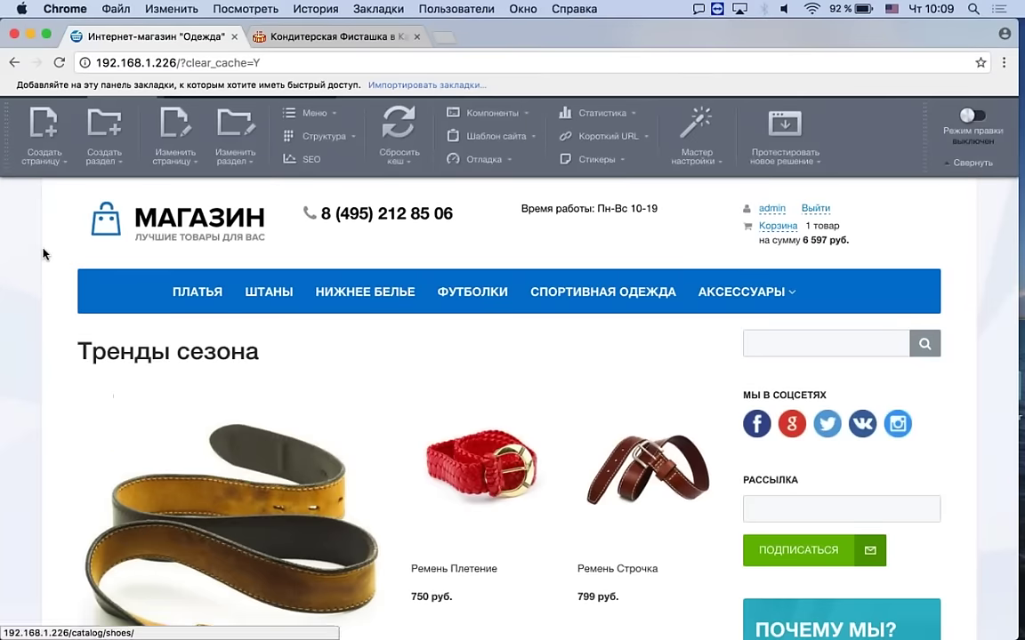
scroll(42, 255, "up", 1)
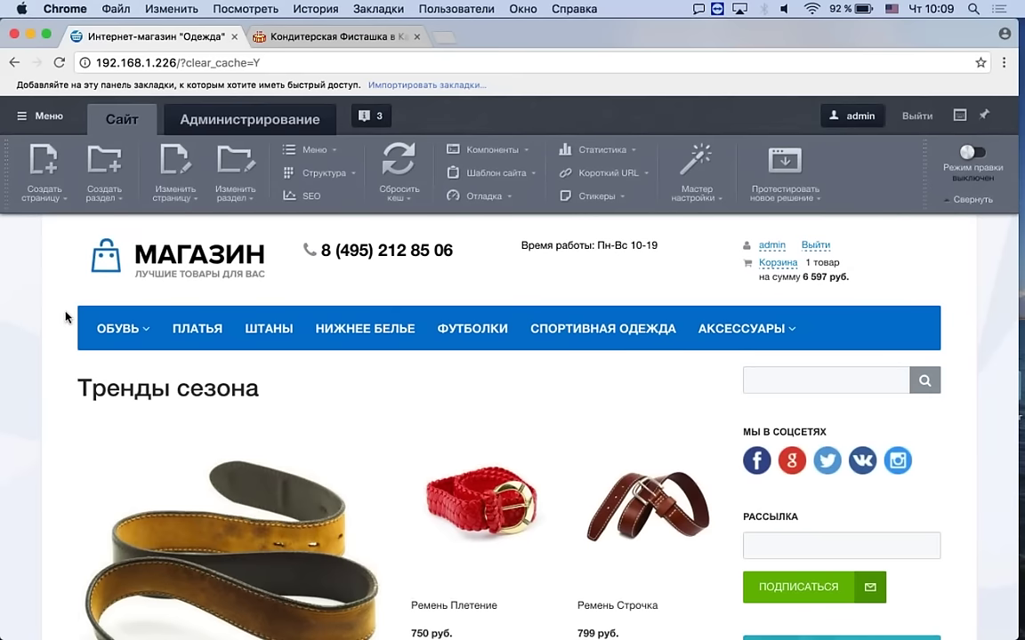
scroll(65, 316, "down", 3)
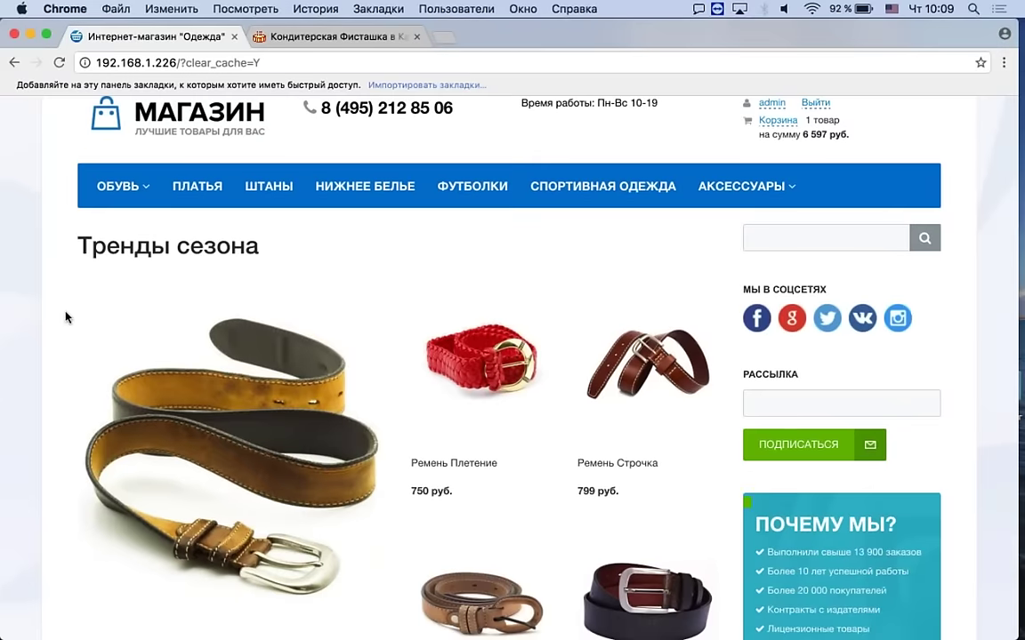
scroll(65, 317, "up", 2)
left_click(43, 124)
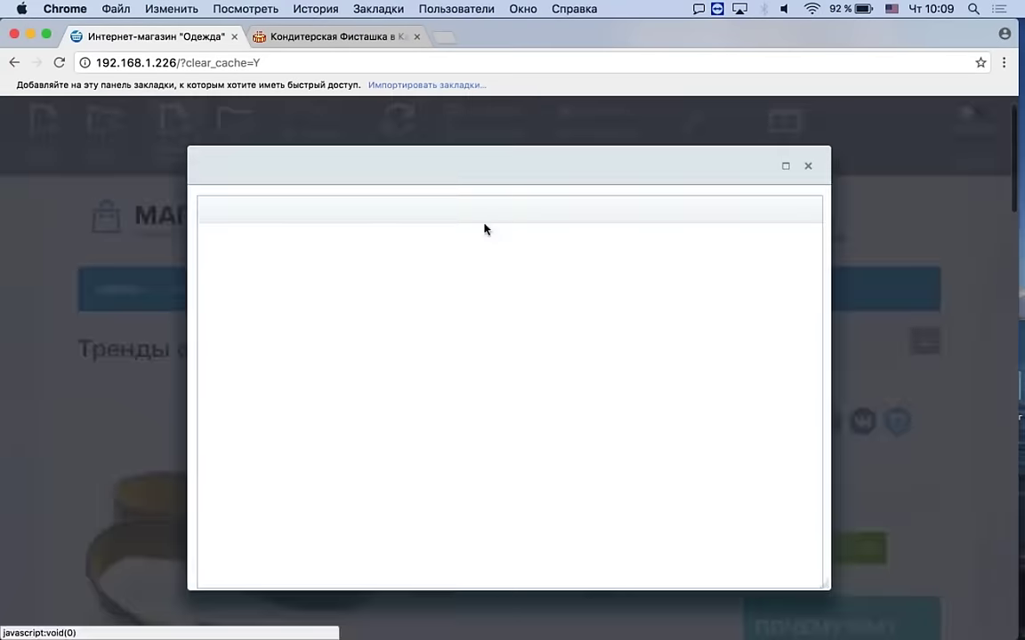
double_click(298, 298)
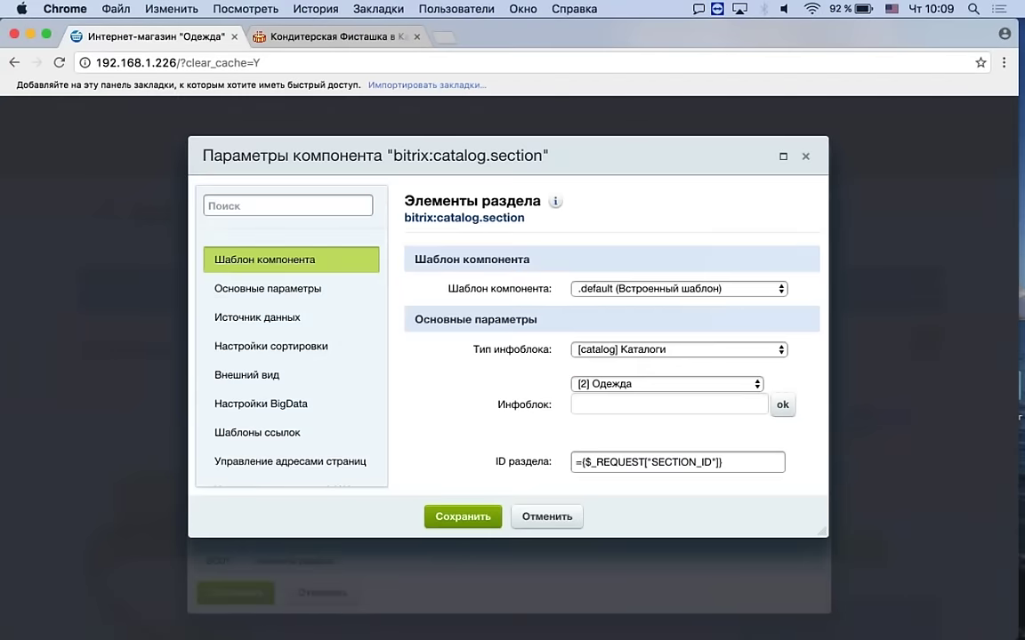
scroll(447, 454, "down", 10)
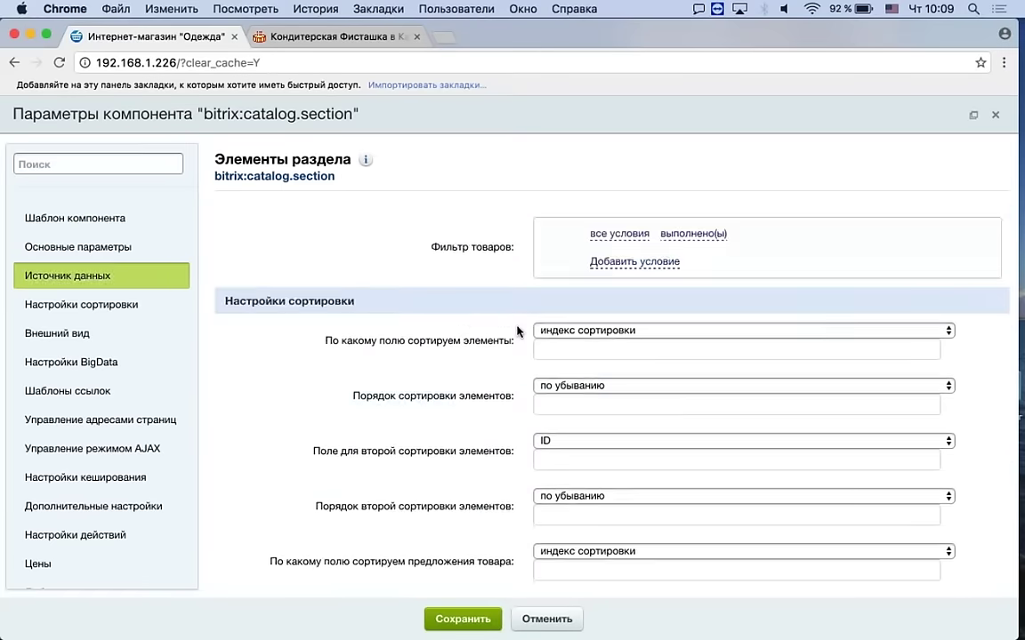
scroll(447, 455, "down", 6)
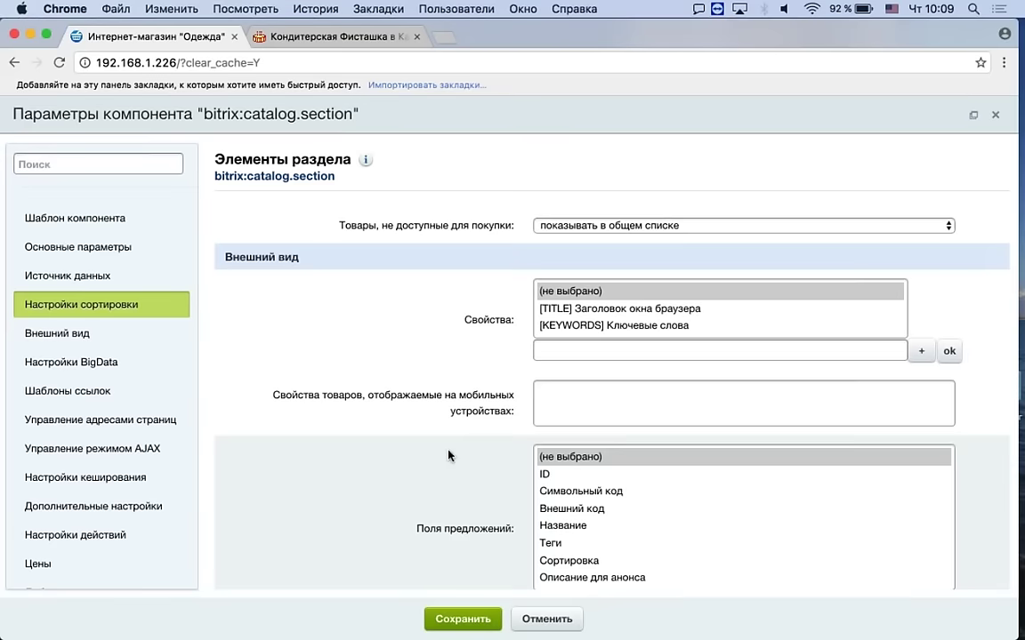
scroll(448, 454, "down", 8)
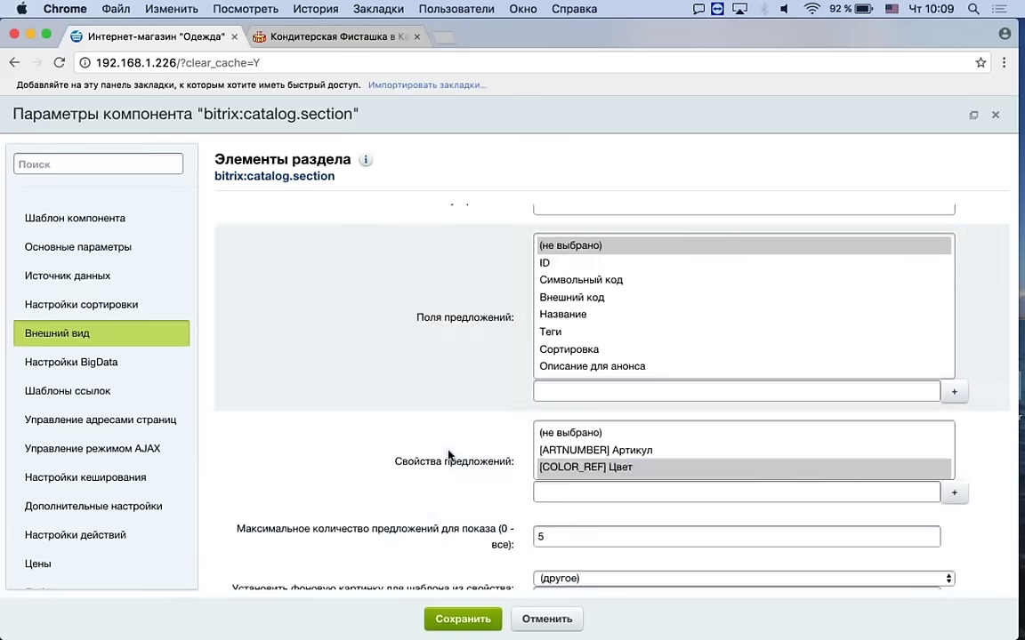
scroll(449, 454, "down", 4)
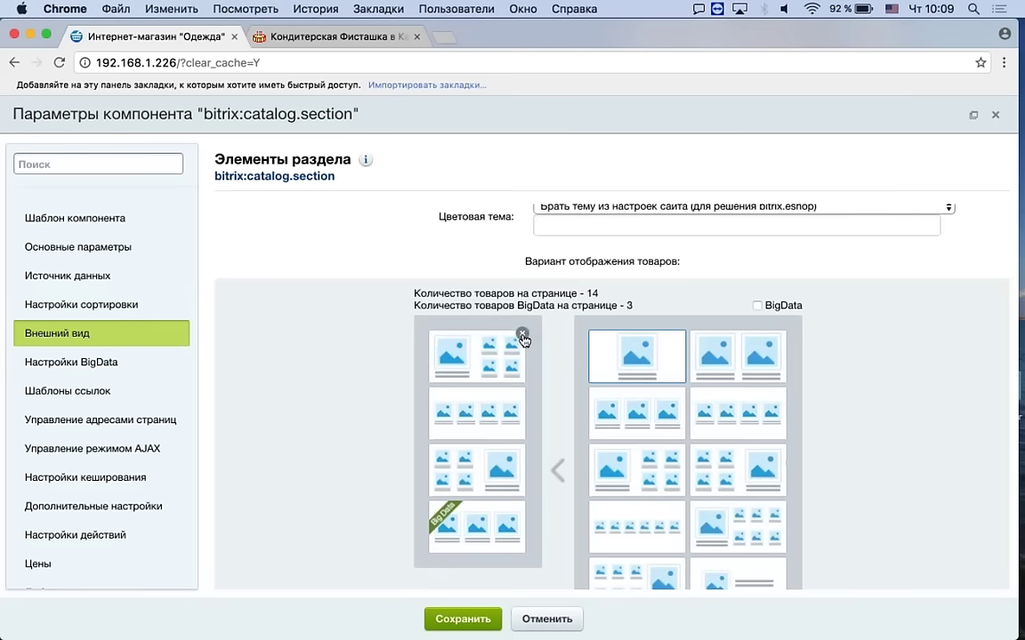
- Replace all layout rows with three four-product rows, 12 products per page
left_click(524, 339)
left_click(524, 340)
left_click(524, 340)
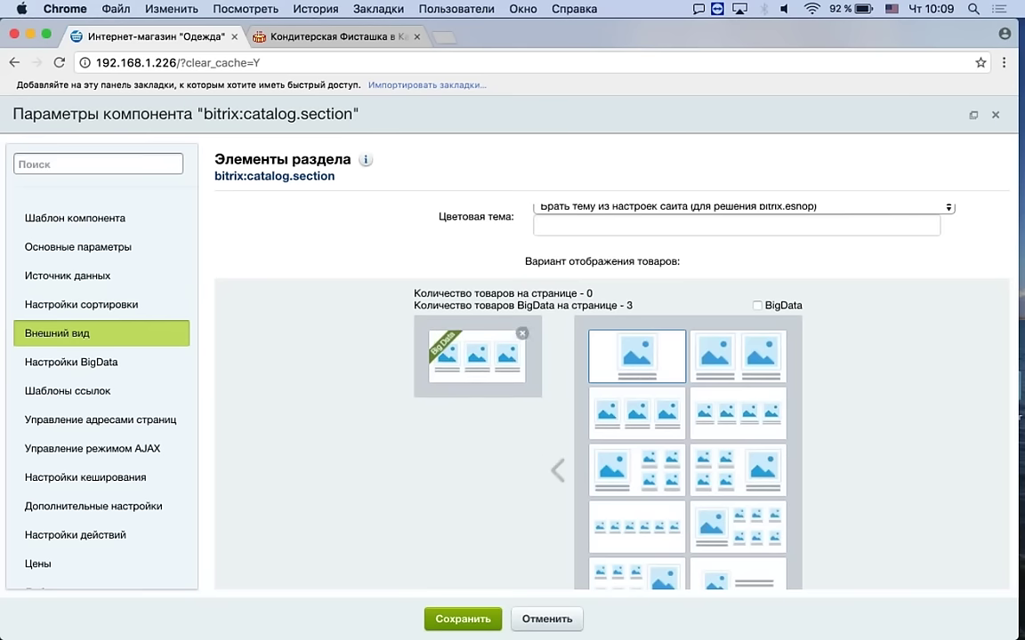
left_click(523, 340)
mouse_move(738, 403)
left_mouse_down()
mouse_move(473, 397)
mouse_move(692, 406)
mouse_move(505, 387)
mouse_move(659, 411)
mouse_move(730, 404)
left_mouse_up()
left_click(498, 407)
left_click(498, 407)
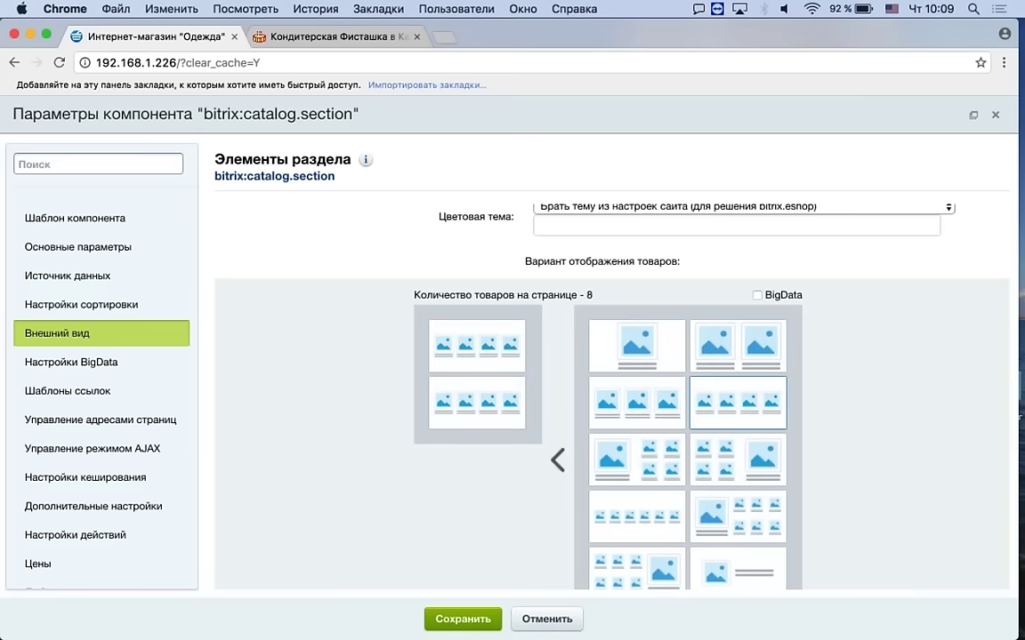
left_click(498, 407)
- Save the component and check Тренды сезона now shows uniform rows of four products
left_click(464, 618)
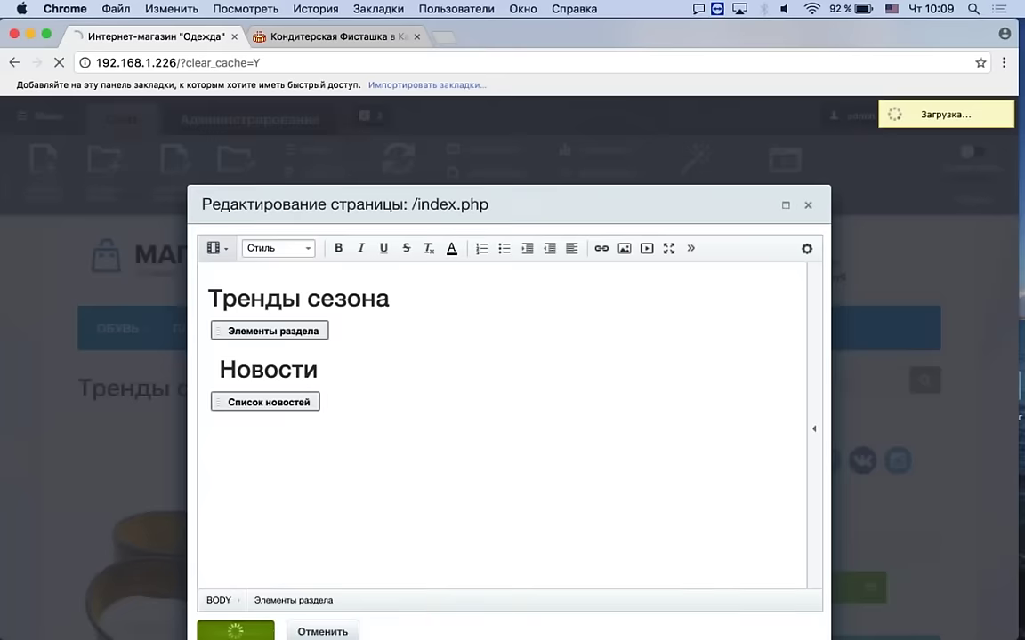
scroll(169, 423, "down", 2)
scroll(169, 424, "down", 1)
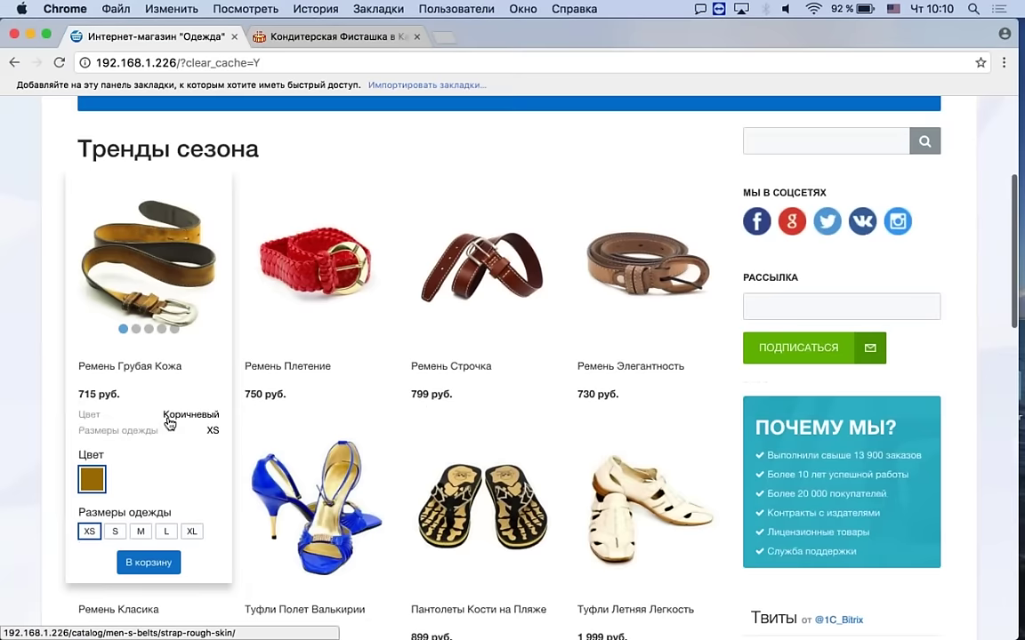
scroll(169, 423, "down", 1)
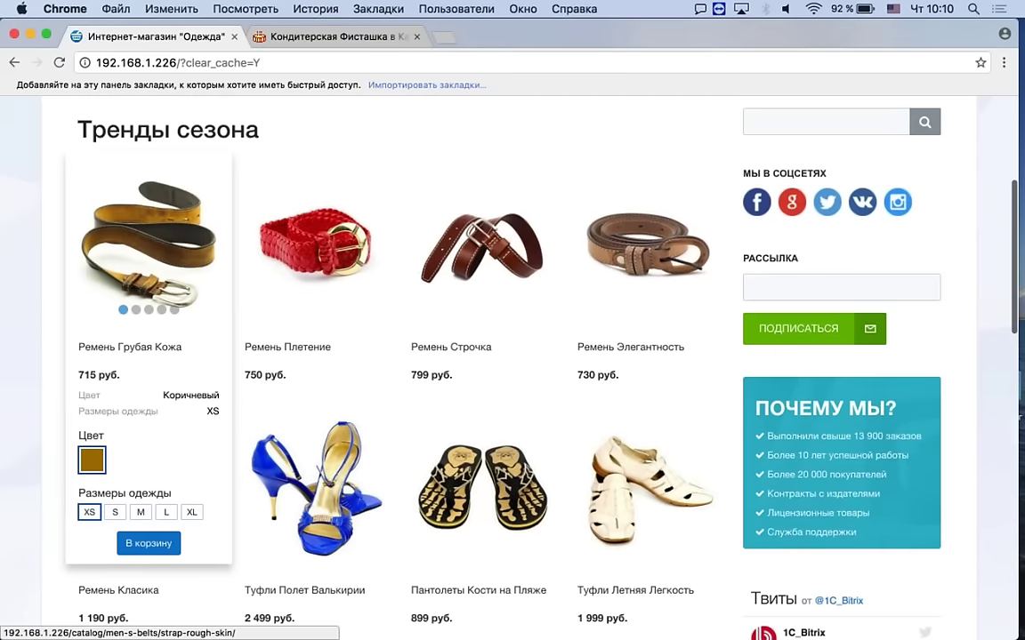
scroll(169, 424, "down", 1)
scroll(959, 393, "up", 1)
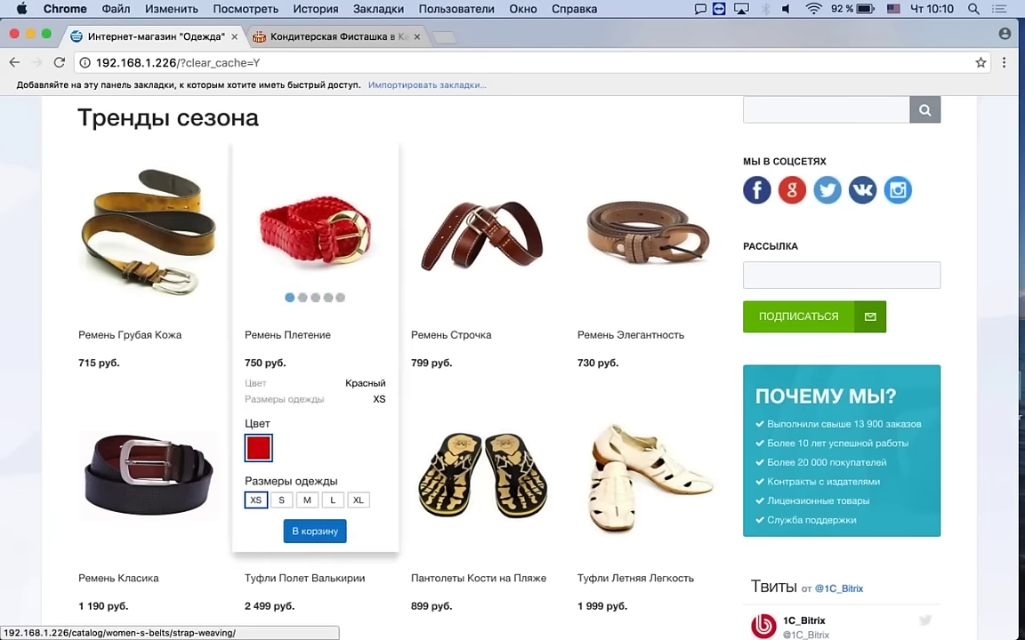
scroll(133, 241, "up", 5)
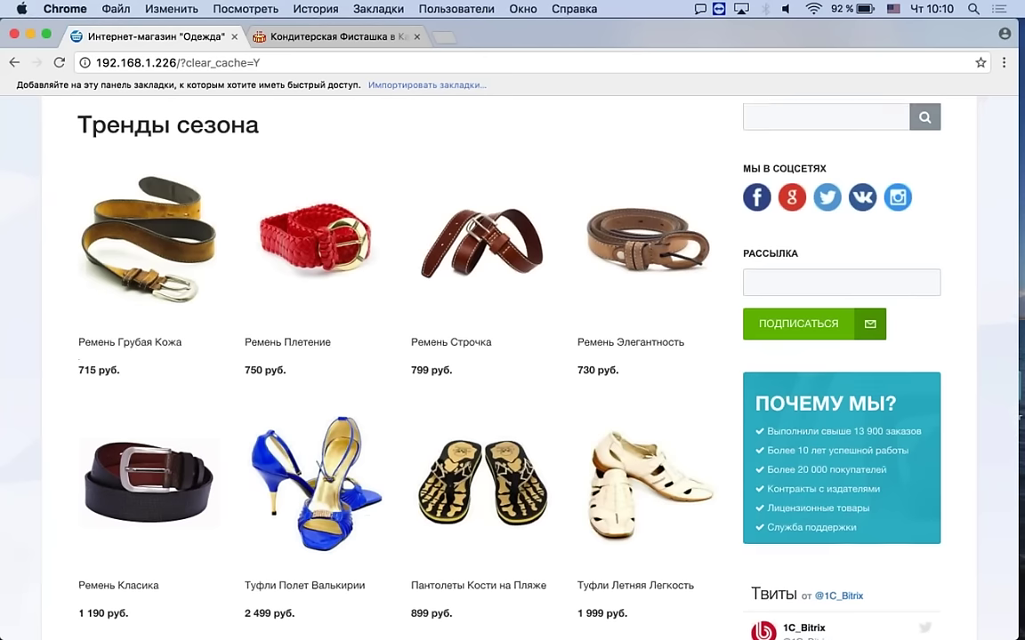
- Put the homepage into edit mode and save-close the open parameters dialog
left_click(175, 173)
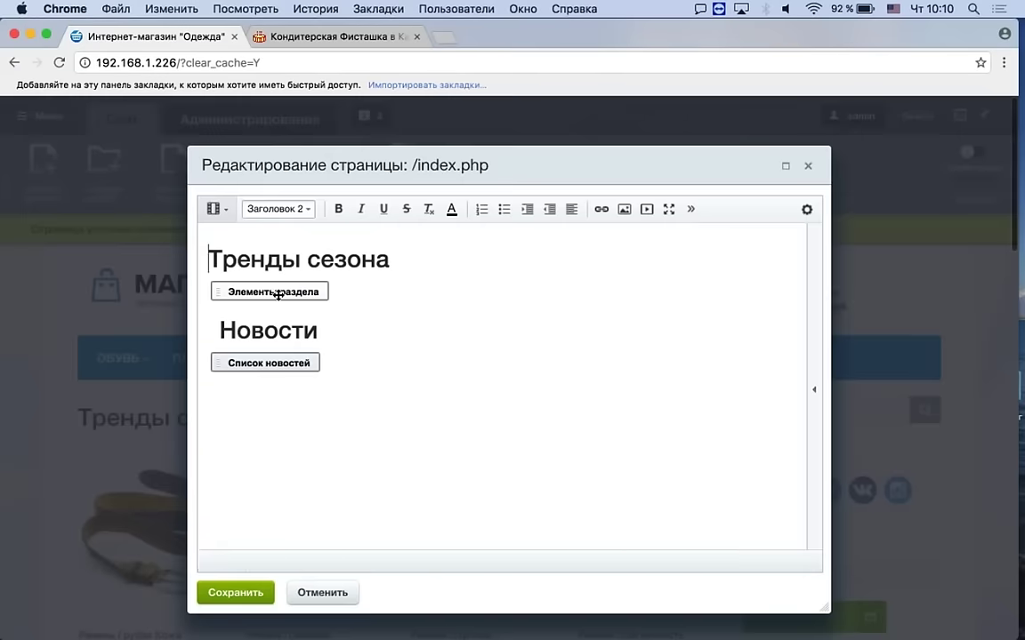
scroll(551, 356, "down", 5)
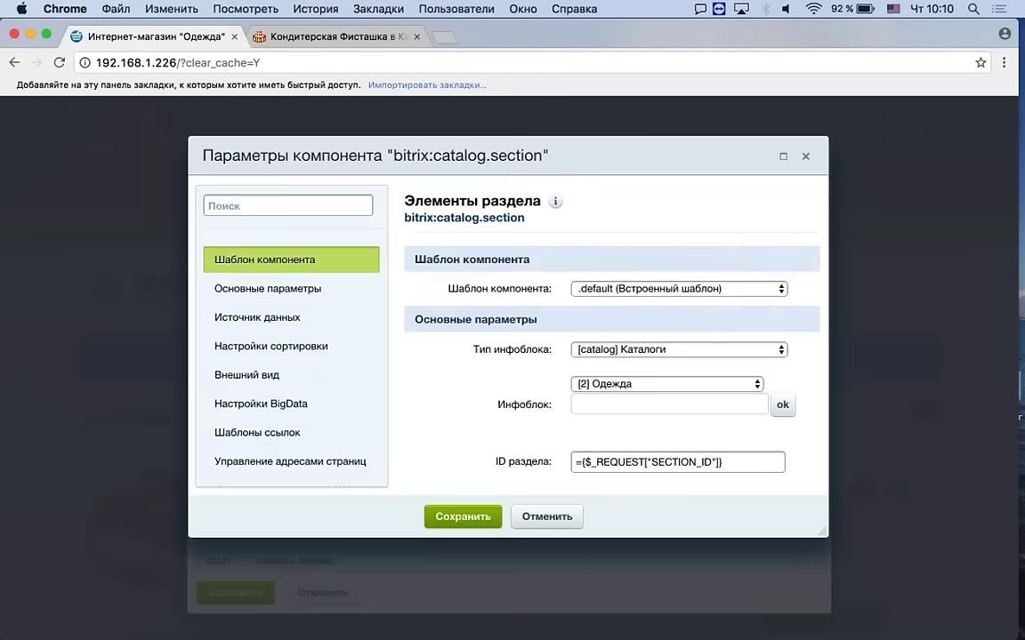
scroll(605, 356, "down", 10)
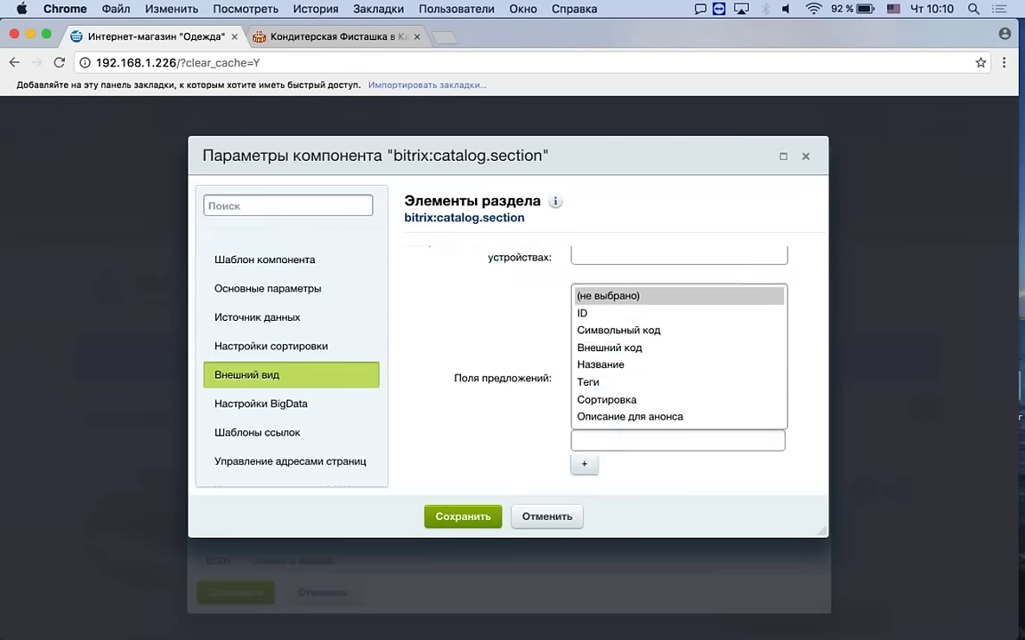
scroll(605, 356, "up", 2)
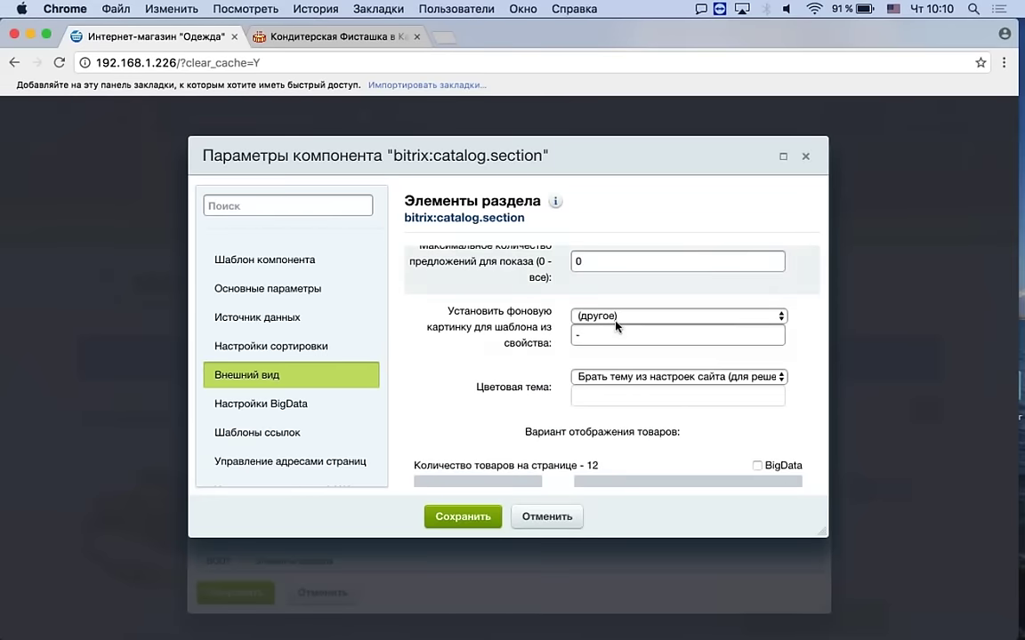
left_click(463, 516)
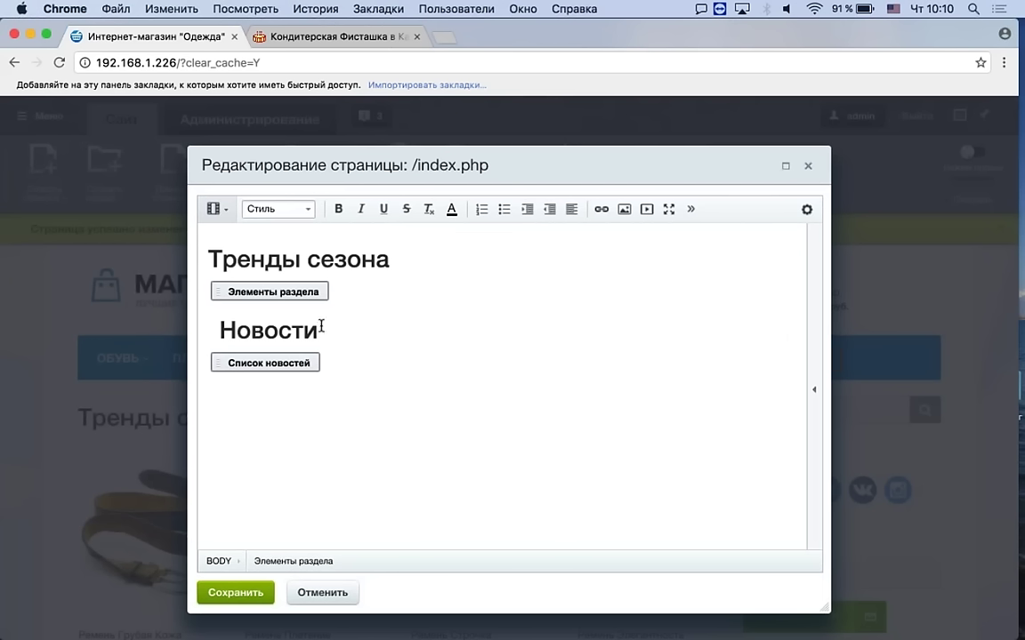
- Reopen the Элементы раздела parameters full-window at Источник данных with filter arrFilter
double_click(284, 292)
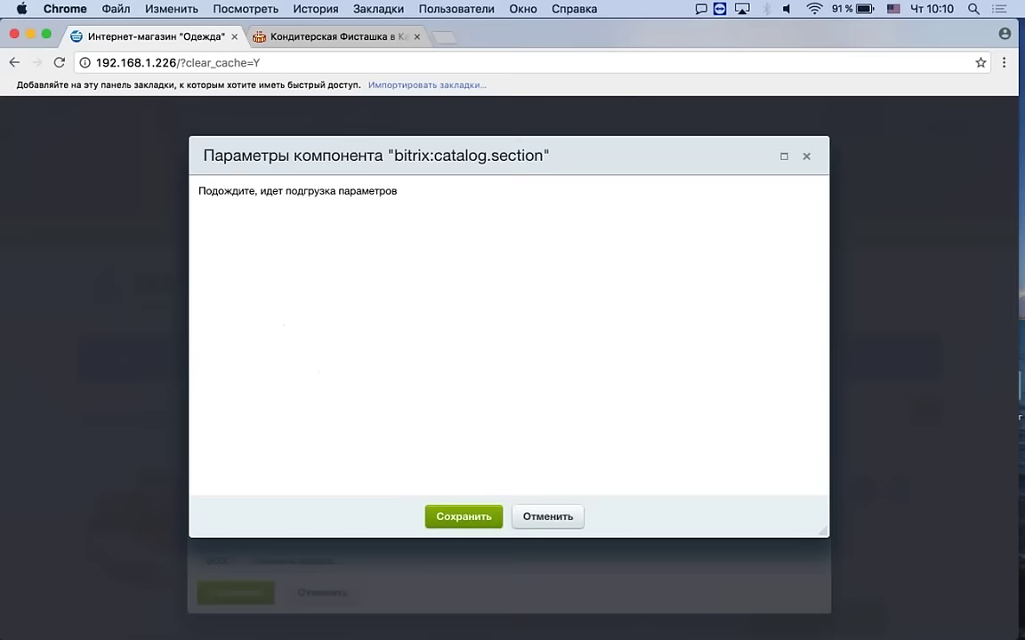
scroll(602, 363, "down", 3)
scroll(602, 365, "down", 10)
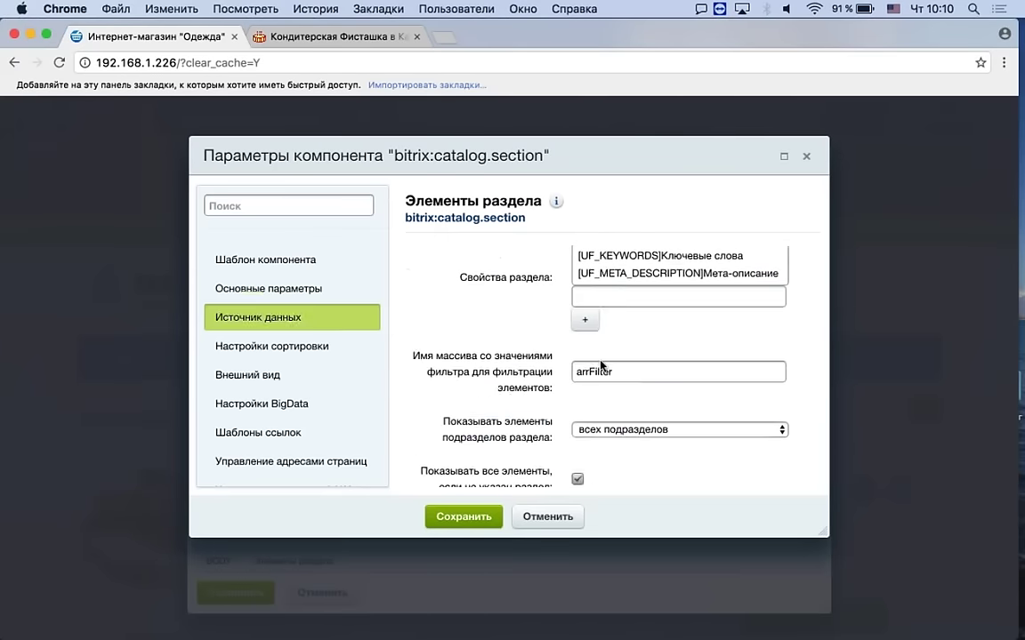
scroll(602, 364, "down", 5)
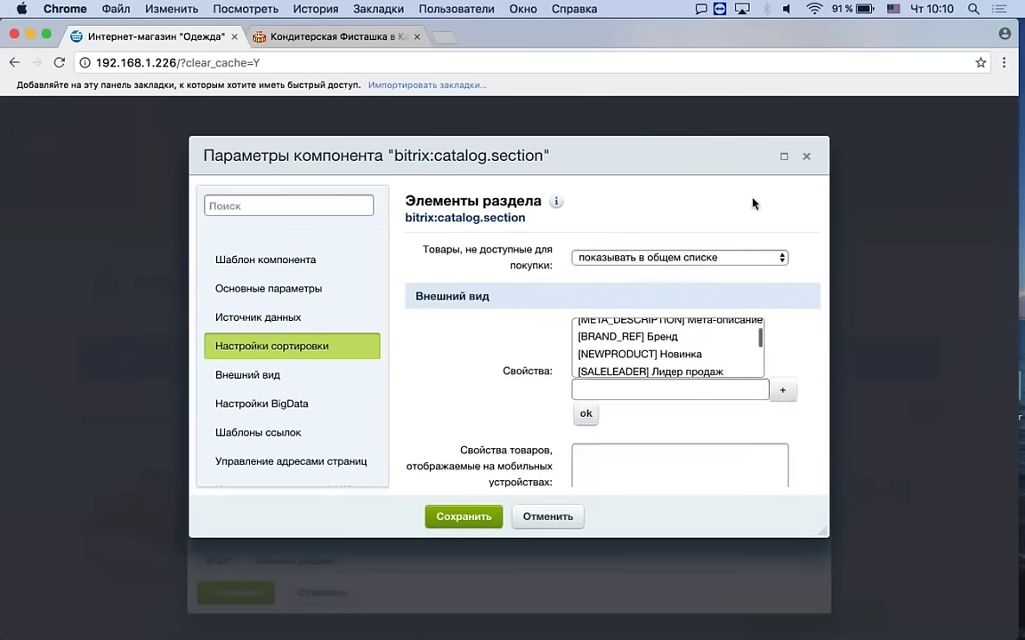
left_click(785, 159)
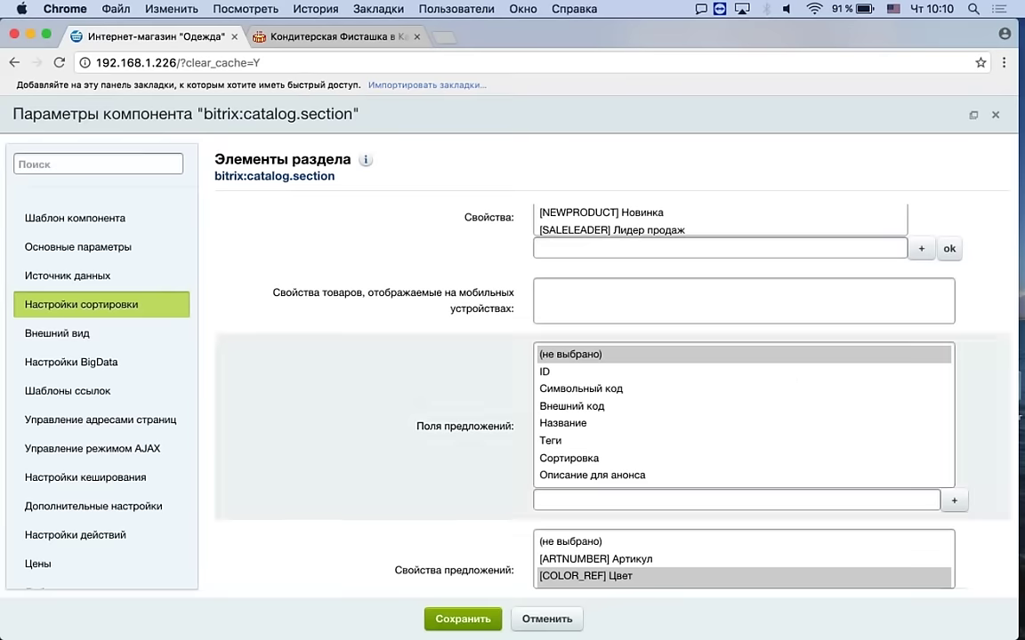
scroll(605, 374, "down", 5)
scroll(601, 373, "down", 5)
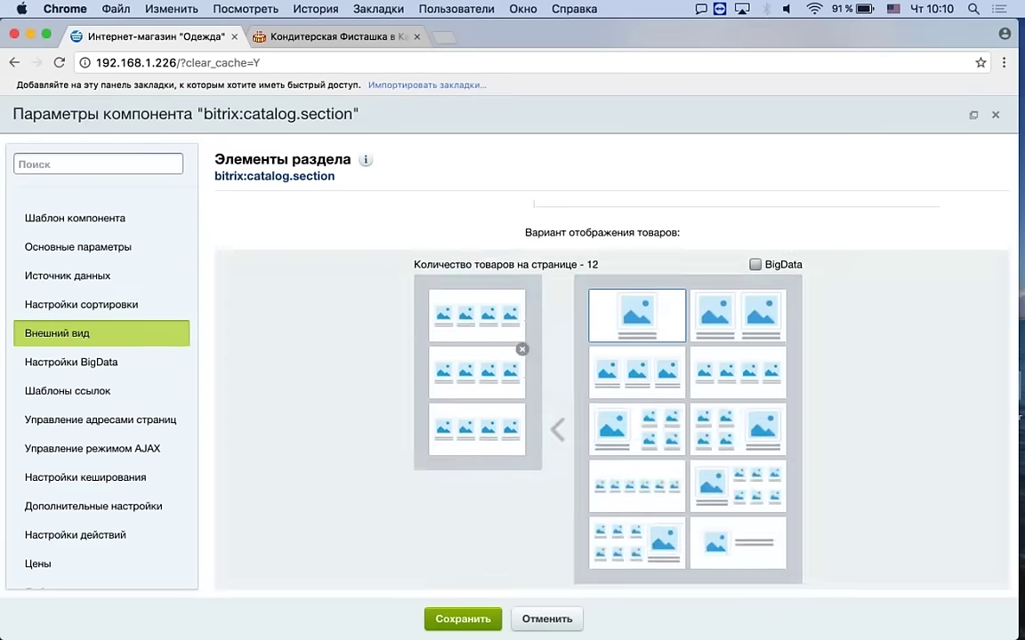
scroll(602, 374, "up", 3)
scroll(601, 373, "up", 10)
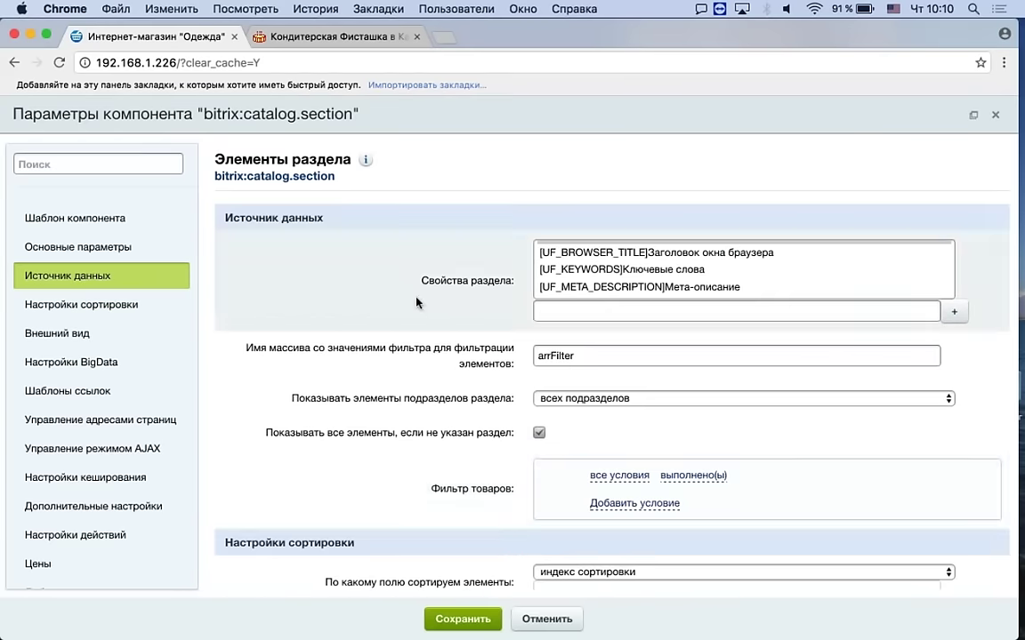
- Add an Активность condition to the product filter, then remove it again
left_click(635, 503)
scroll(777, 427, "down", 2)
left_click(777, 418)
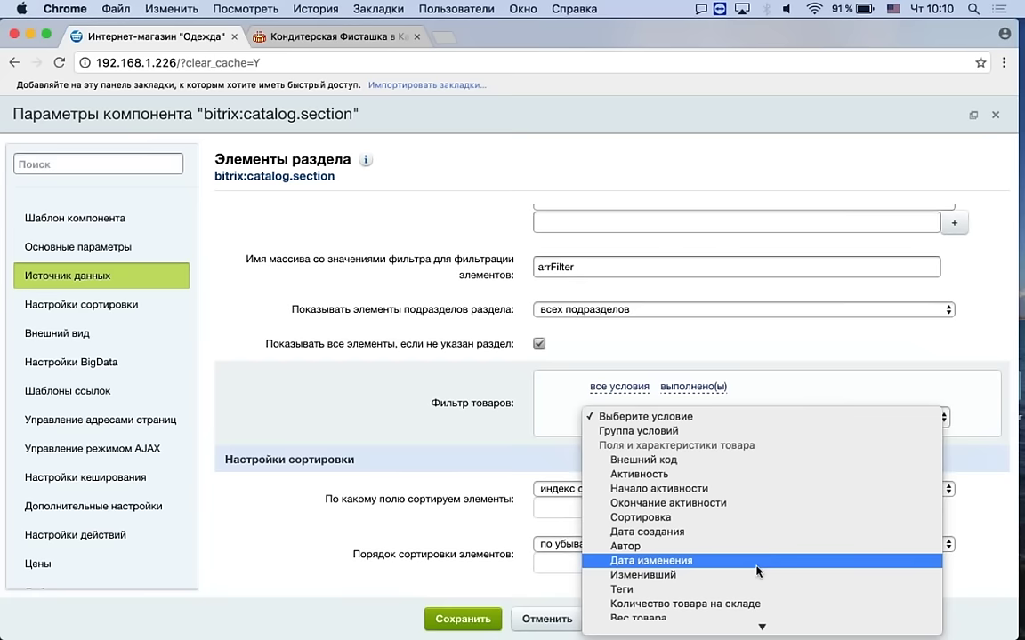
scroll(757, 570, "down", 5)
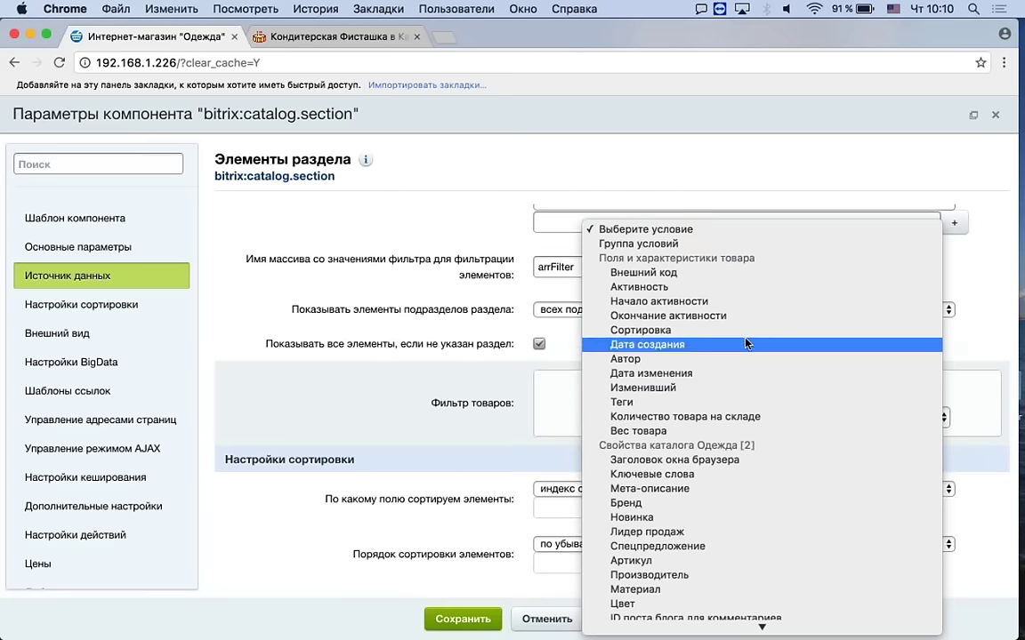
left_click(761, 287)
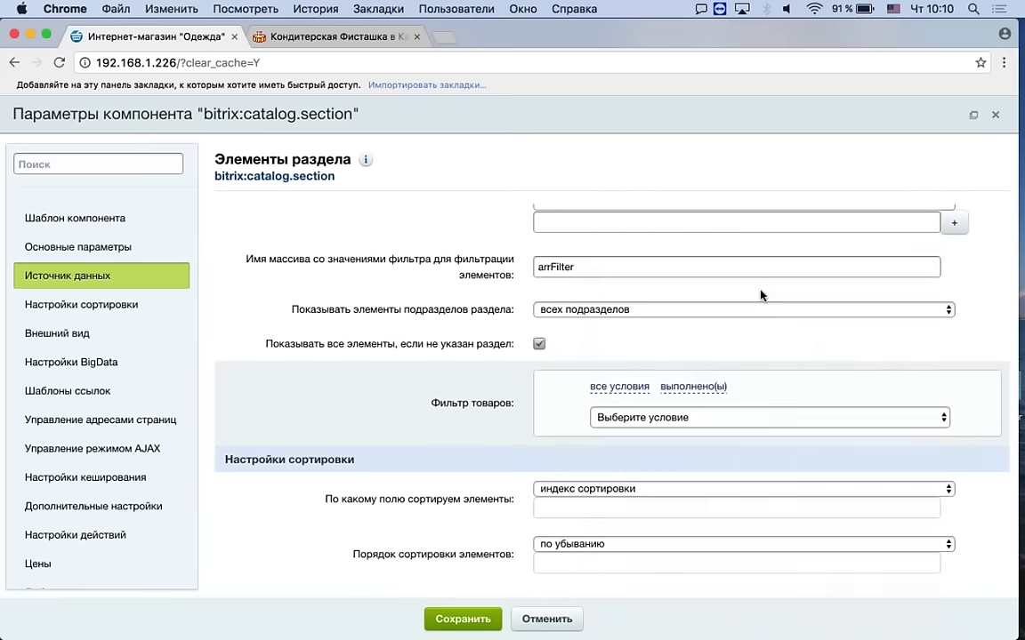
scroll(722, 285, "up", 1)
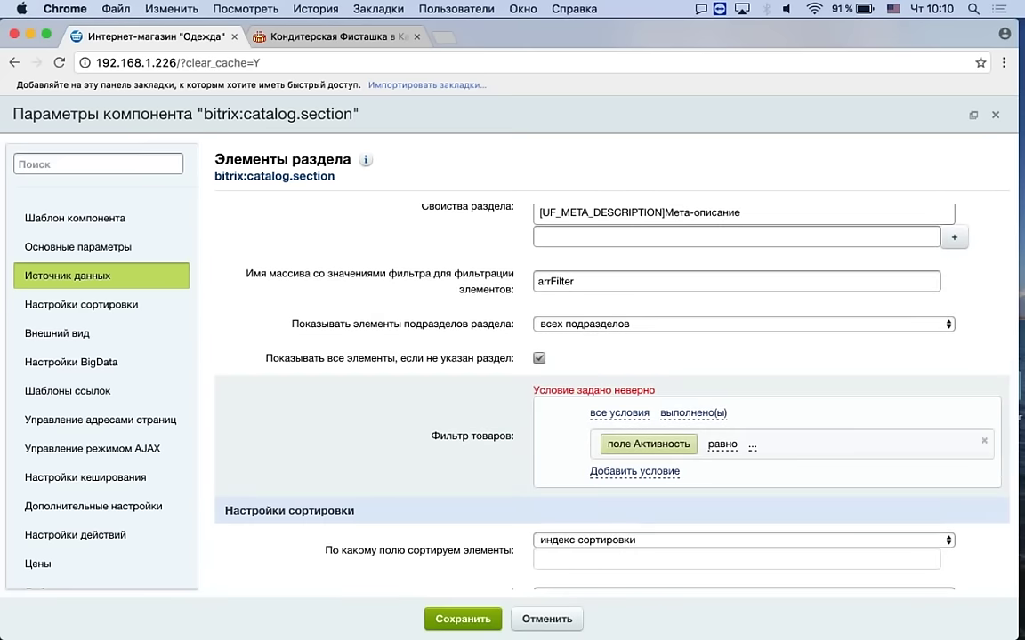
left_click(984, 442)
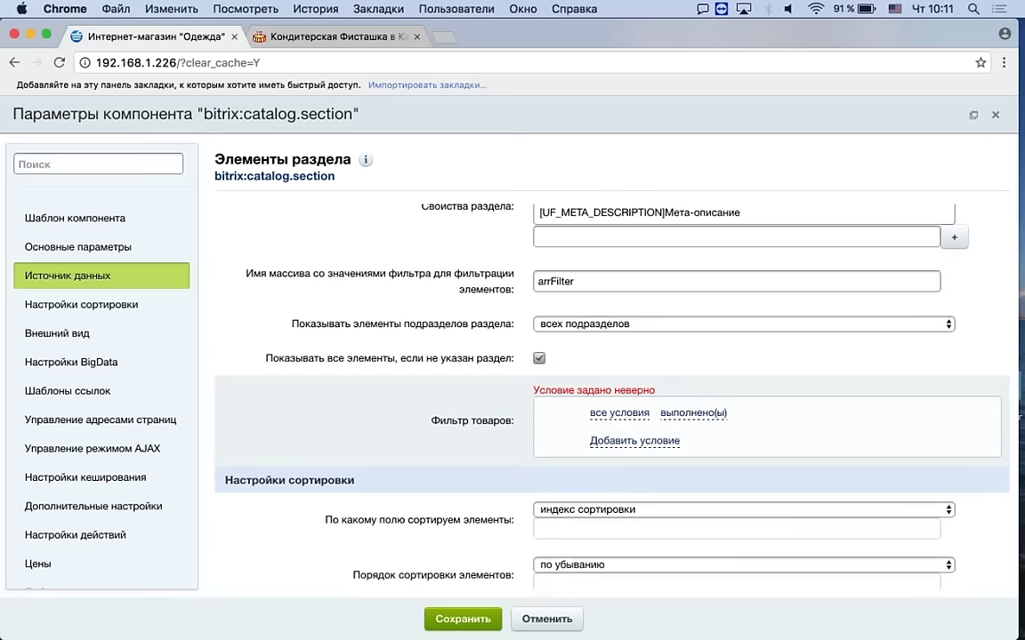
- Add an offer Цвет condition equal to Красный and save the component settings
left_click(623, 424)
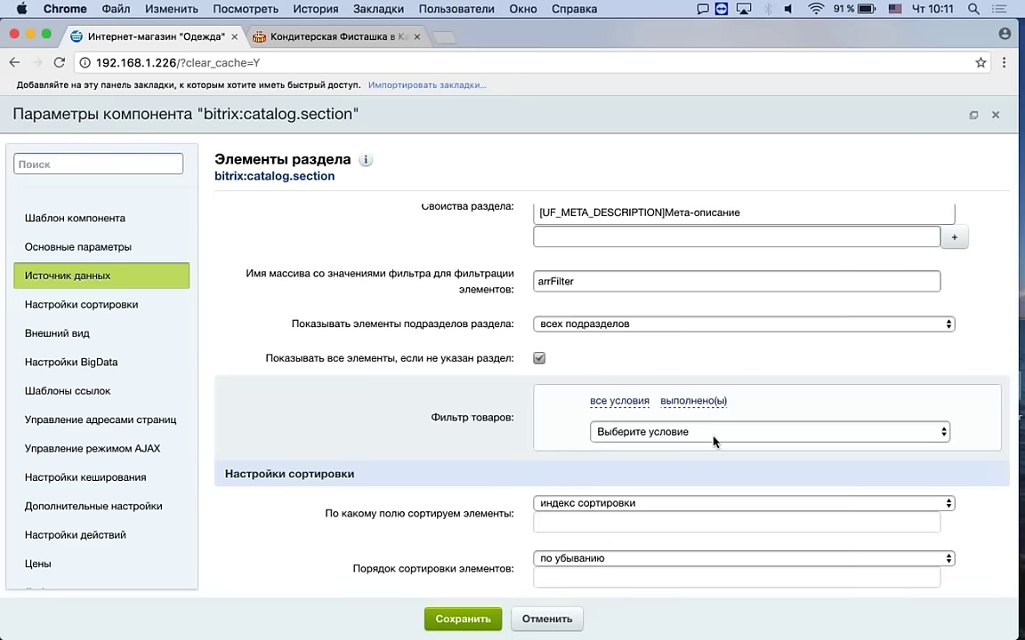
left_click(714, 430)
scroll(736, 504, "down", 5)
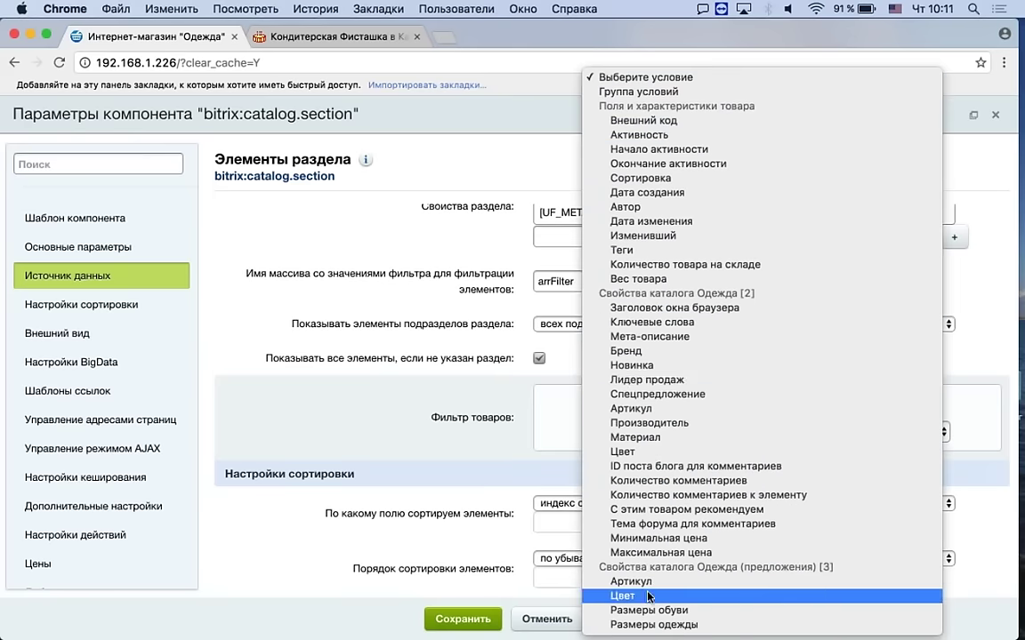
left_click(745, 595)
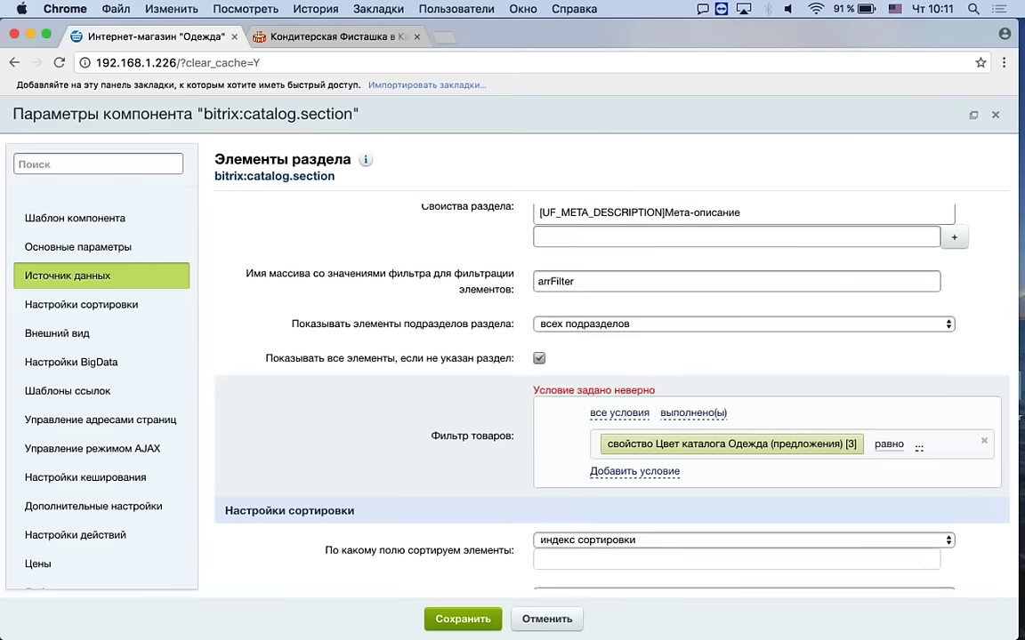
left_click(919, 445)
left_click(851, 476)
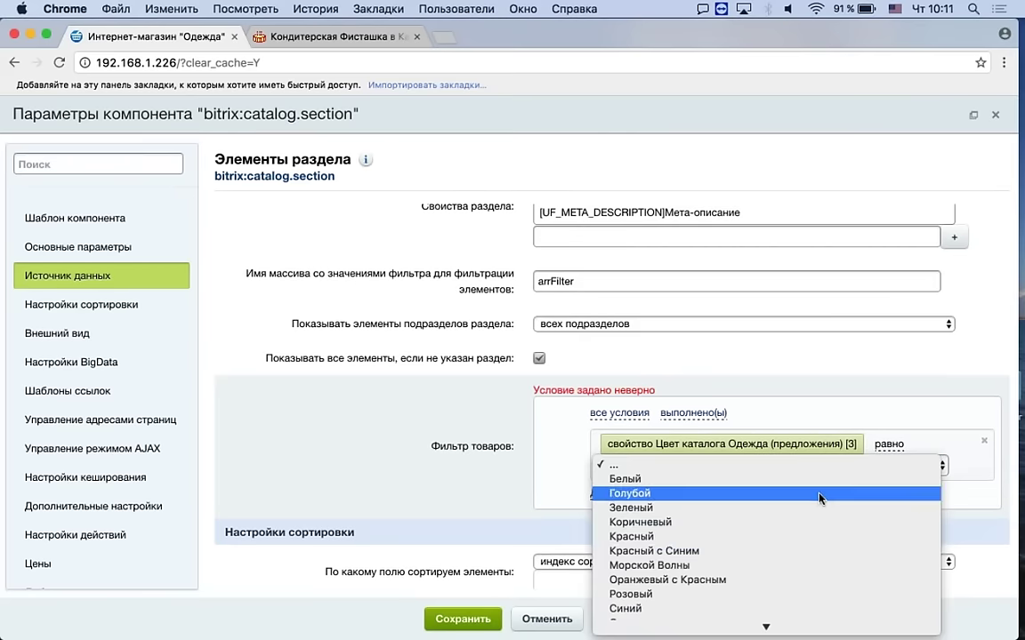
left_click(798, 605)
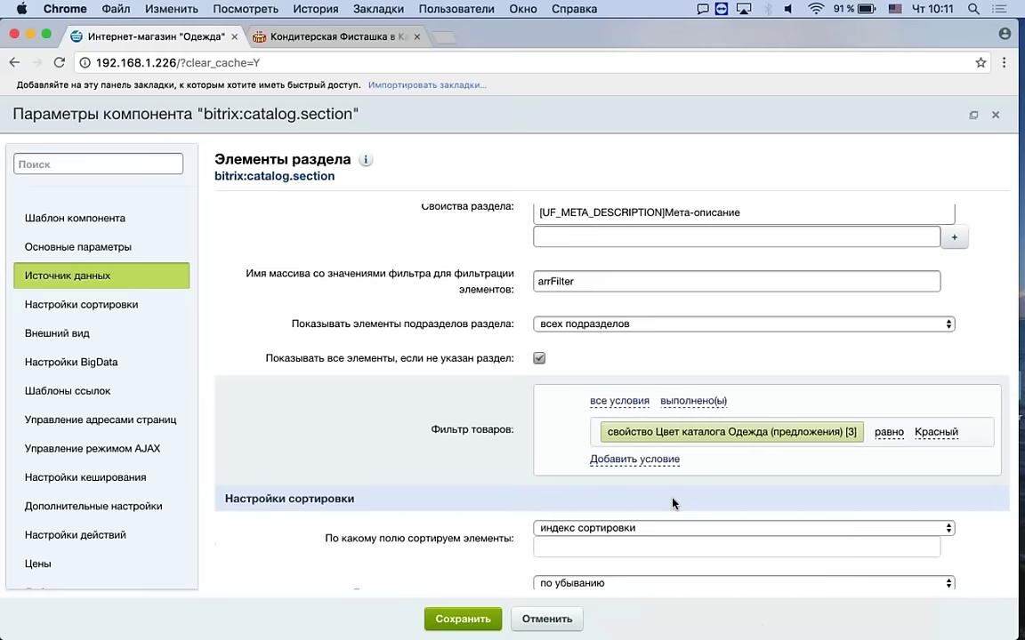
scroll(507, 441, "down", 3)
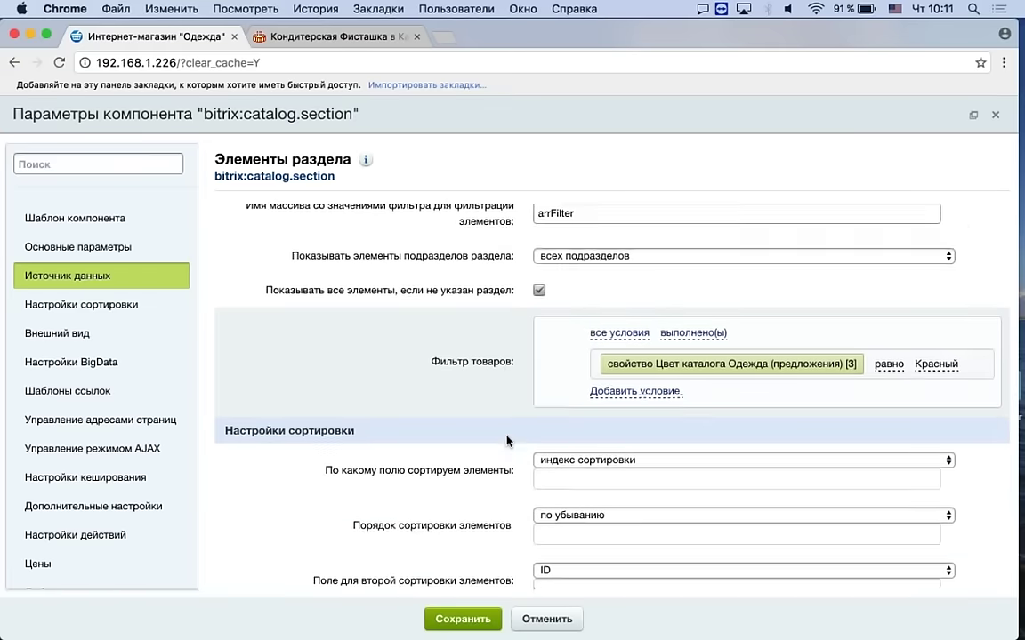
left_click(463, 619)
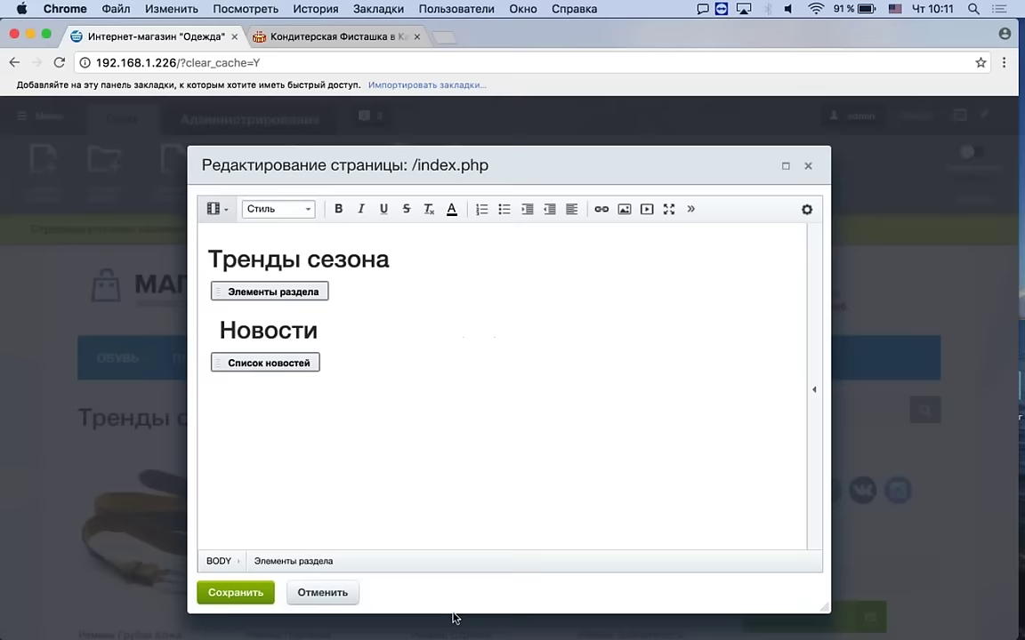
- Save the edited homepage and scroll down to the Тренды сезона block
left_click(263, 594)
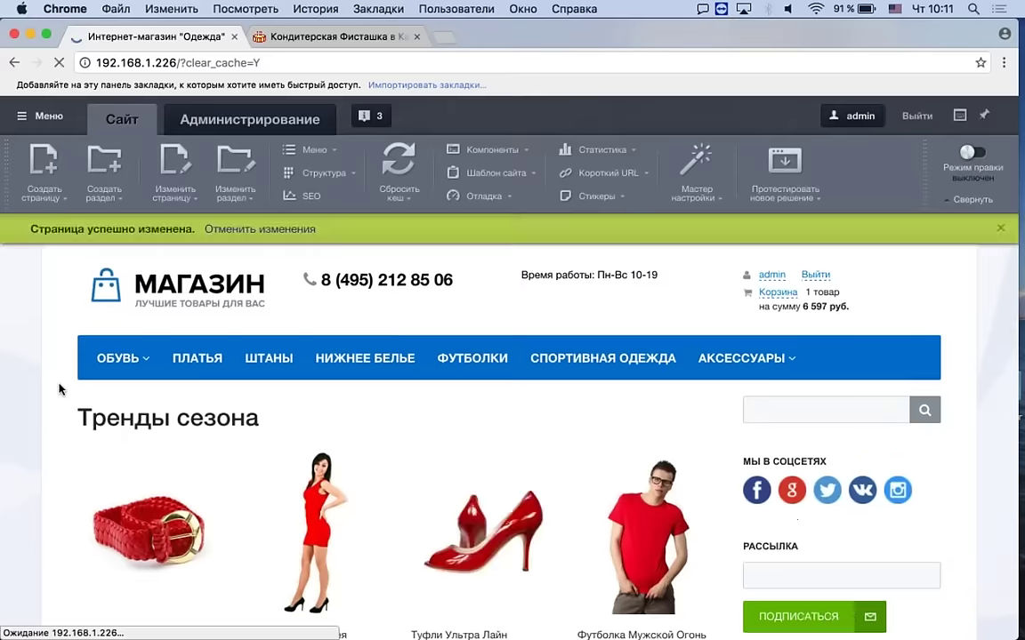
scroll(59, 388, "down", 4)
scroll(59, 389, "down", 1)
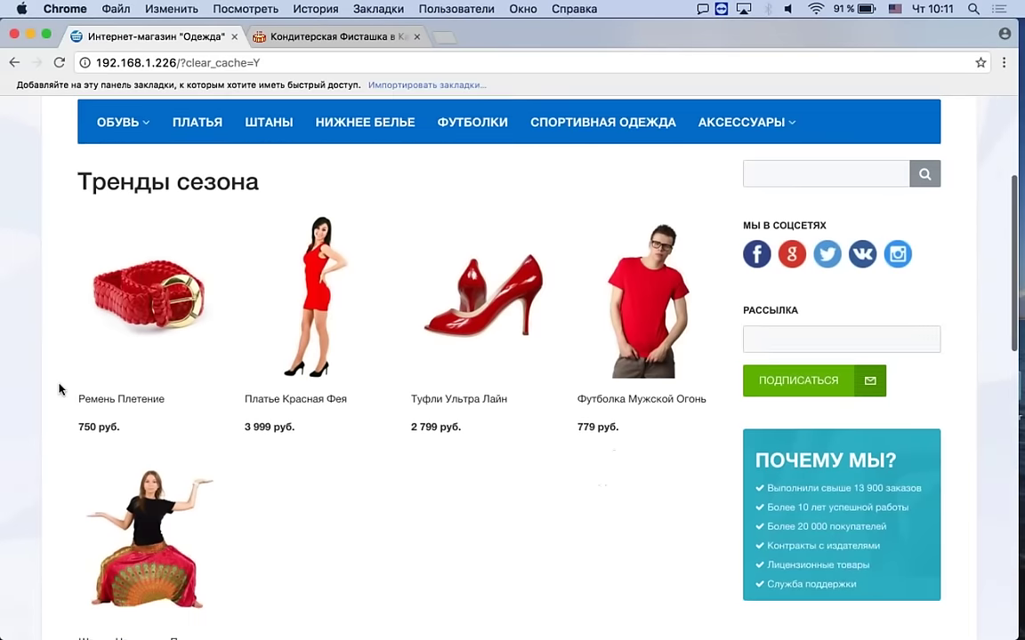
scroll(58, 388, "down", 1)
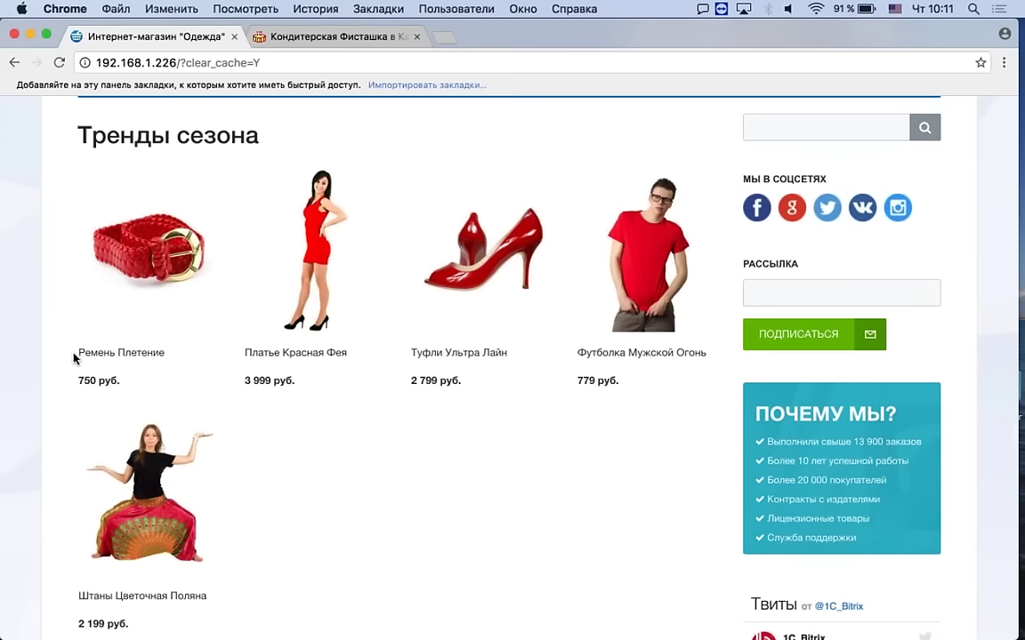
mouse_move(130, 288)
scroll(34, 278, "up", 3)
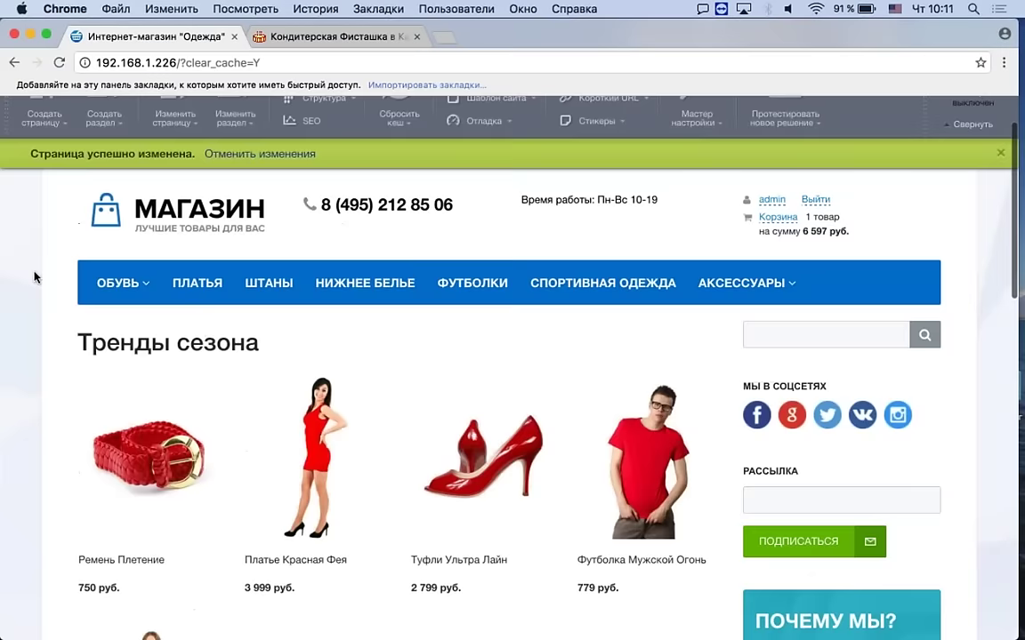
scroll(33, 278, "down", 2)
scroll(34, 277, "down", 2)
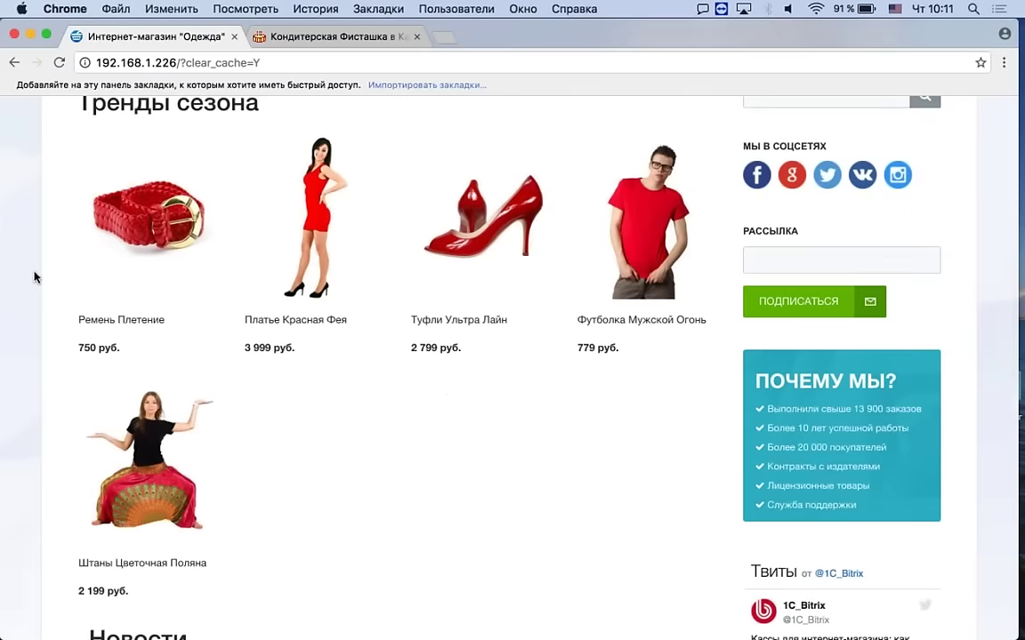
- Inspect the Тренды сезона product cards to confirm only red items appear
mouse_move(164, 276)
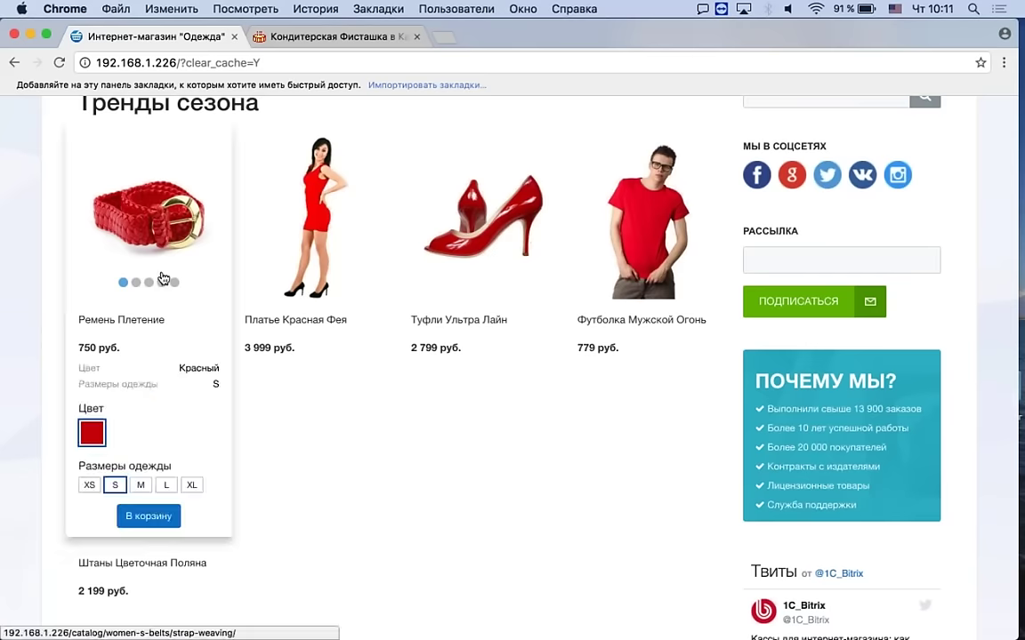
mouse_move(325, 331)
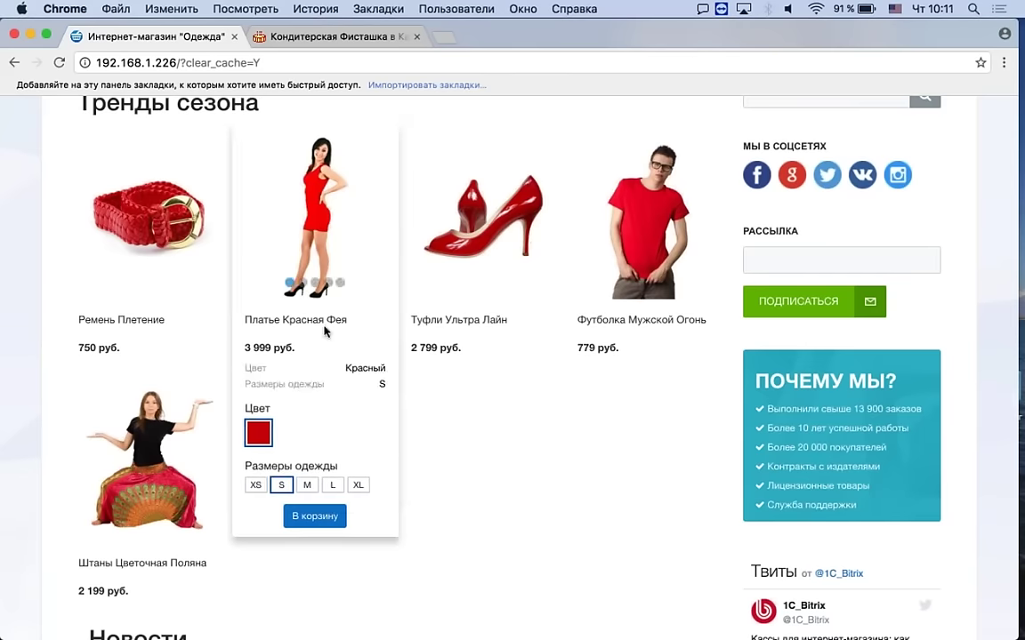
mouse_move(151, 222)
scroll(480, 338, "up", 2)
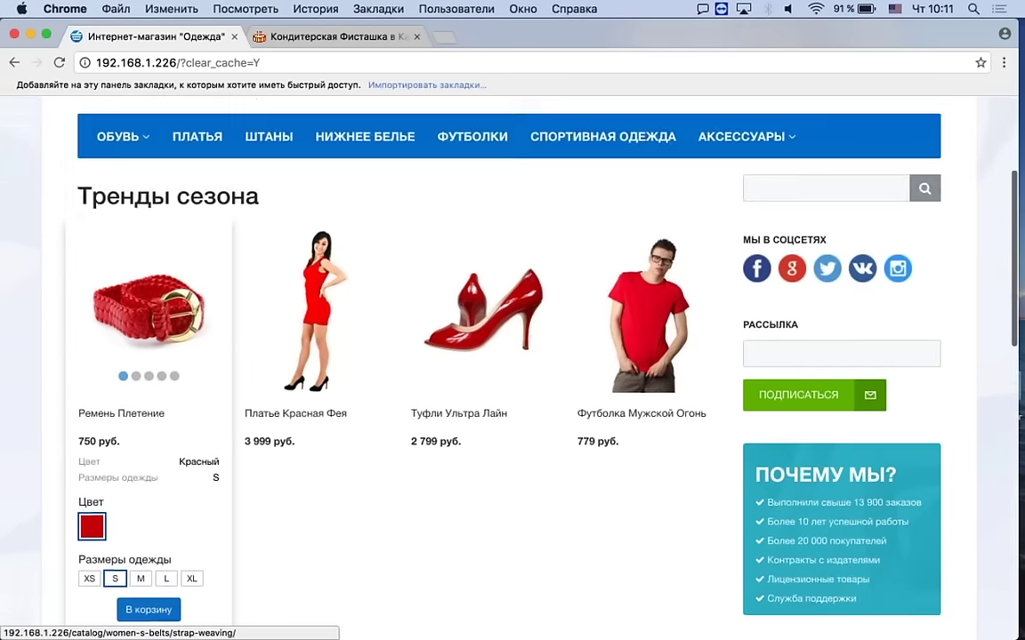
scroll(481, 338, "down", 2)
scroll(190, 264, "down", 1)
mouse_move(488, 311)
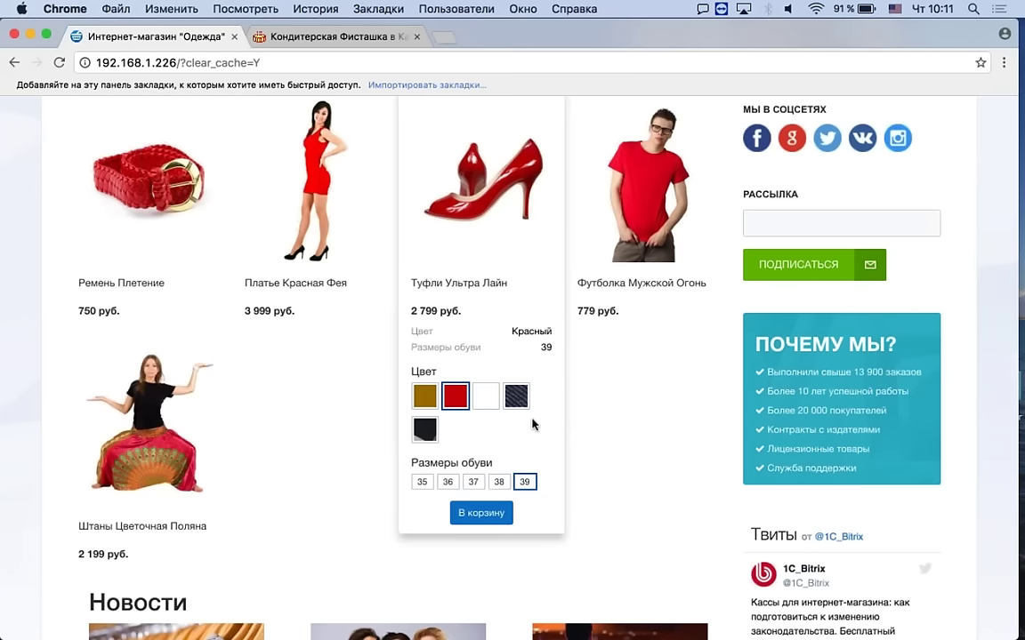
mouse_move(98, 307)
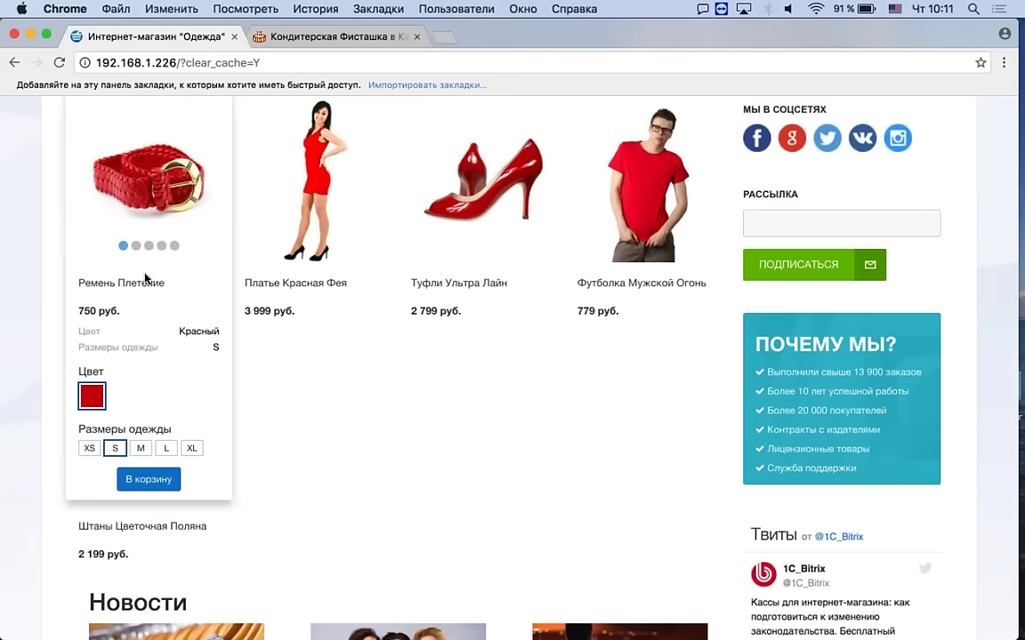
mouse_move(521, 326)
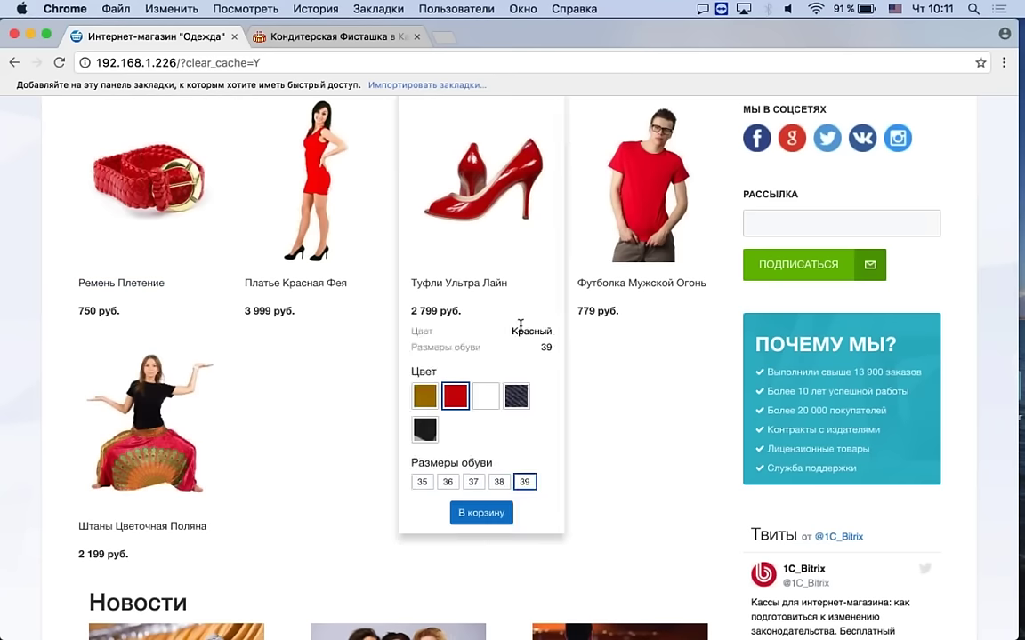
scroll(43, 245, "up", 3)
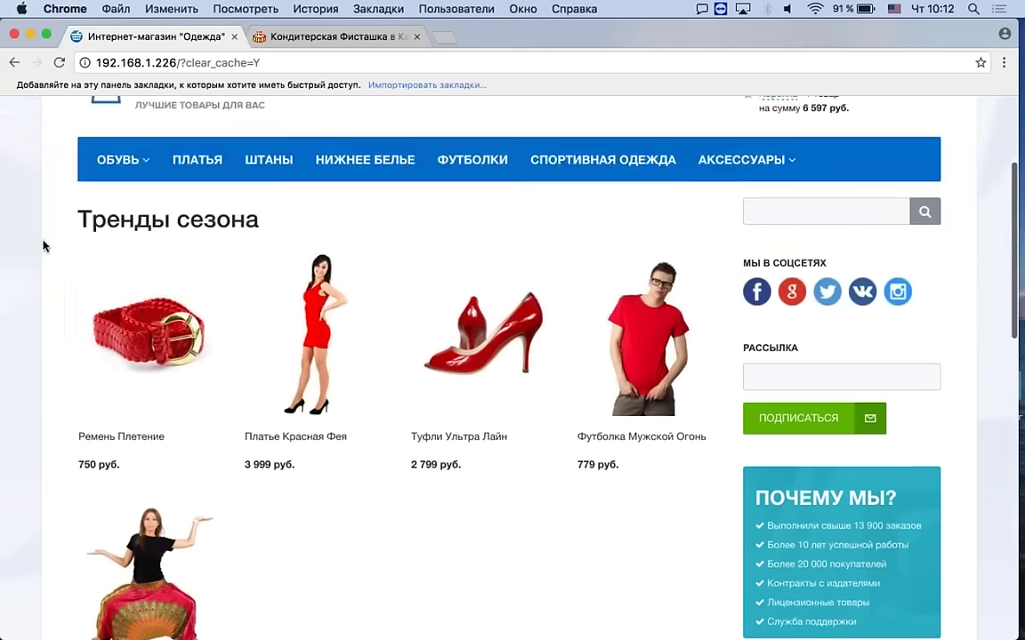
scroll(42, 246, "up", 4)
- Open the Элементы раздела block's parameters full-window in the homepage editor
left_click(174, 169)
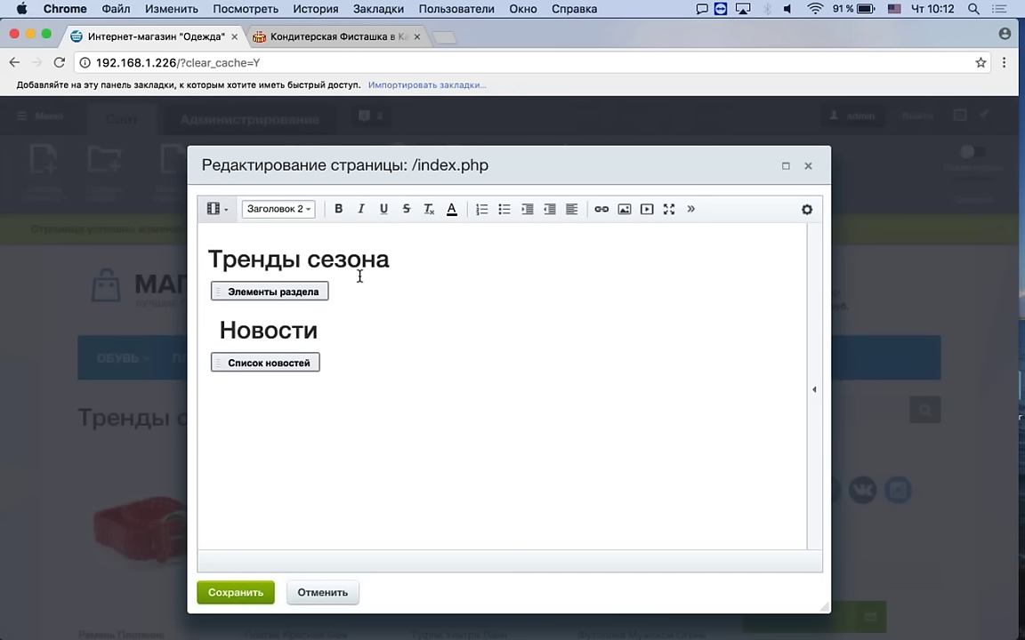
left_click(284, 293)
double_click(284, 294)
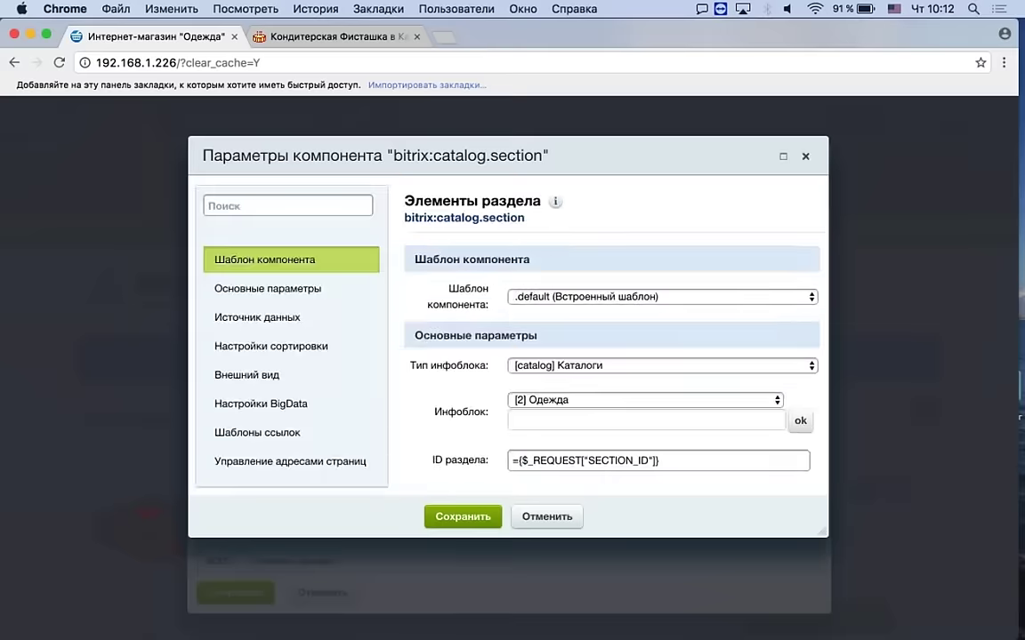
left_click(782, 157)
scroll(766, 323, "down", 2)
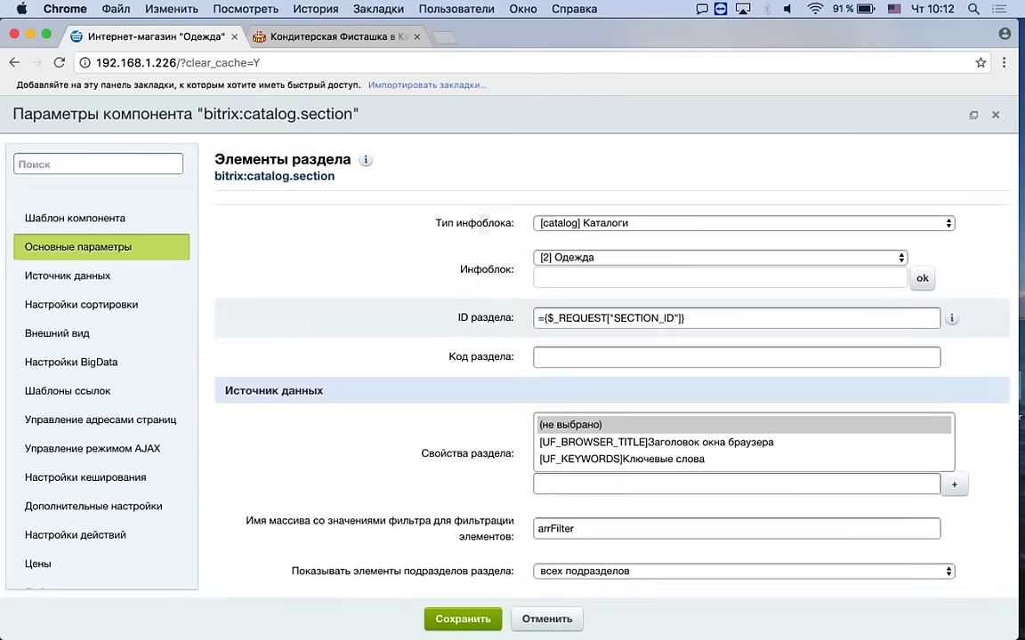
scroll(407, 344, "down", 5)
scroll(407, 344, "up", 1)
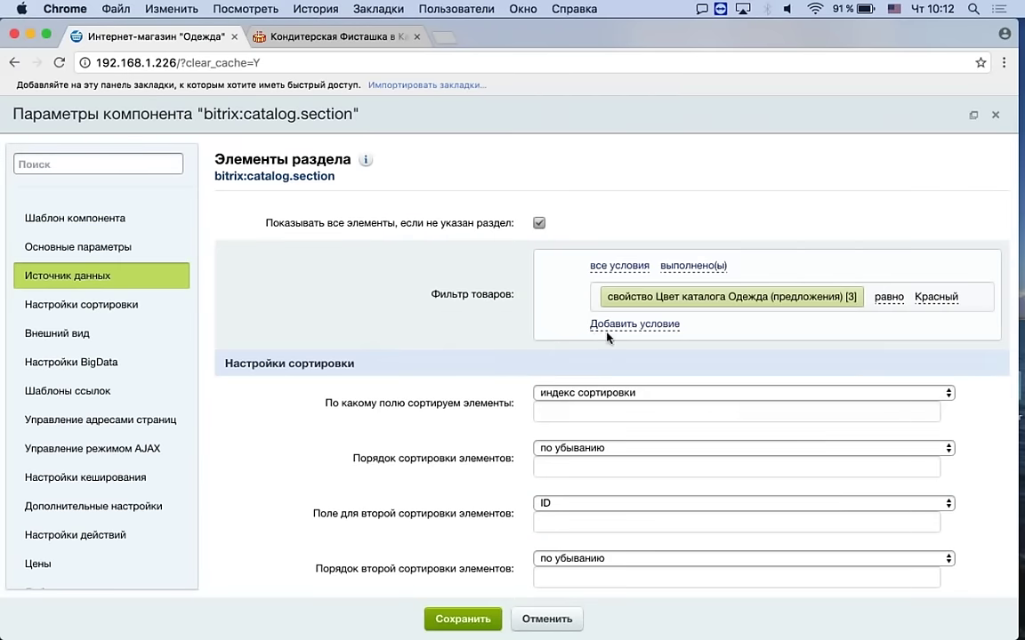
- Add the filter condition Новинка равно да and set matching to ИЛИ (любое из условий)
left_click(677, 325)
left_click(767, 330)
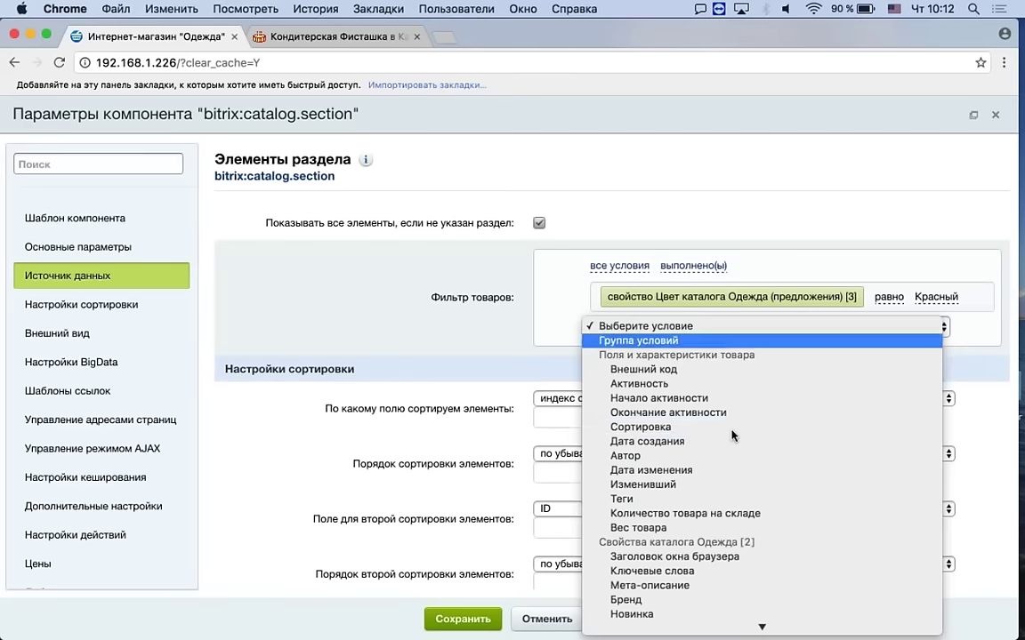
scroll(714, 483, "down", 6)
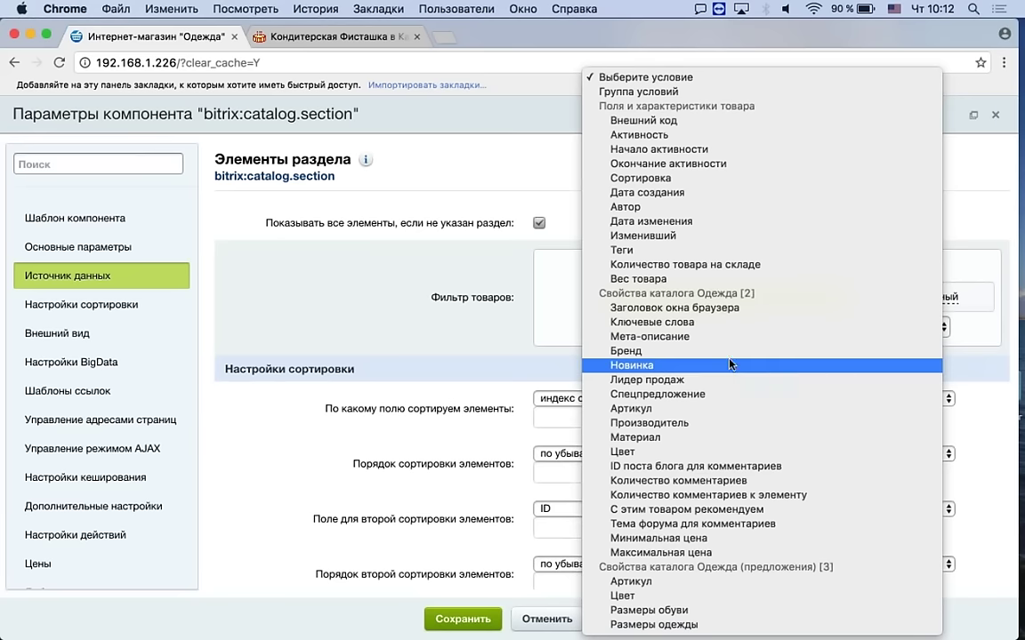
left_click(678, 366)
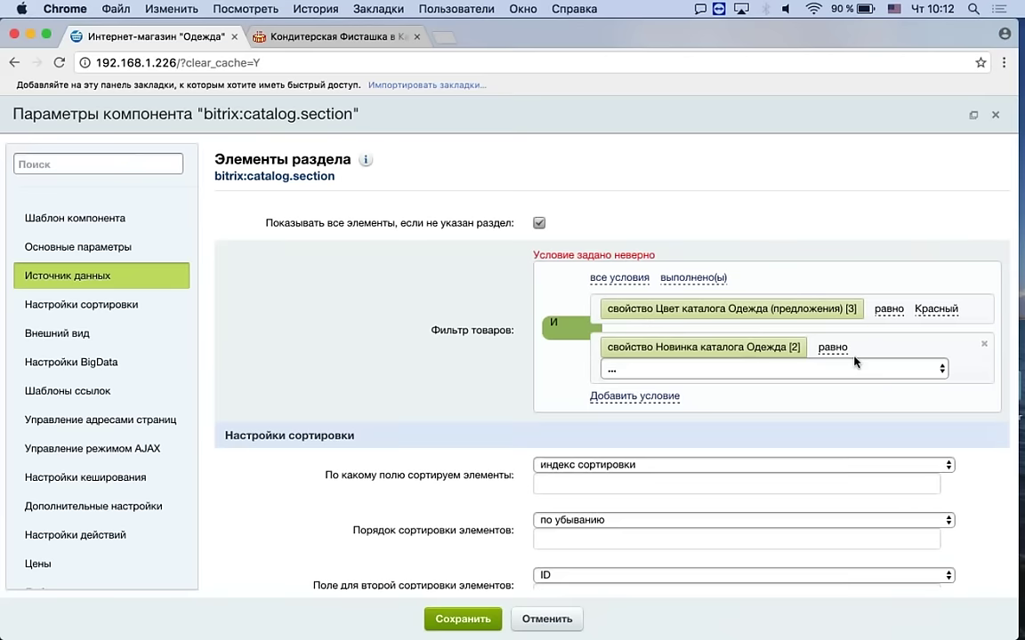
left_click(818, 368)
left_click(825, 383)
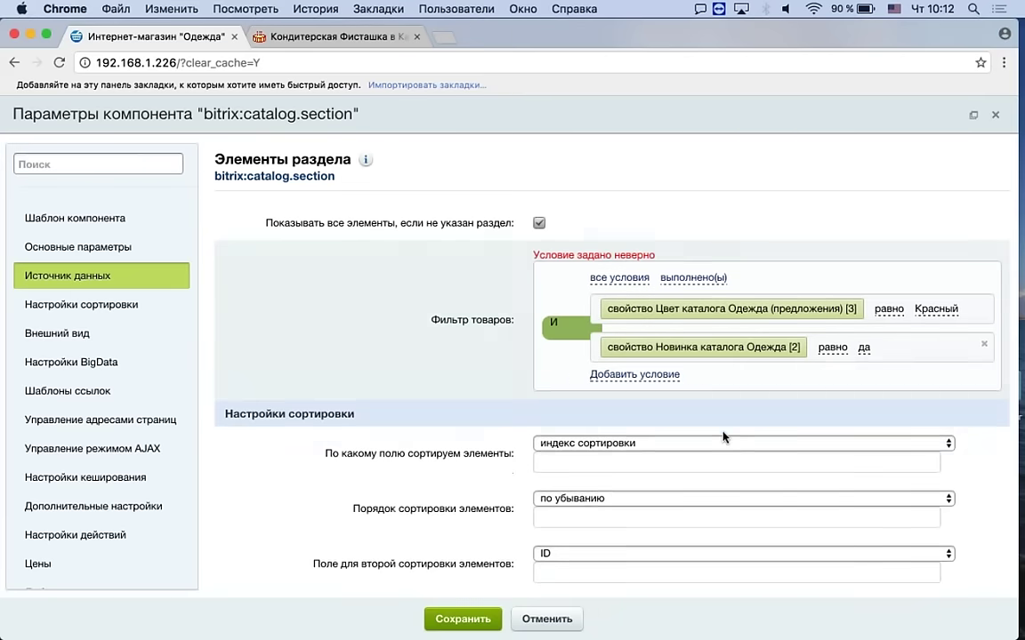
left_click(555, 330)
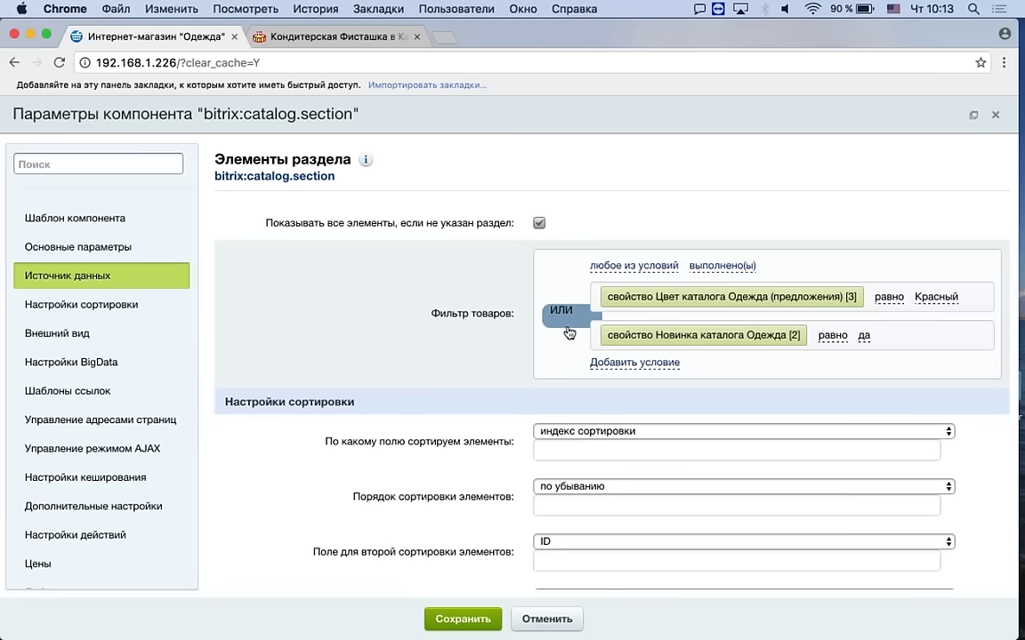
- Save the component parameters with the red-or-Новинка product filter
left_click(465, 618)
- Save the homepage, review the red and new products, and reopen it for editing
left_click(259, 591)
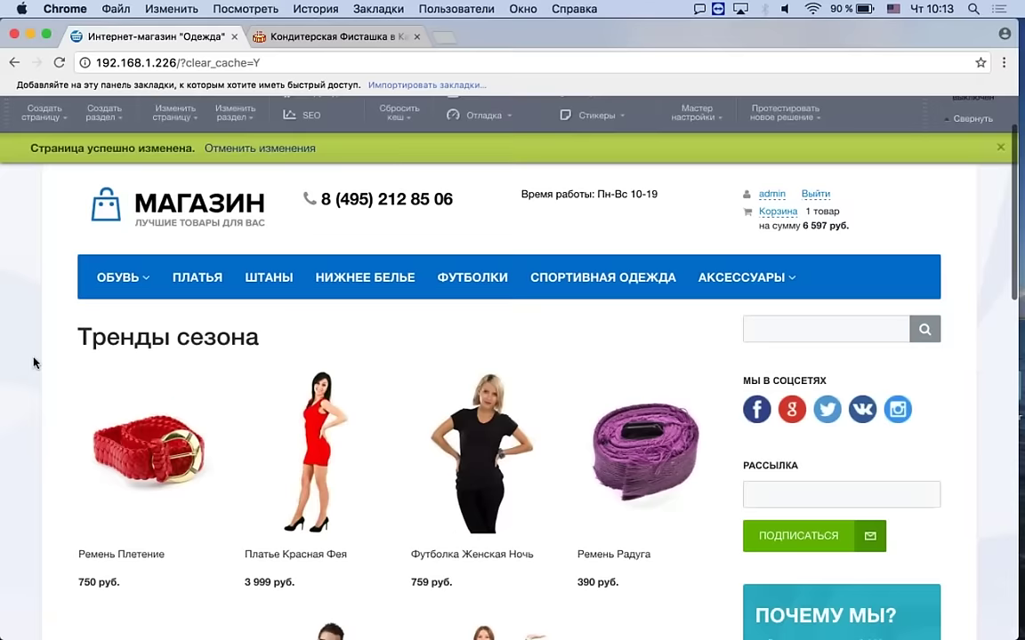
scroll(480, 356, "down", 5)
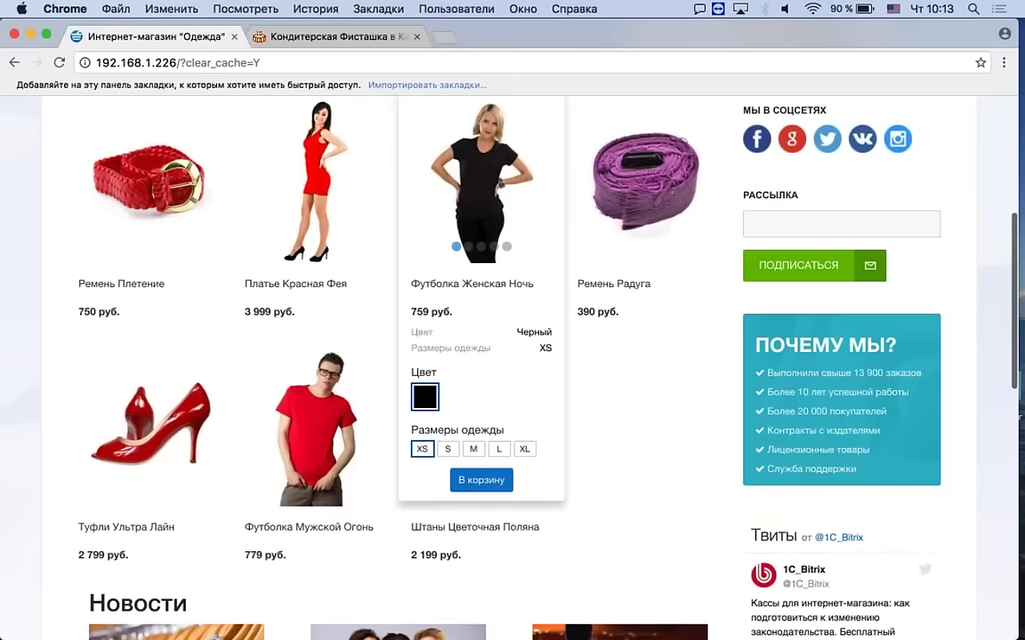
scroll(480, 355, "up", 10)
left_click(173, 160)
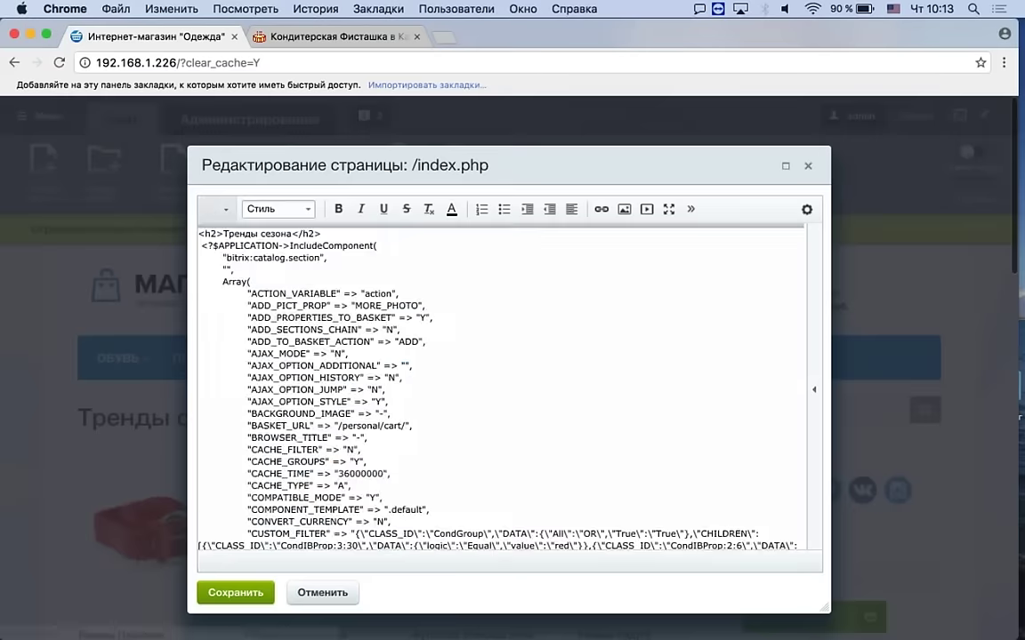
- Select [6][NEWPRODUCT] Новинка in Свойства меток товара and save the catalog block settings
double_click(272, 292)
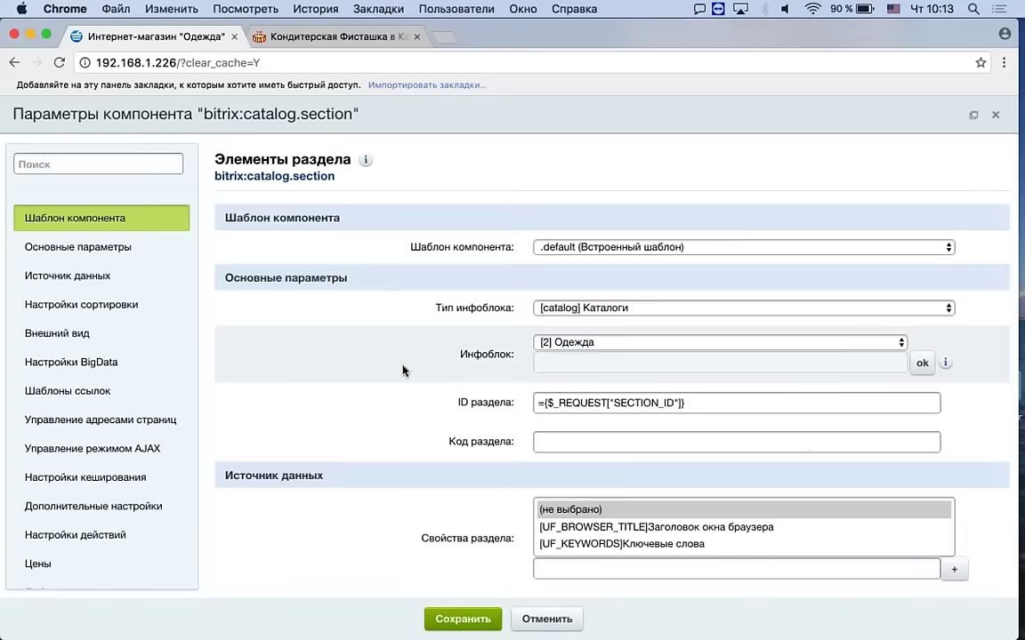
scroll(403, 371, "down", 3)
scroll(403, 371, "down", 10)
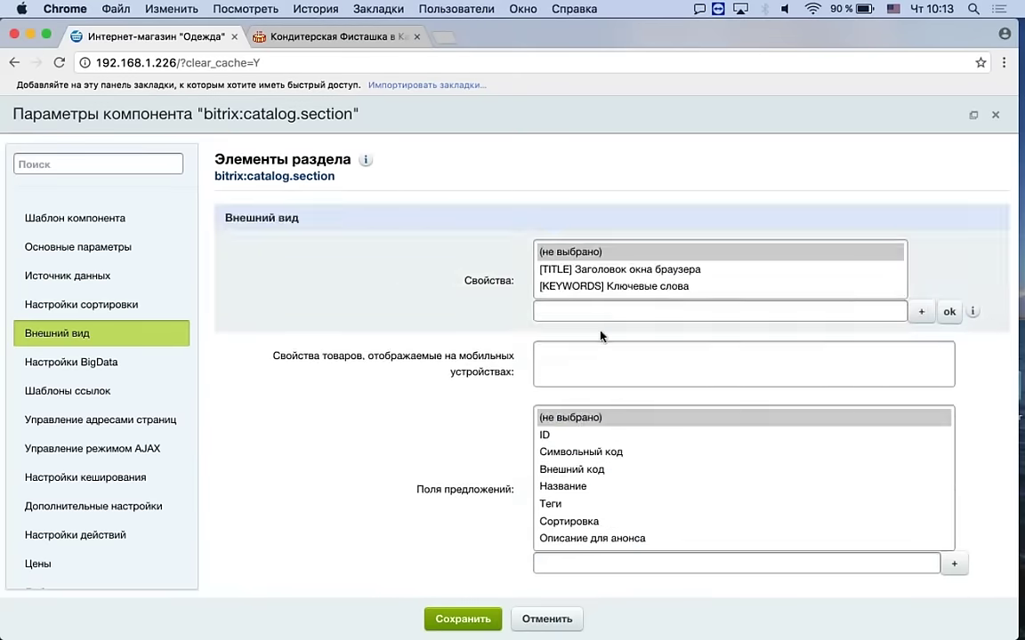
scroll(600, 335, "down", 3)
scroll(393, 475, "down", 5)
scroll(393, 480, "down", 10)
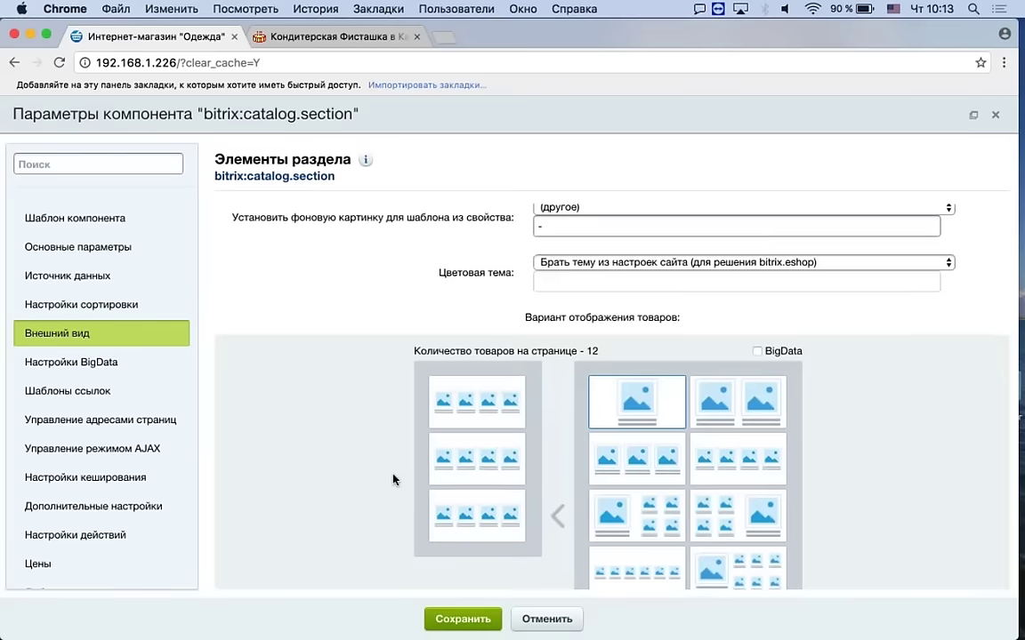
scroll(394, 479, "down", 5)
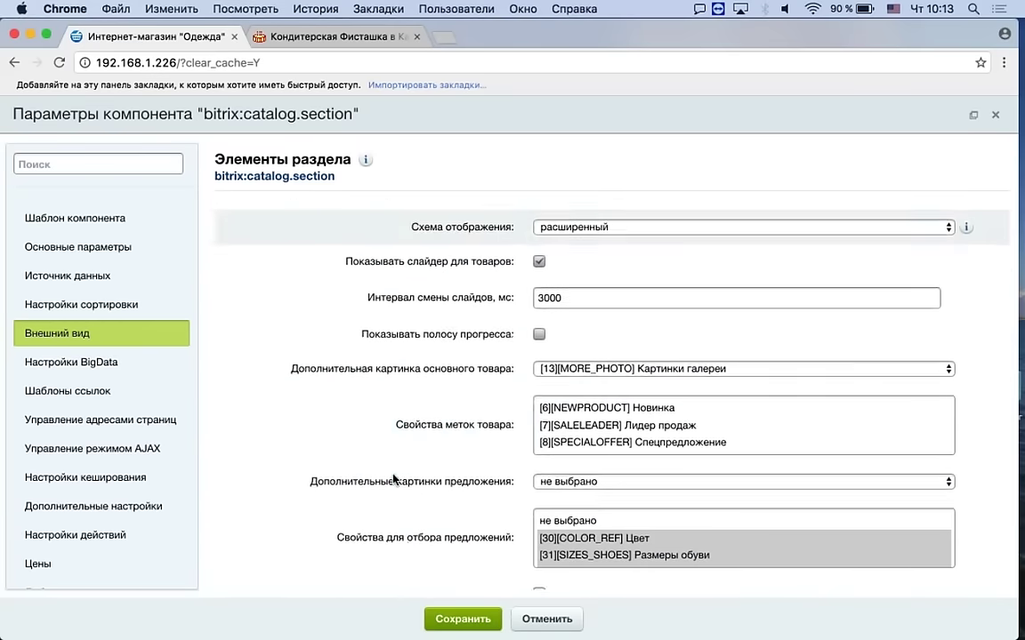
left_click(648, 397)
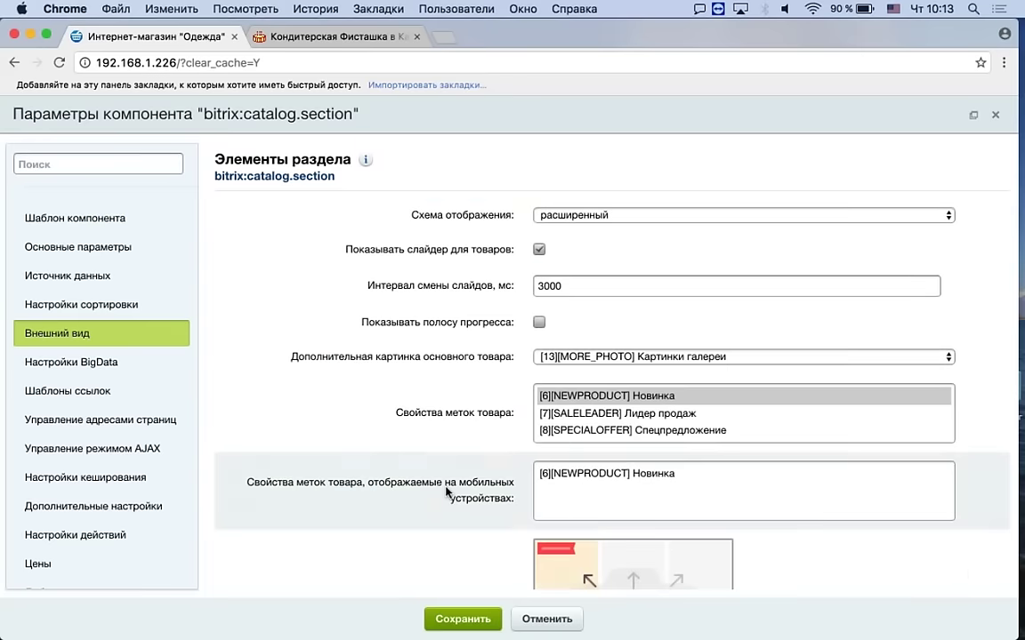
scroll(448, 487, "down", 2)
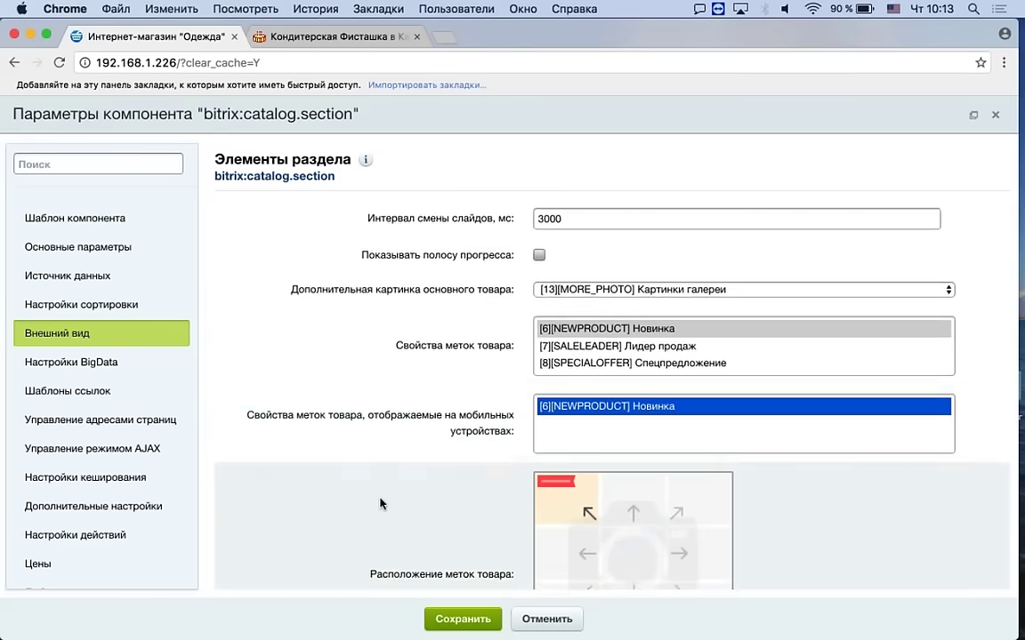
scroll(381, 505, "down", 2)
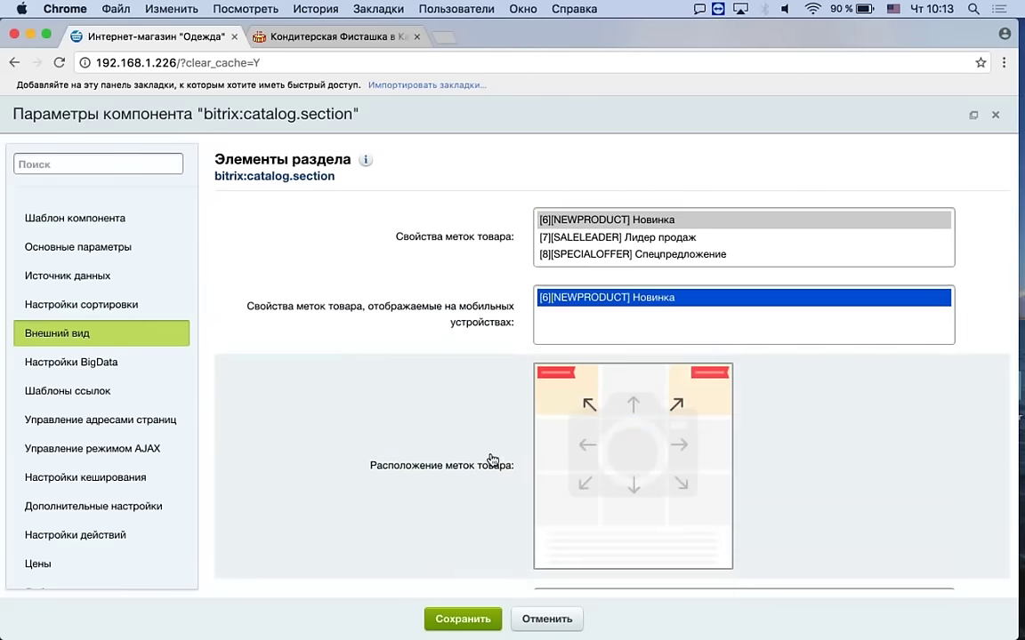
left_click(458, 618)
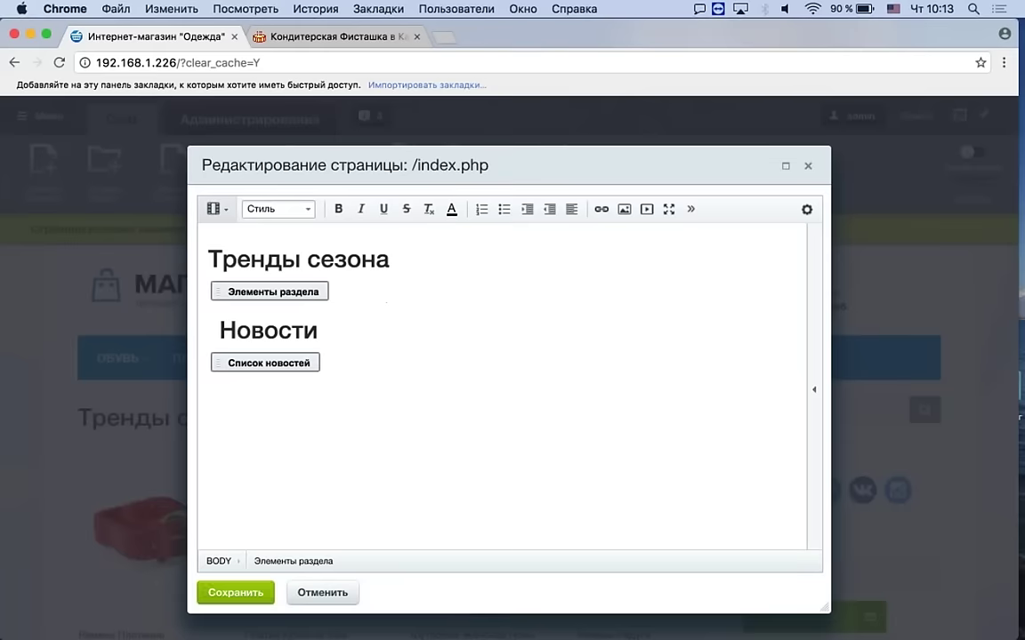
- Save the homepage and review the Новинка badges on the storefront
left_click(263, 593)
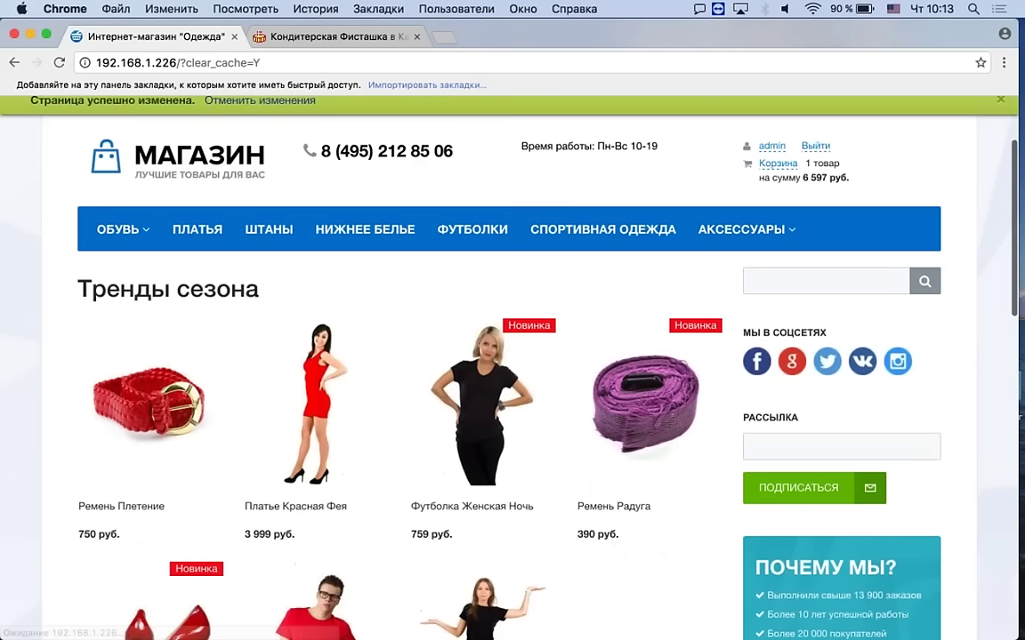
scroll(983, 260, "down", 3)
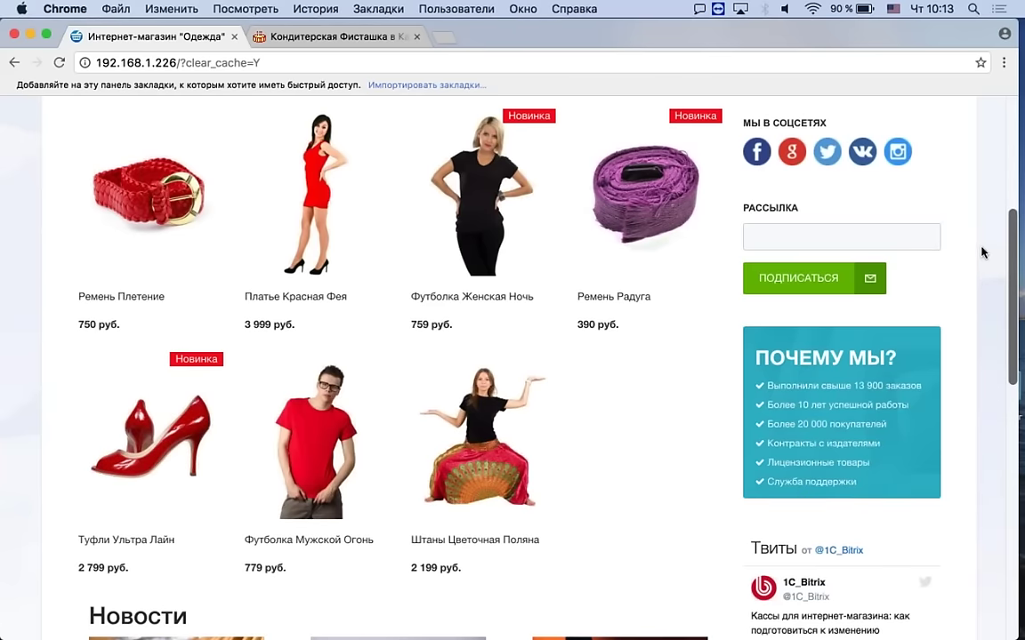
scroll(983, 256, "up", 1)
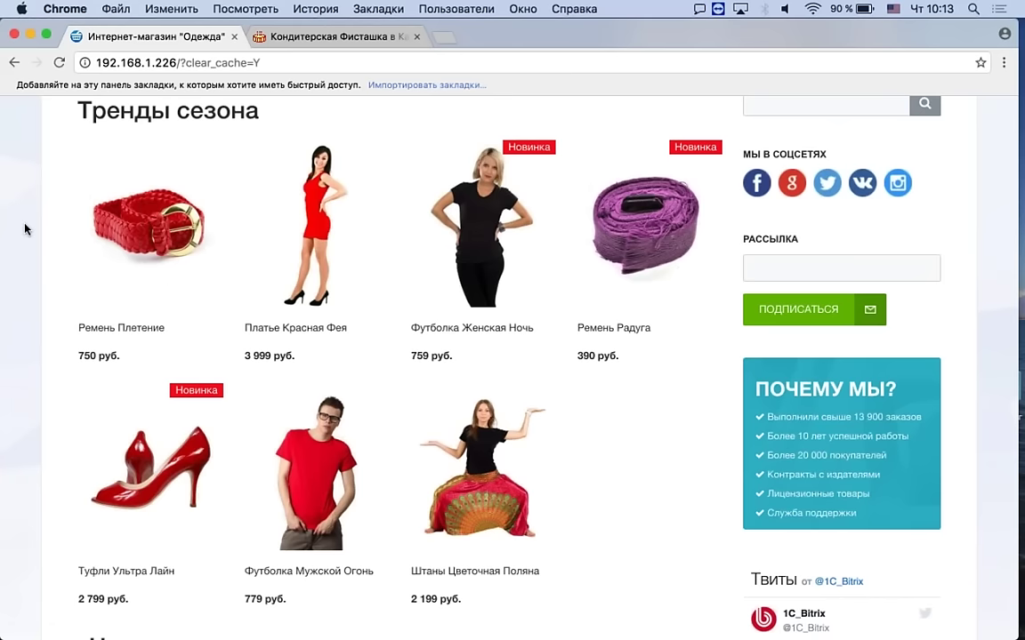
scroll(24, 230, "up", 5)
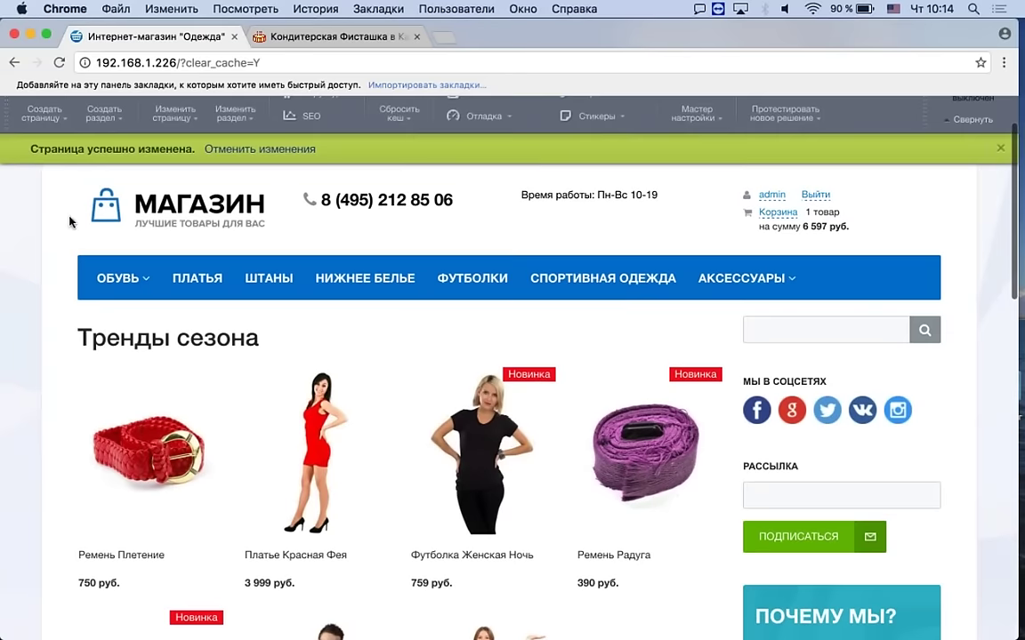
- Reopen the Элементы раздела settings full-window and delete both Фильтр товаров conditions
left_click(223, 111)
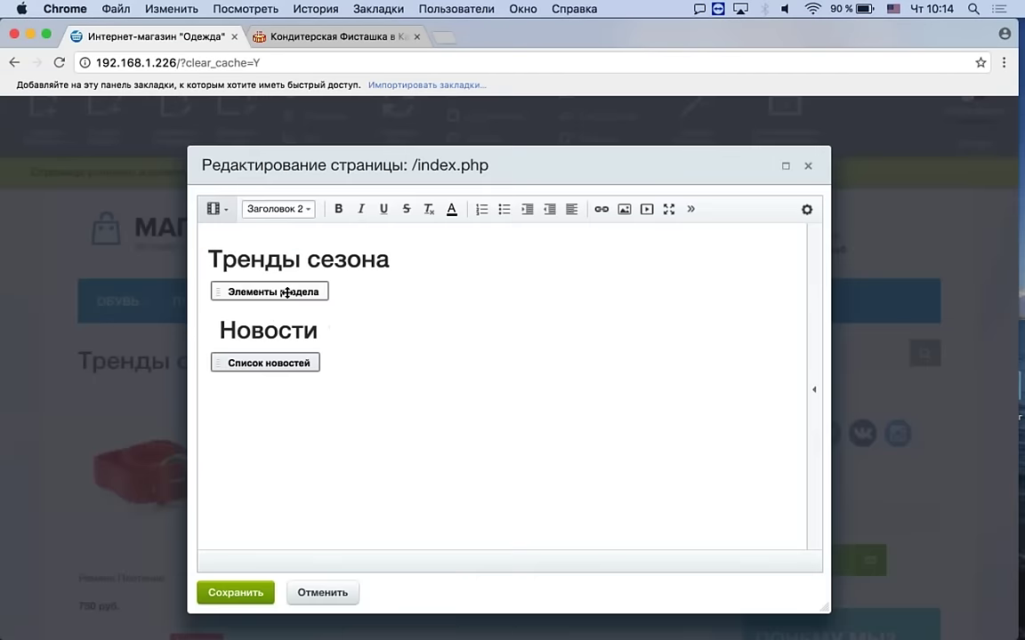
double_click(274, 292)
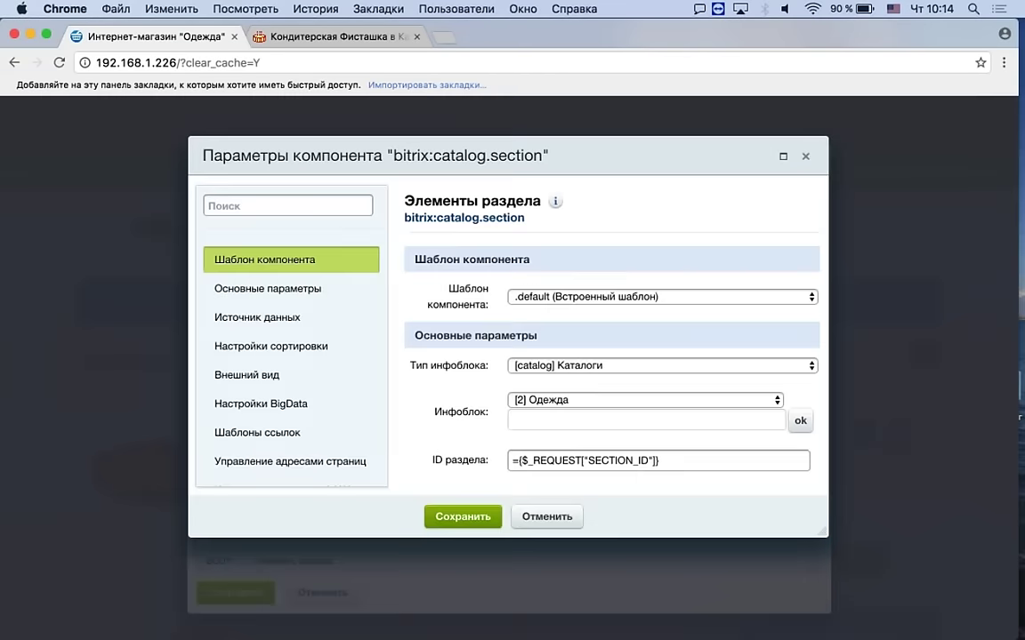
left_click(783, 155)
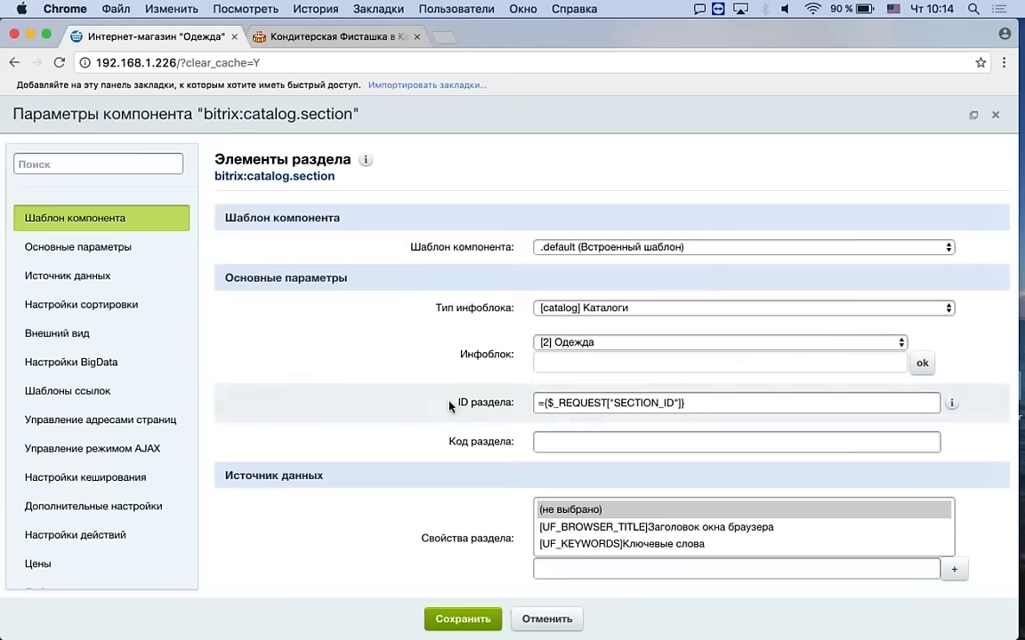
scroll(450, 406, "down", 8)
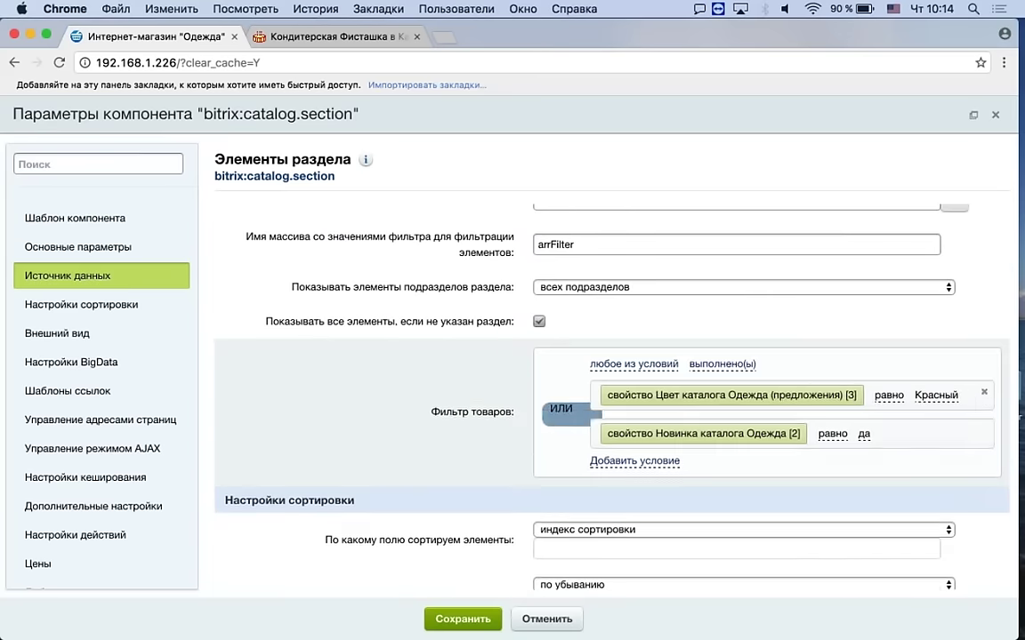
left_click(984, 392)
left_click(984, 392)
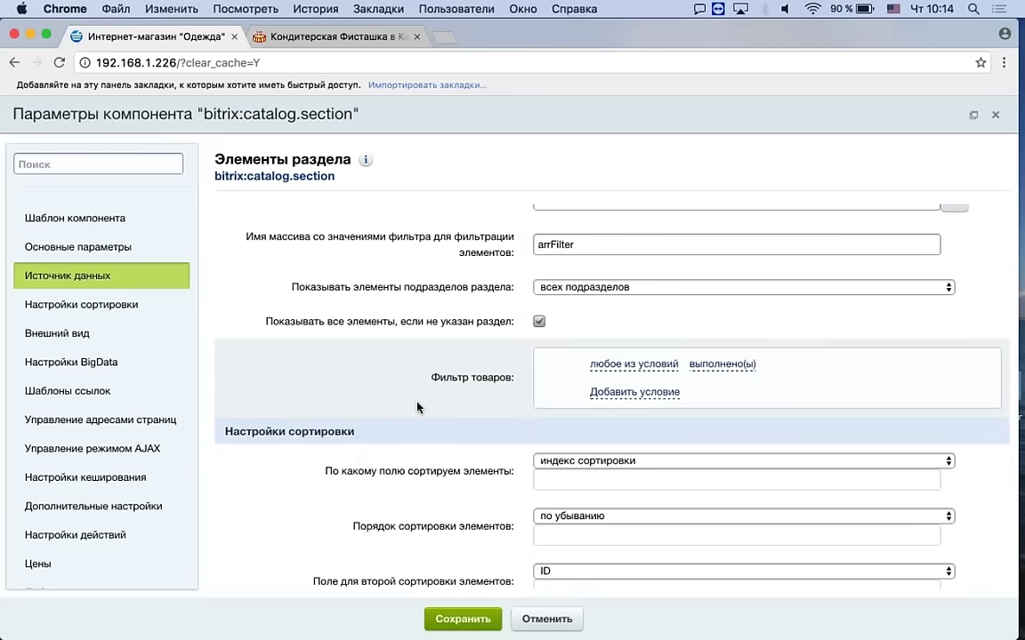
scroll(413, 406, "down", 4)
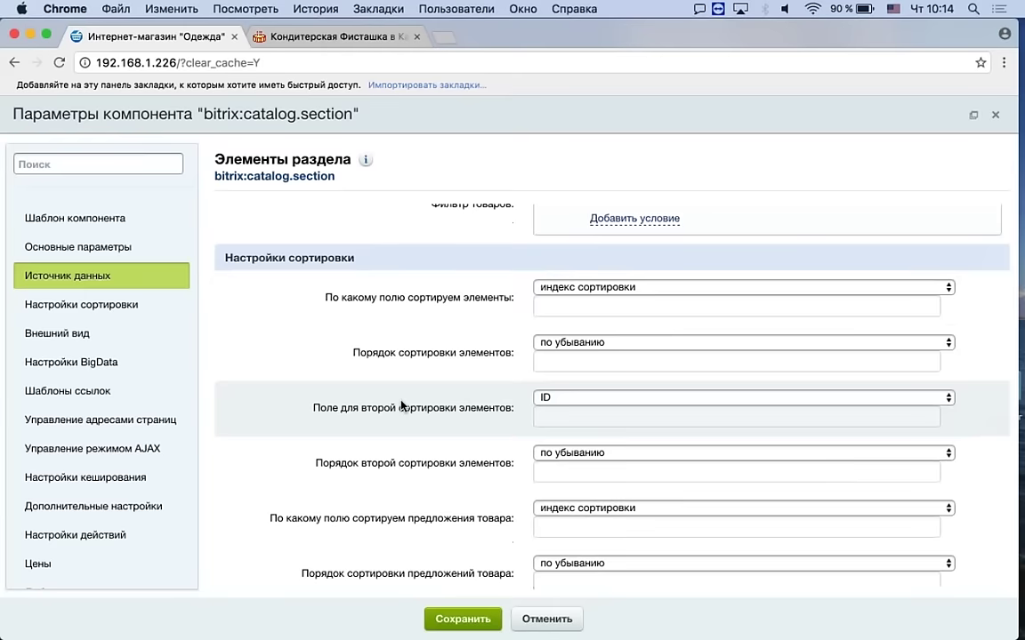
scroll(401, 407, "down", 3)
left_click(147, 334)
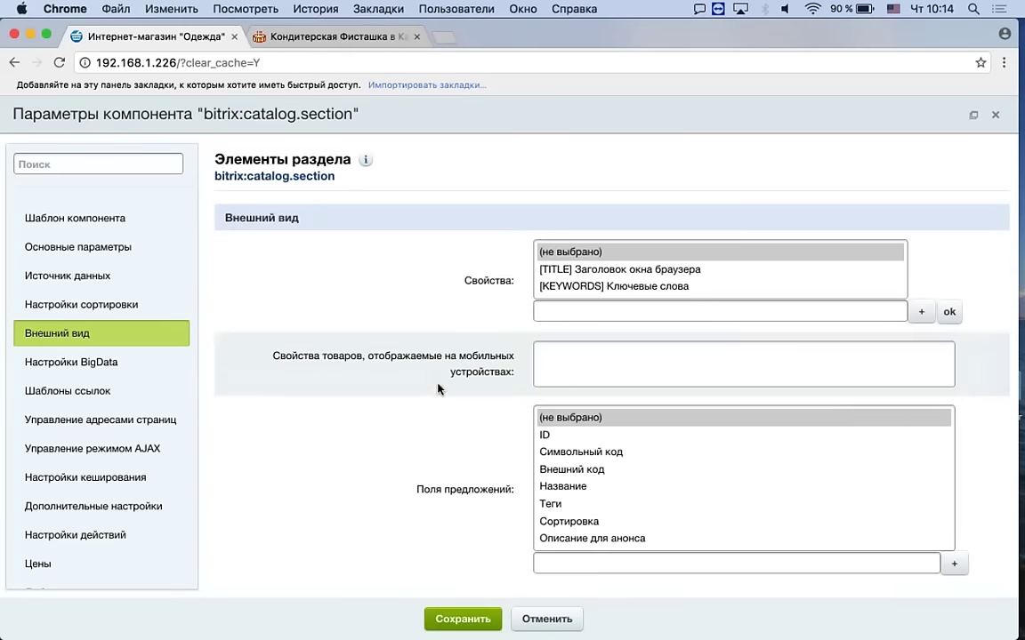
- Add [7][SALELEADER] Лидер продаж to the product labels and show only Новинка on mobile
scroll(438, 389, "down", 3)
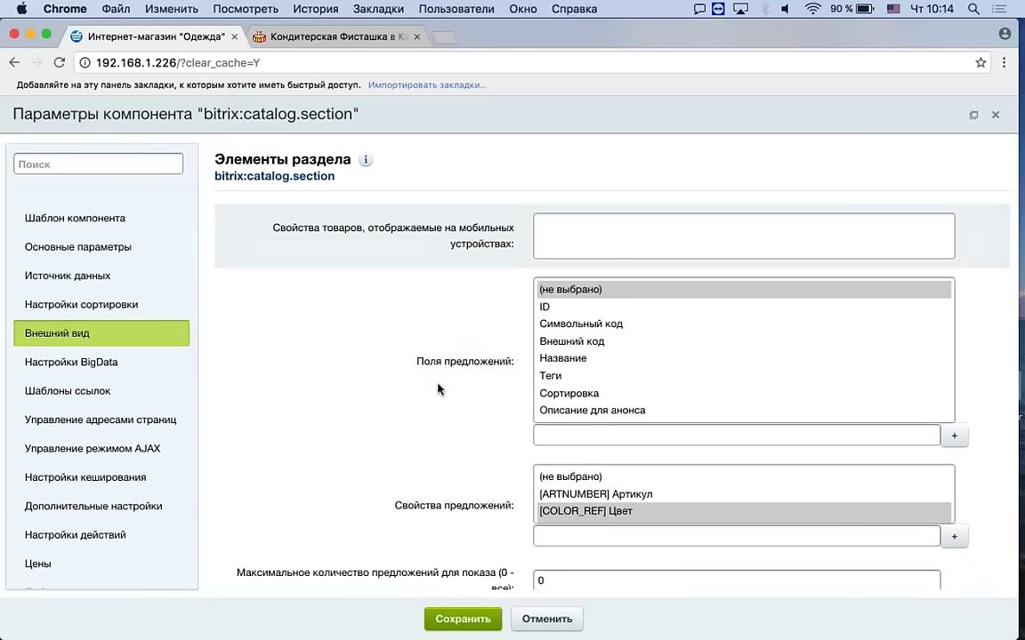
scroll(437, 388, "down", 12)
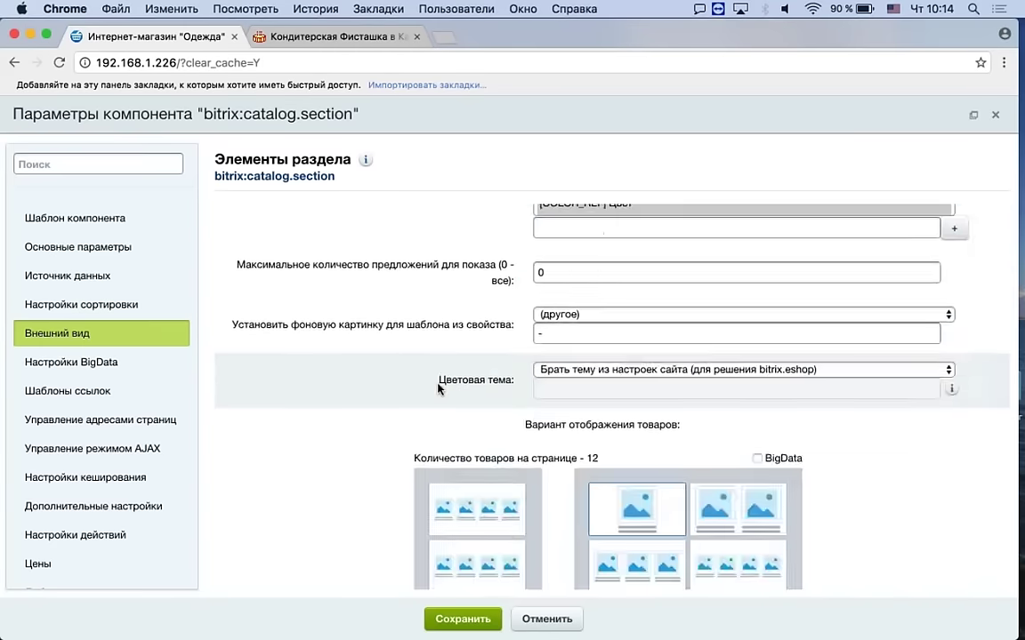
scroll(438, 389, "down", 5)
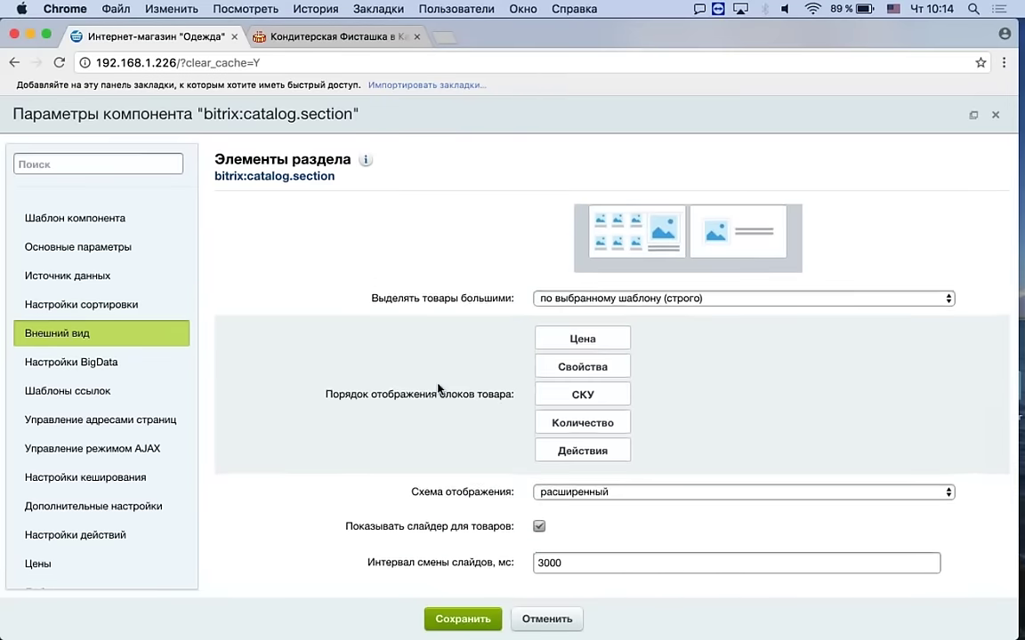
scroll(438, 389, "down", 4)
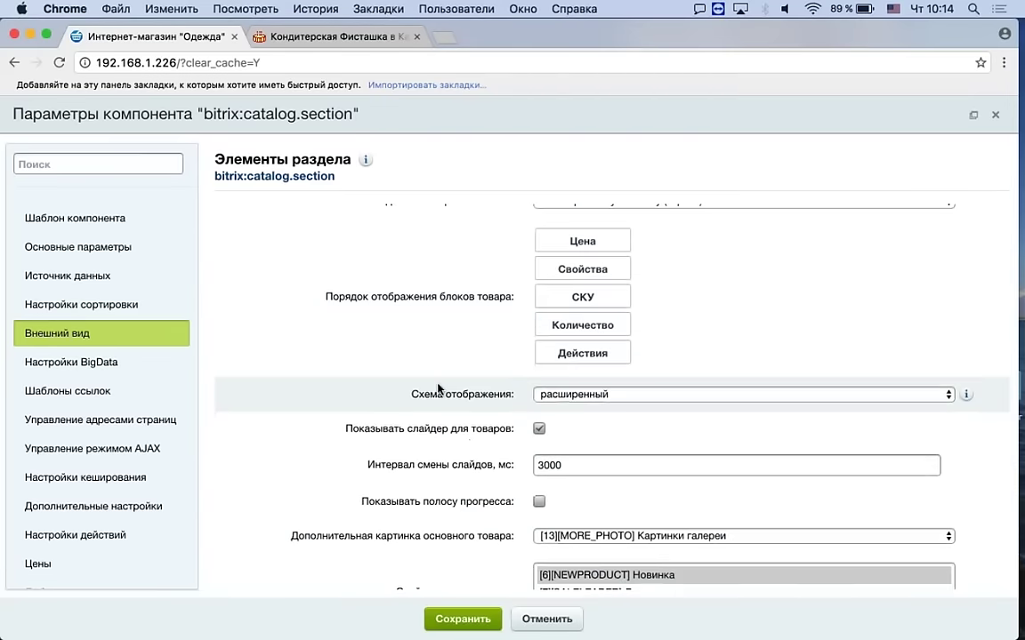
scroll(438, 389, "down", 2)
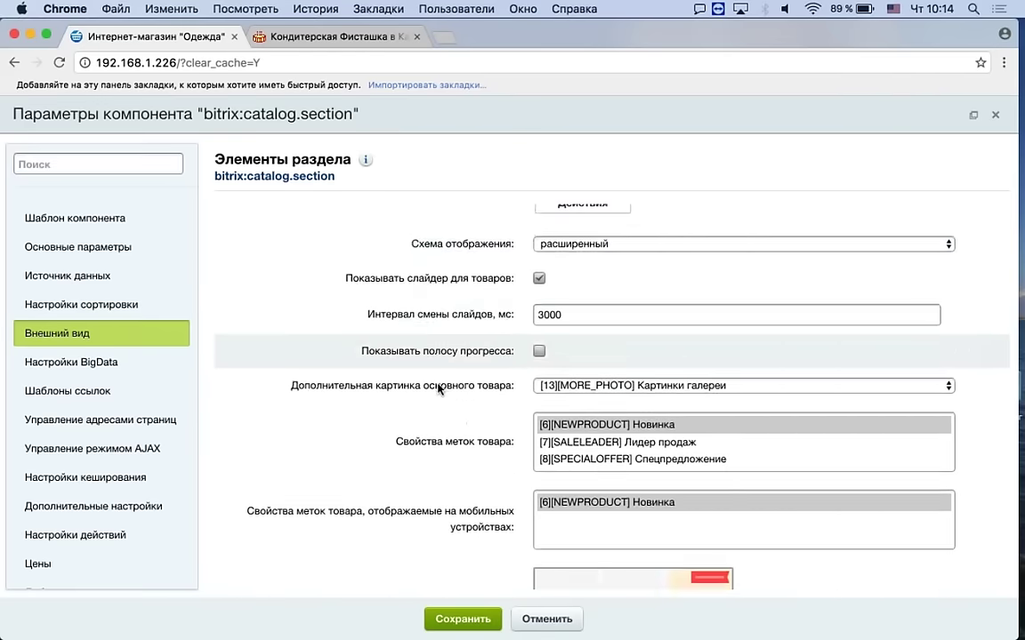
scroll(438, 389, "down", 2)
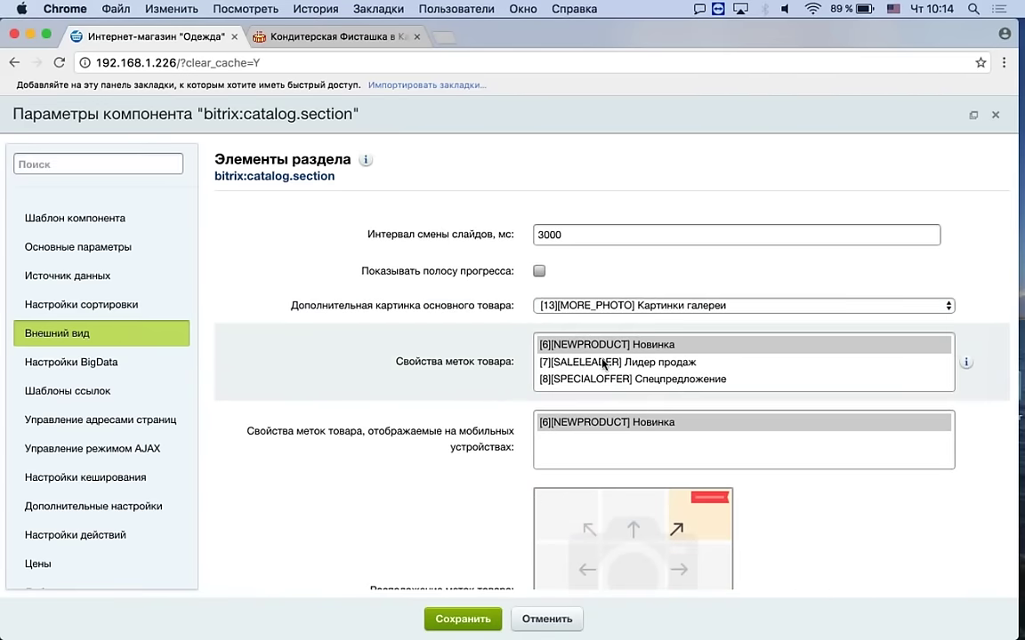
right_click(536, 358)
left_click(559, 349)
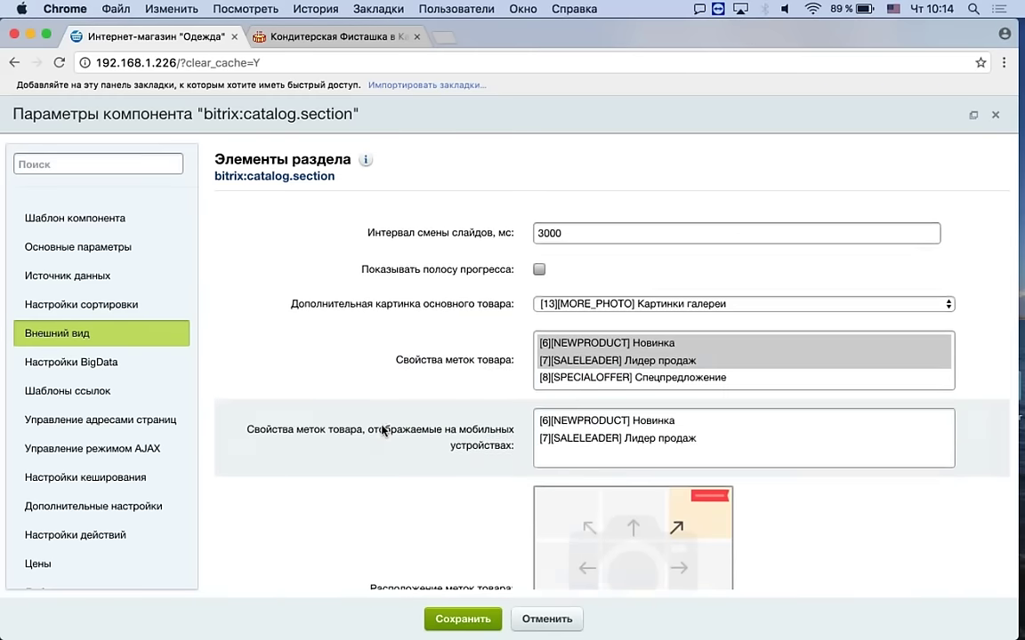
scroll(500, 384, "down", 2)
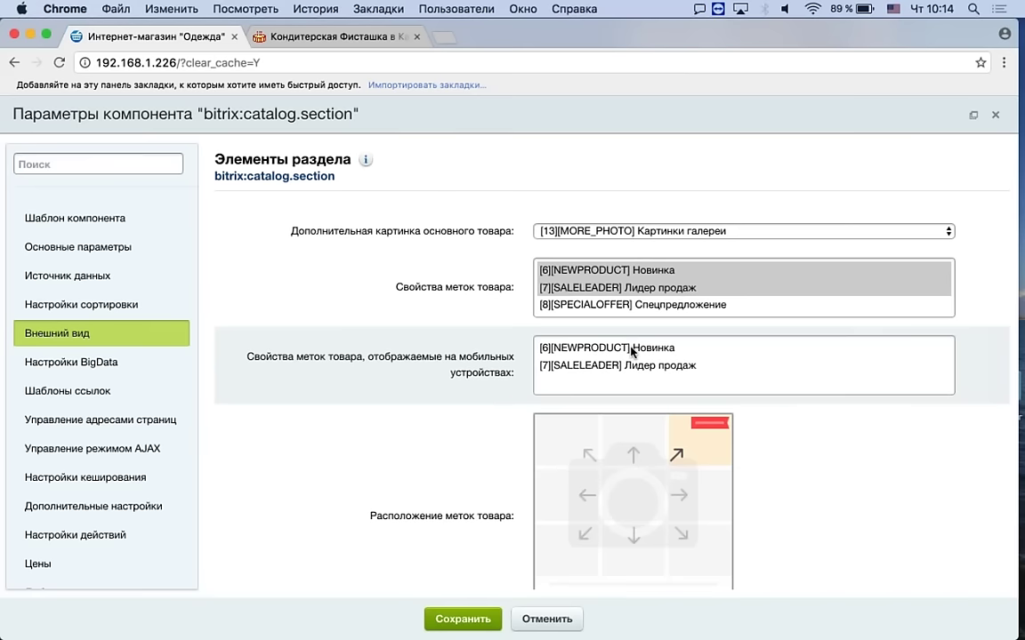
left_click(631, 348)
- Place the product labels in the top-left corner and save the catalog block settings
scroll(397, 359, "down", 1)
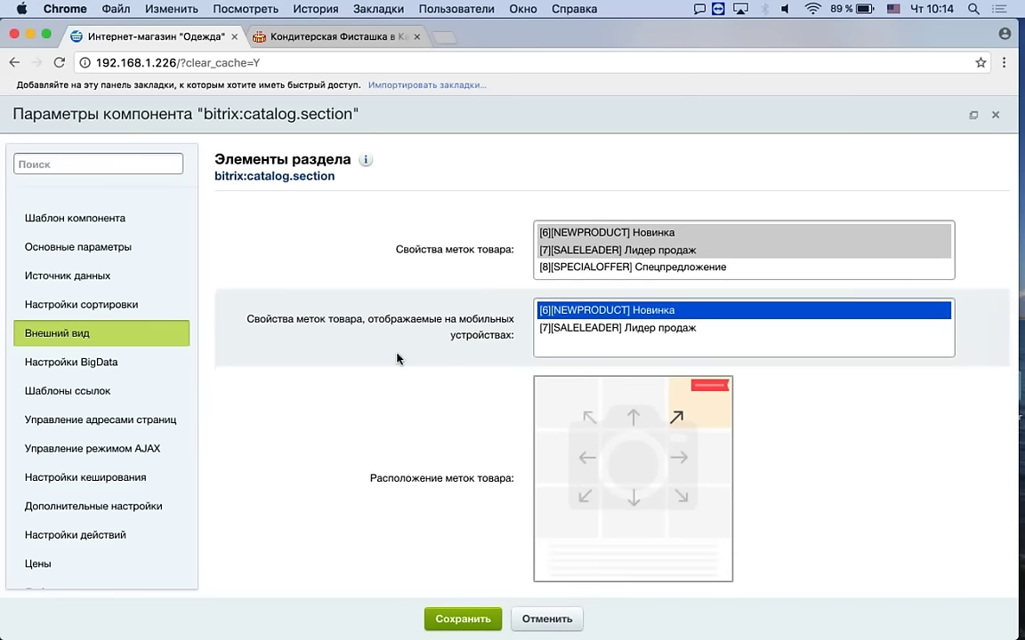
scroll(397, 359, "down", 1)
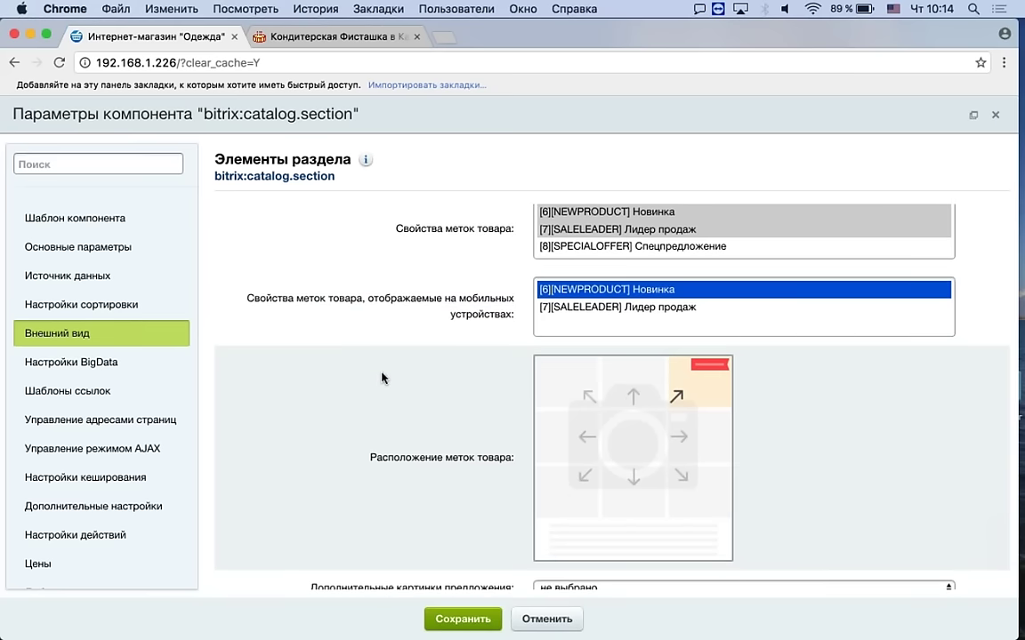
scroll(382, 378, "up", 1)
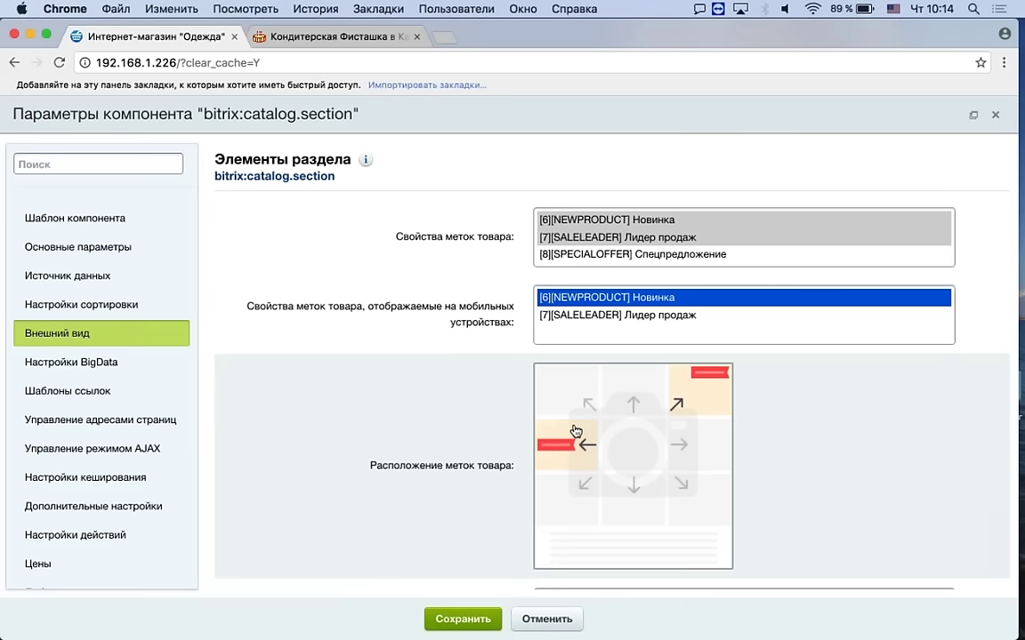
left_click(567, 392)
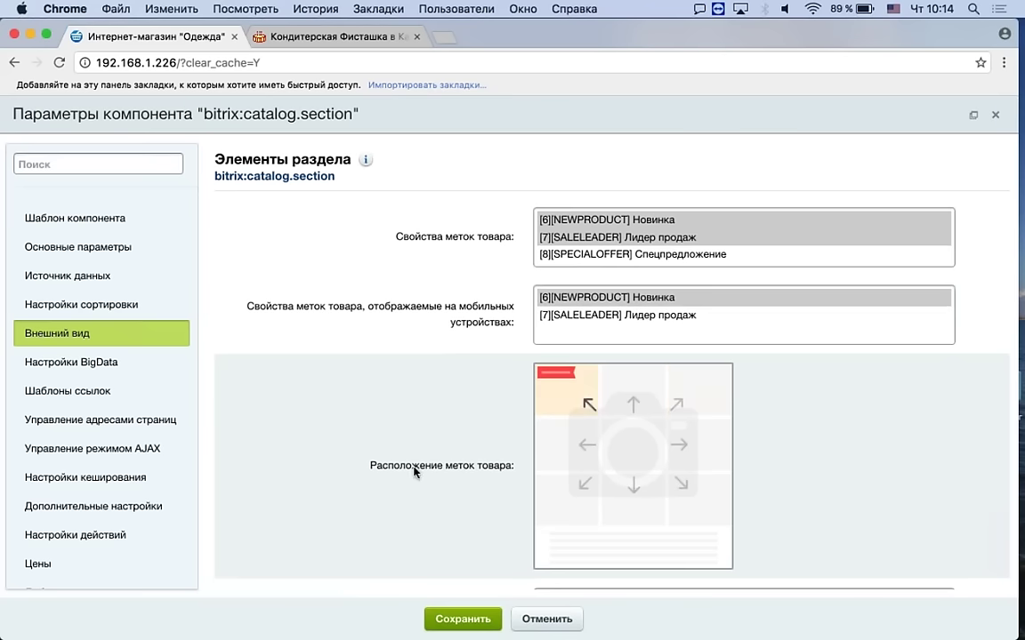
scroll(414, 472, "down", 2)
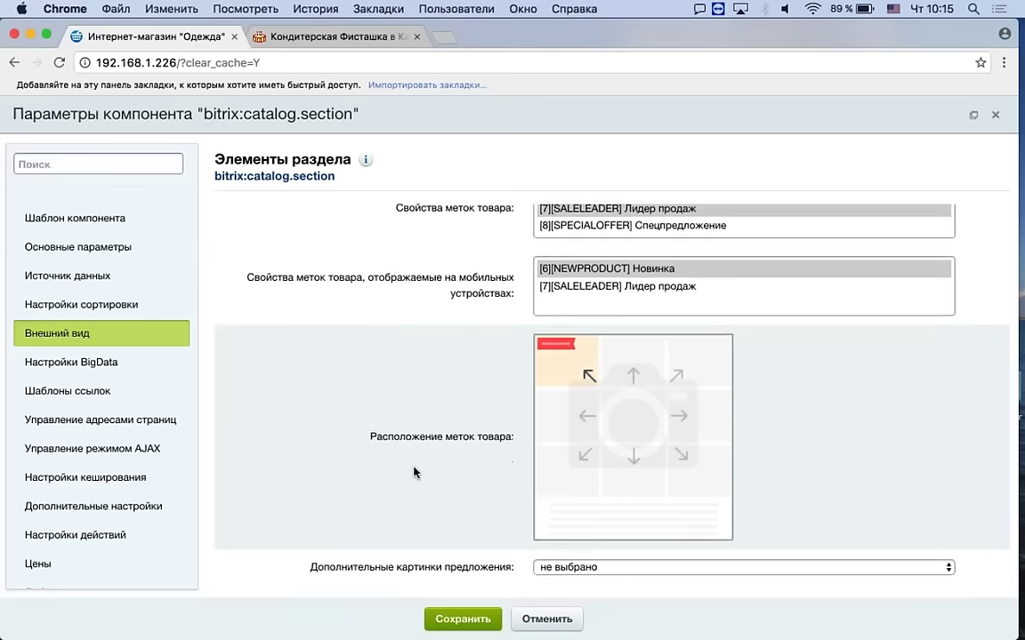
scroll(414, 472, "up", 1)
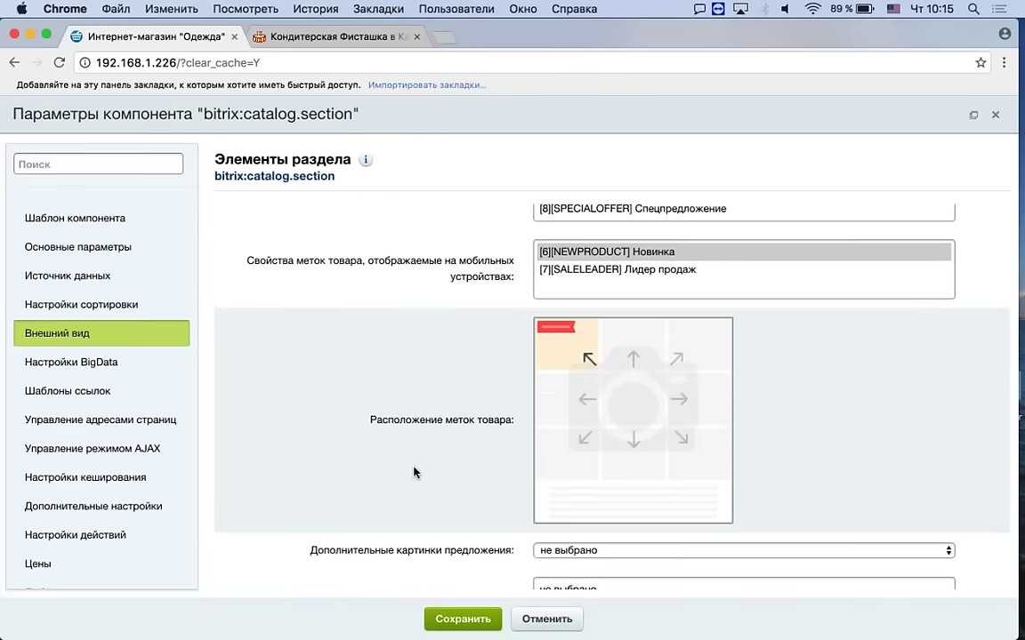
scroll(414, 472, "up", 1)
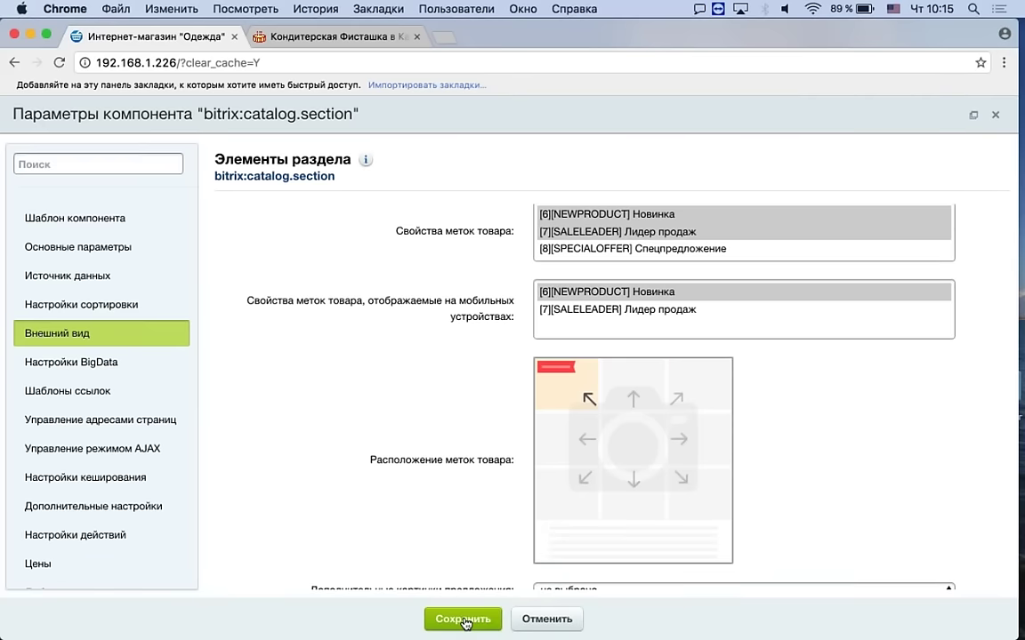
left_click(464, 622)
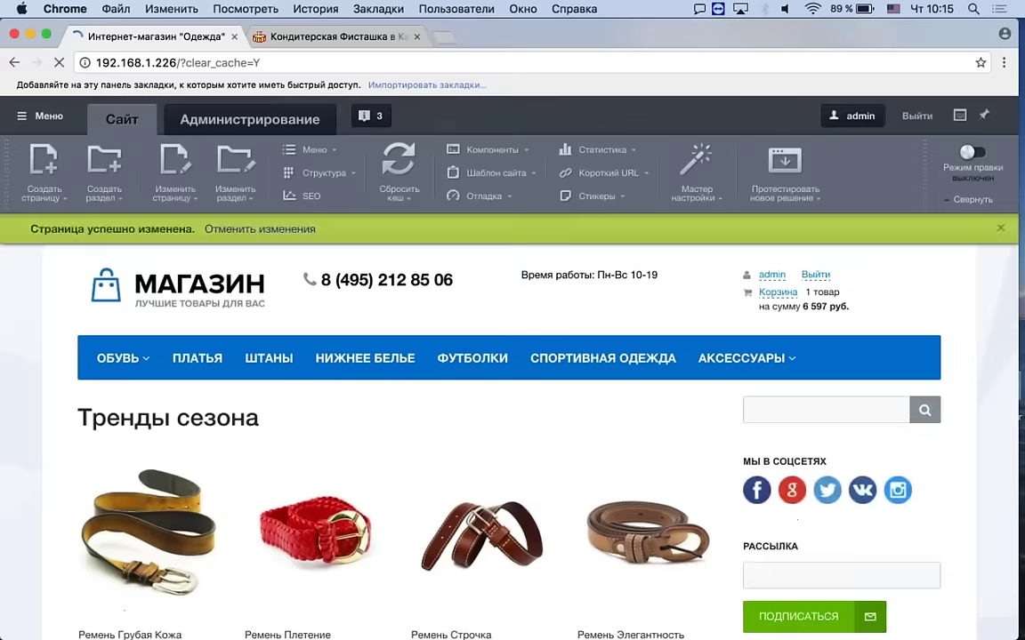
- Scroll through the Тренды сезона product list and go to its page 2
scroll(512, 356, "down", 5)
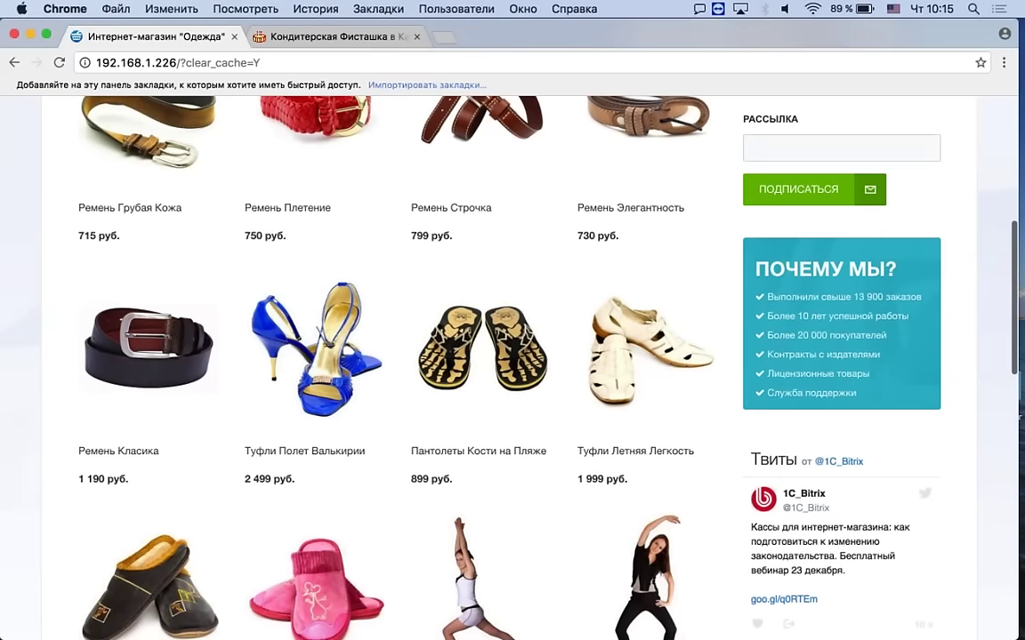
scroll(791, 205, "down", 3)
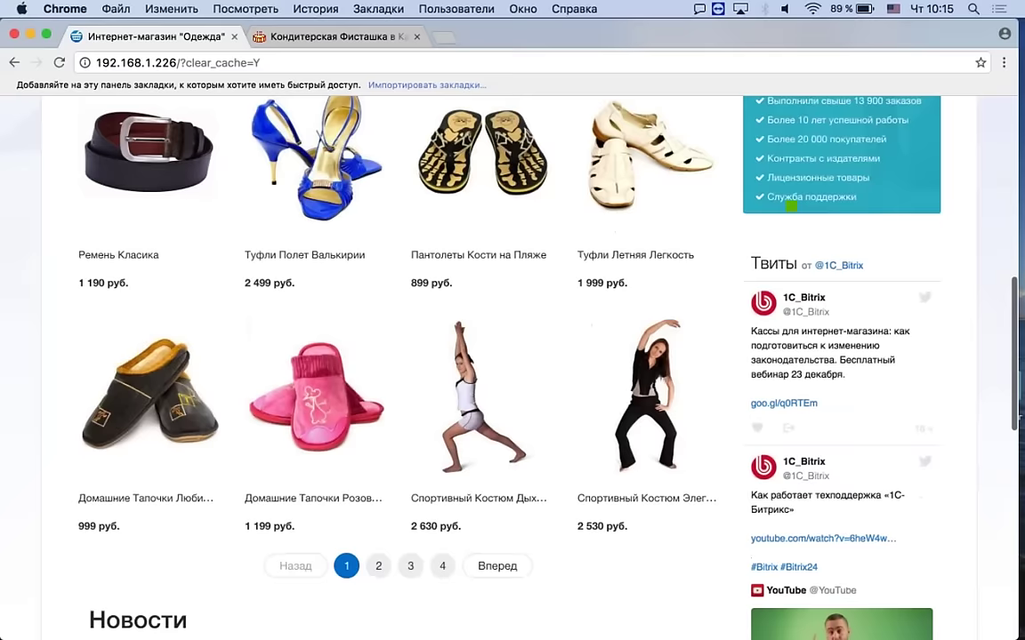
left_click(378, 527)
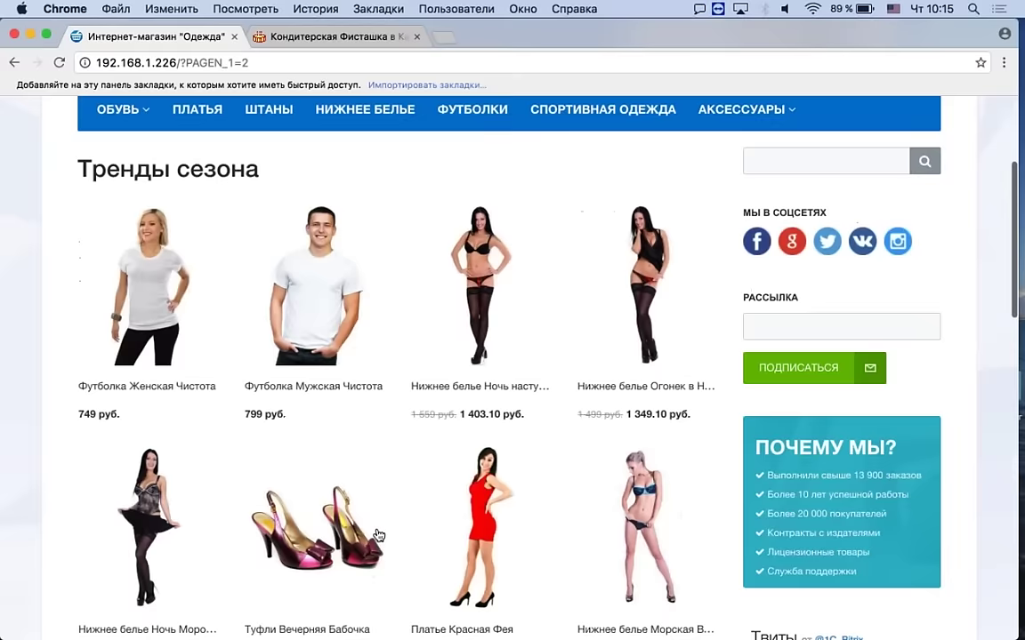
- Reopen the catalog.section settings full-window and add the filter condition Новинка равно да
left_click(190, 162)
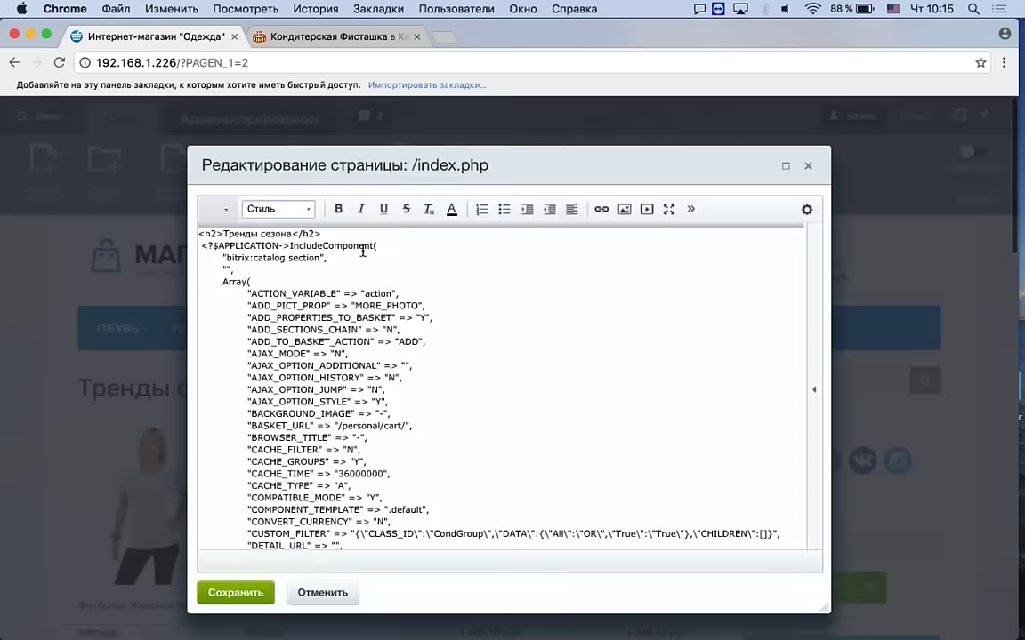
double_click(268, 290)
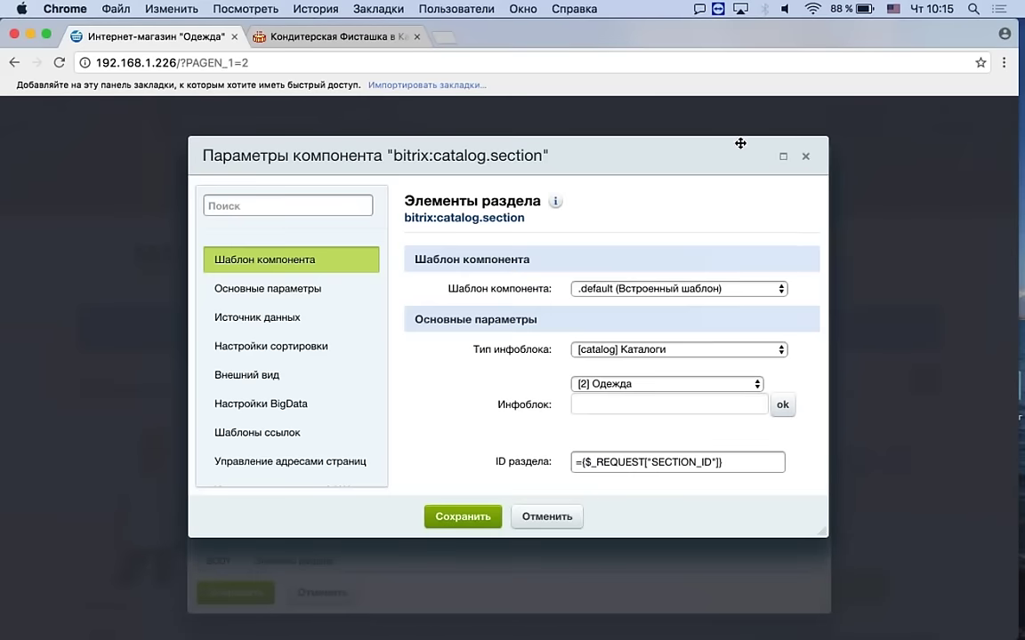
left_click(784, 158)
scroll(622, 355, "down", 10)
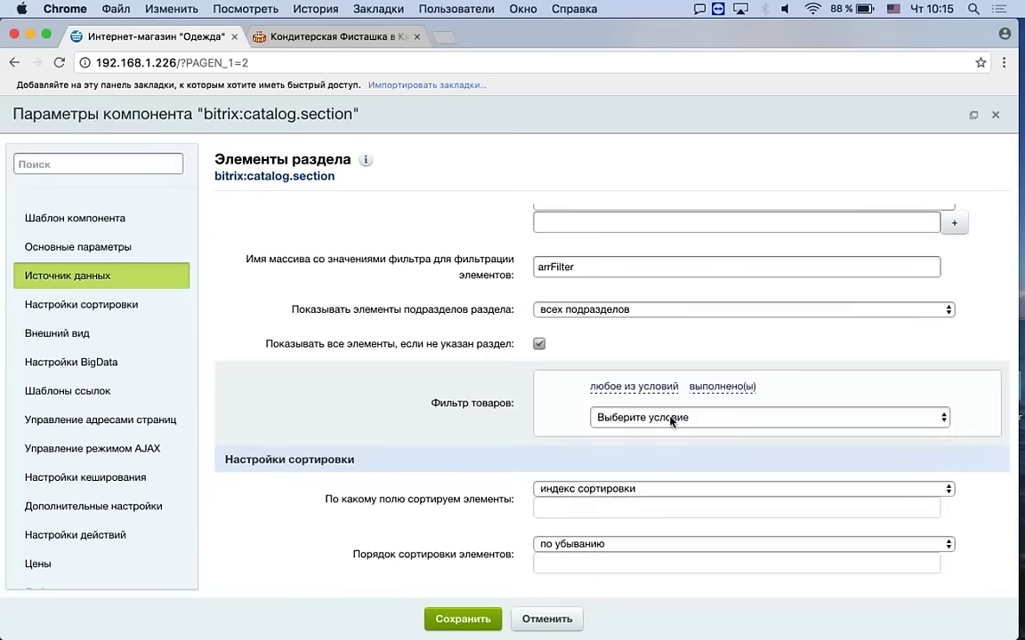
left_click(658, 416)
scroll(691, 538, "down", 8)
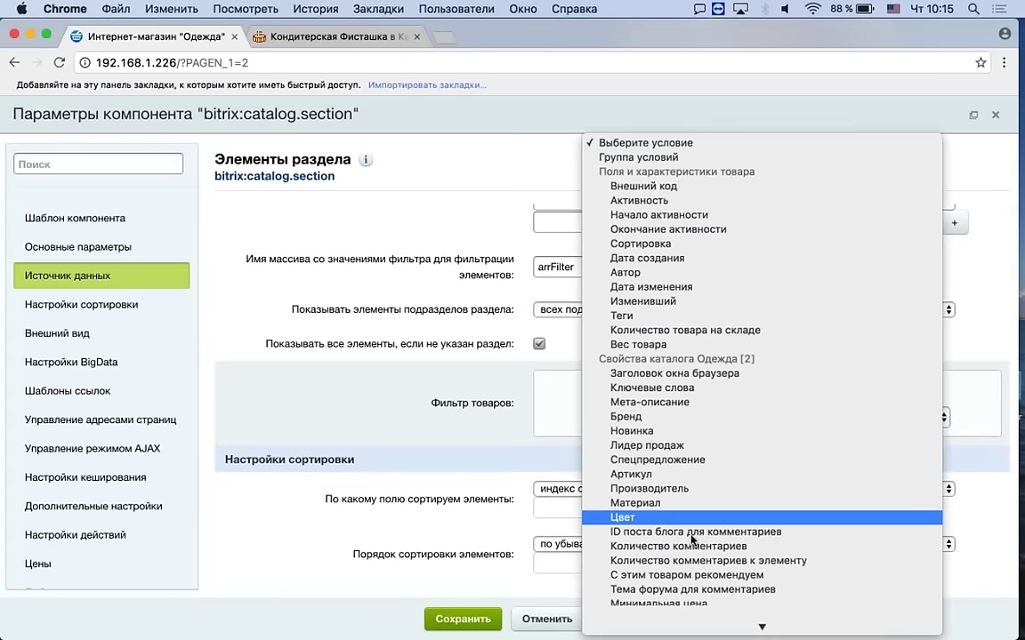
scroll(691, 538, "down", 2)
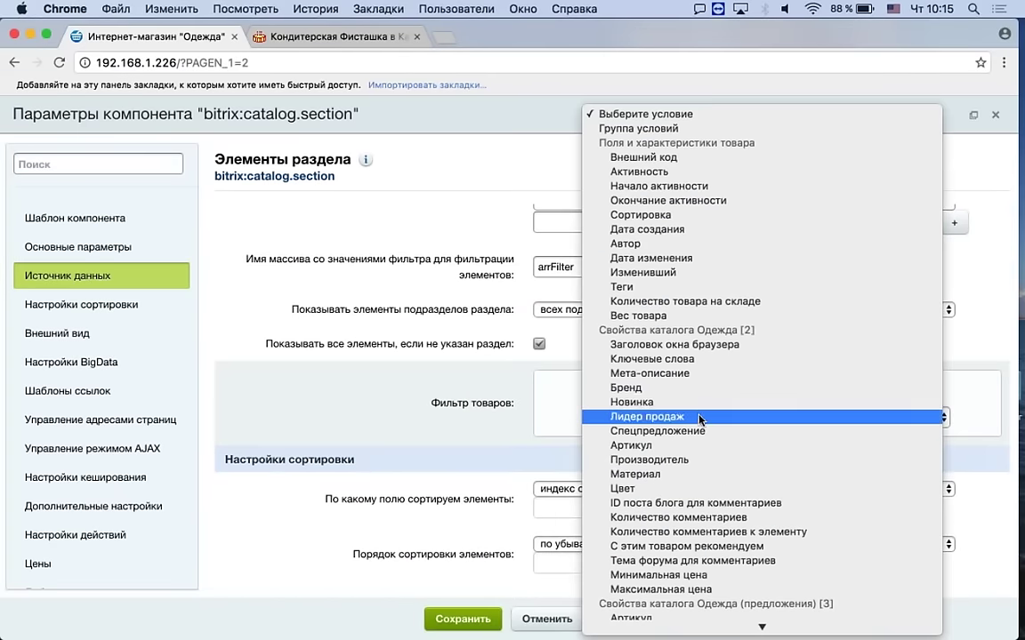
left_click(716, 405)
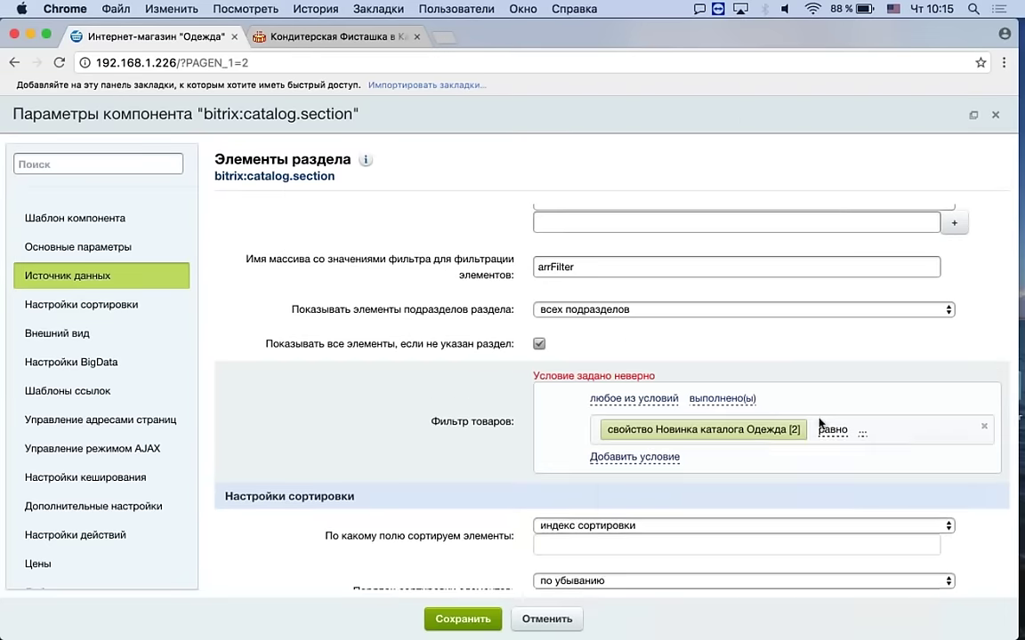
left_click(862, 431)
left_click(858, 451)
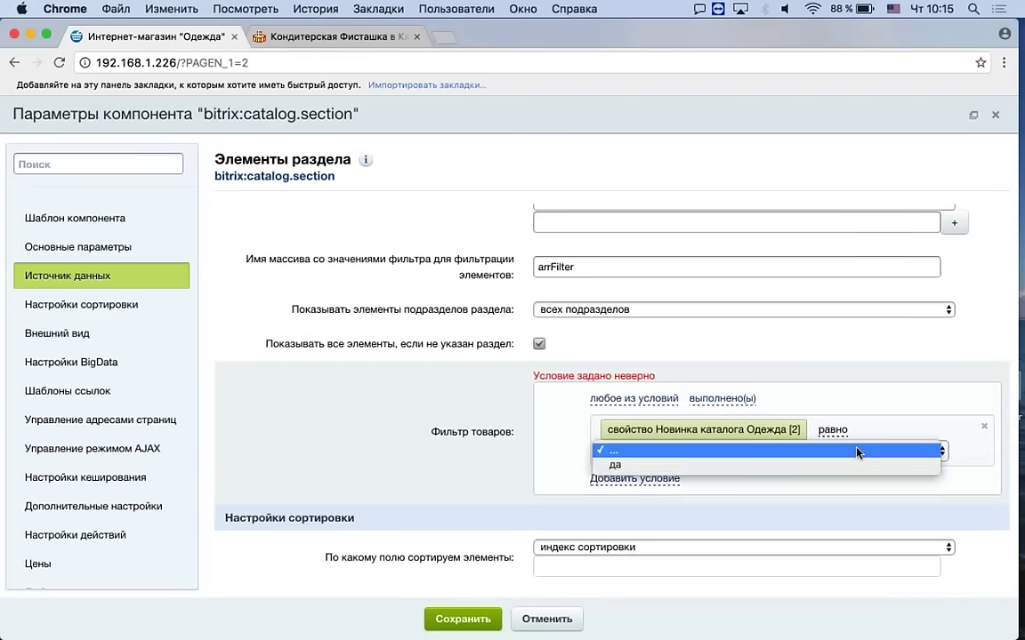
left_click(716, 466)
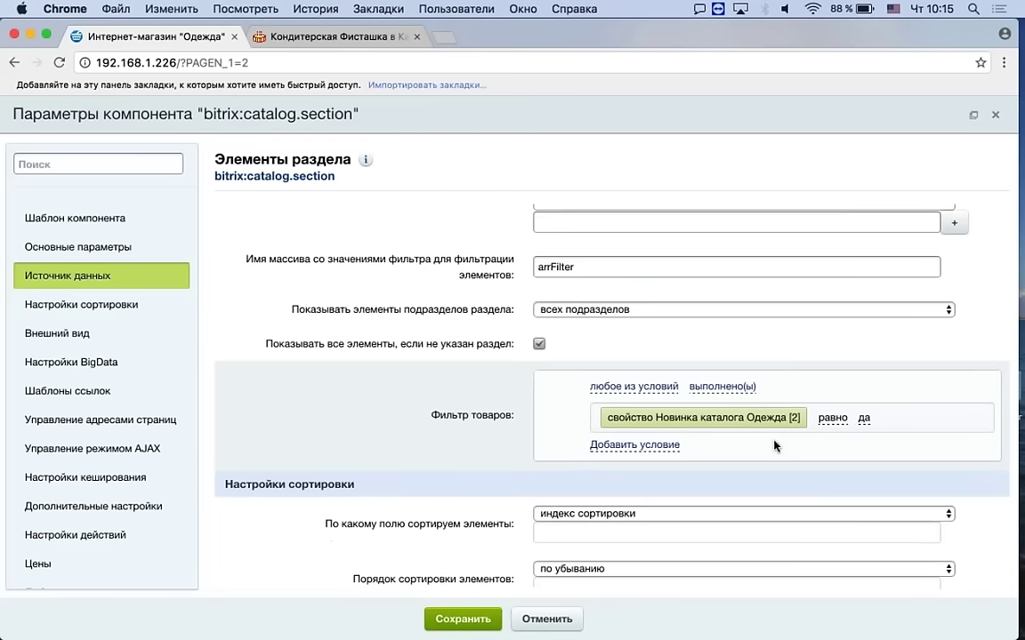
- Add an OR condition Лидер продаж равно да and save the component settings
left_click(634, 445)
left_click(634, 448)
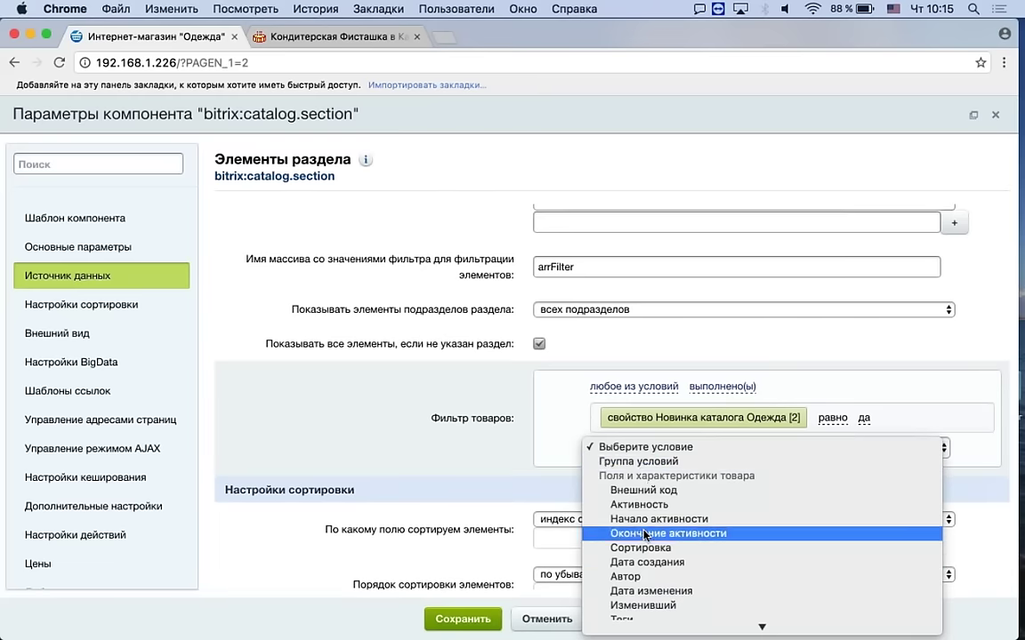
scroll(649, 570, "down", 5)
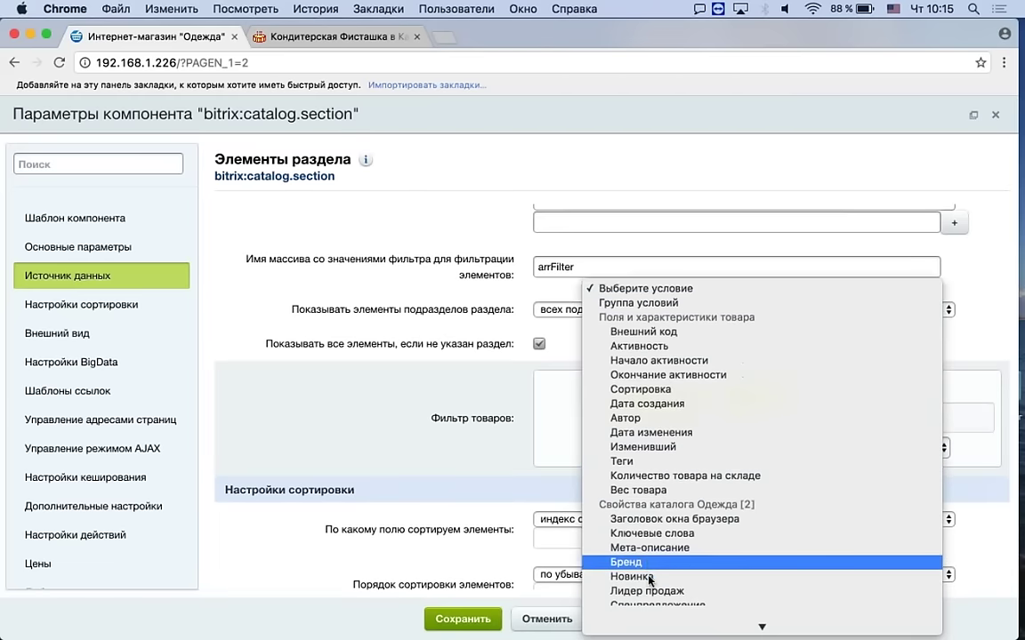
key("Escape")
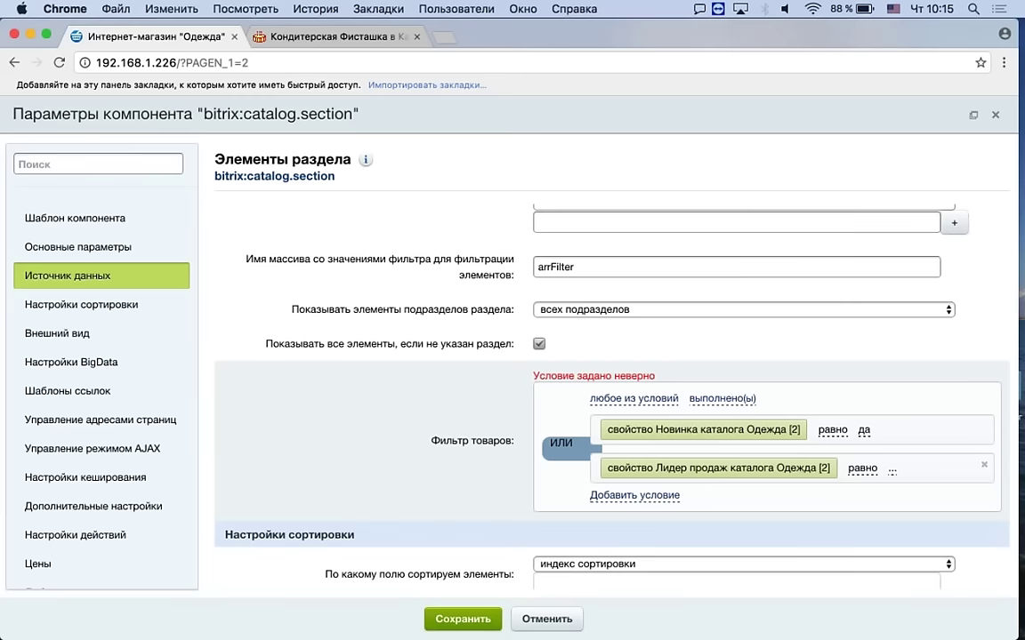
left_click(890, 469)
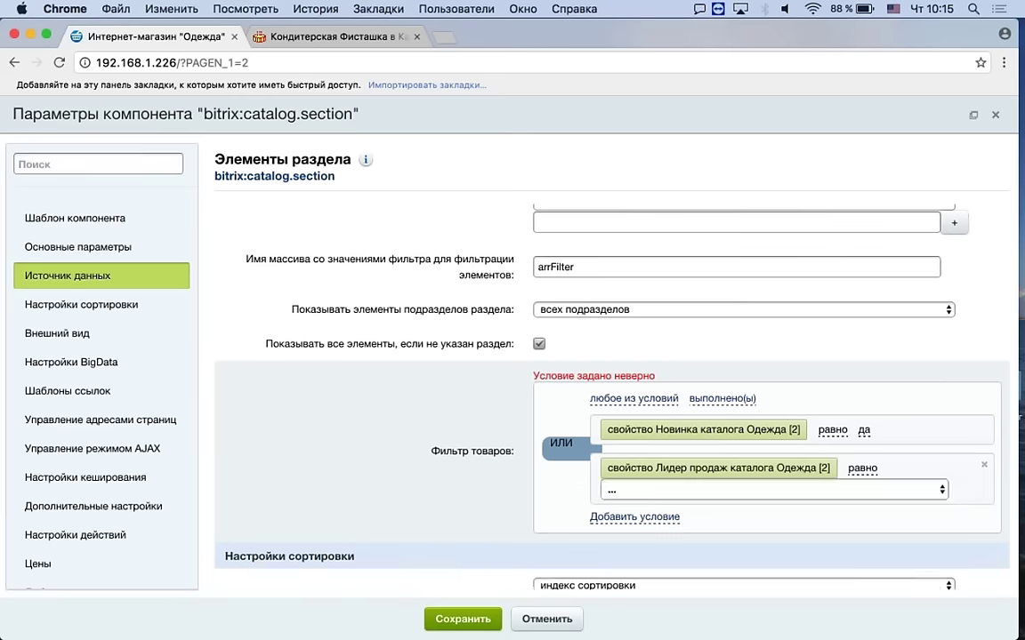
left_click(622, 533)
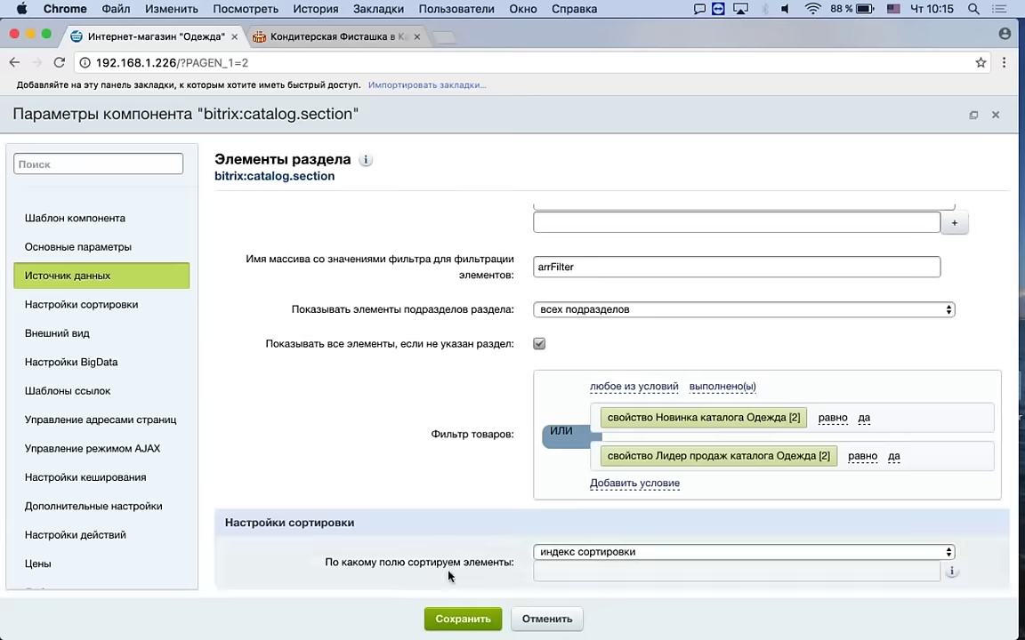
left_click(449, 621)
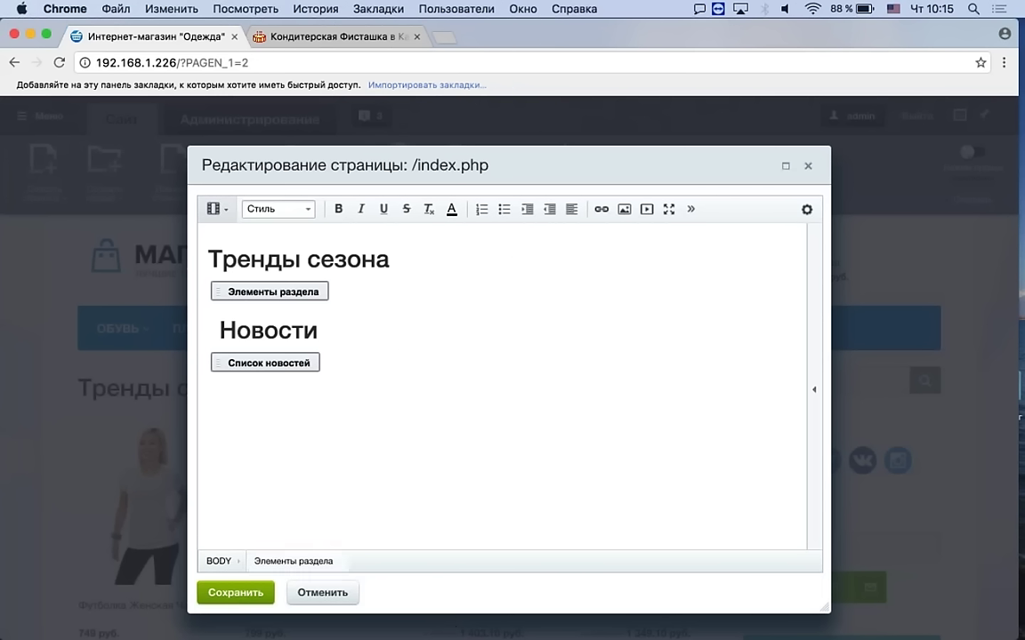
- Save the homepage and check the Новинка and Лидер продаж badges on Тренды сезона cards
left_click(244, 593)
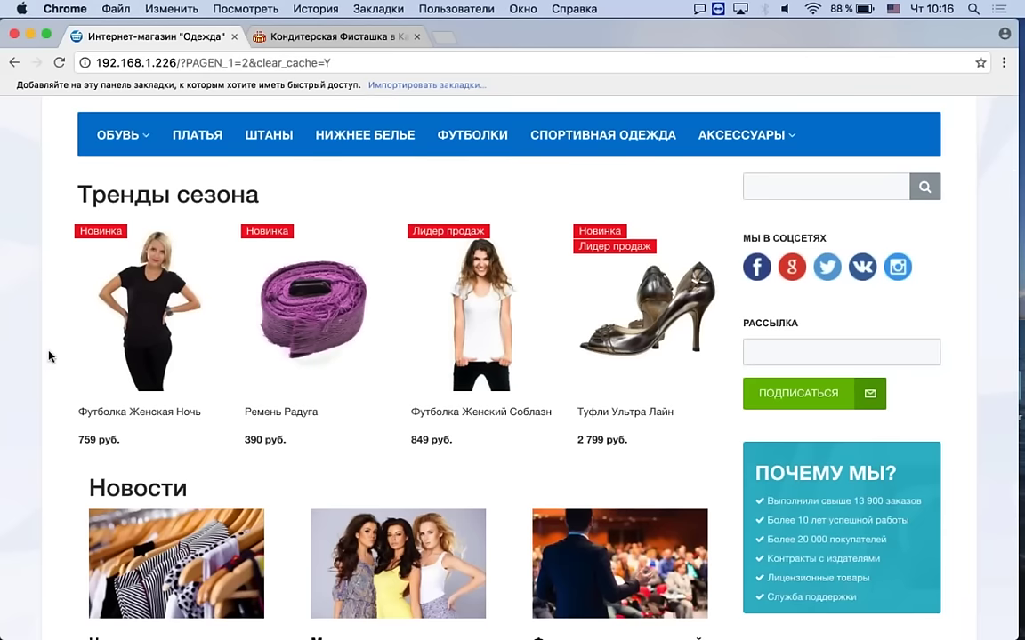
mouse_move(168, 393)
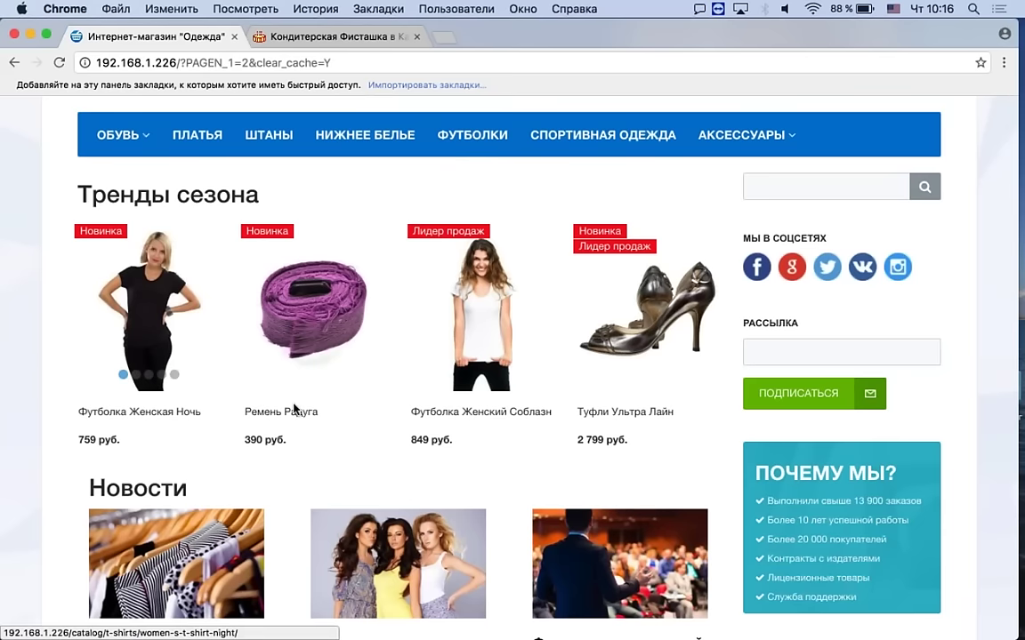
mouse_move(492, 413)
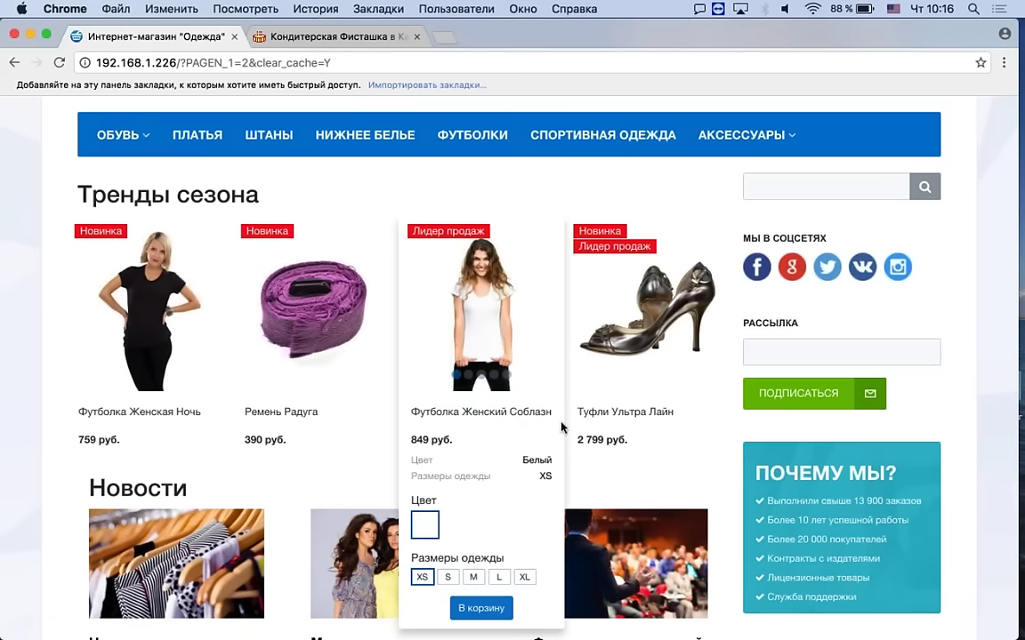
mouse_move(686, 432)
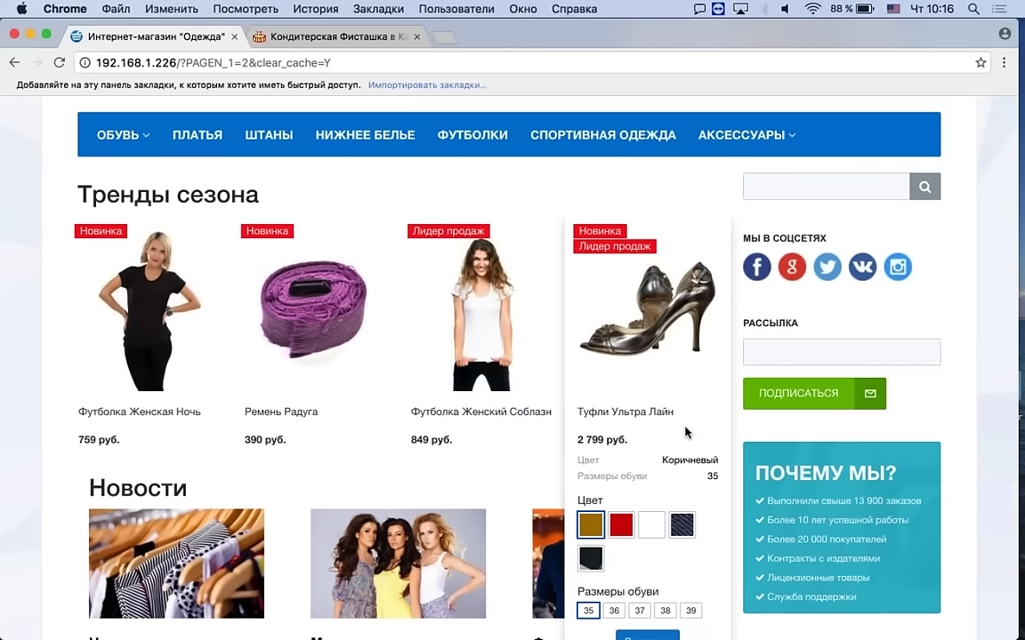
scroll(686, 433, "down", 2)
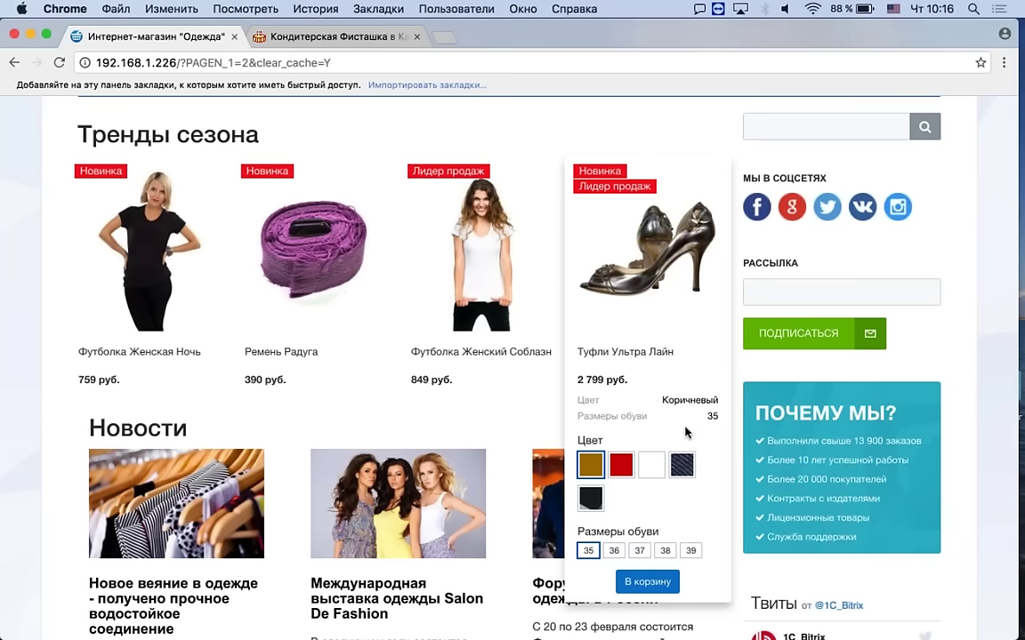
scroll(685, 432, "down", 1)
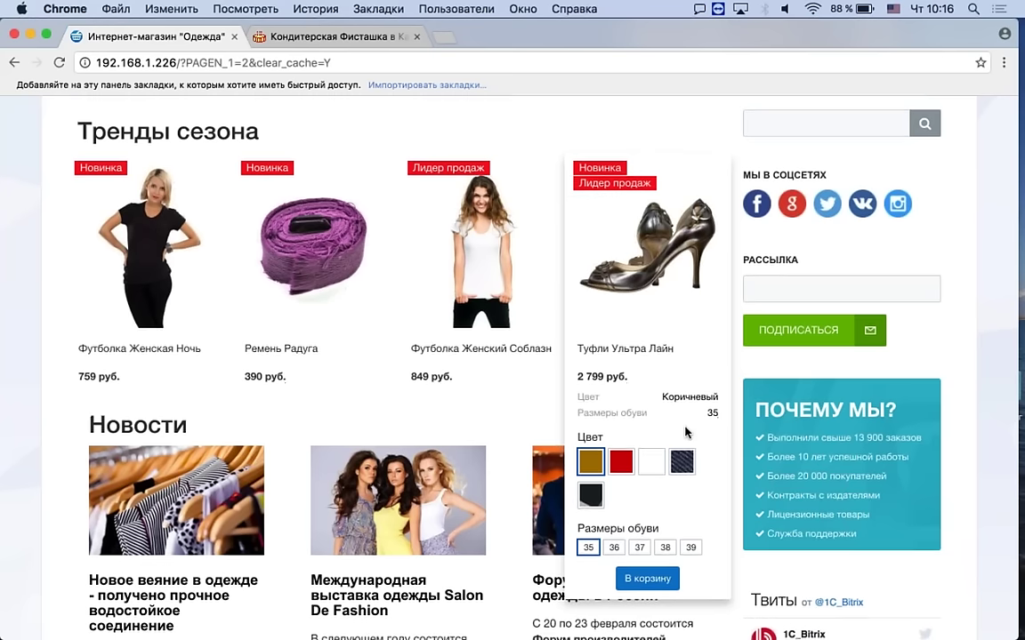
scroll(685, 432, "down", 1)
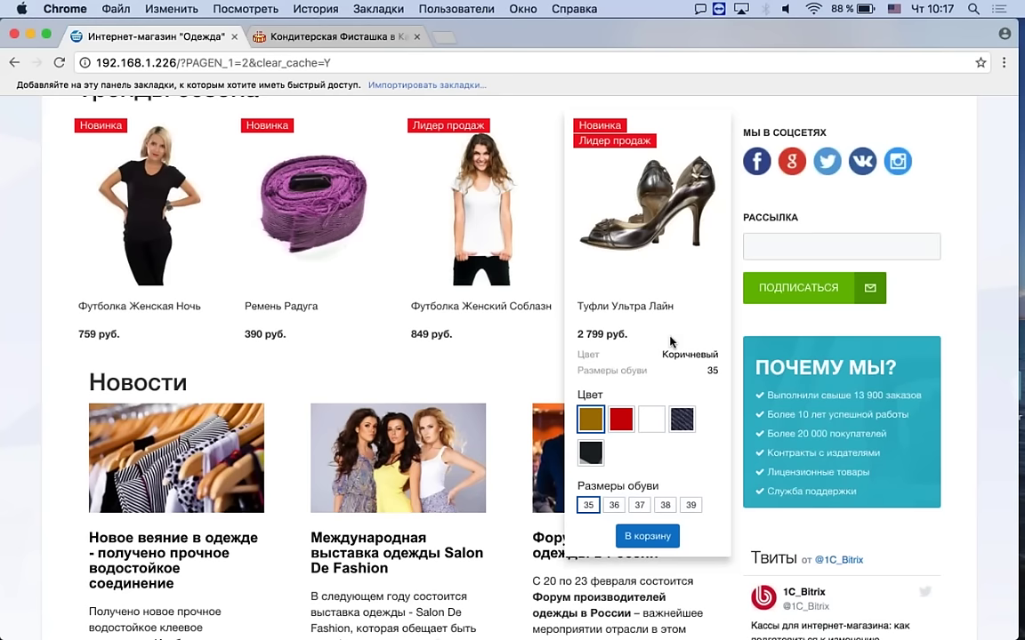
scroll(672, 342, "up", 5)
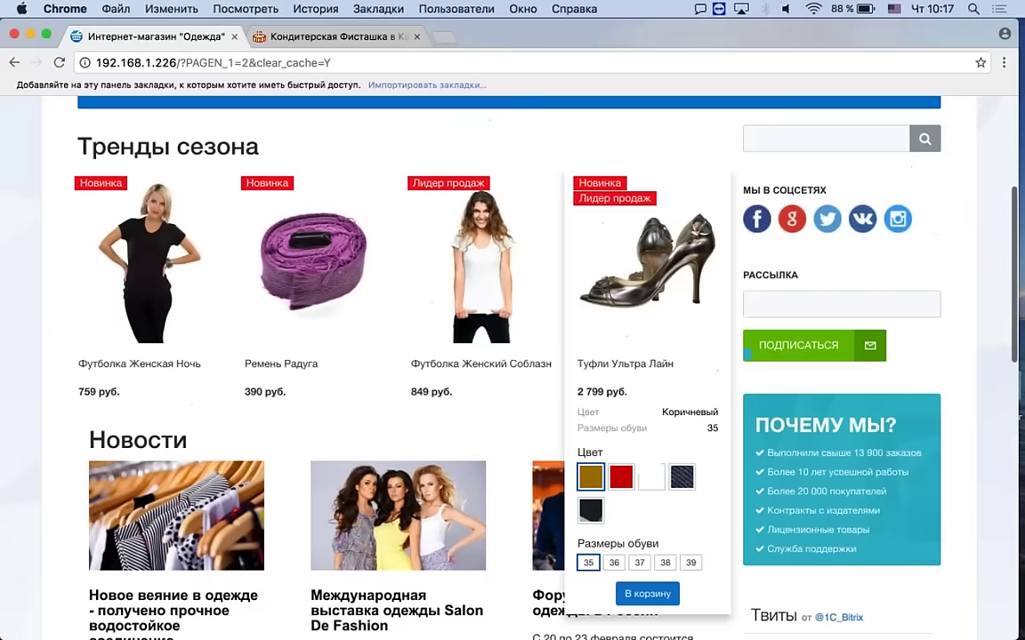
scroll(647, 356, "up", 2)
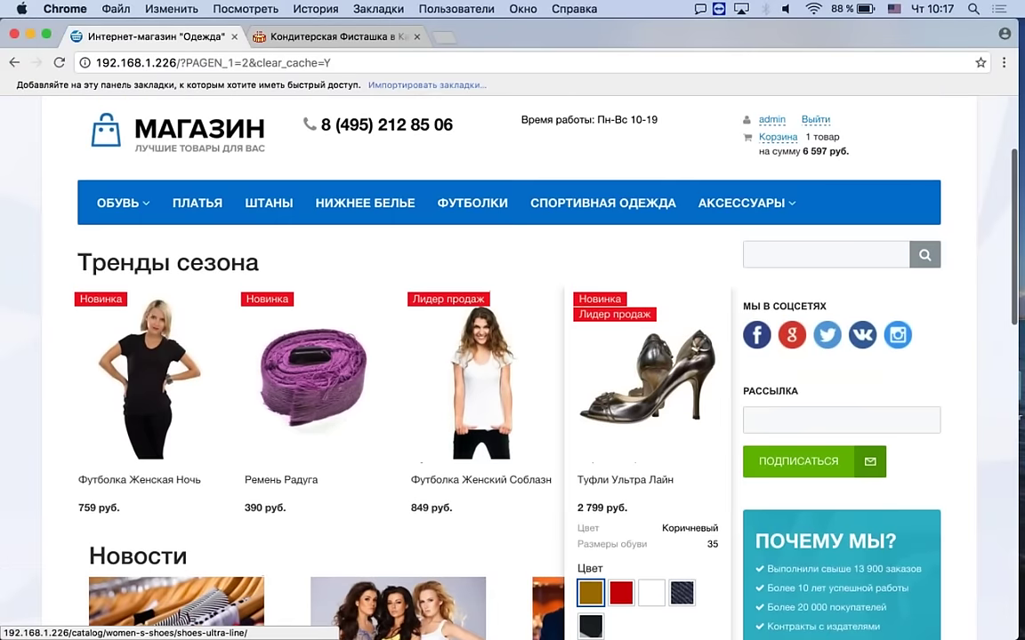
scroll(646, 356, "up", 1)
scroll(647, 374, "up", 2)
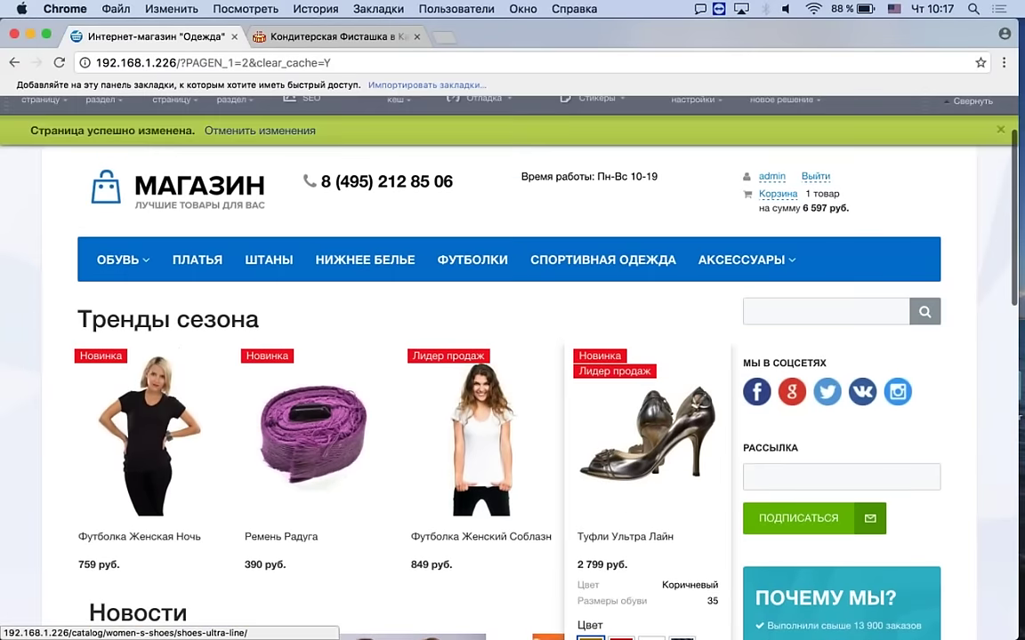
scroll(646, 374, "up", 2)
- Open the Тренды сезона catalog.section settings from the page editor, maximized, at Внешний вид
left_click(176, 149)
double_click(279, 292)
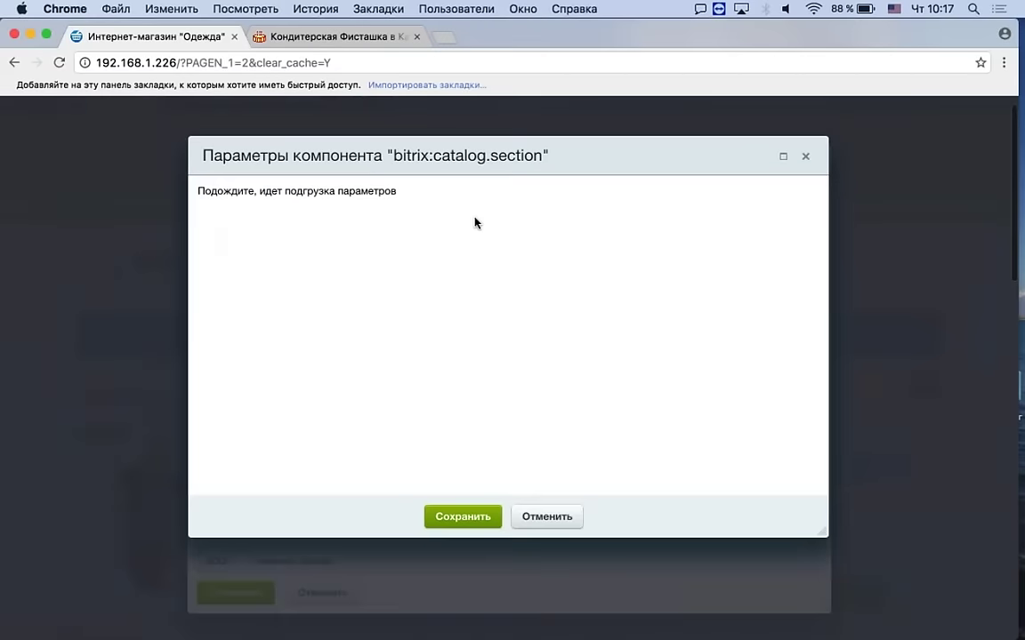
left_click(781, 157)
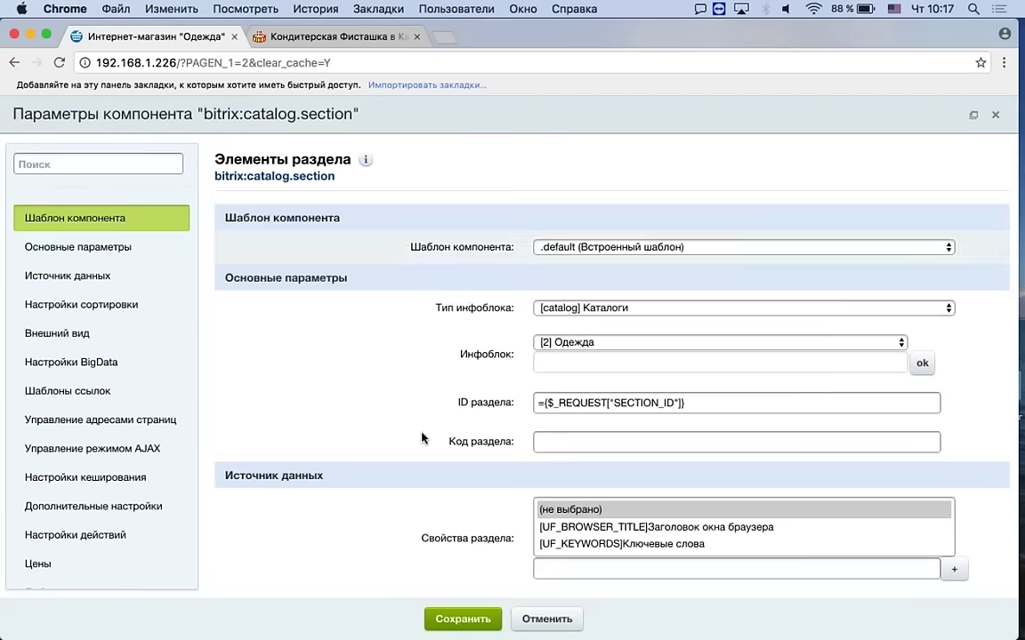
left_click(165, 349)
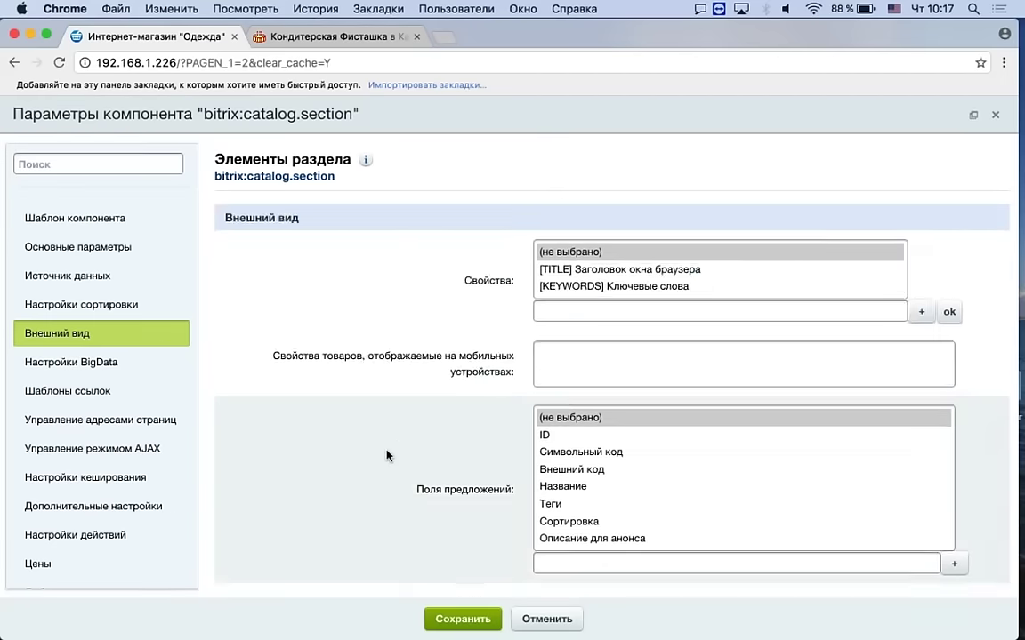
- Move the Цена block below Количество in 'Порядок отображения блоков товара'
scroll(388, 498, "down", 4)
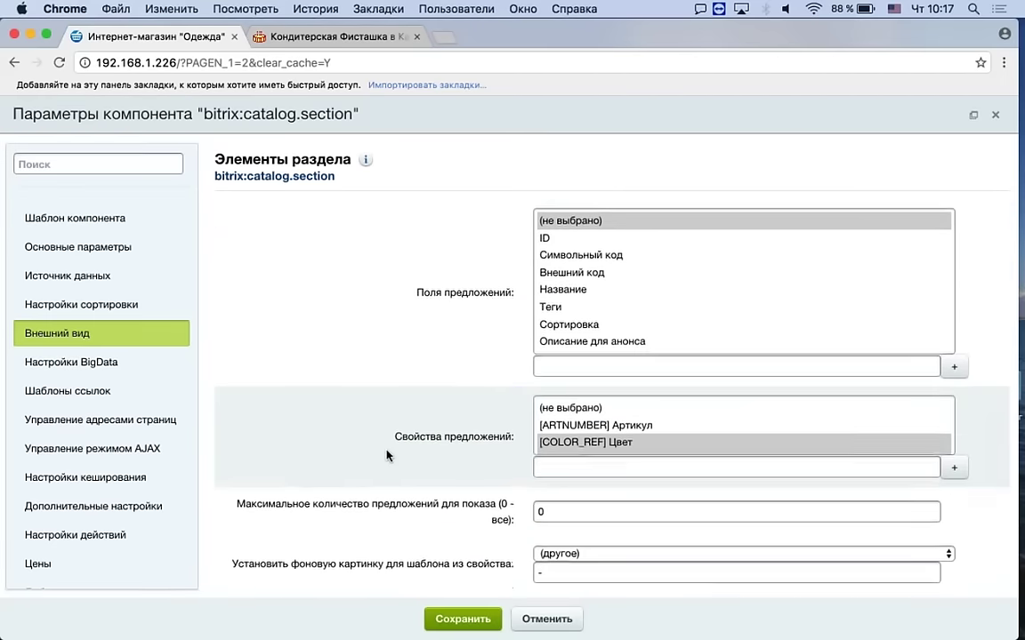
scroll(386, 455, "down", 10)
scroll(386, 455, "down", 2)
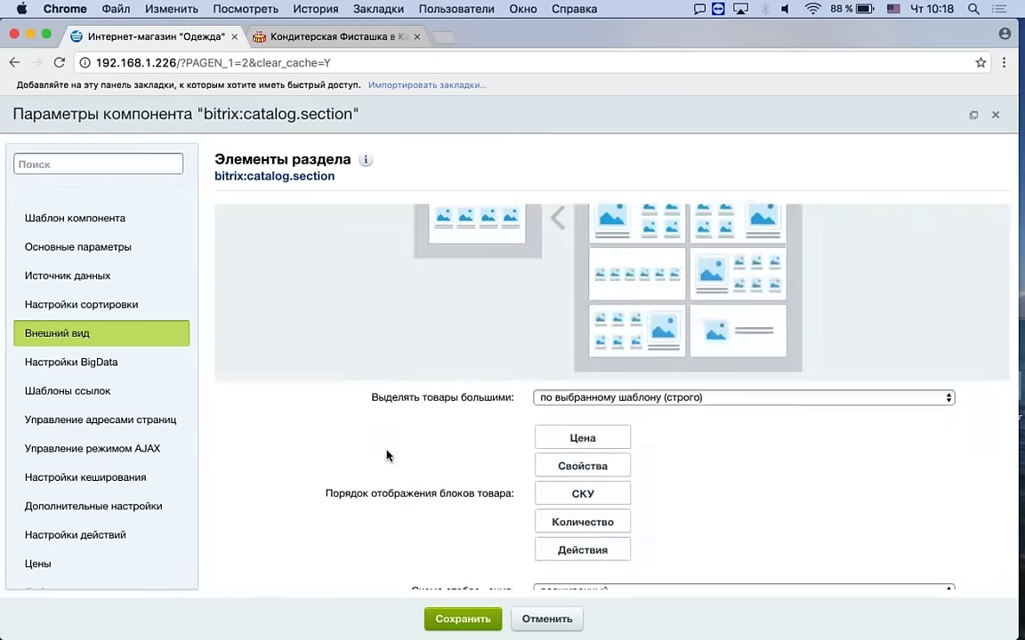
scroll(386, 455, "down", 2)
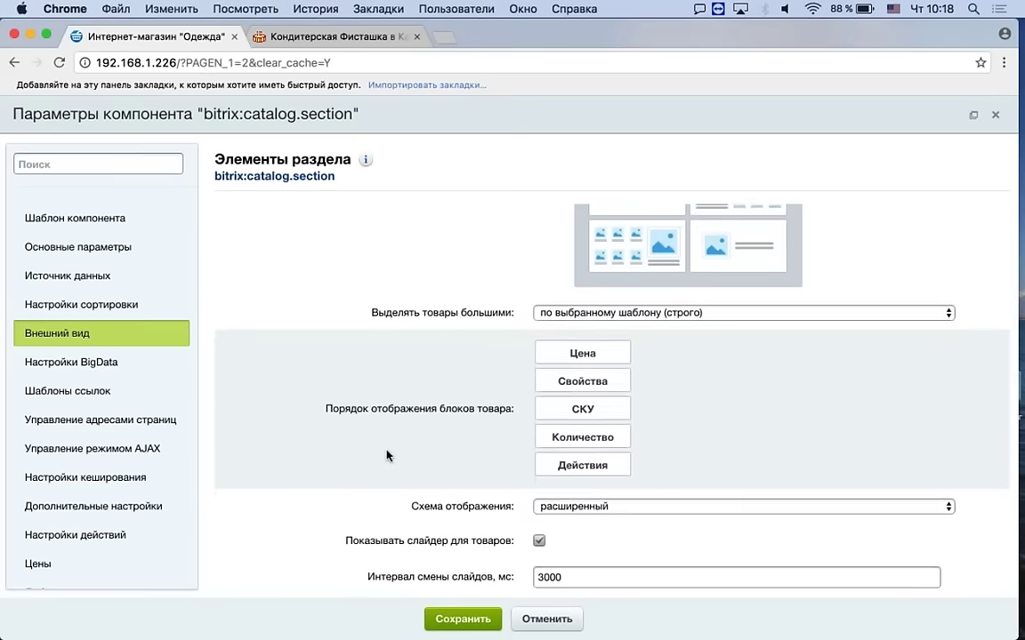
scroll(386, 456, "down", 1)
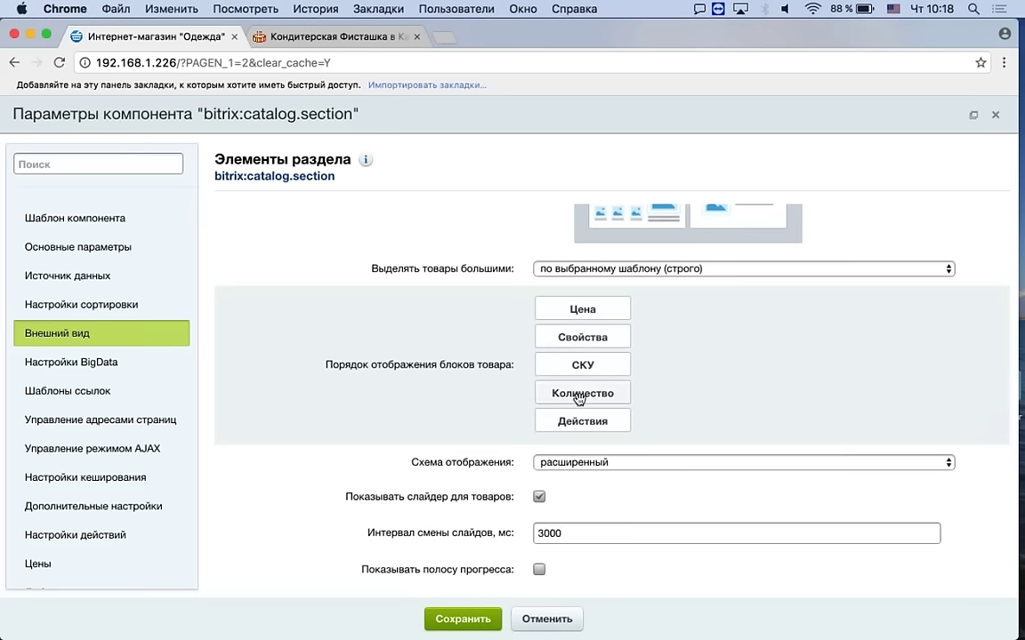
left_click_drag(582, 315, 584, 393)
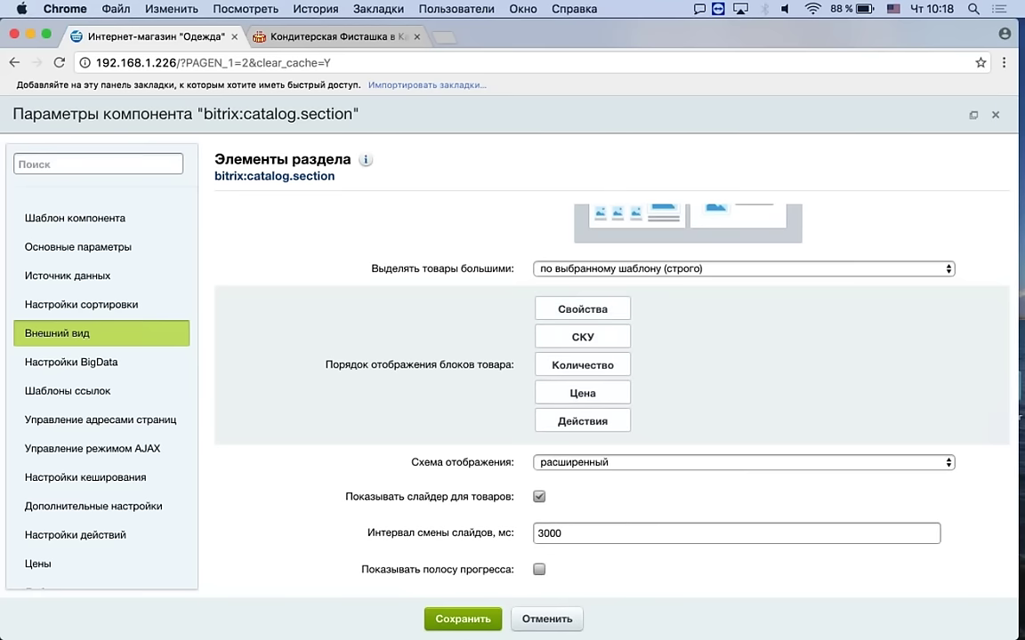
- Go to the Настройки действий section of the component parameters
scroll(476, 399, "down", 1)
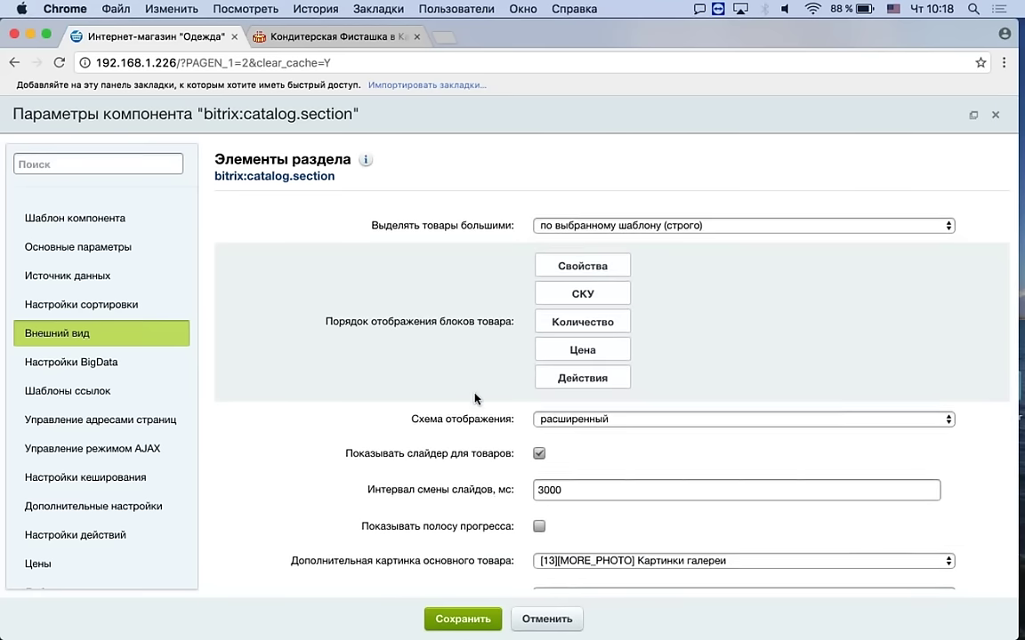
scroll(476, 398, "down", 3)
scroll(476, 398, "down", 5)
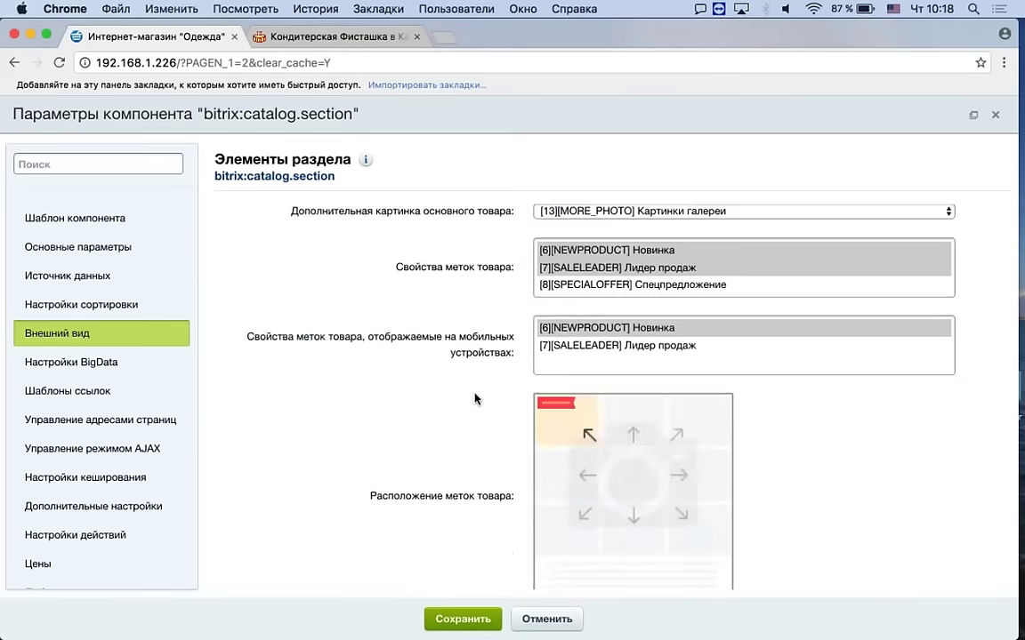
scroll(476, 399, "down", 5)
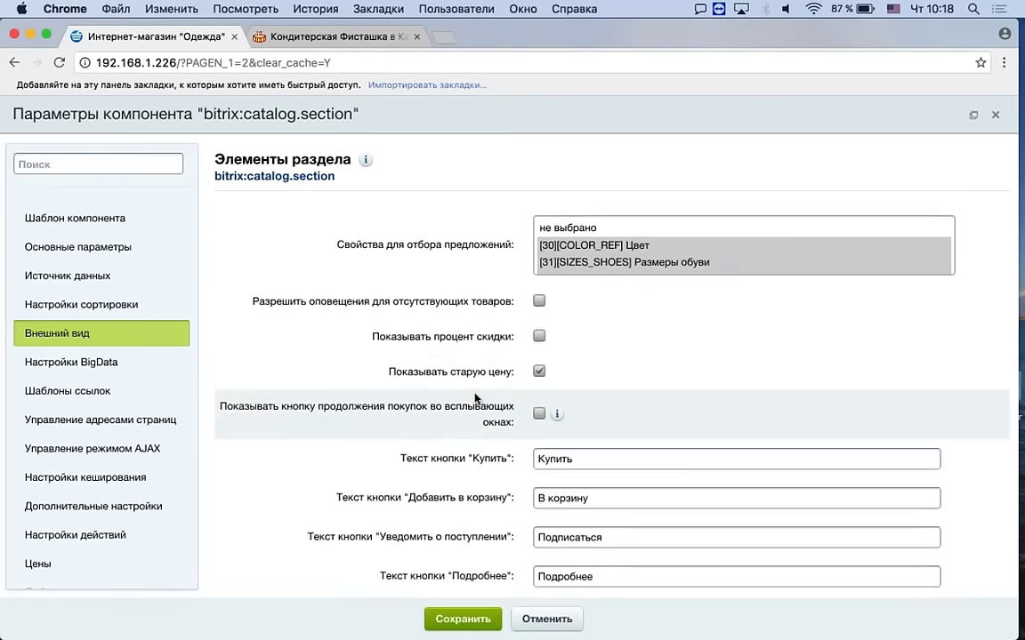
scroll(476, 399, "down", 1)
scroll(89, 405, "down", 3)
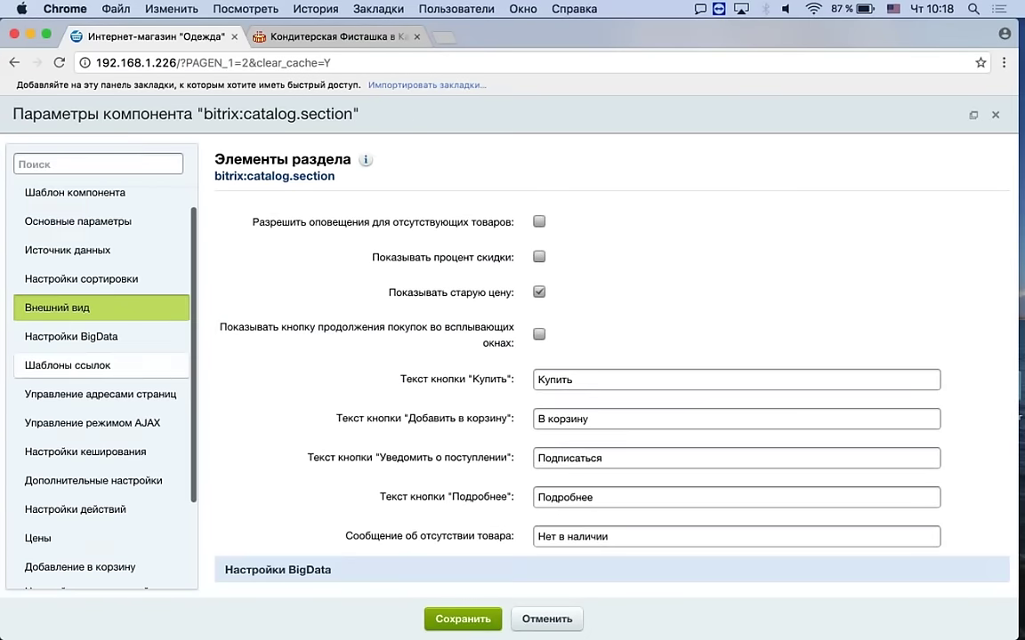
left_click(109, 432)
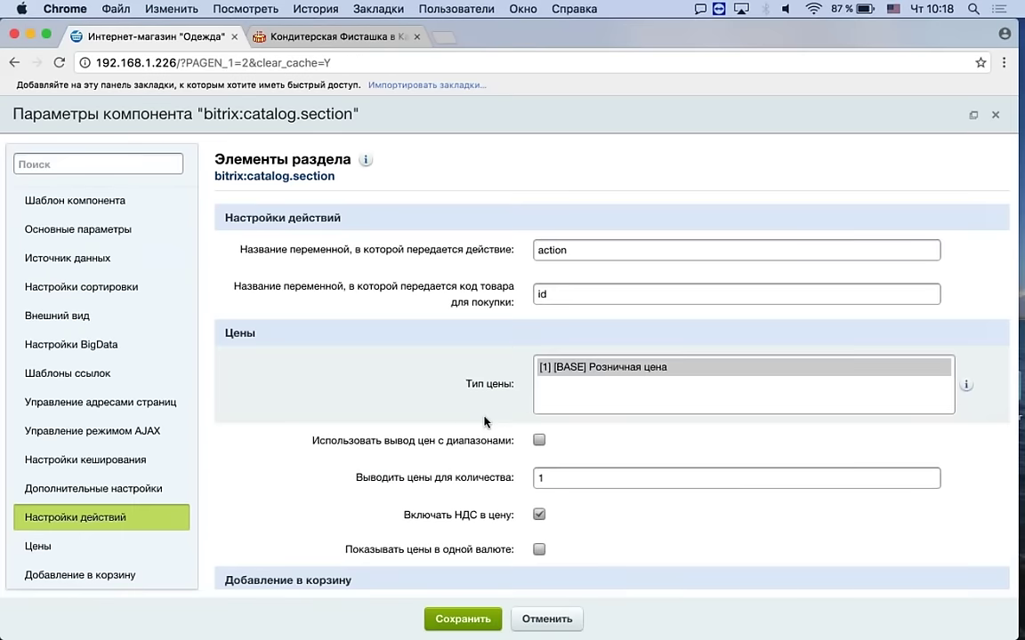
- Save the catalog.section parameters and then the /index.php homepage edit
scroll(484, 421, "up", 3)
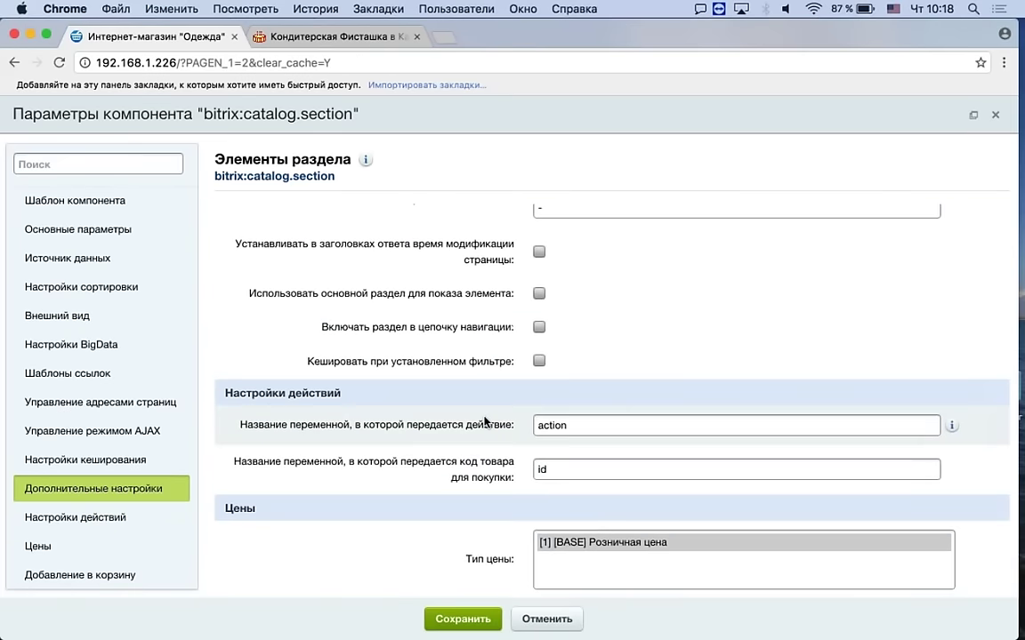
scroll(484, 421, "up", 8)
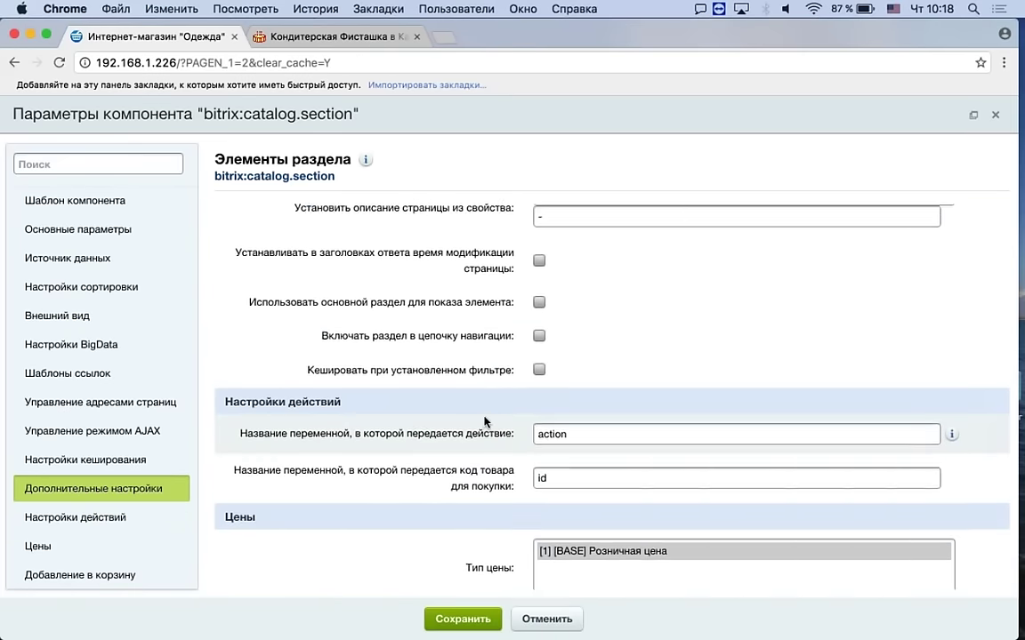
scroll(484, 421, "up", 8)
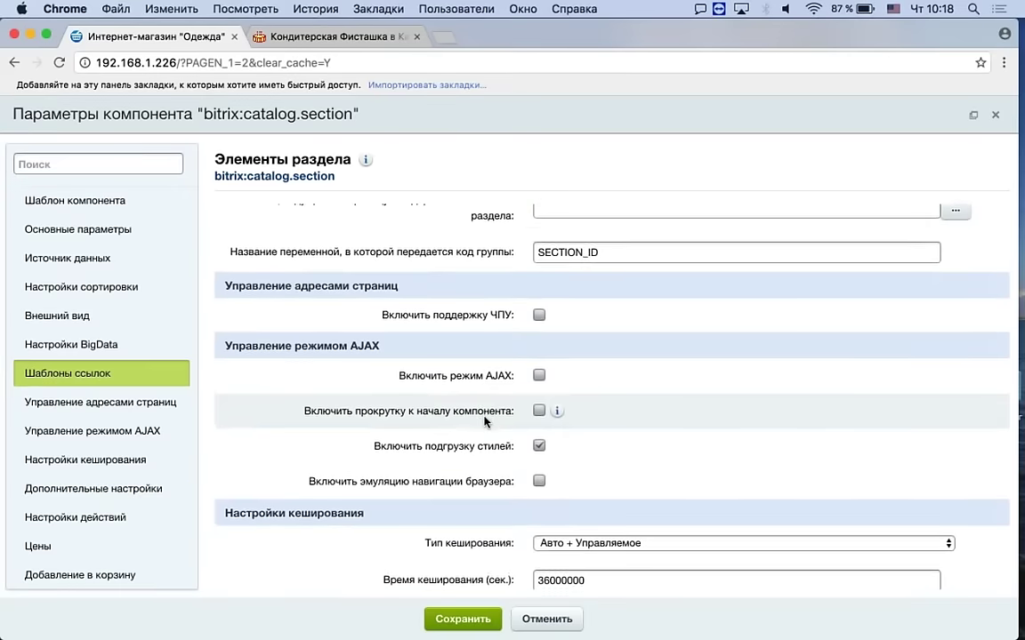
scroll(484, 421, "down", 15)
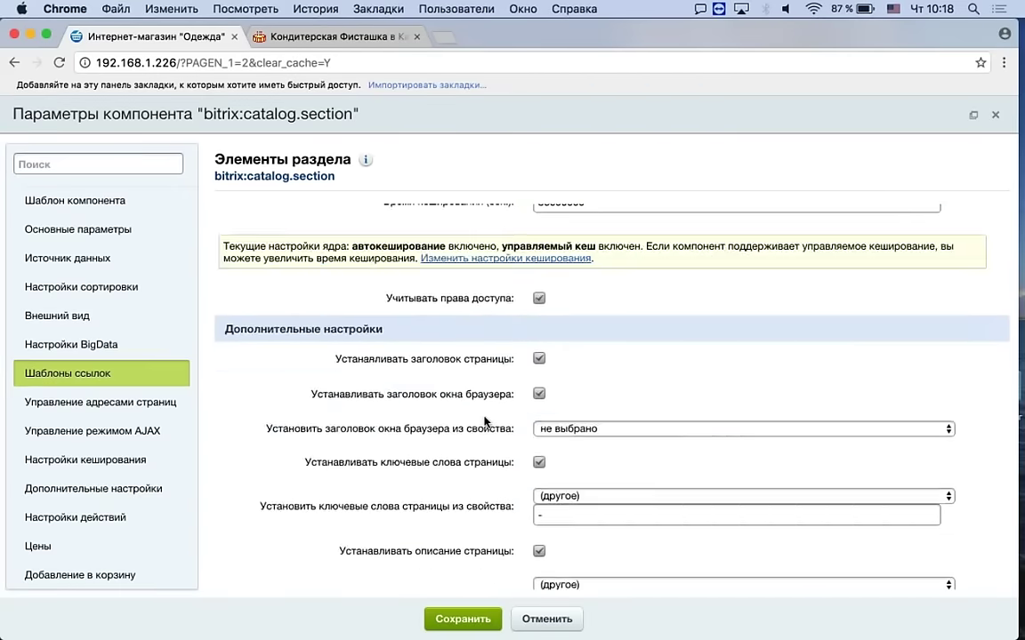
scroll(484, 421, "down", 3)
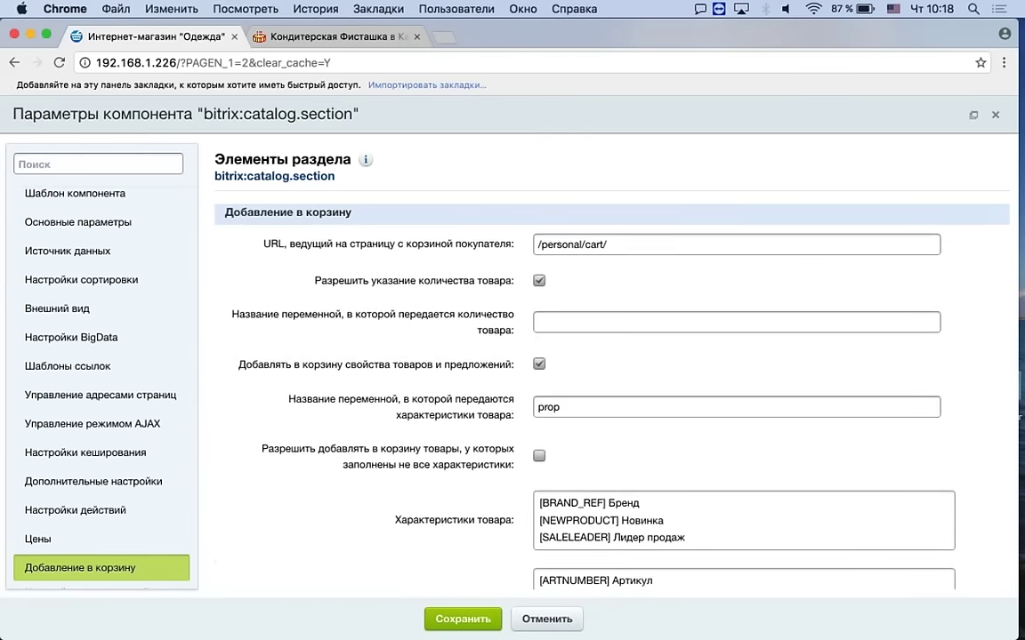
left_click(427, 619)
left_click(236, 615)
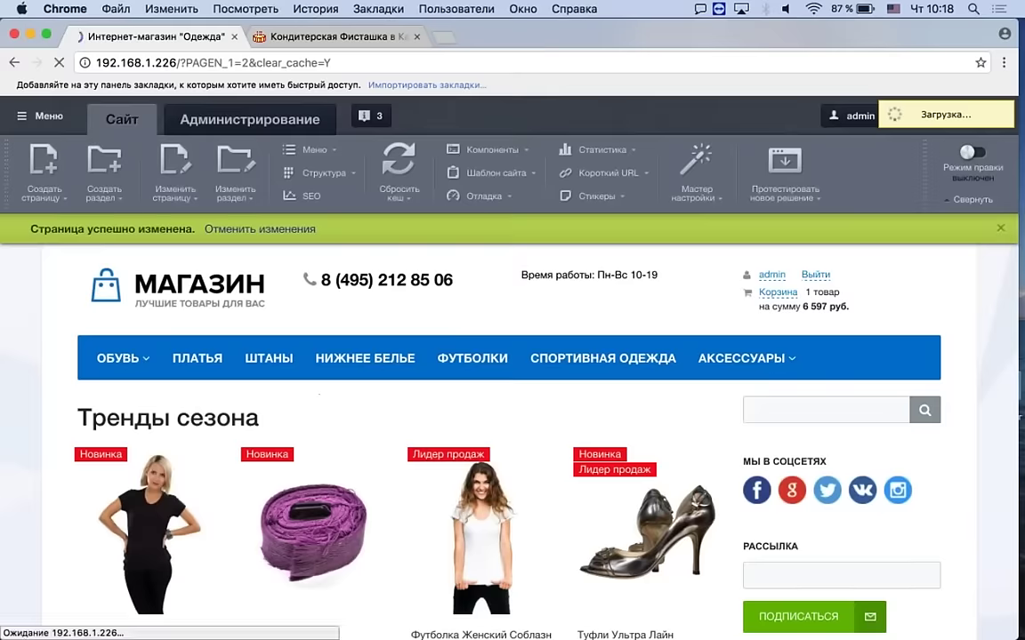
- Raise the Туфли Ультра Лайн quantity in Тренды сезона to 2
scroll(62, 324, "down", 3)
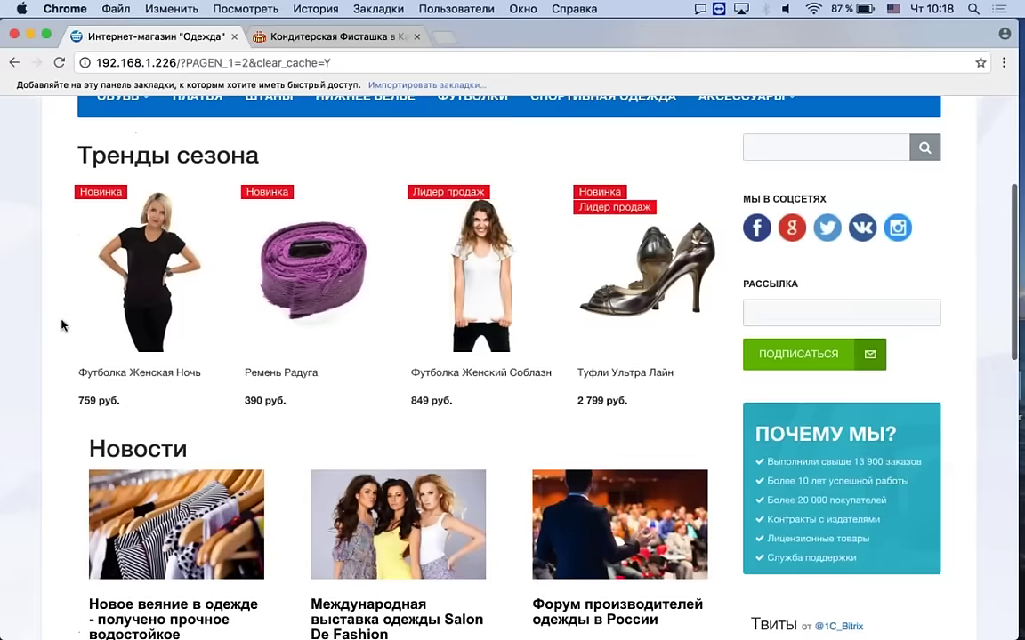
scroll(61, 323, "down", 1)
scroll(648, 356, "down", 1)
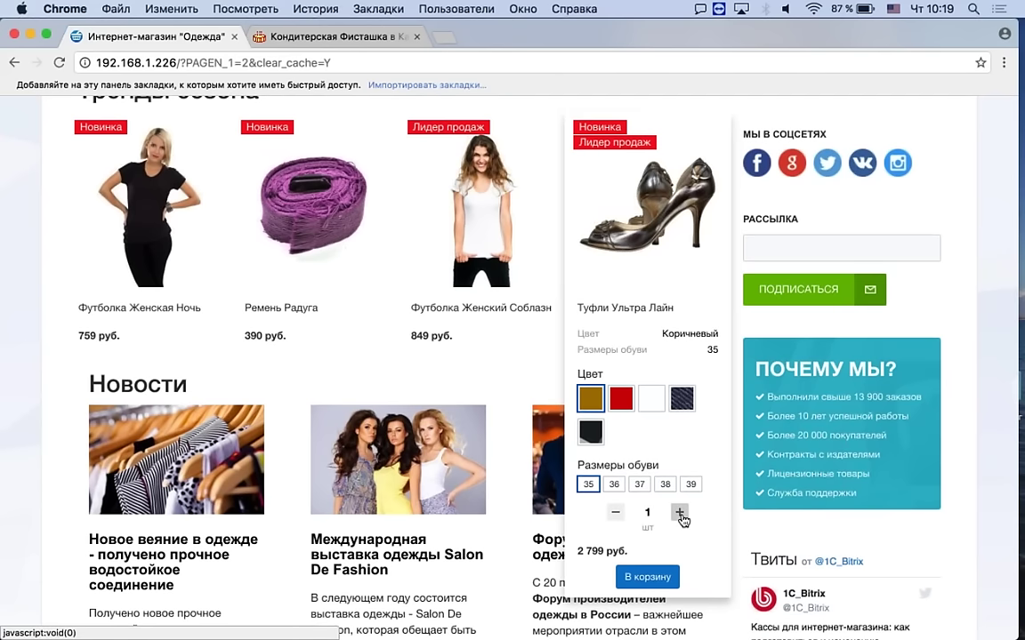
left_click(680, 514)
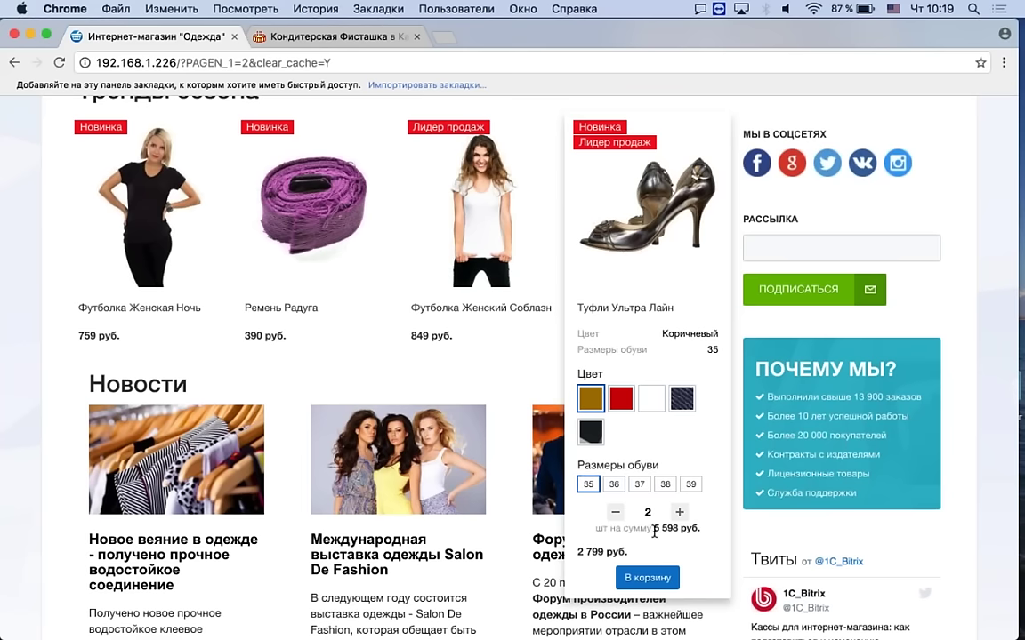
- Highlight the 5 598 руб. total and return to the top of the page
left_click_drag(654, 531, 703, 530)
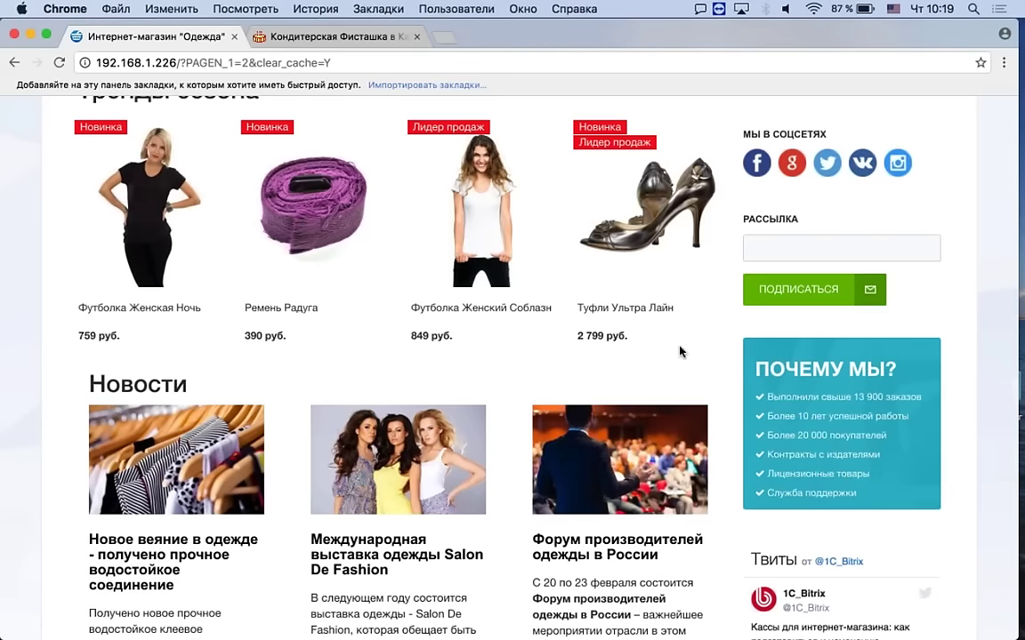
mouse_move(680, 275)
scroll(679, 274, "up", 1)
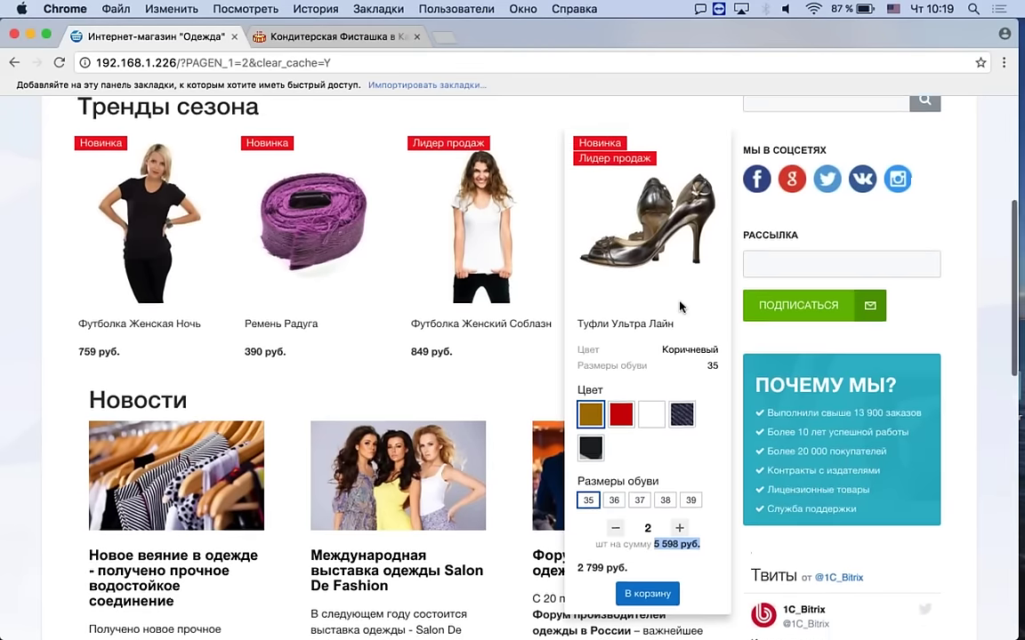
scroll(238, 116, "up", 5)
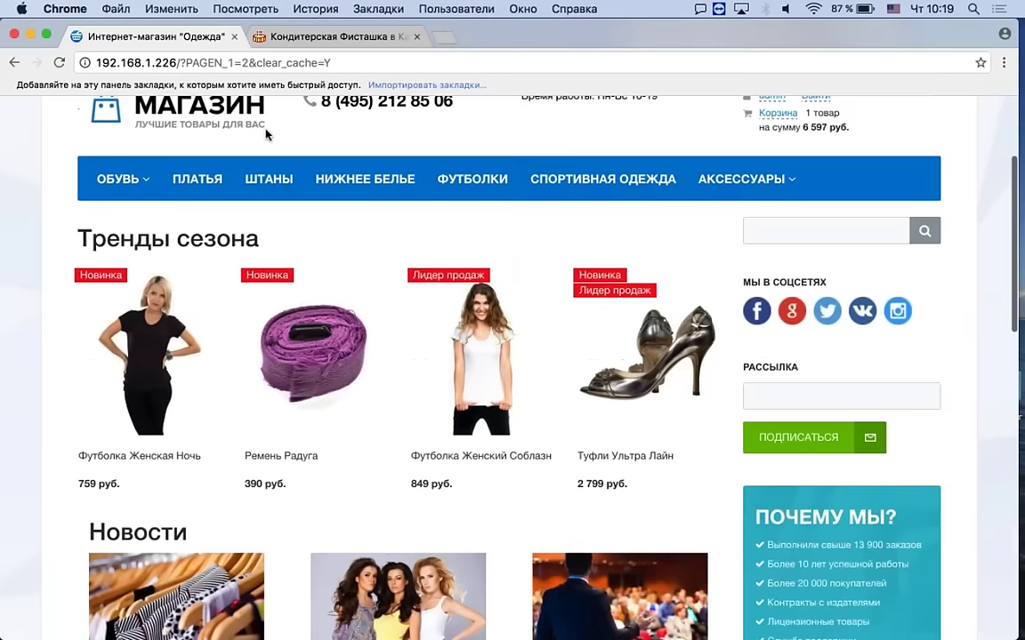
- Open the Элементы раздела component settings from the homepage editor, maximized
left_click(175, 120)
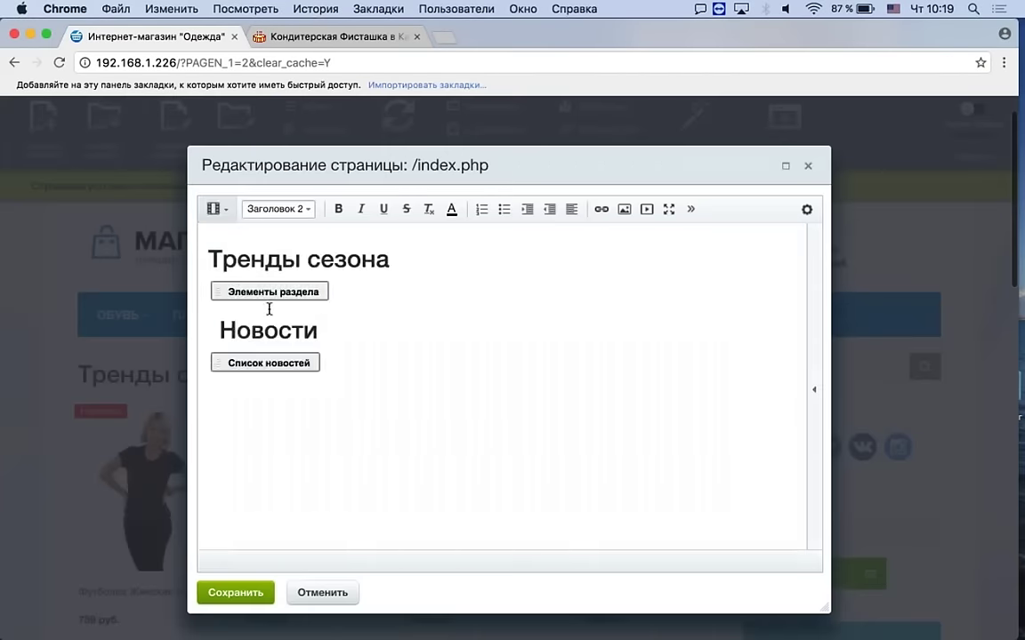
double_click(281, 290)
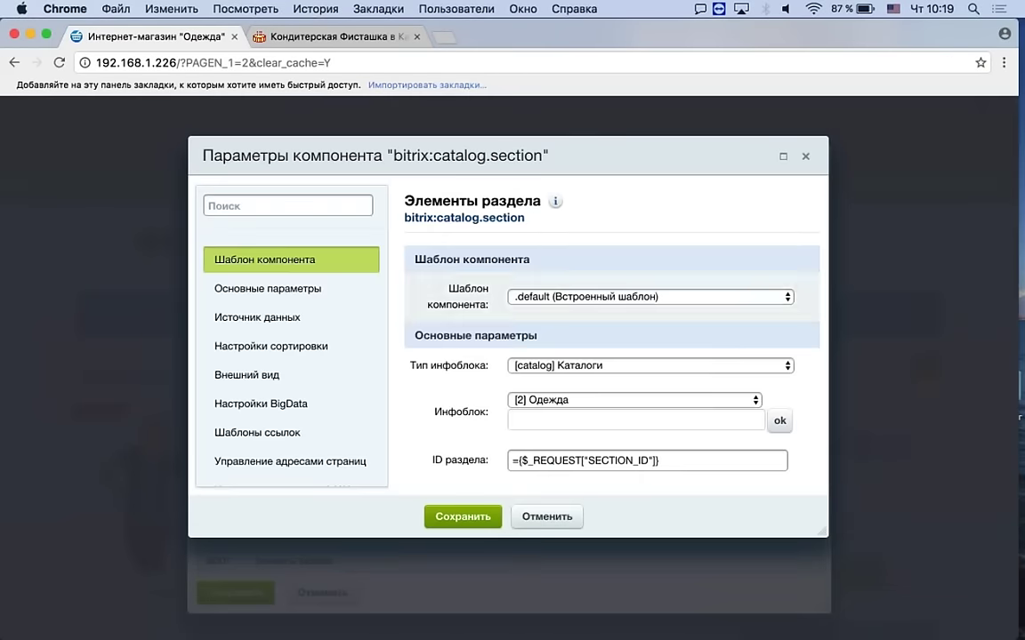
left_click(785, 159)
- Move Цена to the top and Свойства below Количество, then save
scroll(316, 412, "down", 10)
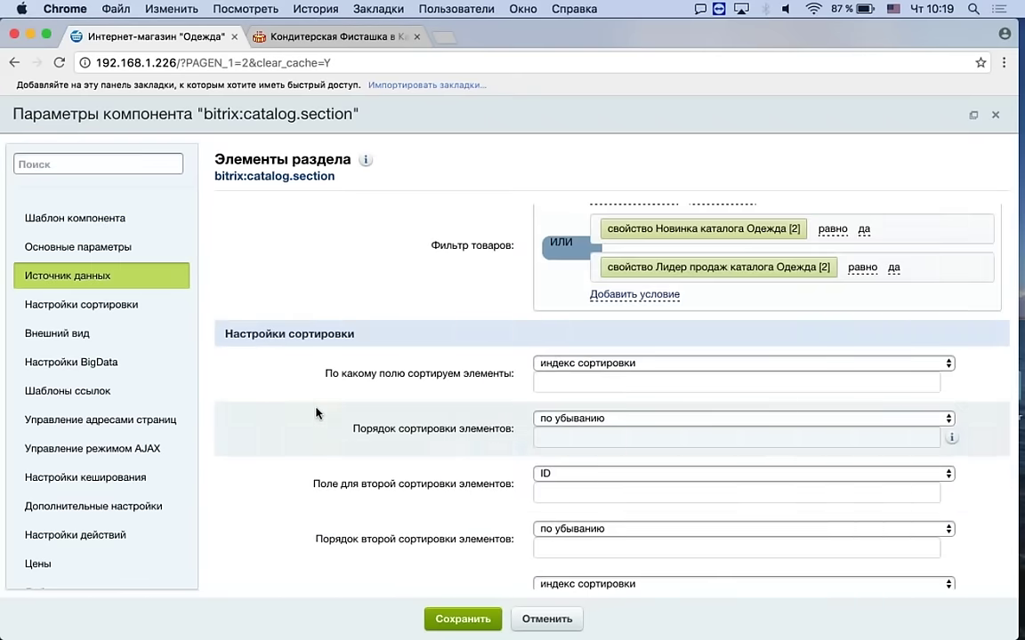
scroll(316, 412, "down", 15)
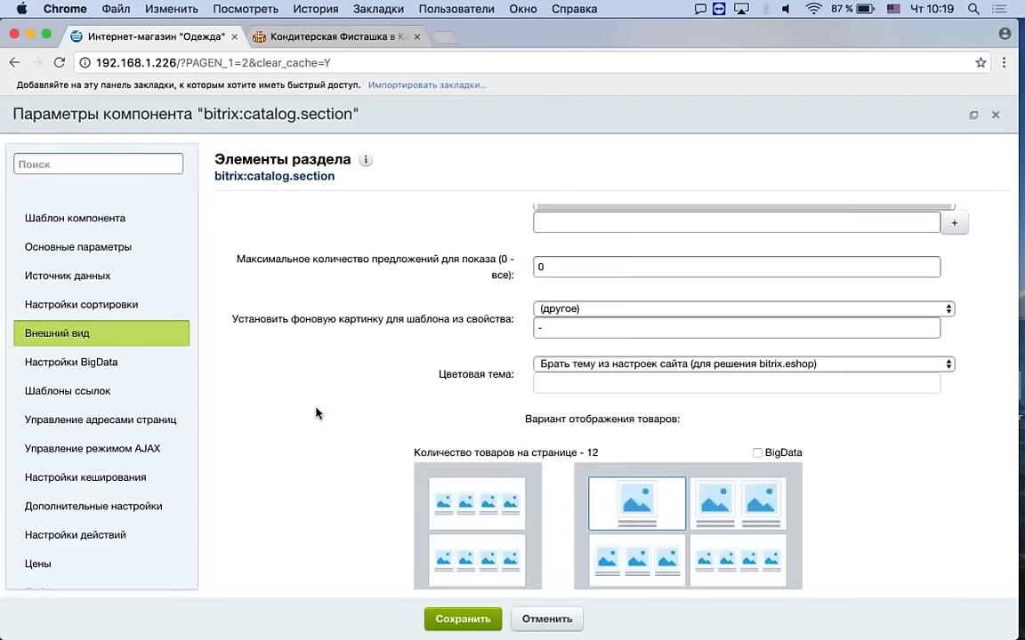
scroll(316, 412, "down", 10)
left_click_drag(589, 395, 610, 322)
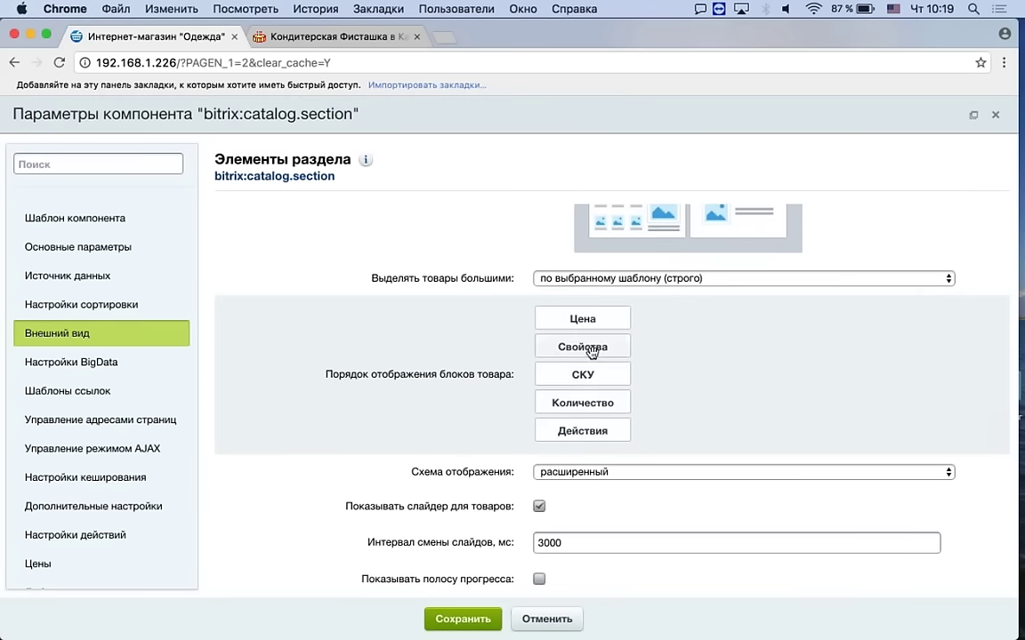
left_click_drag(591, 352, 592, 404)
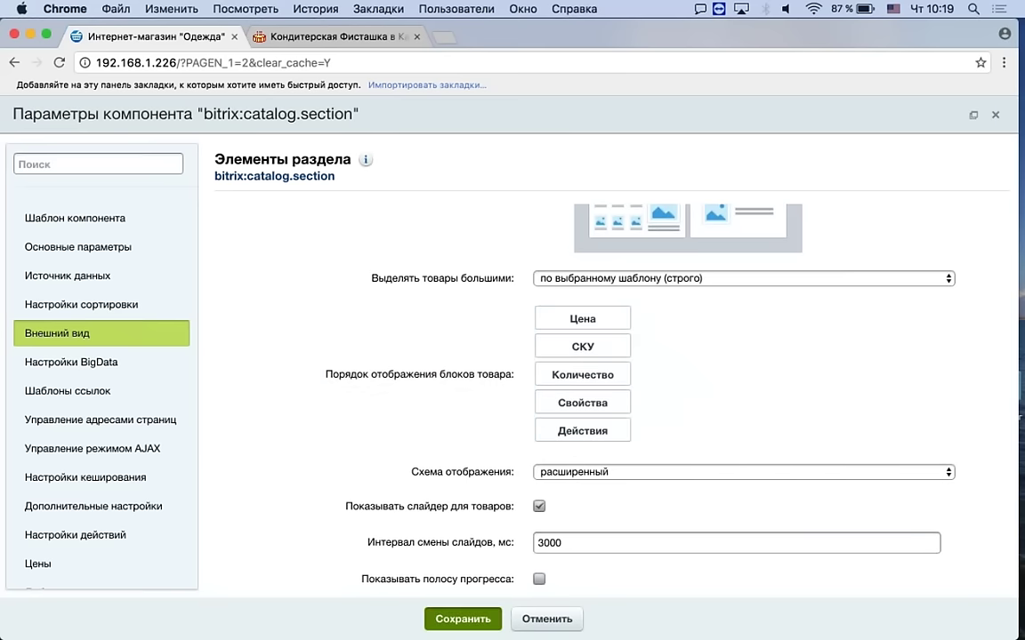
left_click(462, 619)
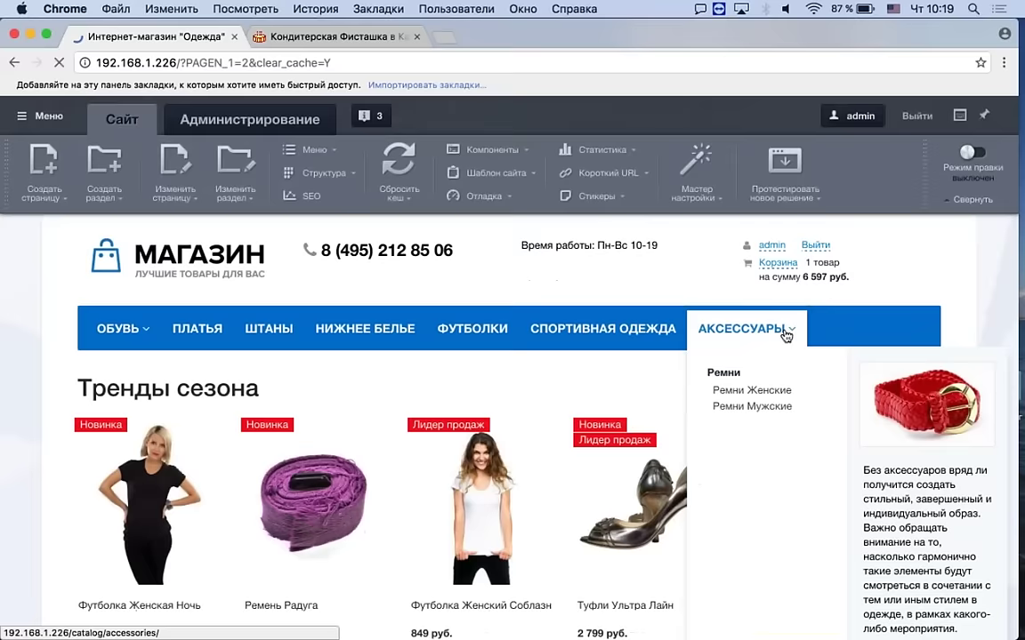
- Check a Тренды сезона product's hover card on the homepage
scroll(661, 382, "down", 3)
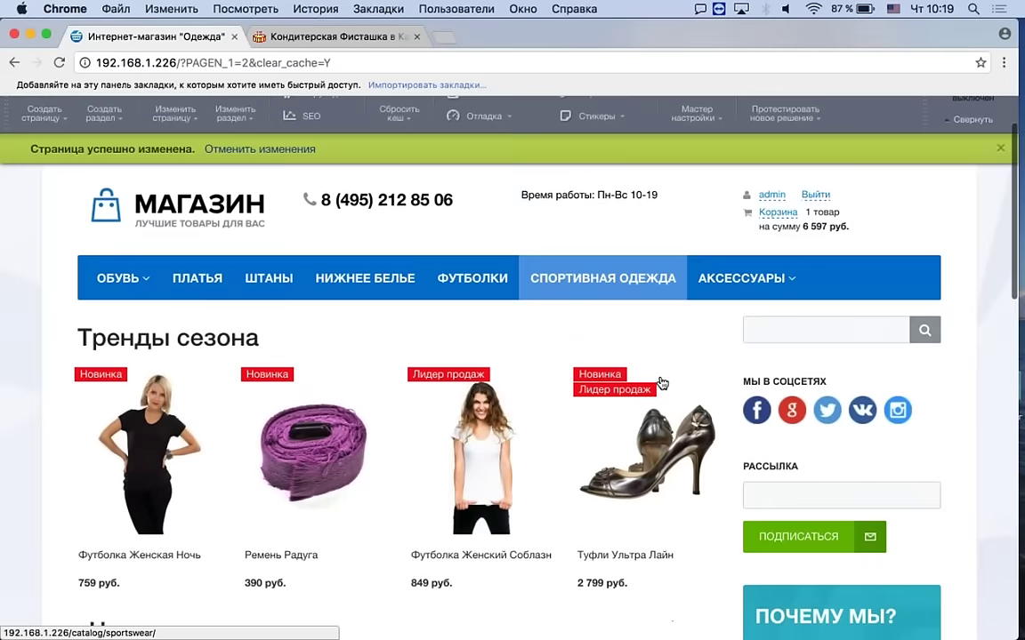
scroll(662, 383, "down", 3)
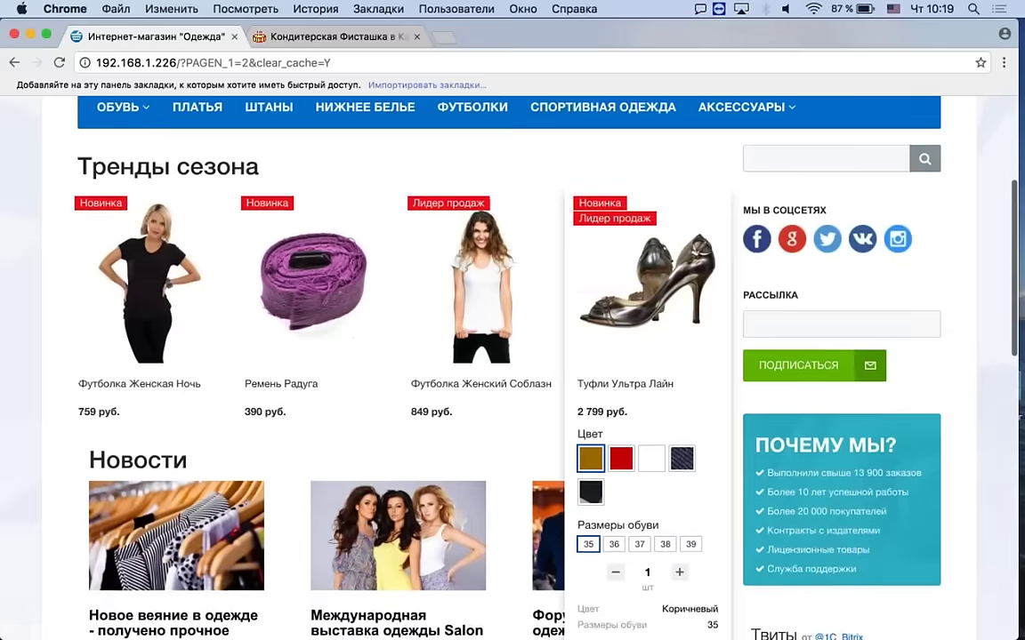
scroll(662, 383, "down", 1)
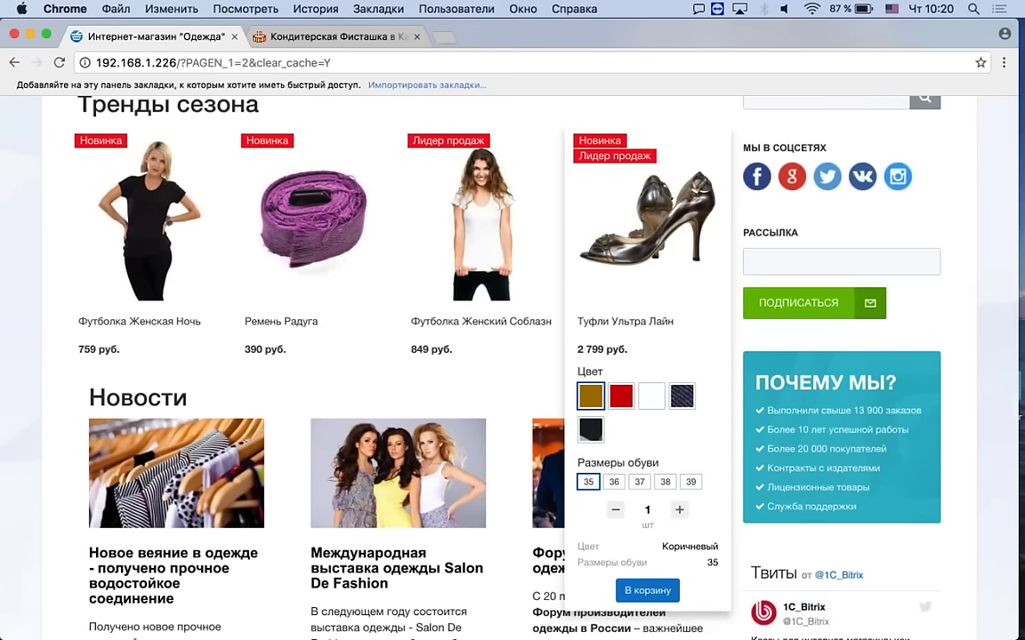
mouse_move(402, 348)
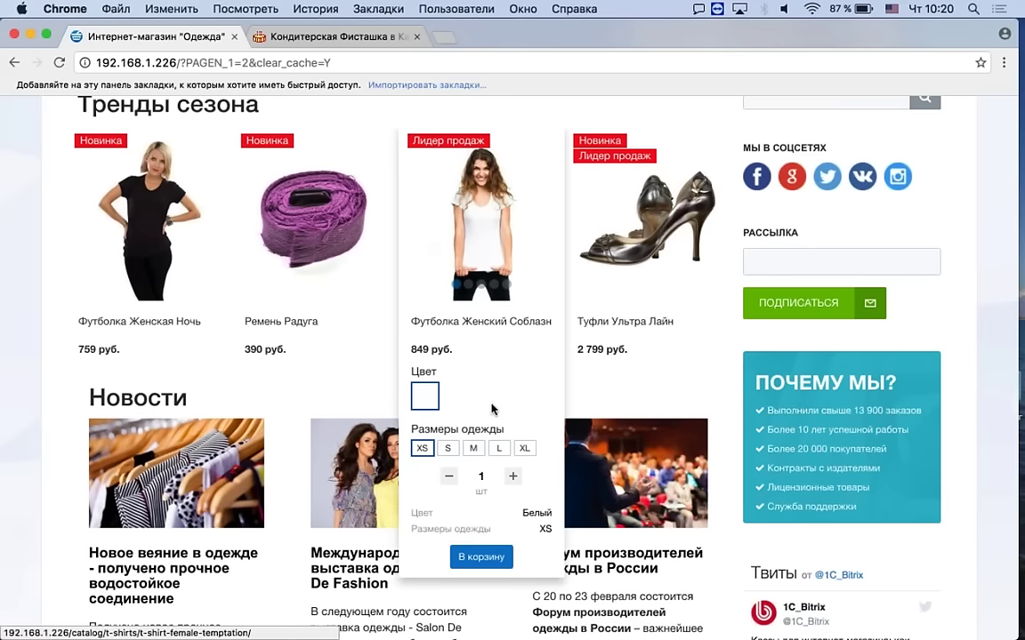
- Return to the top and open the homepage in the page editor
scroll(490, 419, "up", 1)
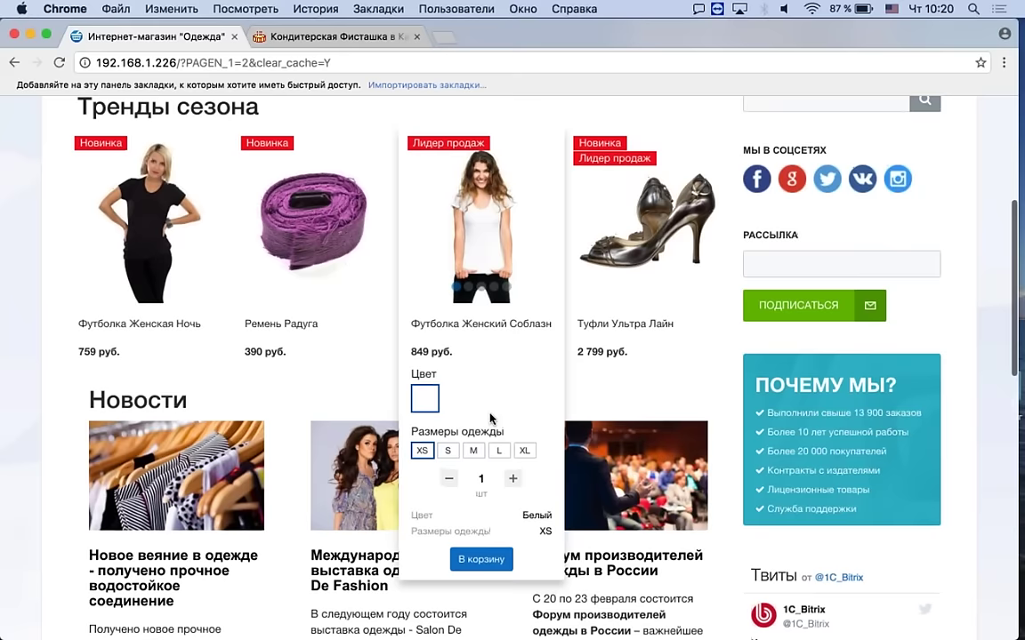
scroll(490, 419, "up", 2)
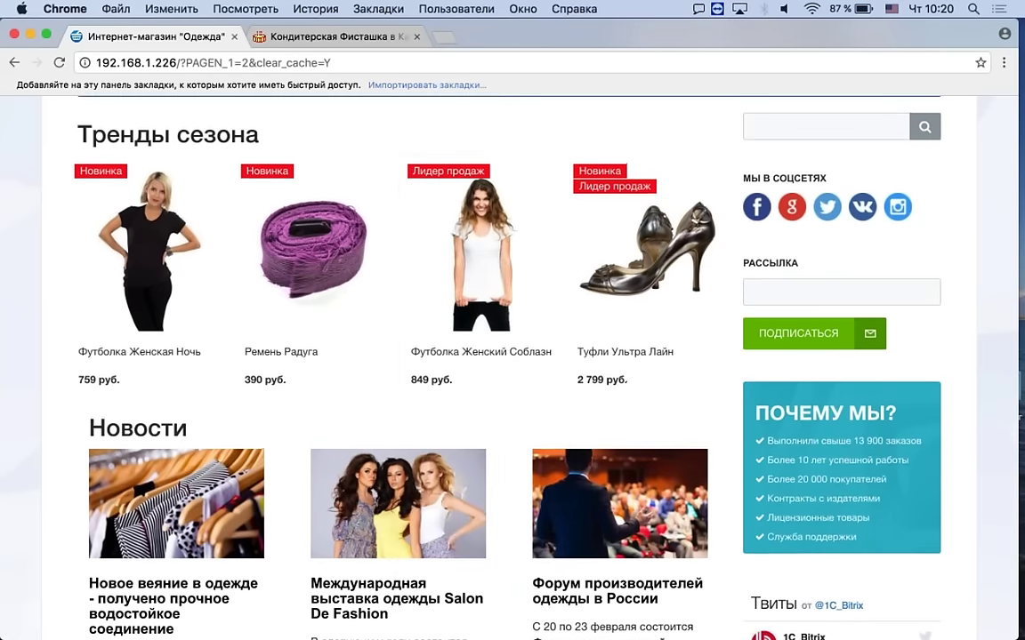
scroll(501, 356, "up", 5)
scroll(365, 349, "up", 2)
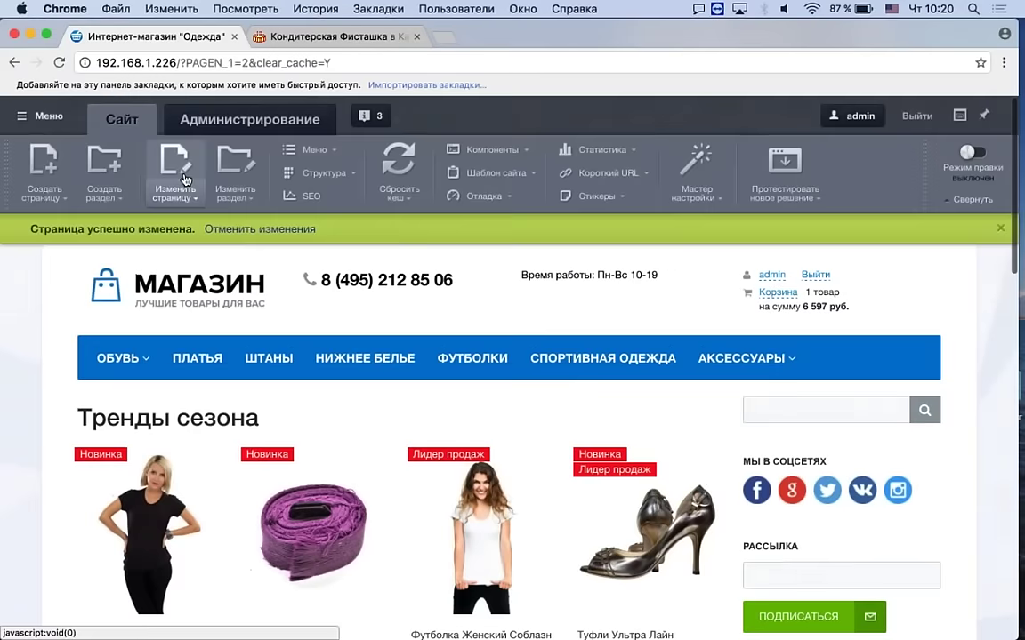
left_click(174, 160)
- Open the Элементы раздела settings at the Внешний вид section
double_click(270, 291)
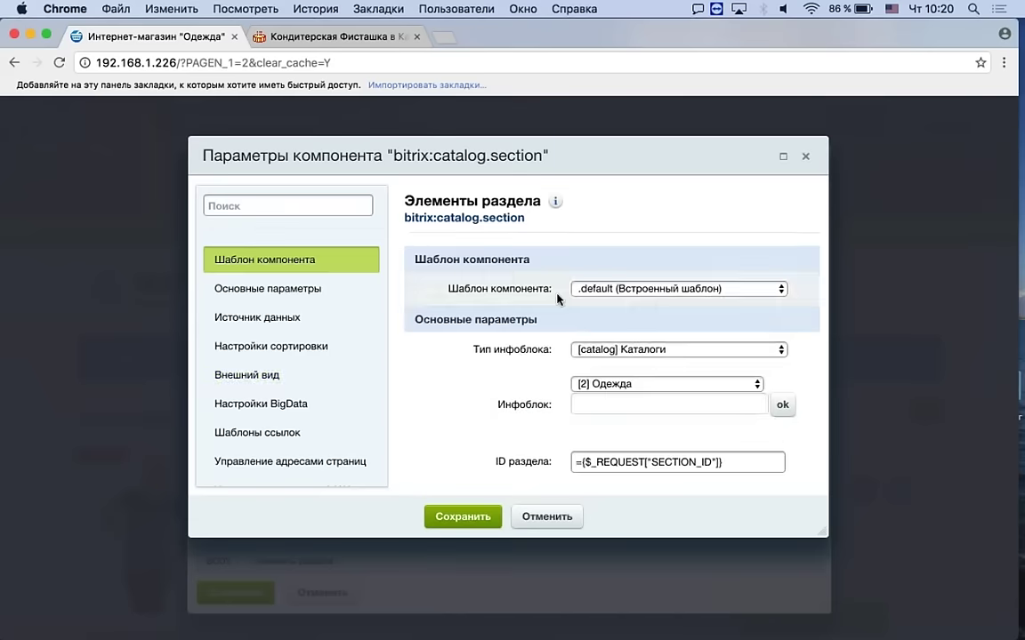
left_click(331, 374)
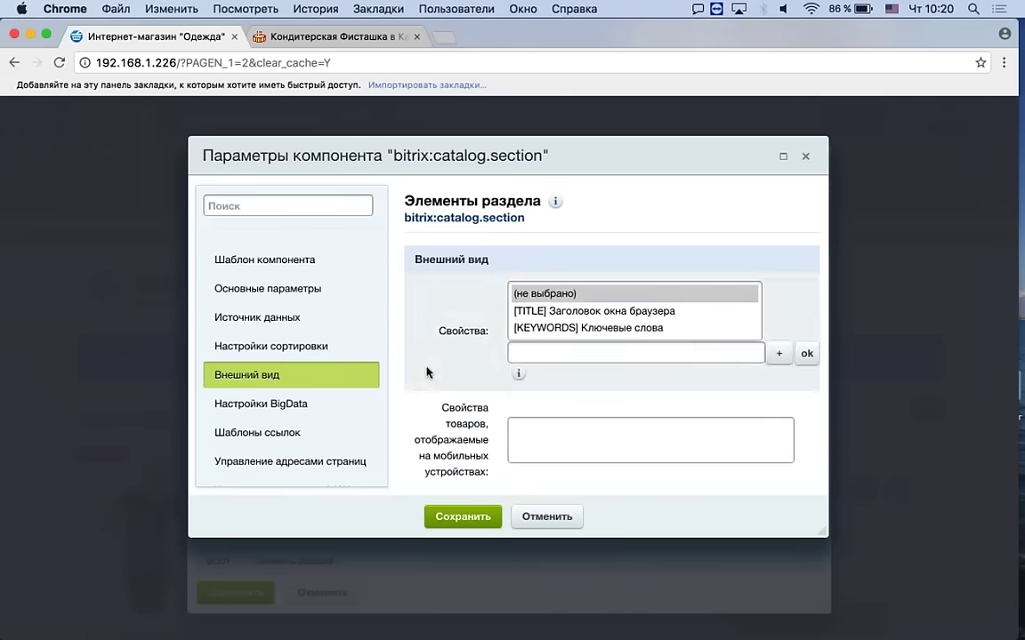
scroll(427, 373, "down", 3)
scroll(427, 373, "down", 5)
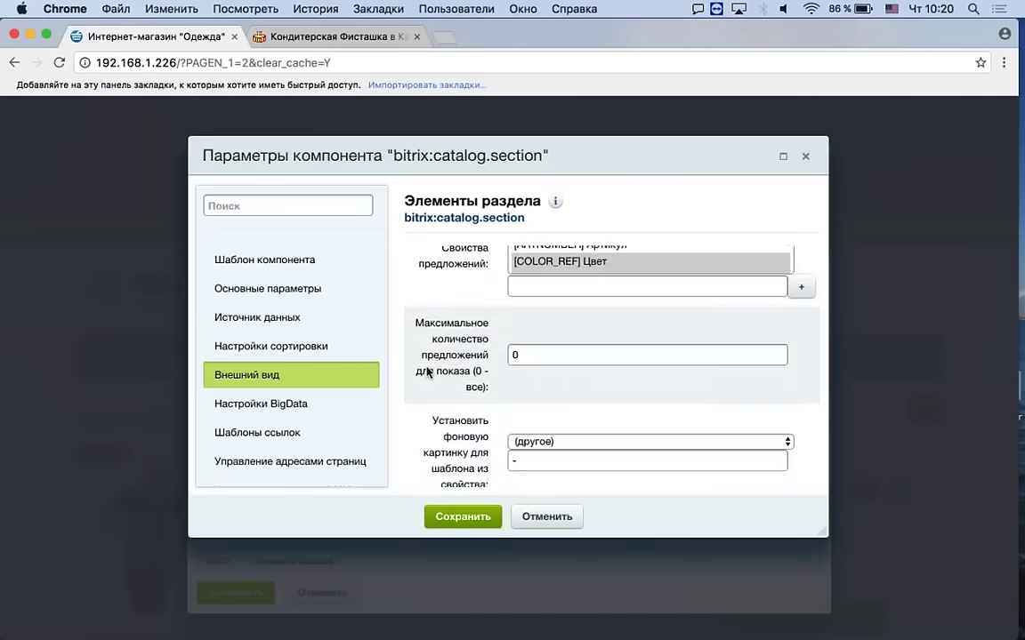
scroll(427, 372, "down", 10)
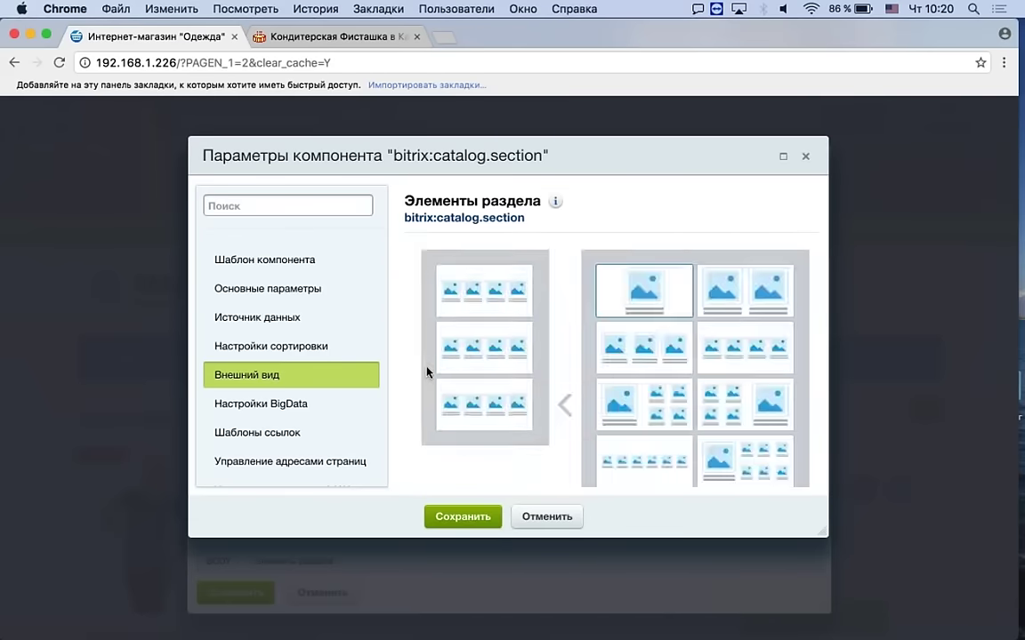
scroll(427, 372, "down", 5)
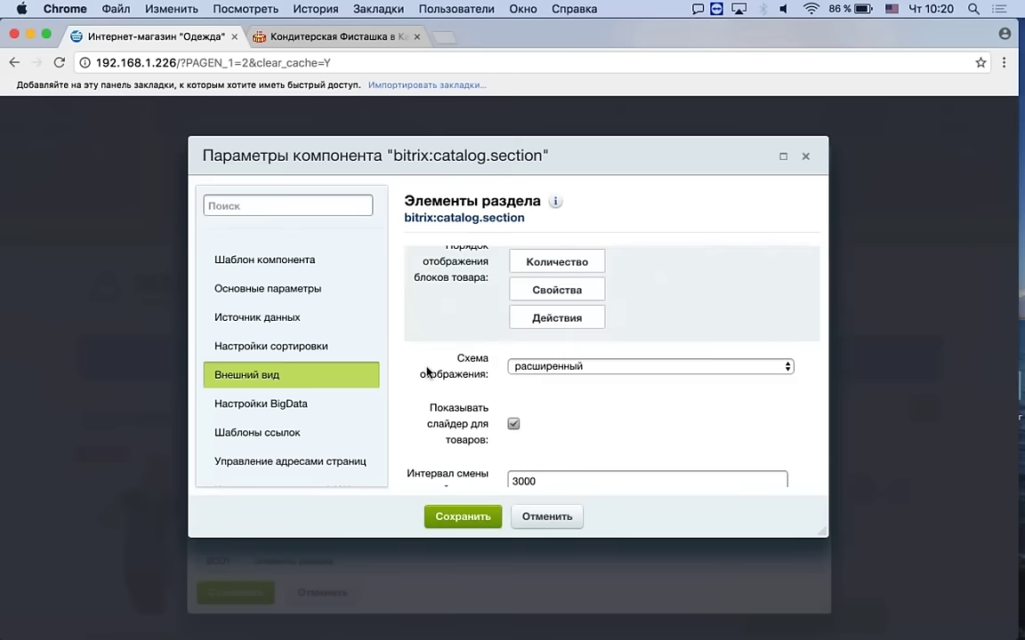
scroll(427, 372, "down", 3)
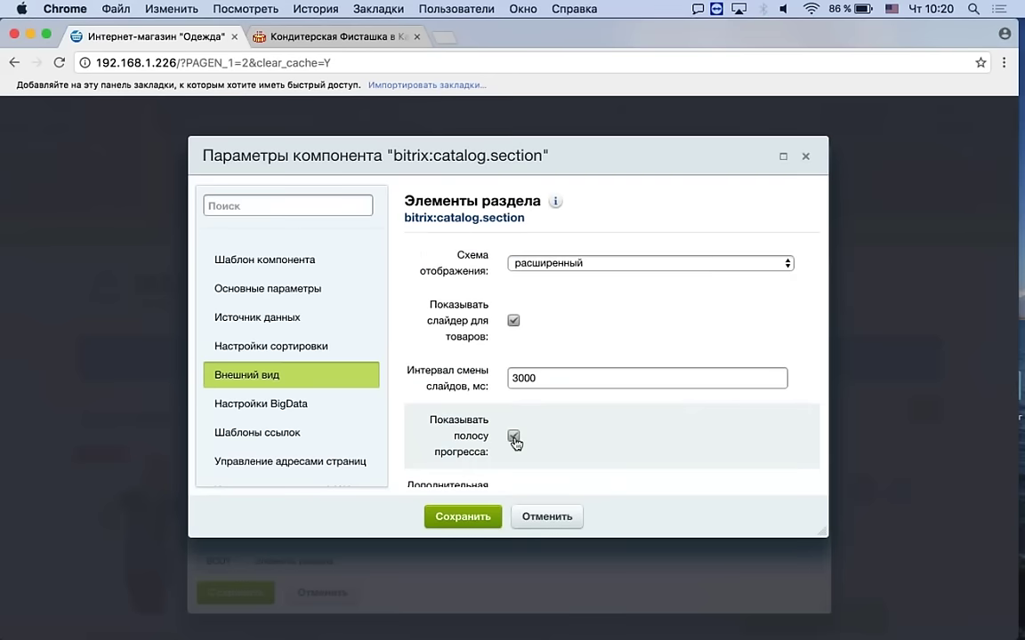
- Change 'Интервал смены слайдов' from 3000 to 5000 and save the component settings
left_click(510, 378)
key("Delete")
type("5")
left_click(450, 517)
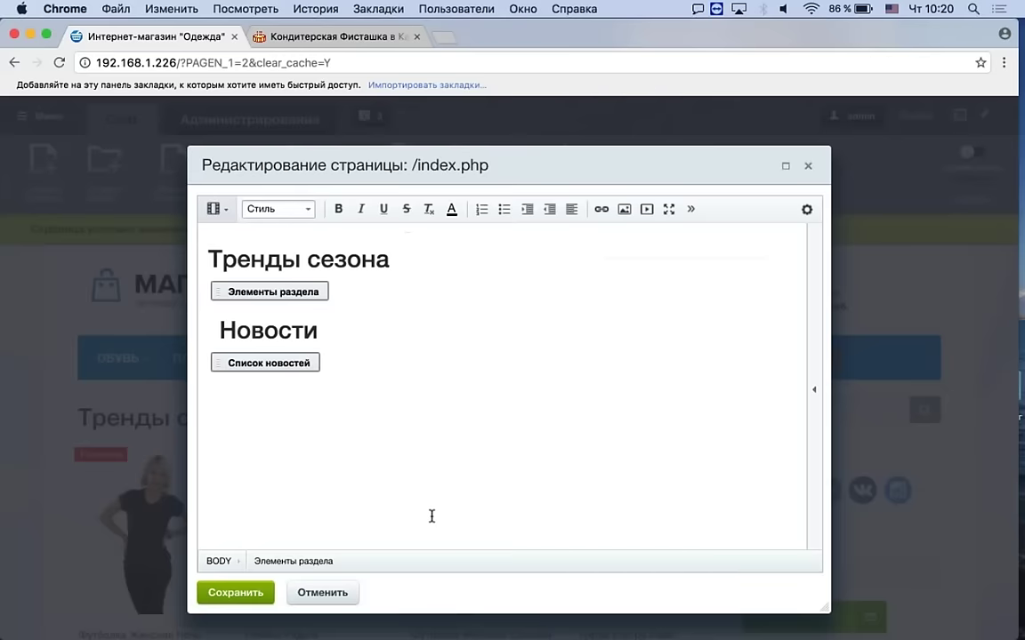
- Save the homepage, watch a Тренды сезона hover card slider, then switch to Кондитерская Фисташка
left_click(235, 592)
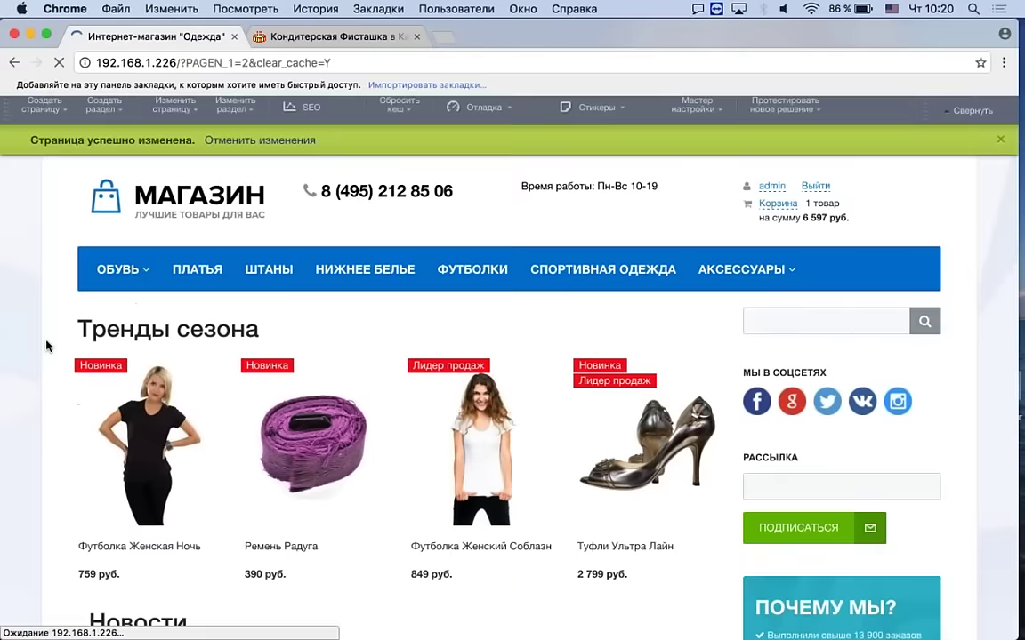
scroll(48, 346, "down", 3)
mouse_move(472, 451)
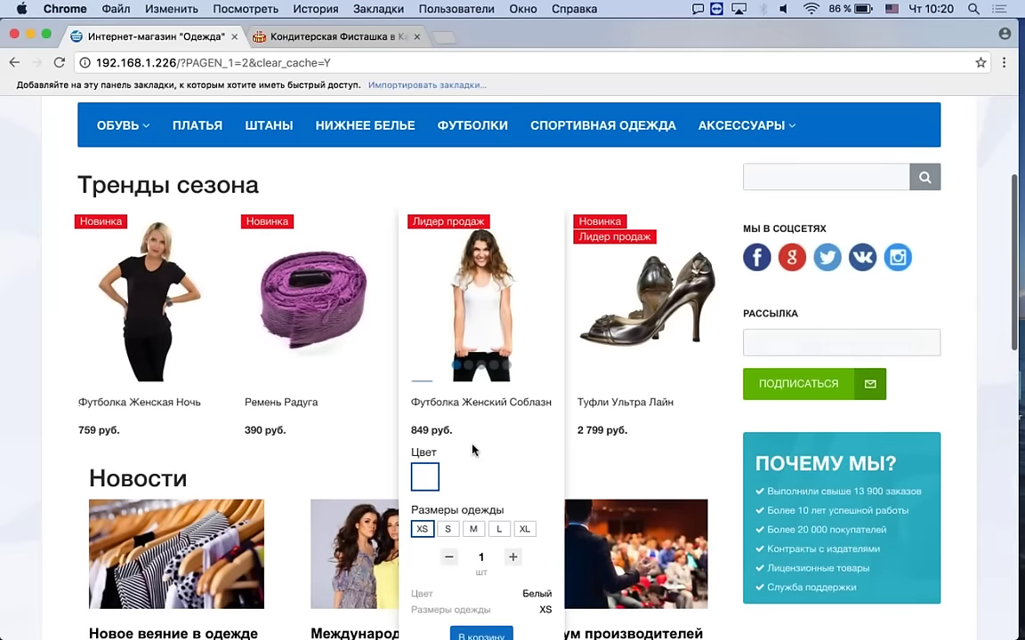
scroll(473, 451, "down", 1)
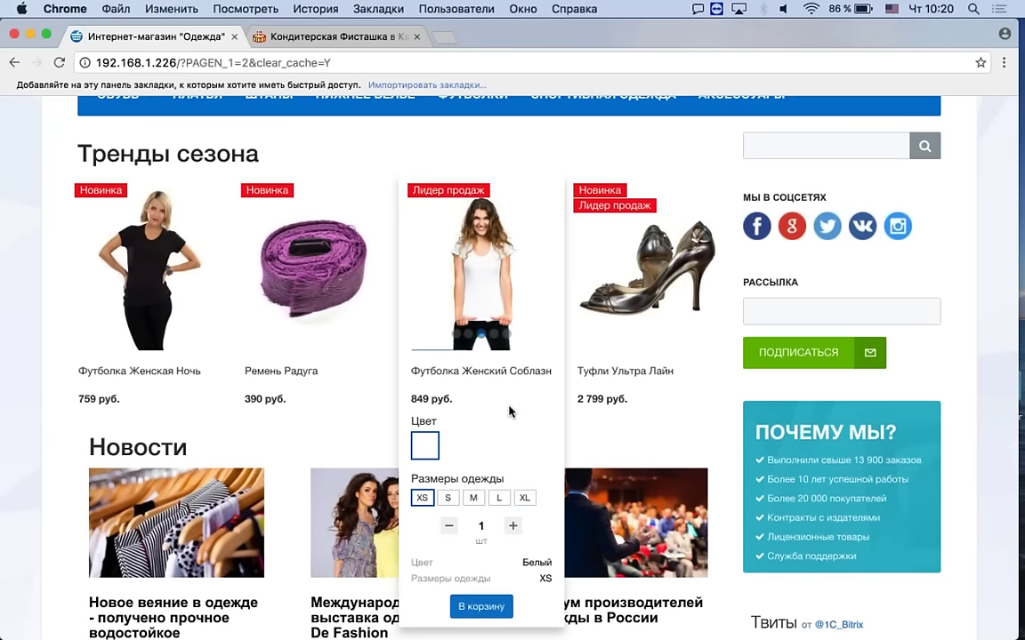
scroll(510, 411, "down", 1)
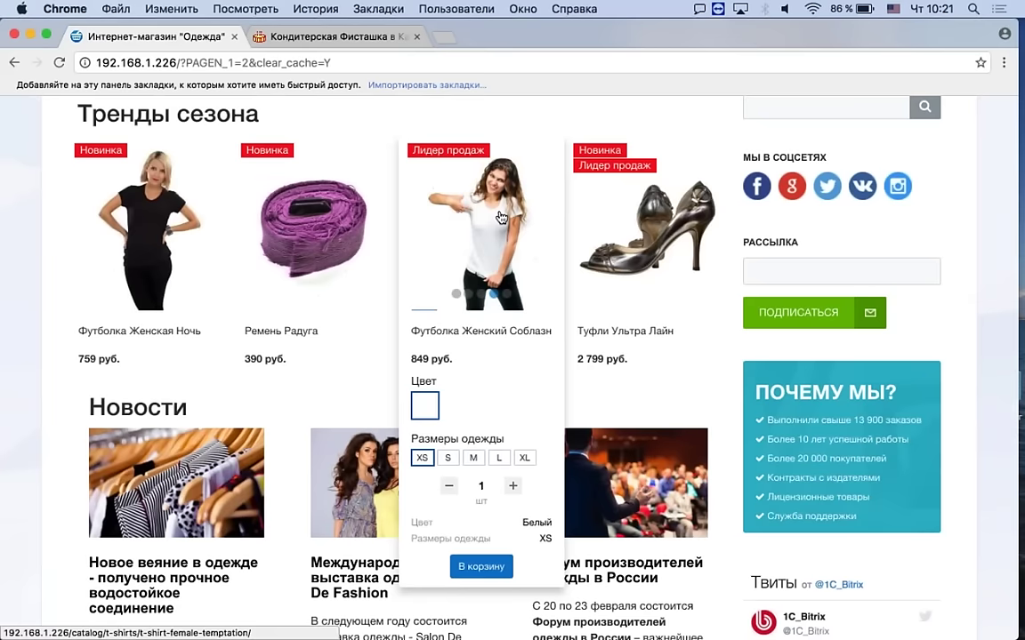
left_click(376, 42)
- View the Шоколадный пряник hover card on the tortik39.ru sweets page
mouse_move(325, 441)
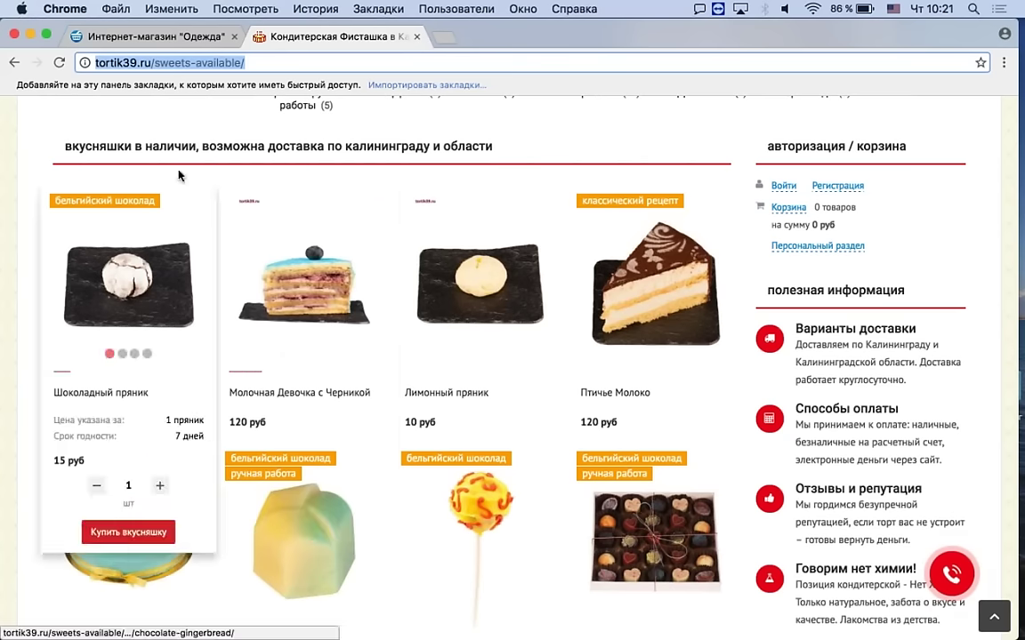
- Back on the clothing shop, open the page editor and the Элементы раздела settings
left_click(178, 37)
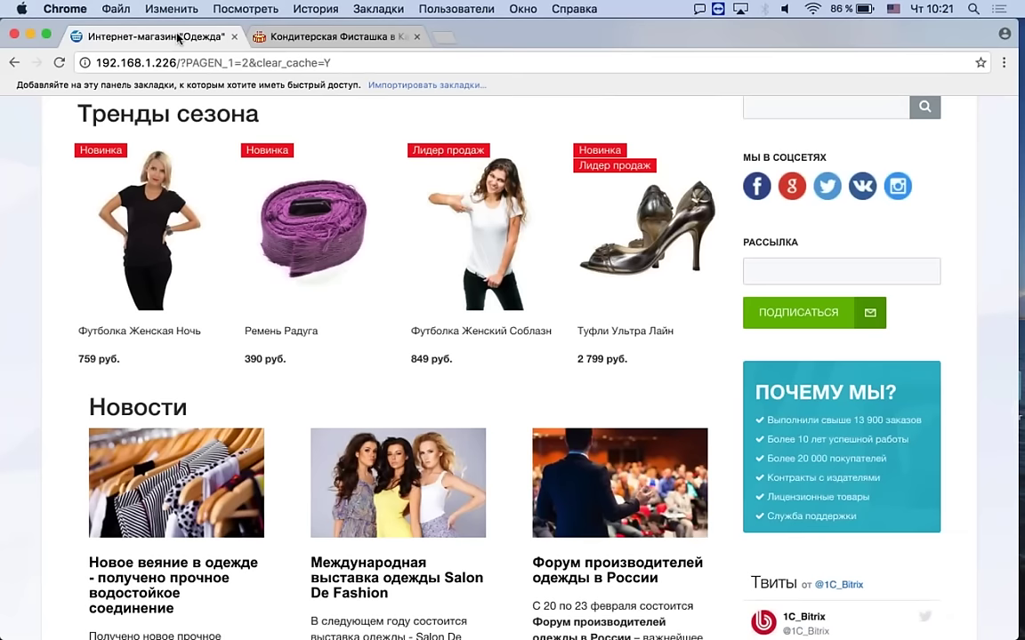
mouse_move(536, 386)
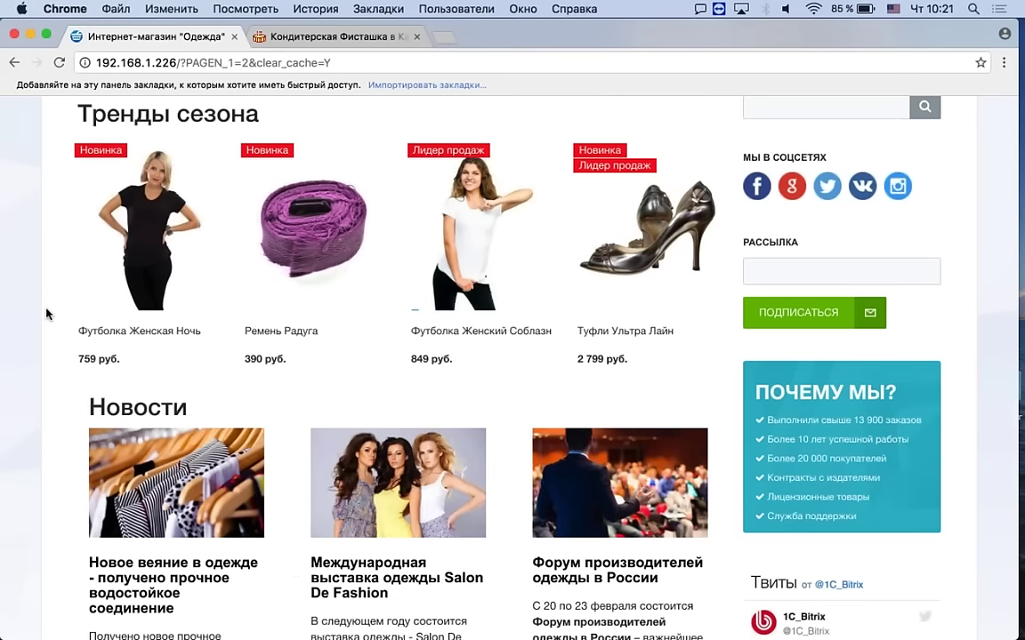
scroll(48, 313, "up", 3)
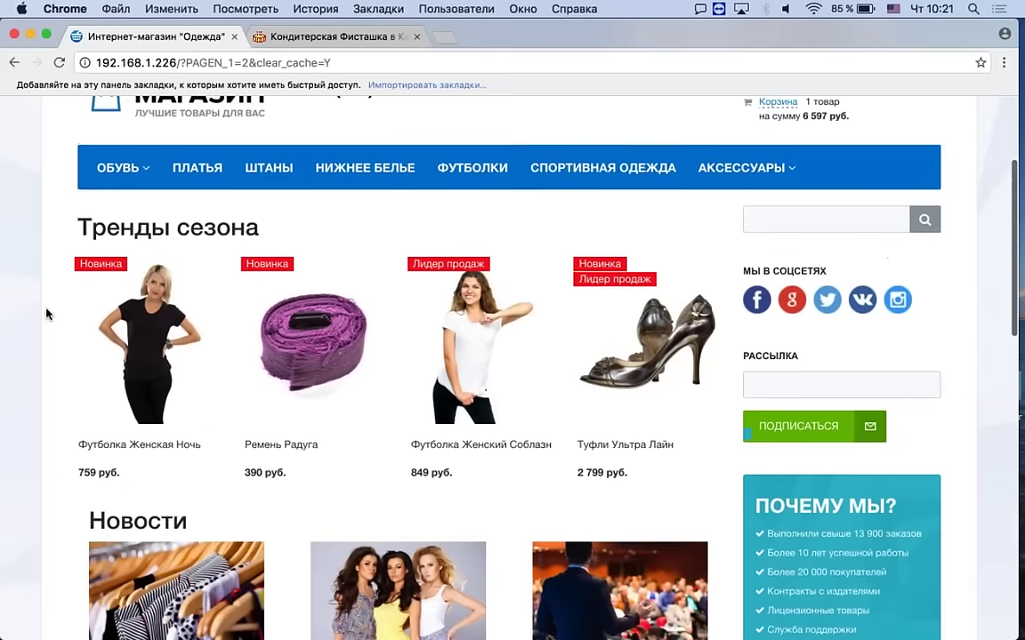
scroll(47, 313, "up", 4)
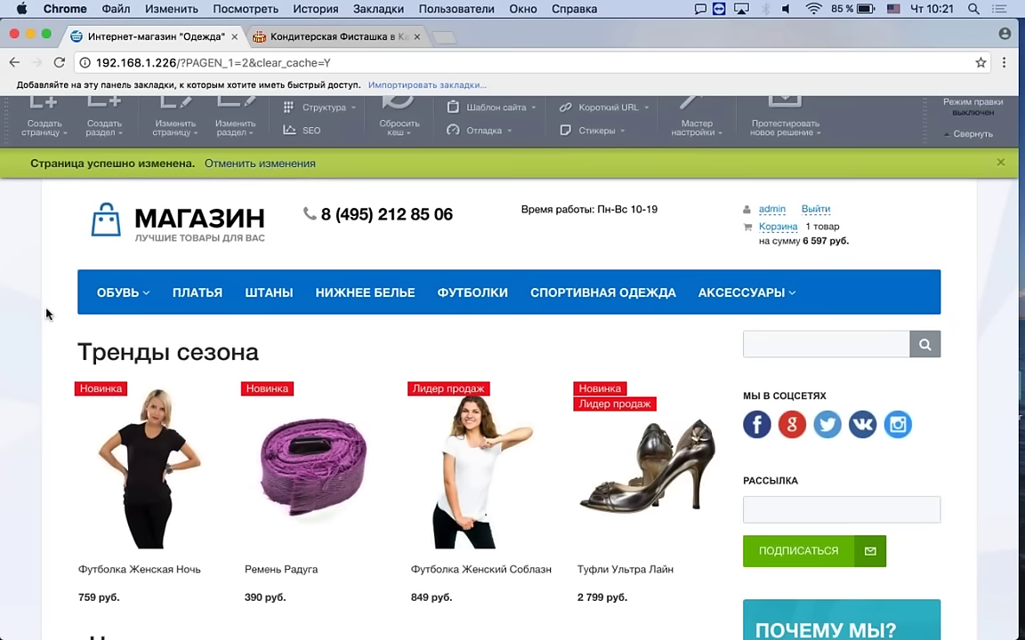
scroll(47, 313, "up", 1)
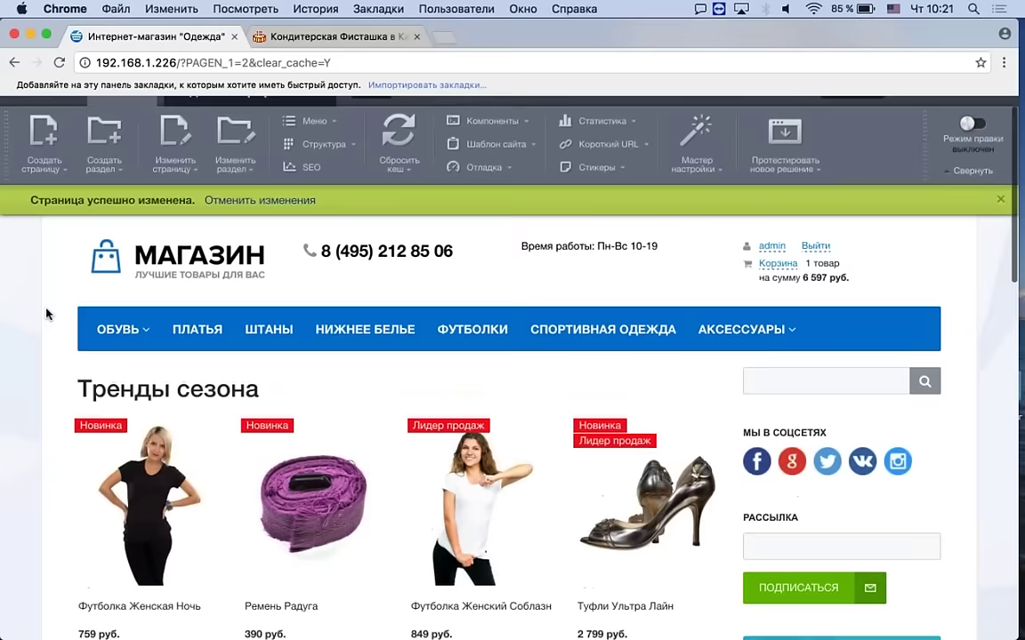
left_click(174, 141)
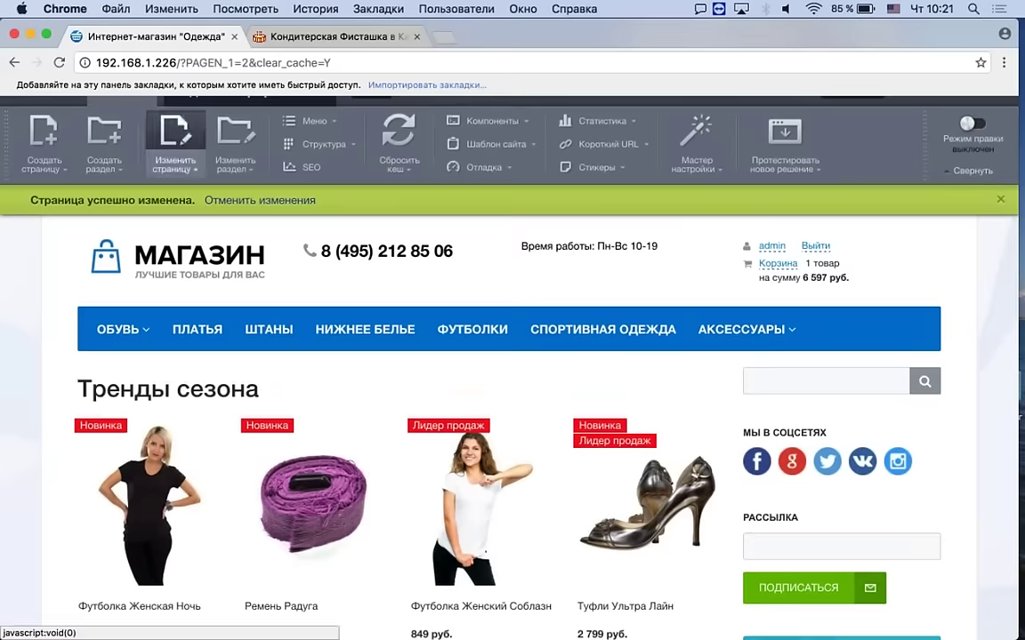
double_click(295, 291)
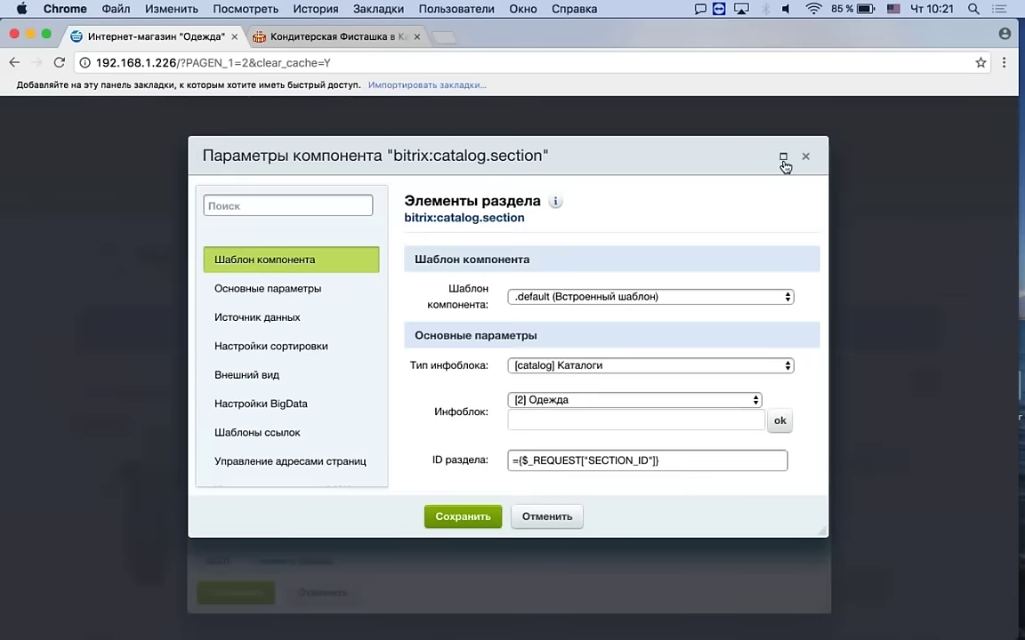
- Delete the Новинка and Лидер продаж conditions from Фильтр товаров in Источник данных
left_click(783, 155)
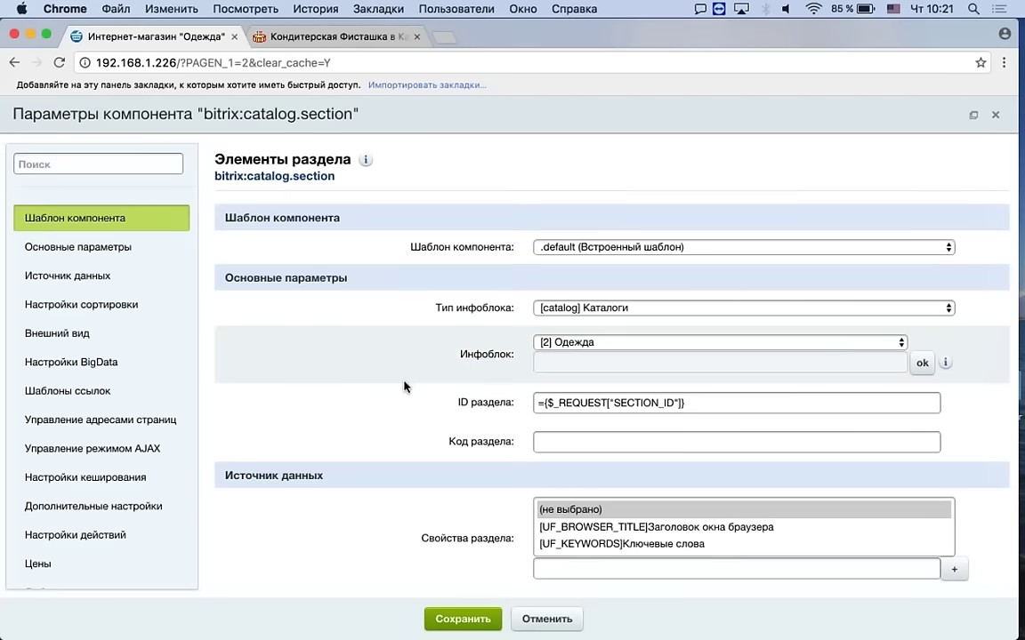
left_click(68, 275)
left_click(984, 367)
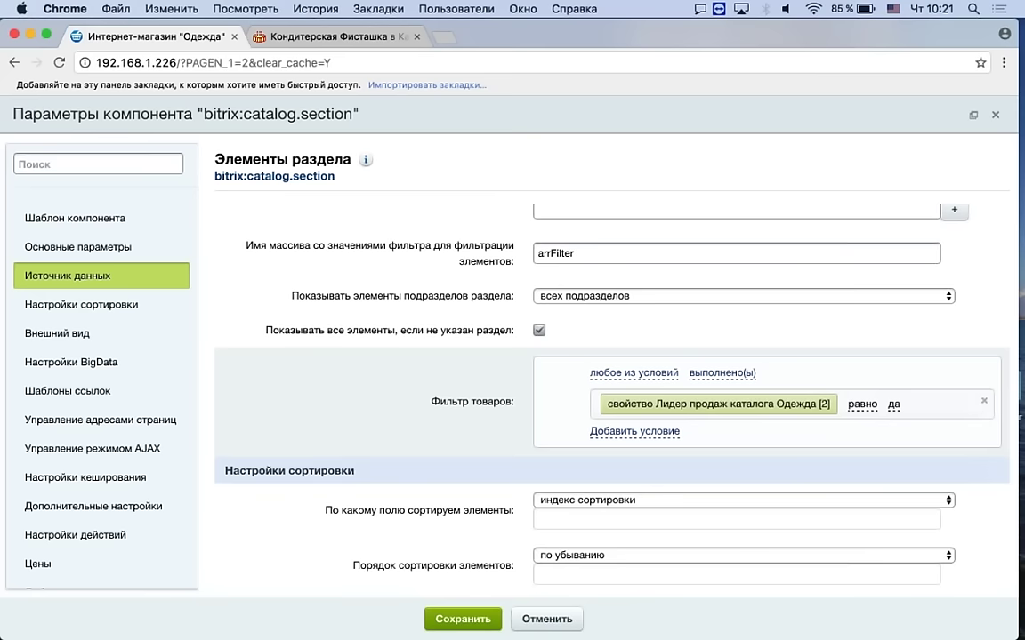
left_click(984, 401)
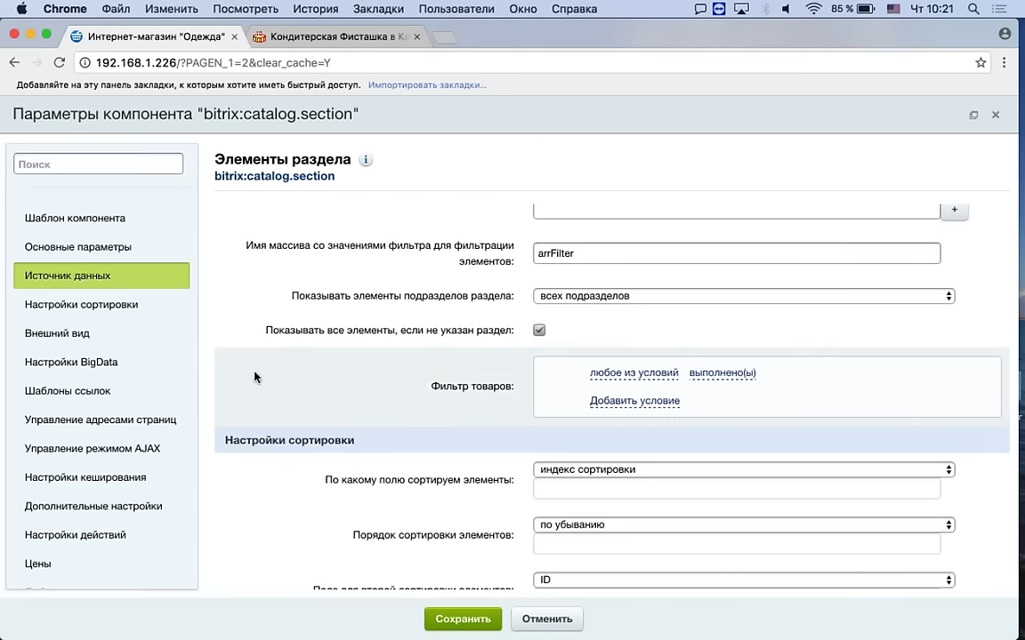
- Expand the Настройки постраничной навигации section
scroll(98, 454, "down", 3)
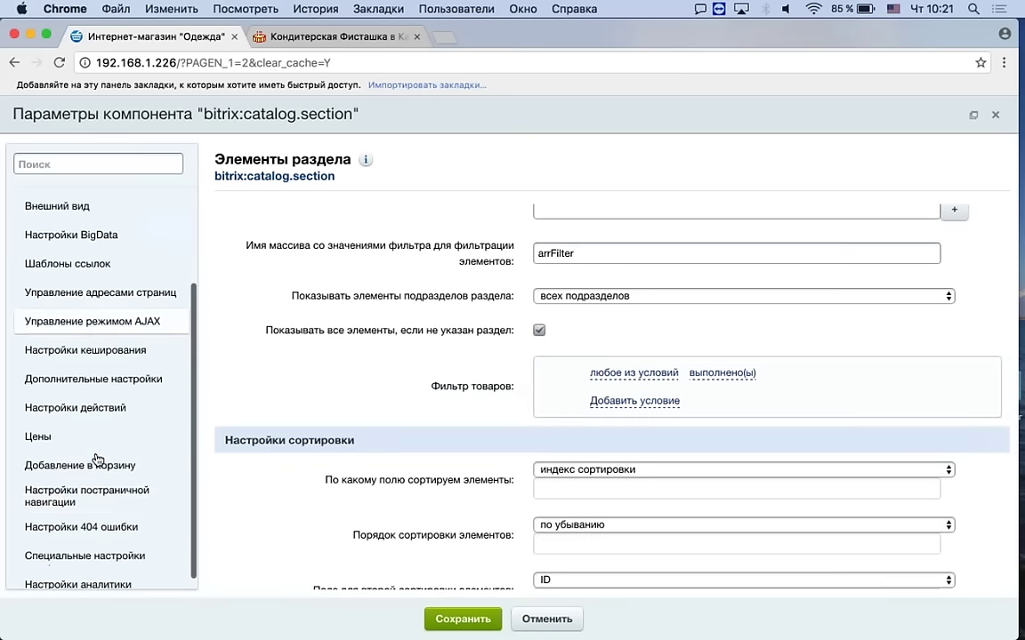
left_click(86, 495)
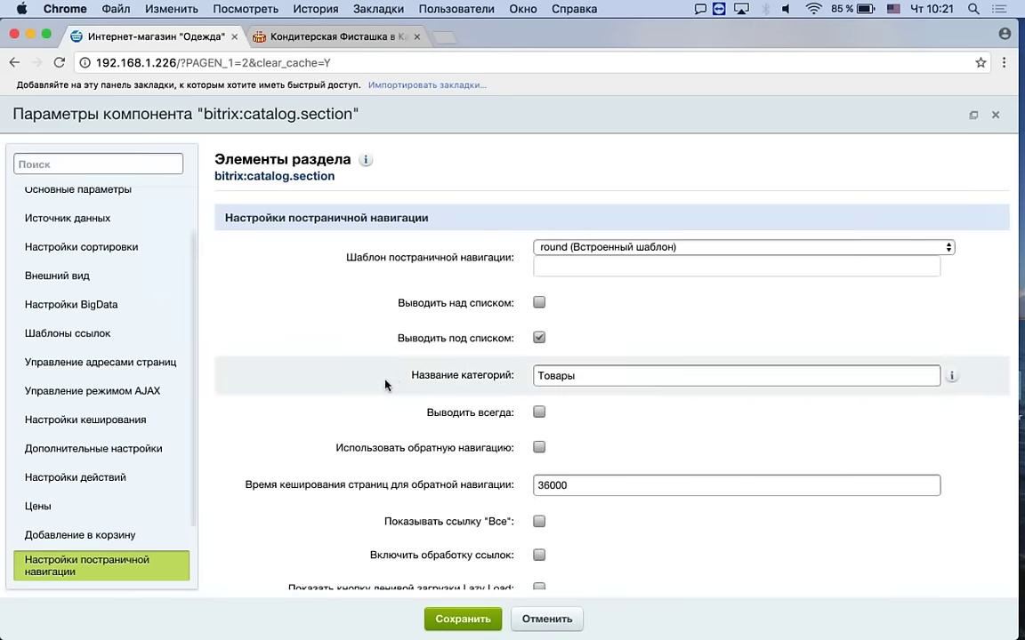
scroll(311, 401, "down", 3)
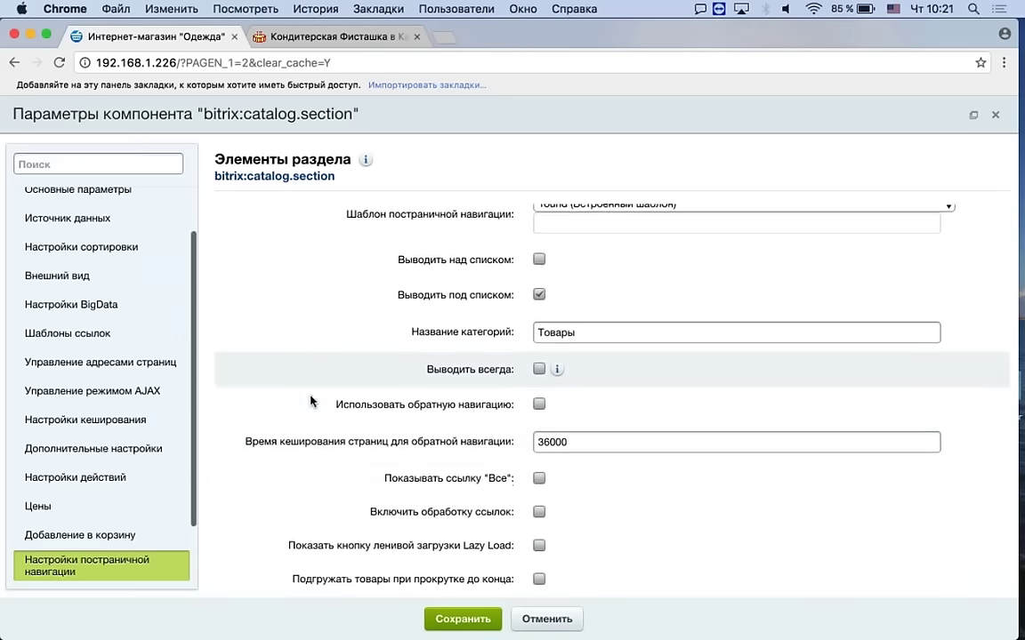
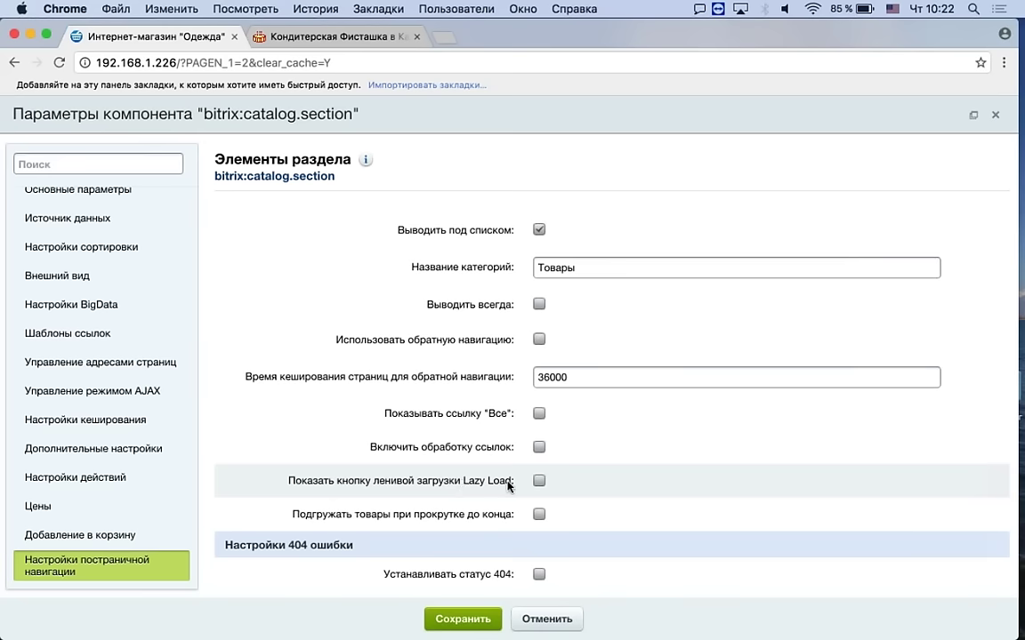
- Turn on the Lazy Load show-more button in pagination settings, then save the component and the page
left_click(539, 481)
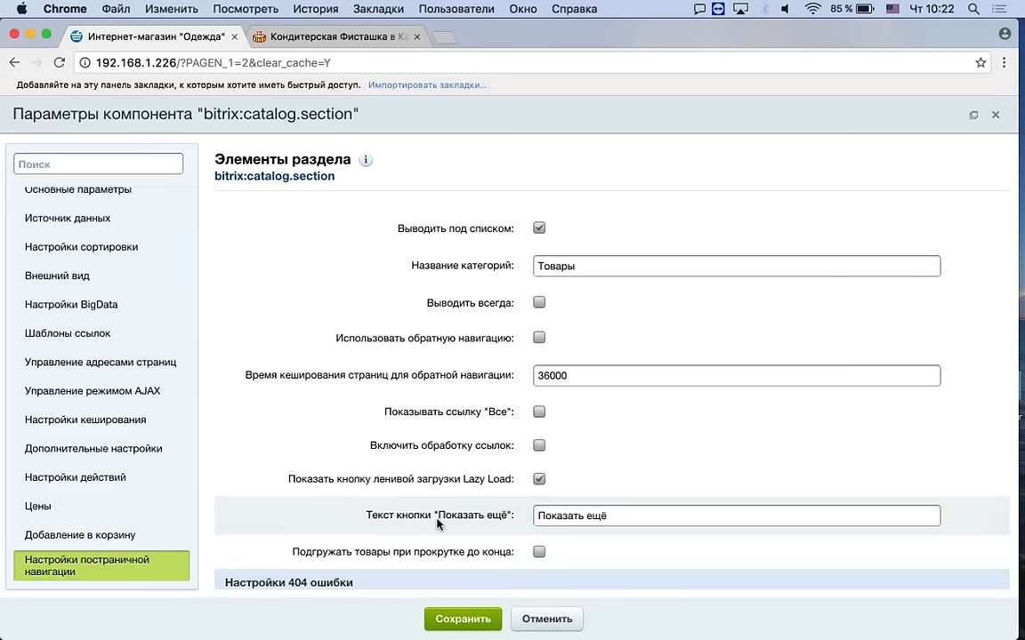
scroll(436, 524, "down", 1)
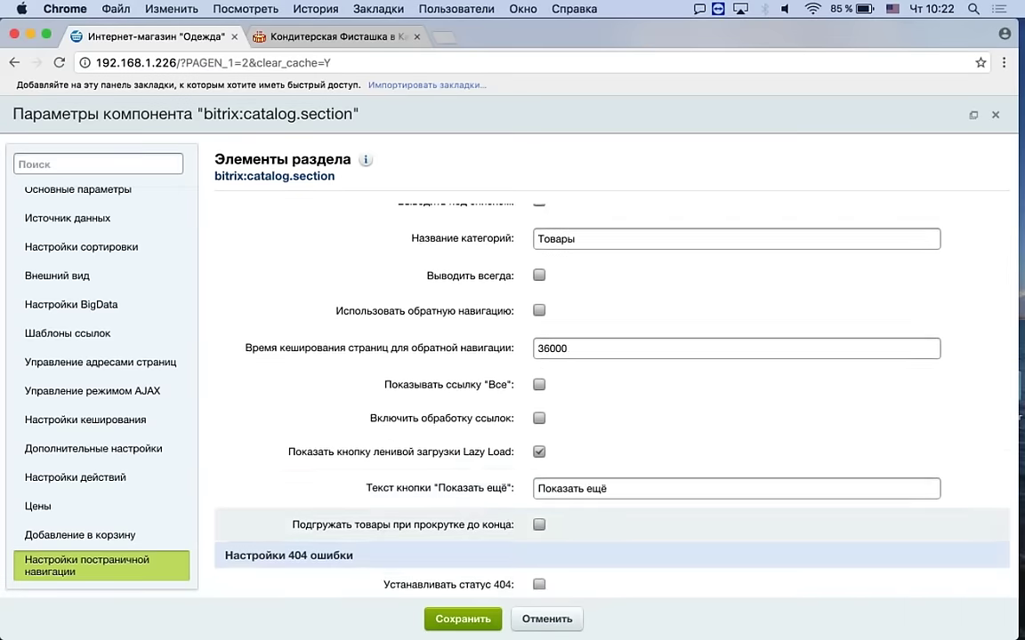
scroll(437, 524, "down", 2)
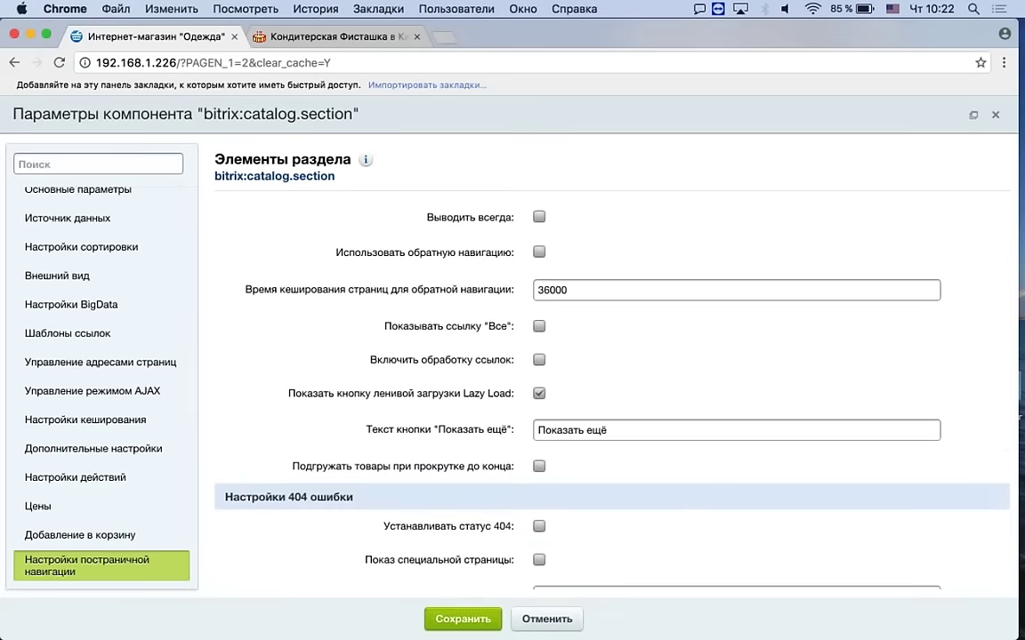
left_click(463, 619)
left_click(228, 617)
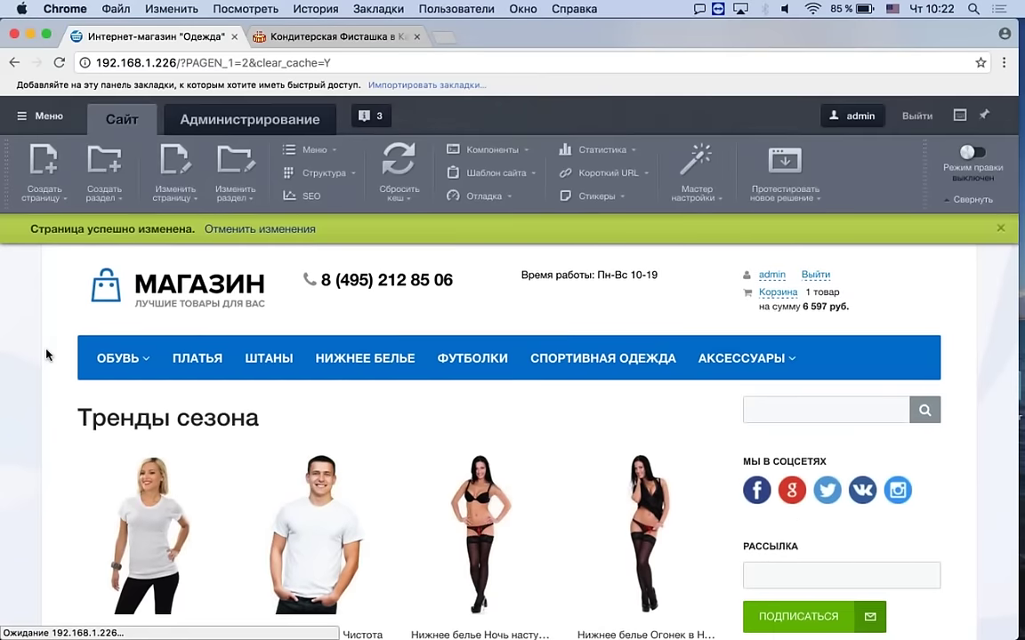
- Scroll to the bottom of the product list and load the next batch with 'Показать ещё'
scroll(46, 355, "down", 1)
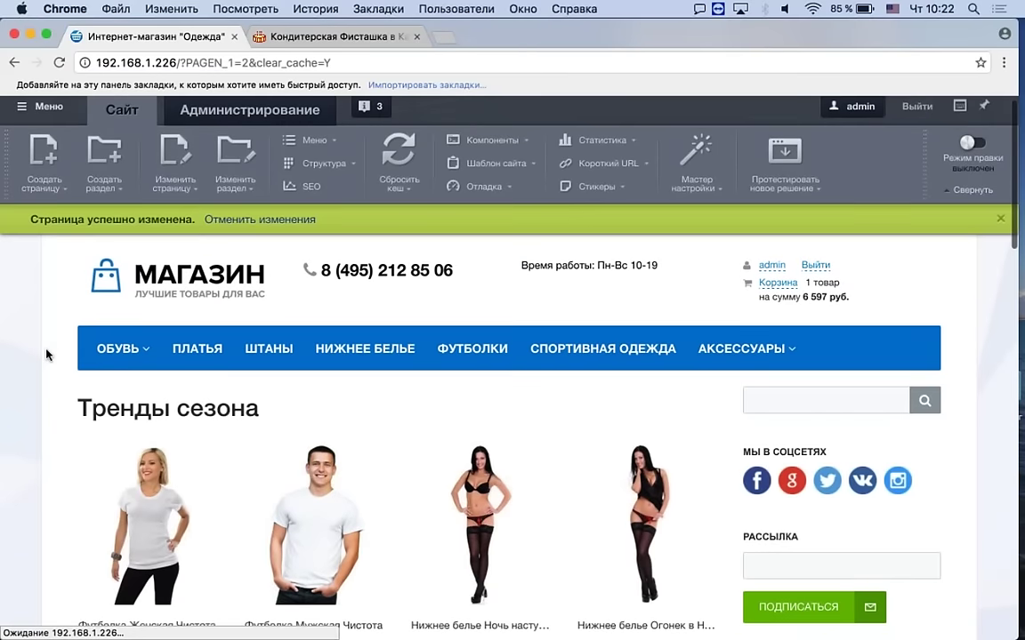
scroll(46, 355, "down", 6)
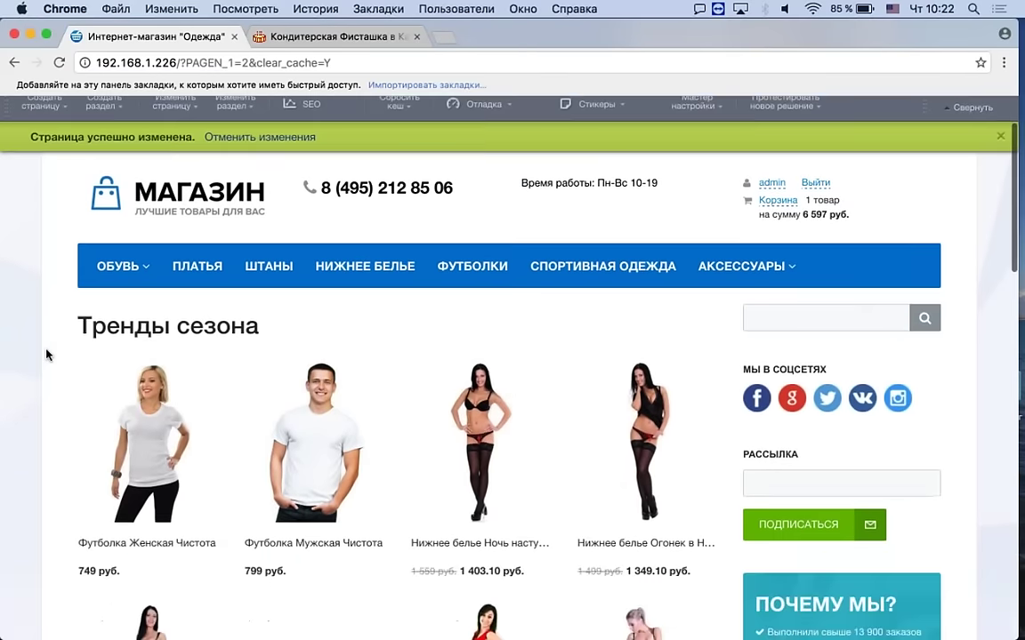
scroll(47, 355, "up", 3)
scroll(46, 355, "down", 5)
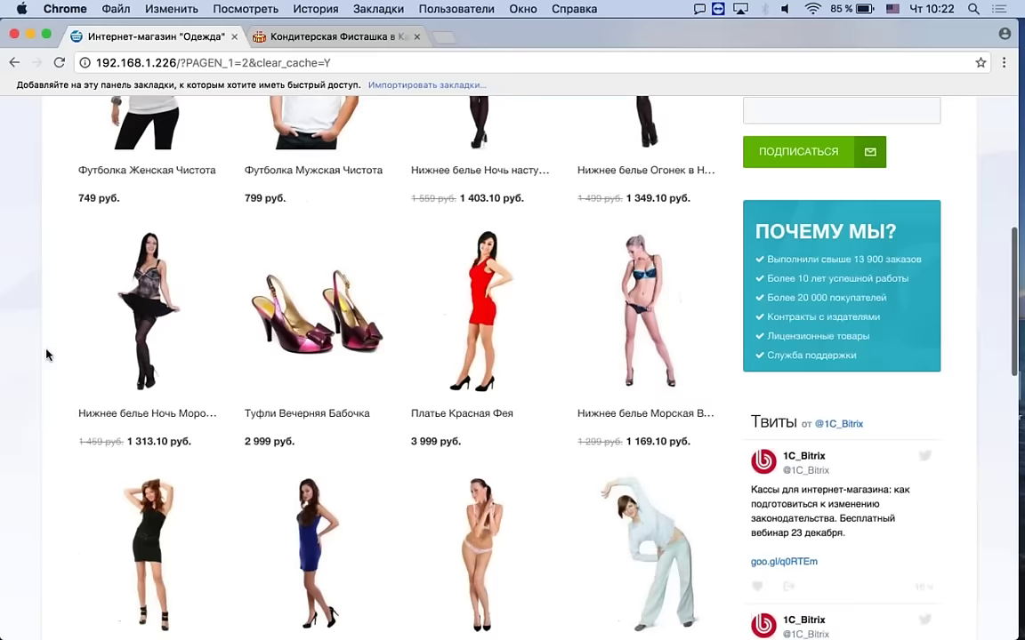
scroll(46, 355, "up", 2)
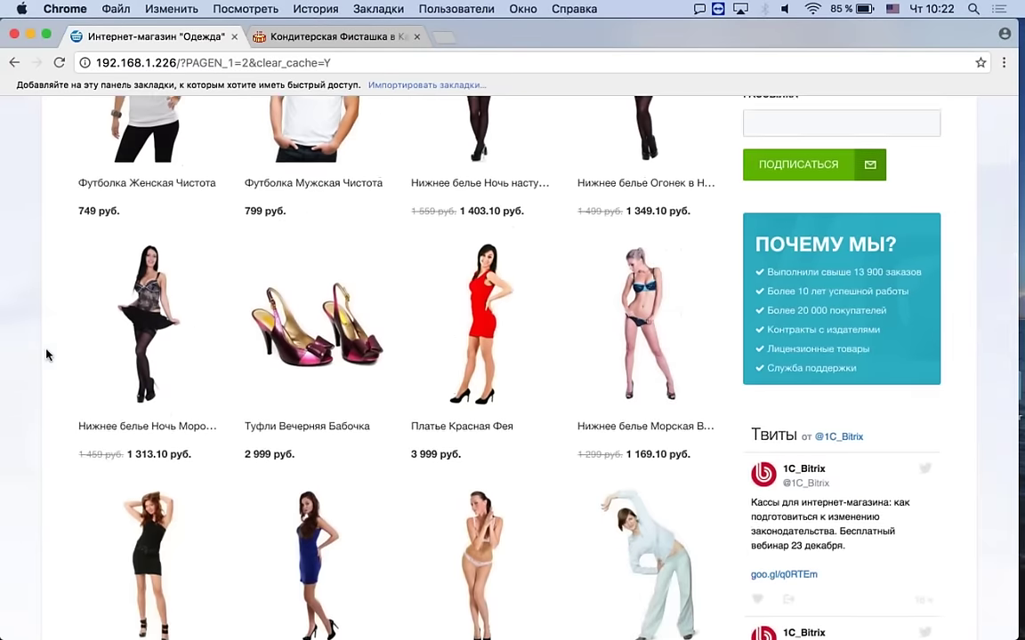
scroll(46, 355, "up", 2)
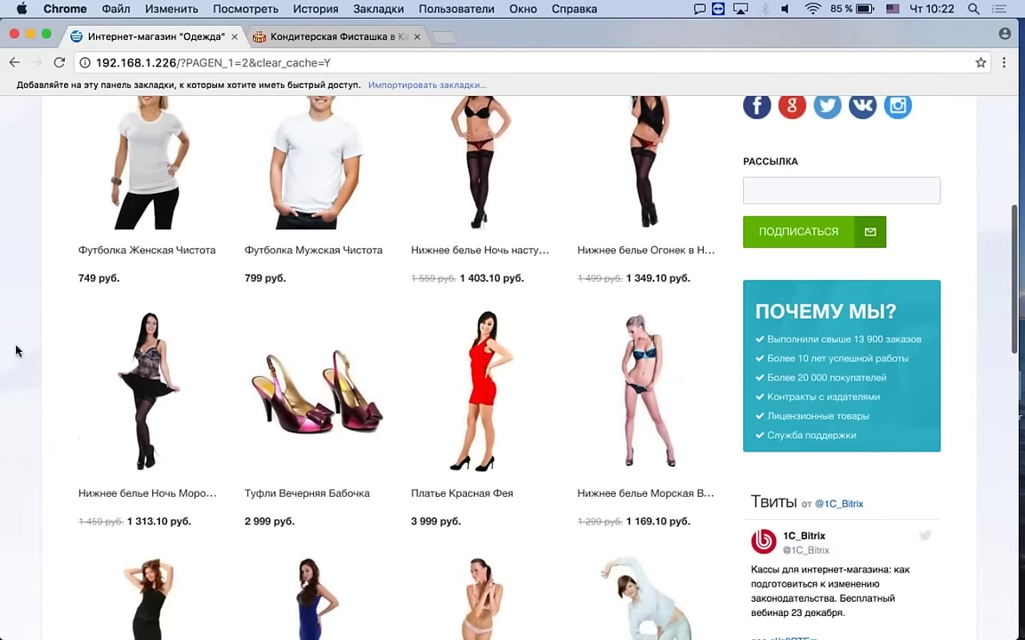
scroll(29, 347, "down", 5)
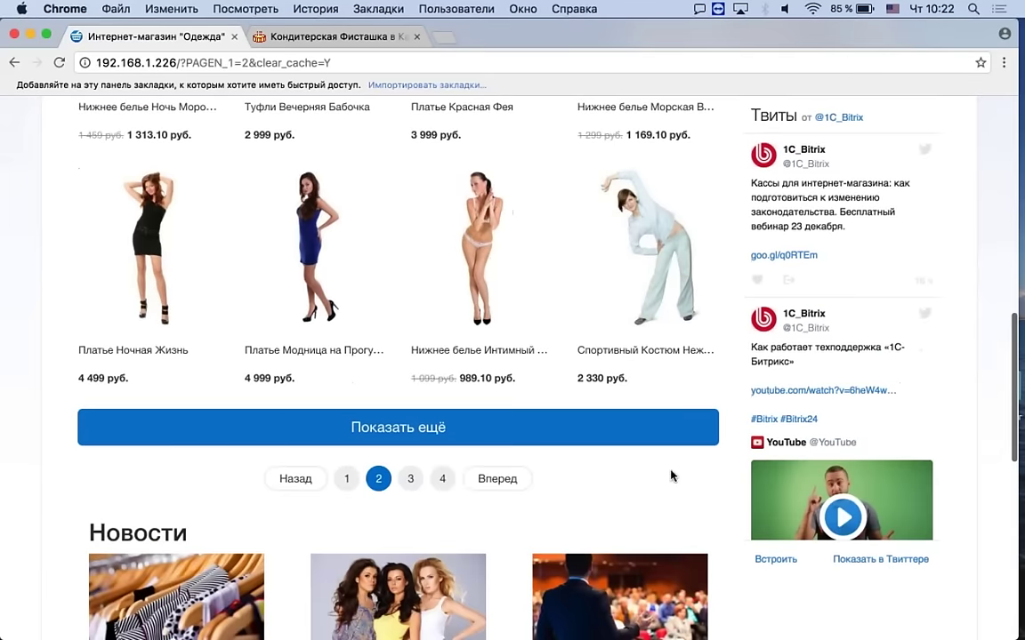
left_click(556, 439)
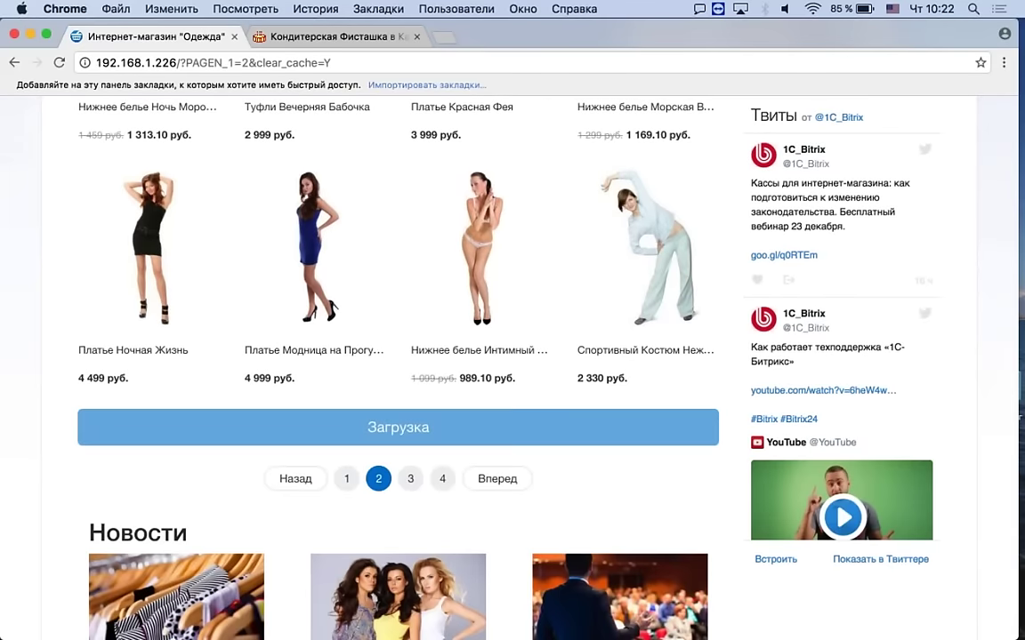
- Review the appended products, then reset the site cache from the admin toolbar
scroll(801, 516, "down", 4)
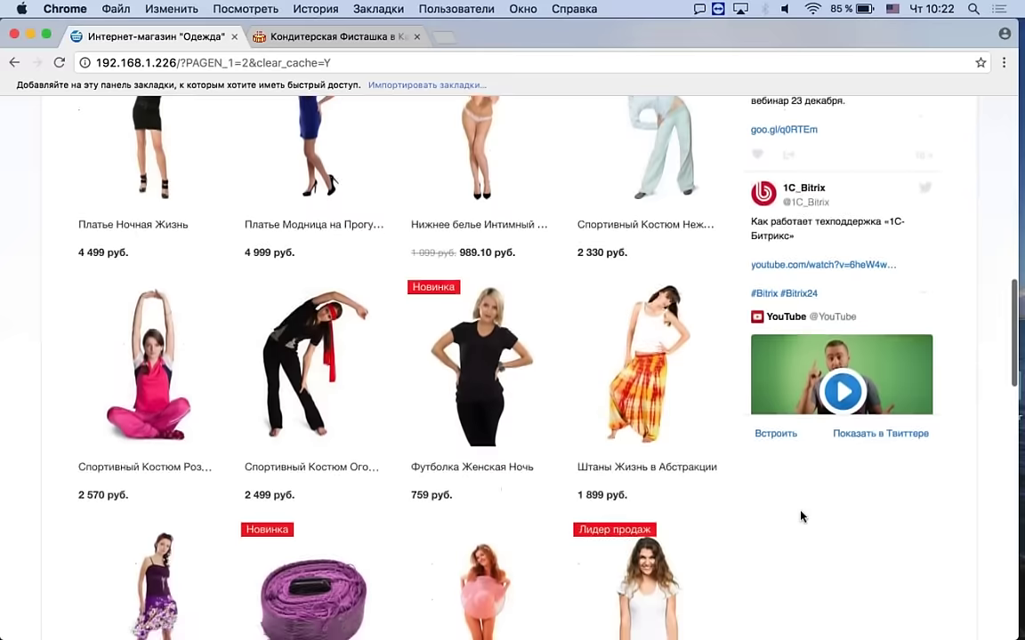
scroll(801, 516, "down", 3)
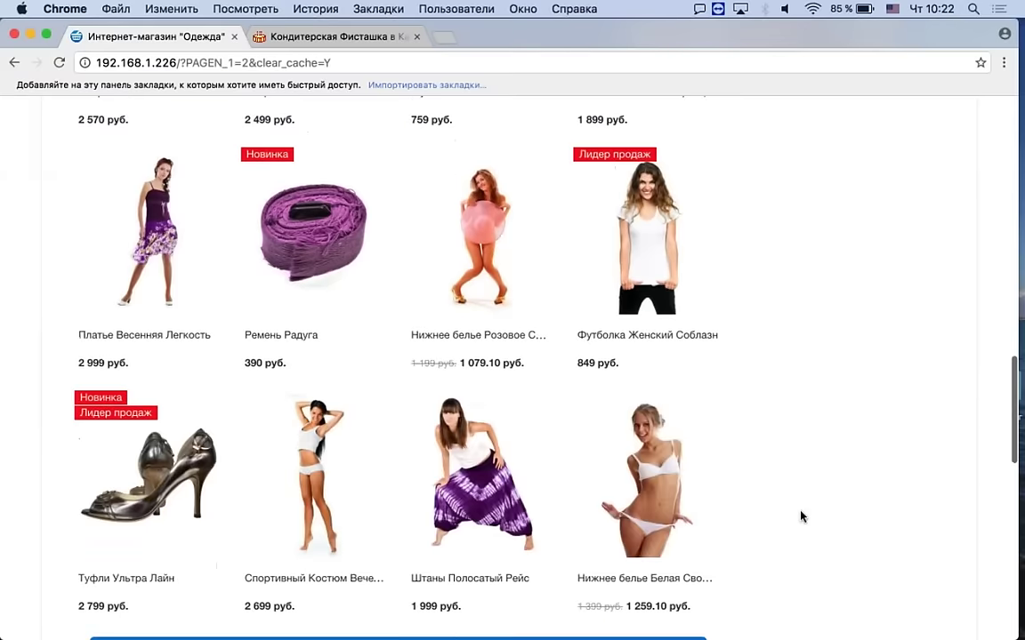
scroll(800, 516, "up", 3)
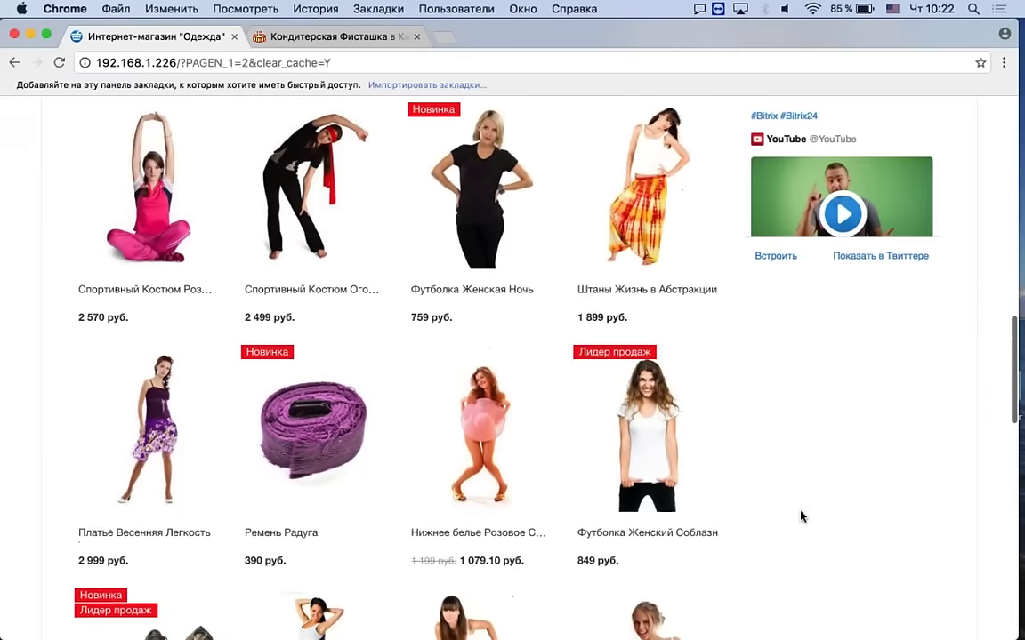
scroll(800, 516, "down", 4)
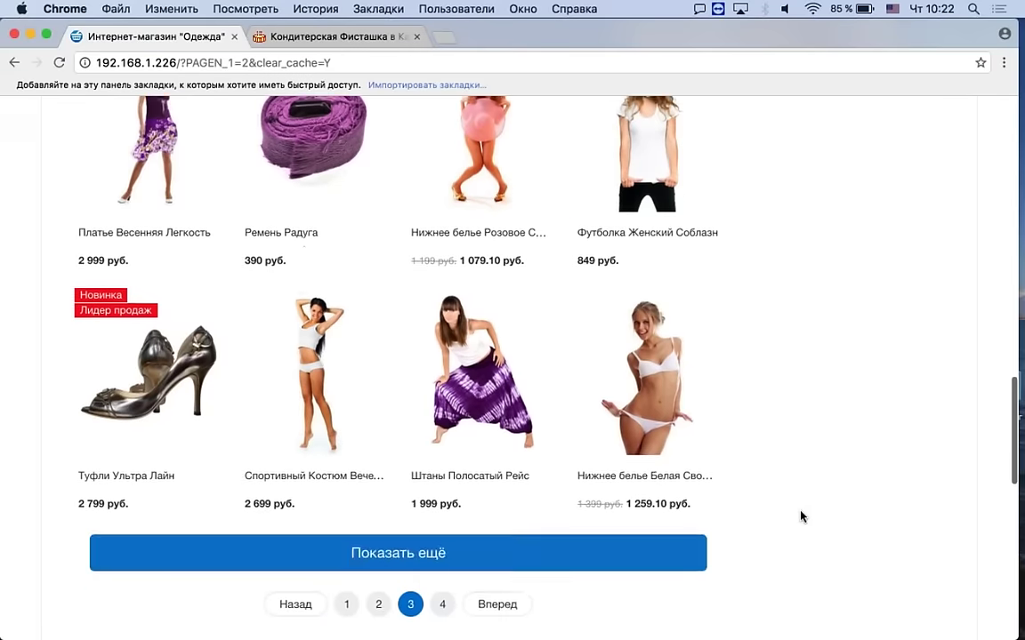
scroll(737, 519, "down", 2)
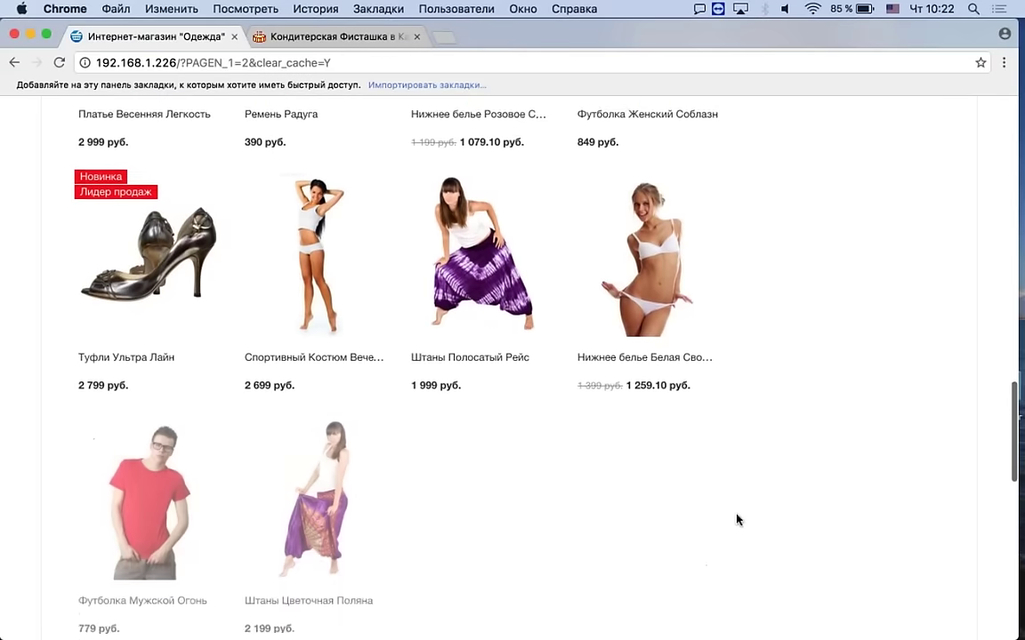
scroll(736, 520, "down", 3)
scroll(737, 520, "up", 1)
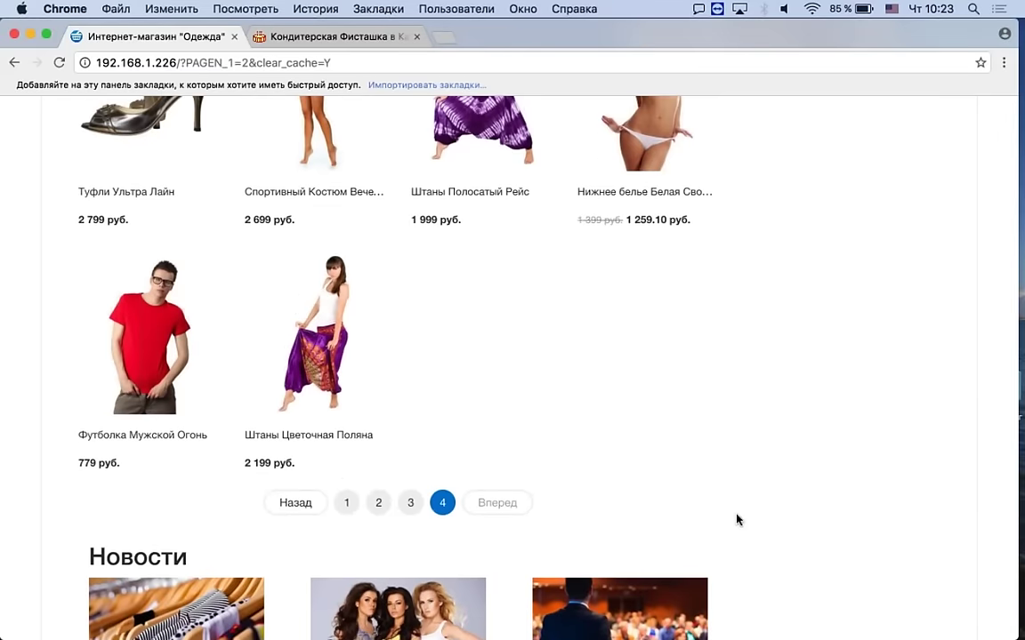
scroll(737, 520, "up", 3)
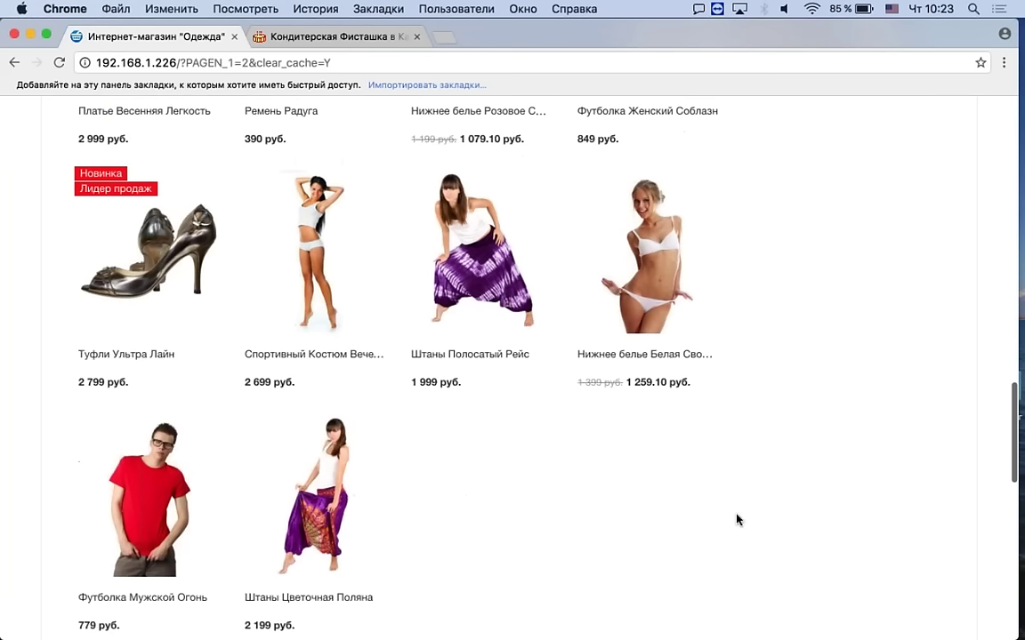
scroll(736, 520, "up", 8)
scroll(736, 519, "up", 15)
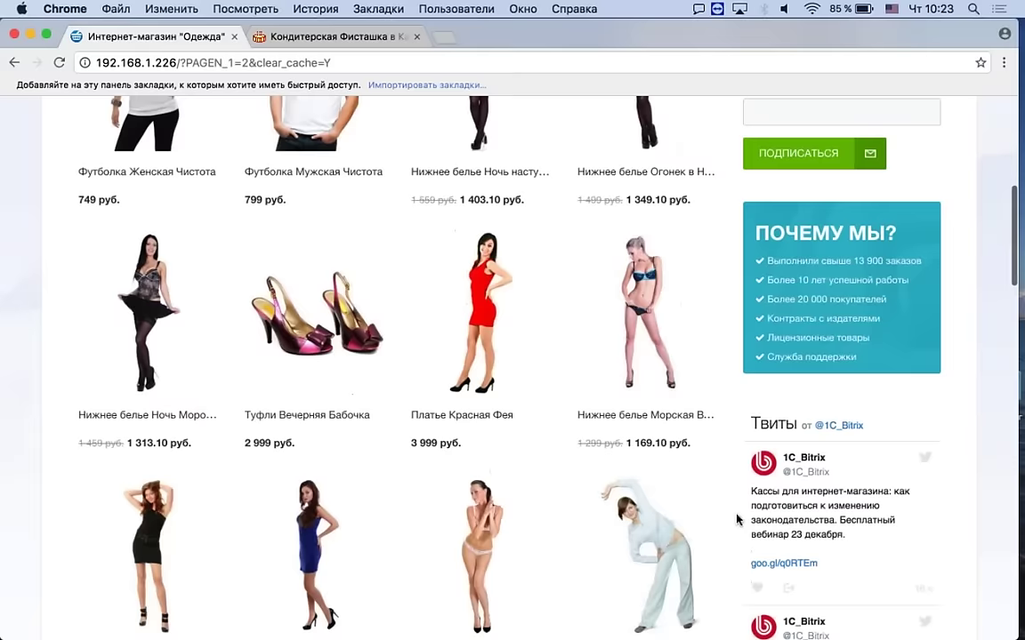
scroll(736, 519, "up", 6)
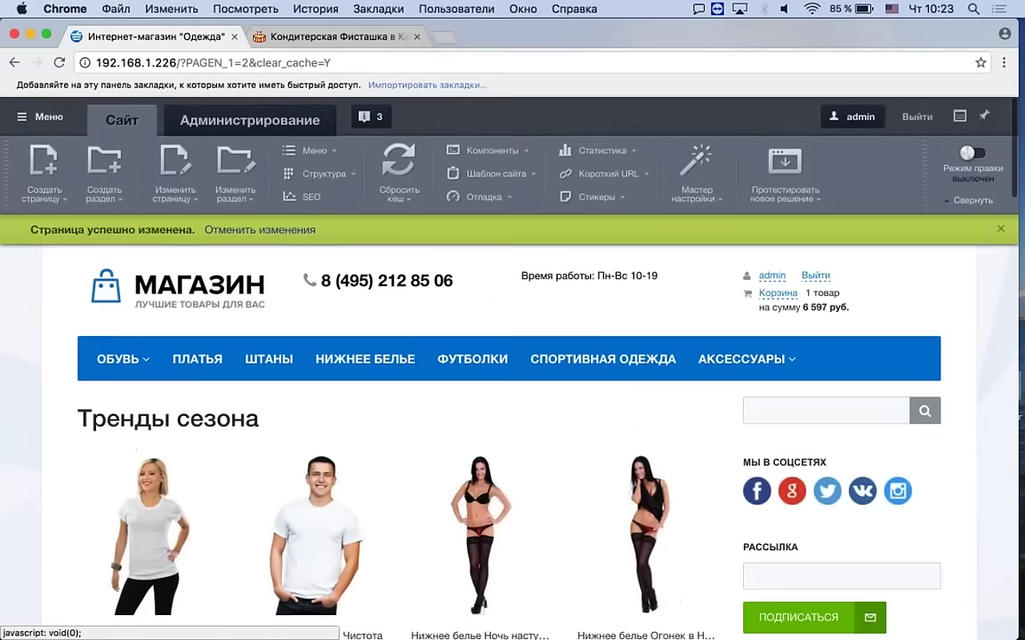
left_click(398, 169)
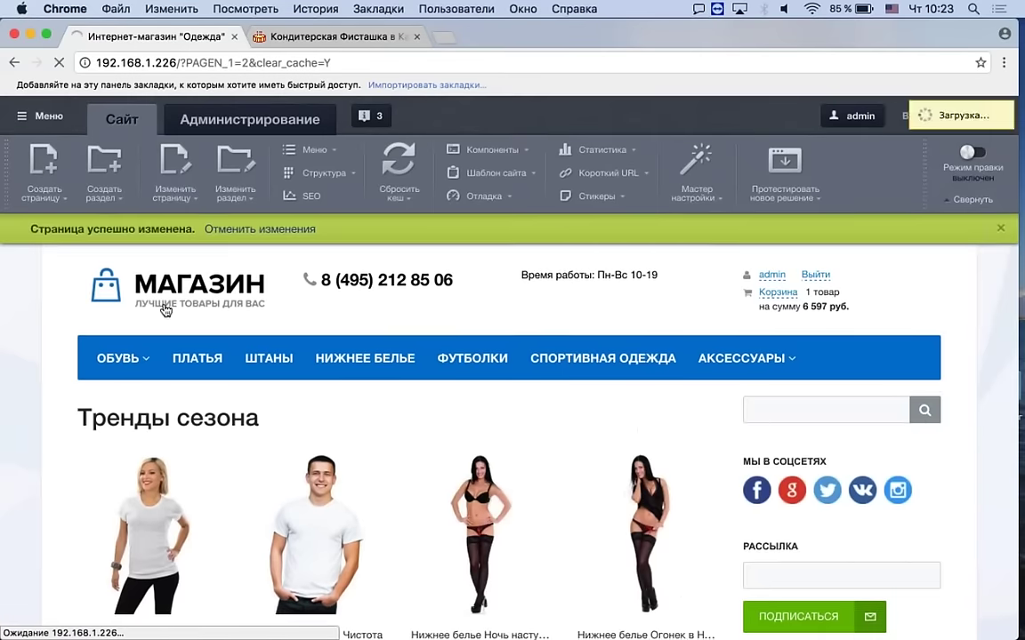
- Strip the query parameters from the address to reload the plain store home page
left_click_drag(182, 64, 459, 77)
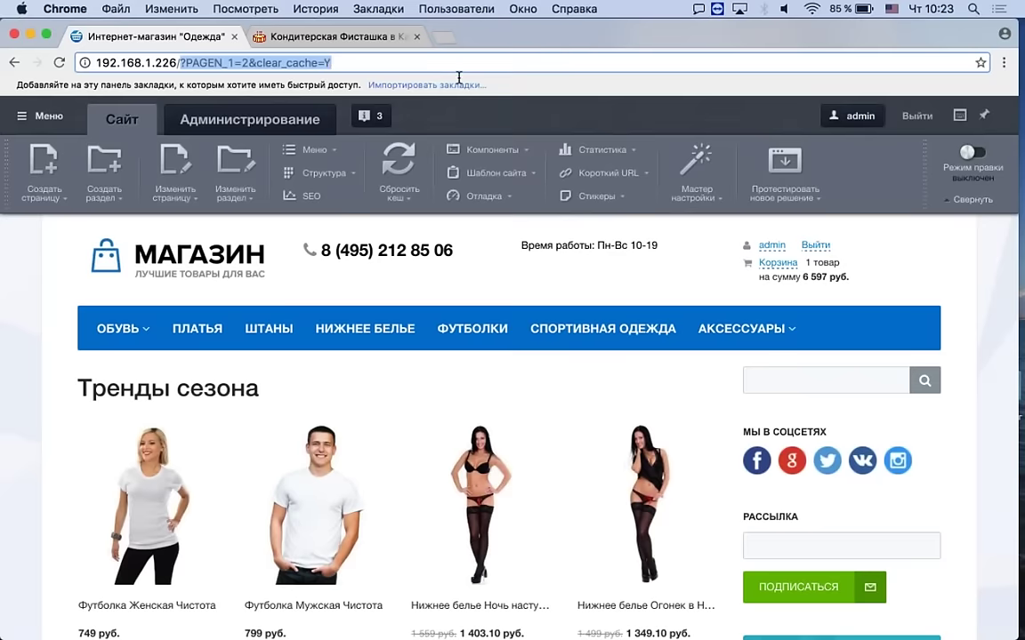
key("BackSpace")
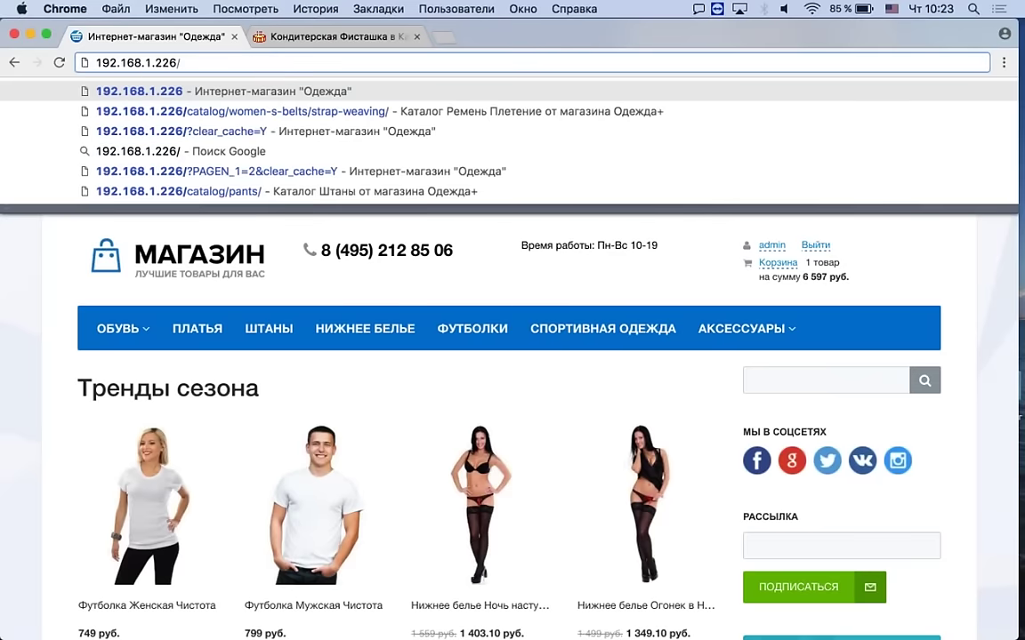
key("Return")
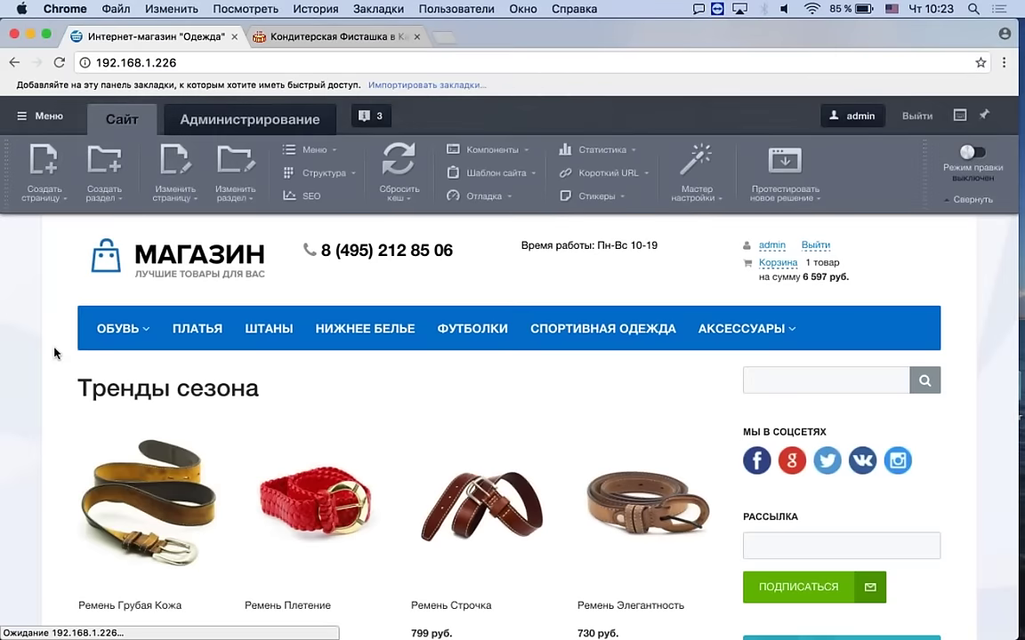
- Load another batch of products with 'Показать ещё' and scroll through the grown grid
scroll(54, 354, "down", 10)
left_click(526, 445)
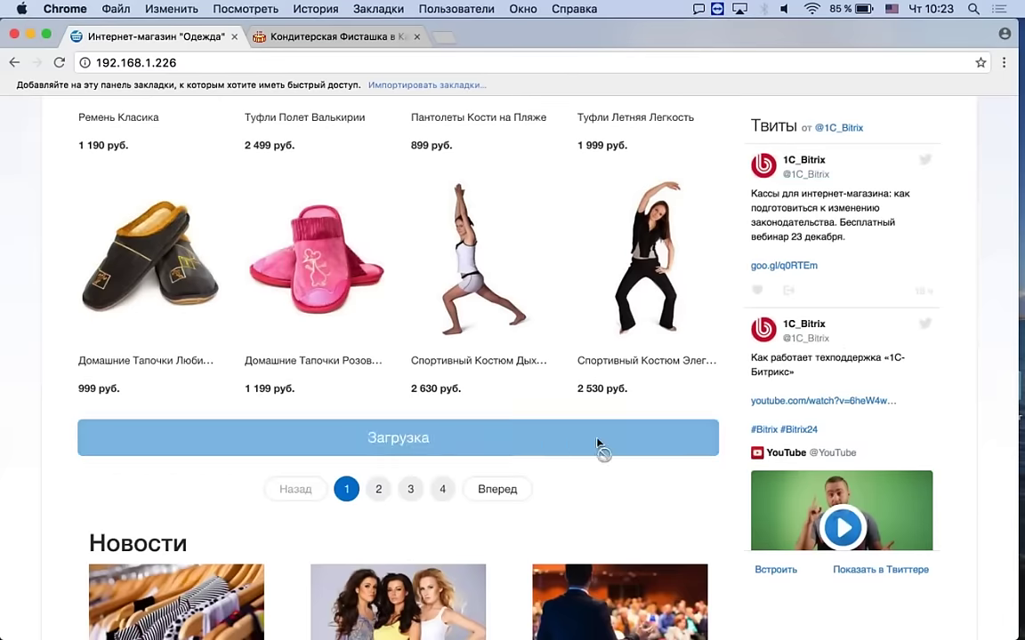
scroll(598, 445, "down", 5)
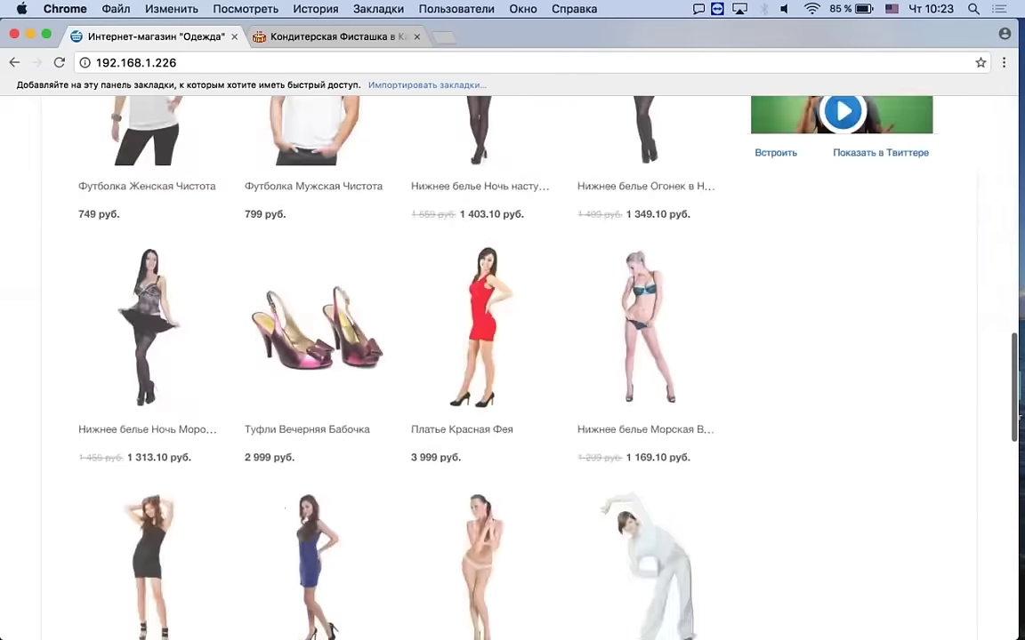
scroll(790, 394, "down", 5)
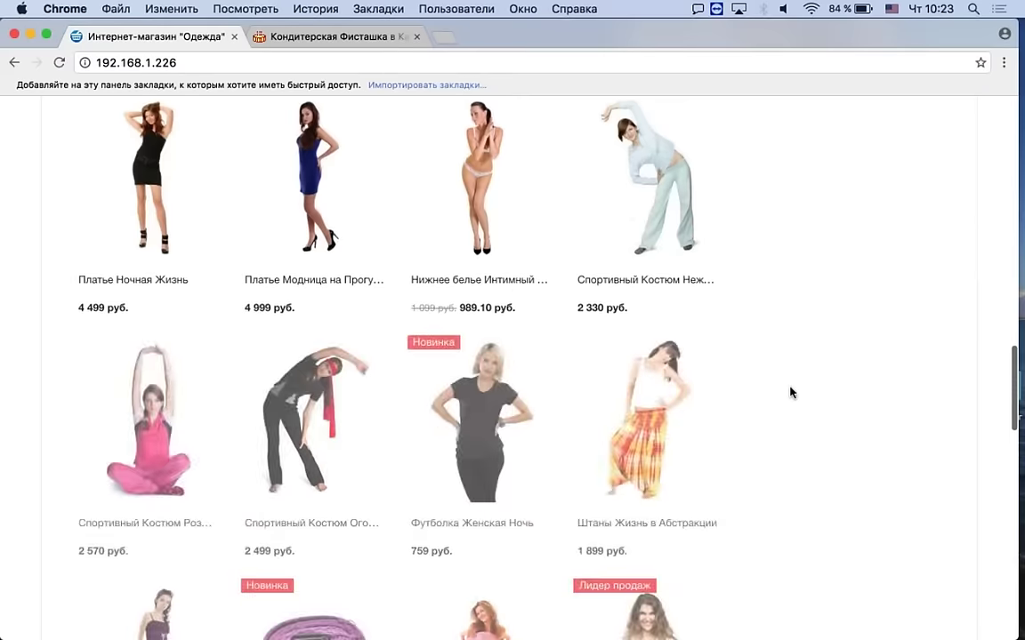
scroll(790, 393, "down", 5)
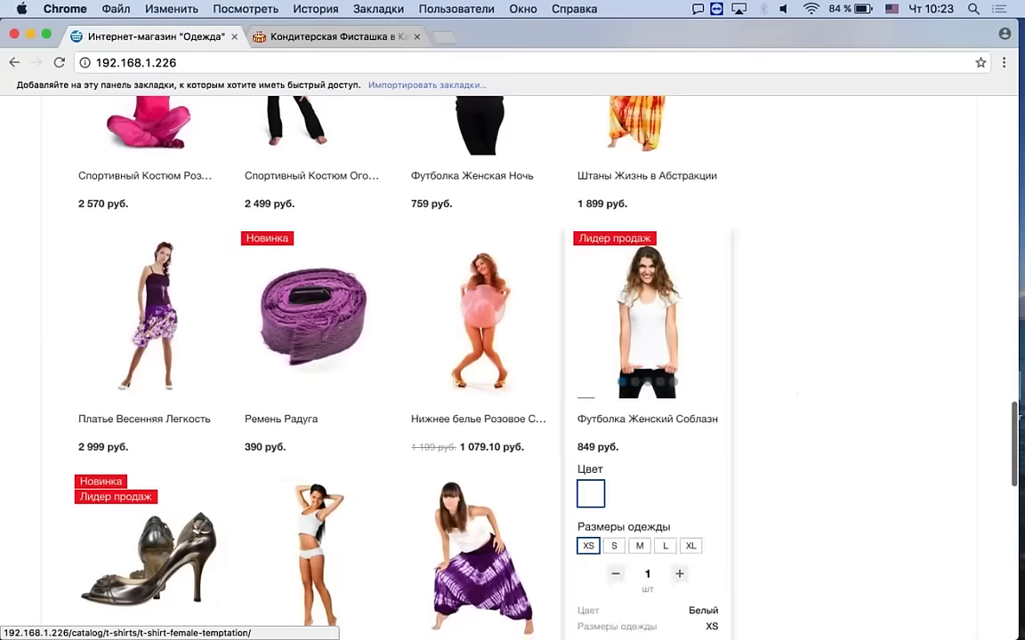
scroll(647, 356, "up", 15)
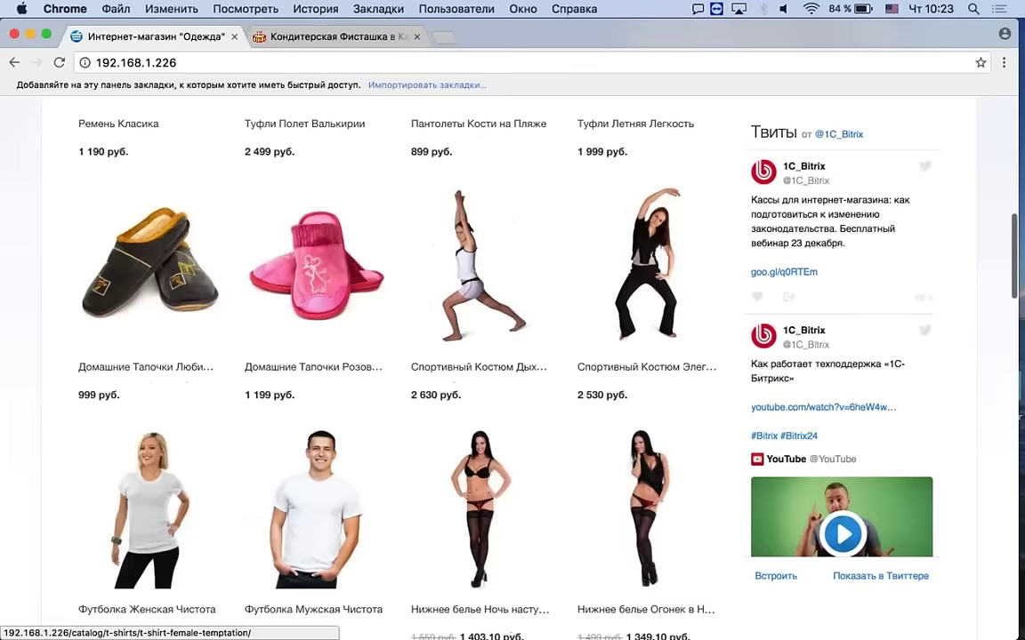
scroll(578, 338, "up", 10)
- In the Элементы раздела pagination settings, add '!' so the button reads 'Показать ещё!', then save
left_click(234, 162)
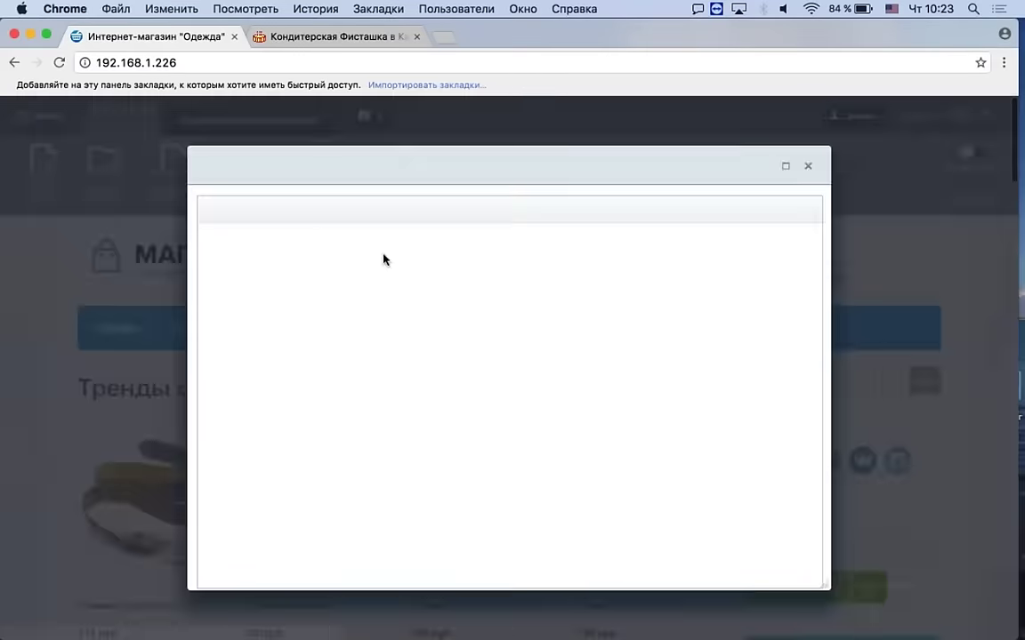
double_click(268, 290)
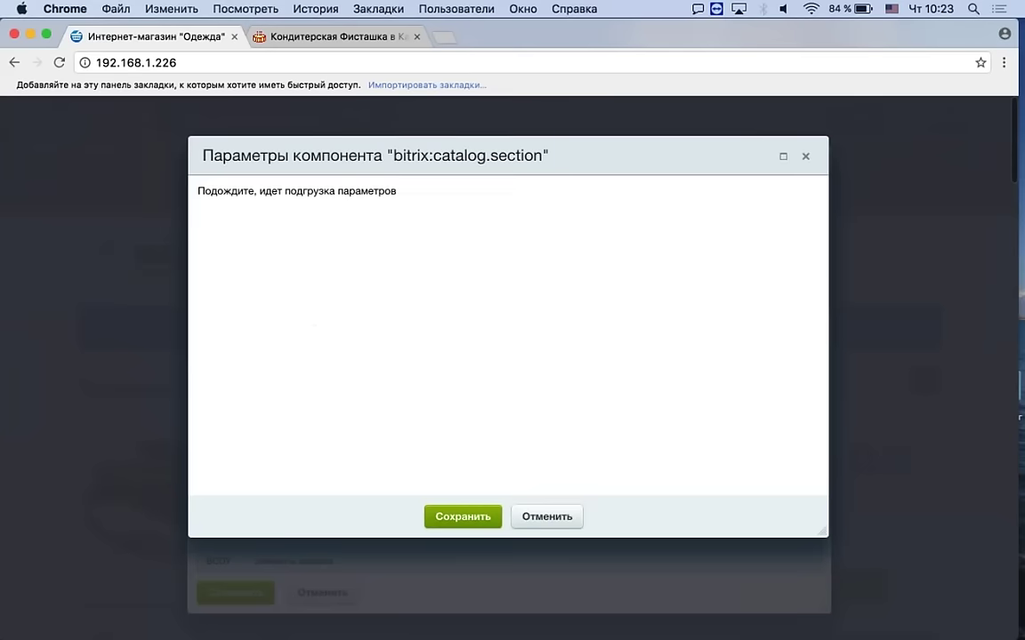
scroll(284, 400, "down", 5)
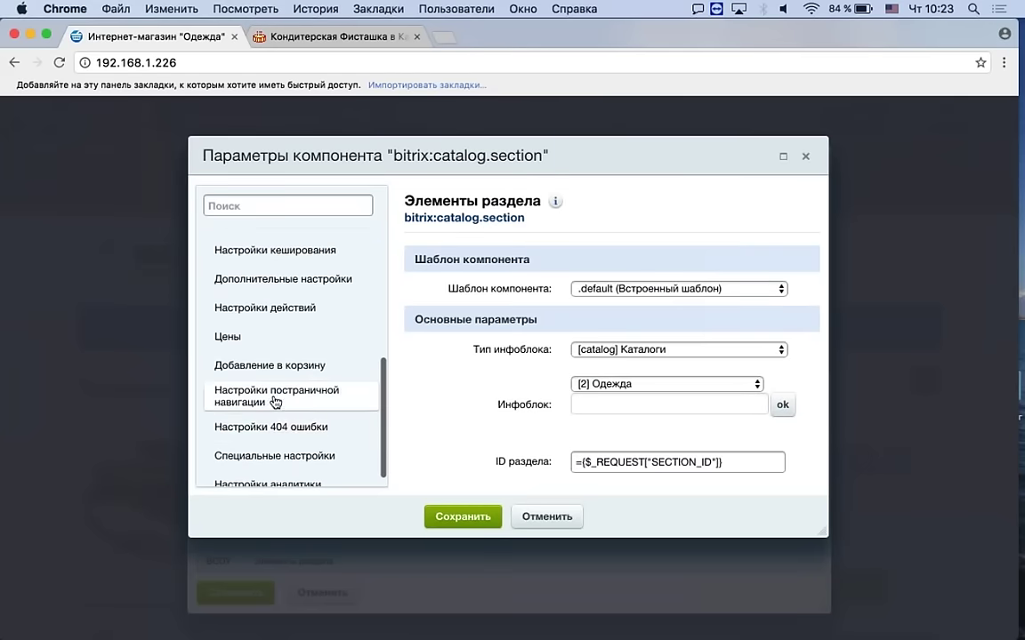
left_click(281, 431)
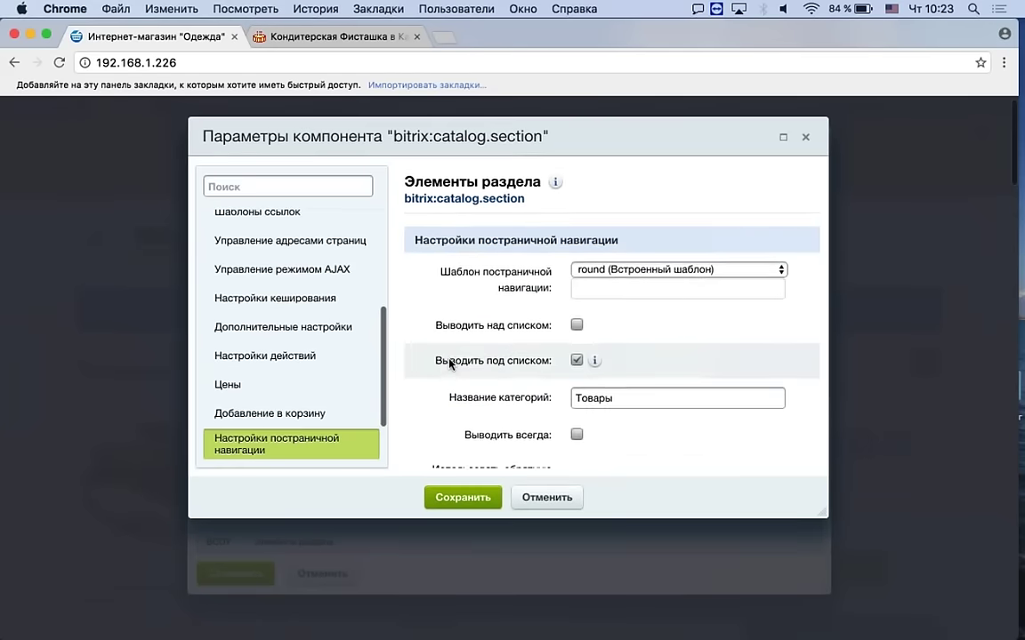
scroll(450, 364, "down", 5)
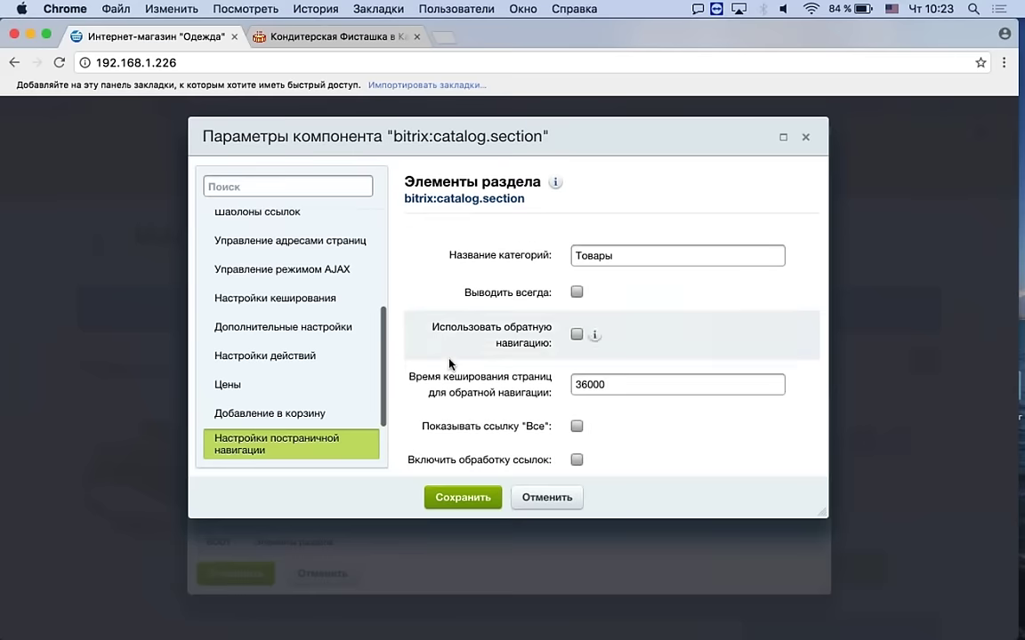
scroll(451, 364, "down", 2)
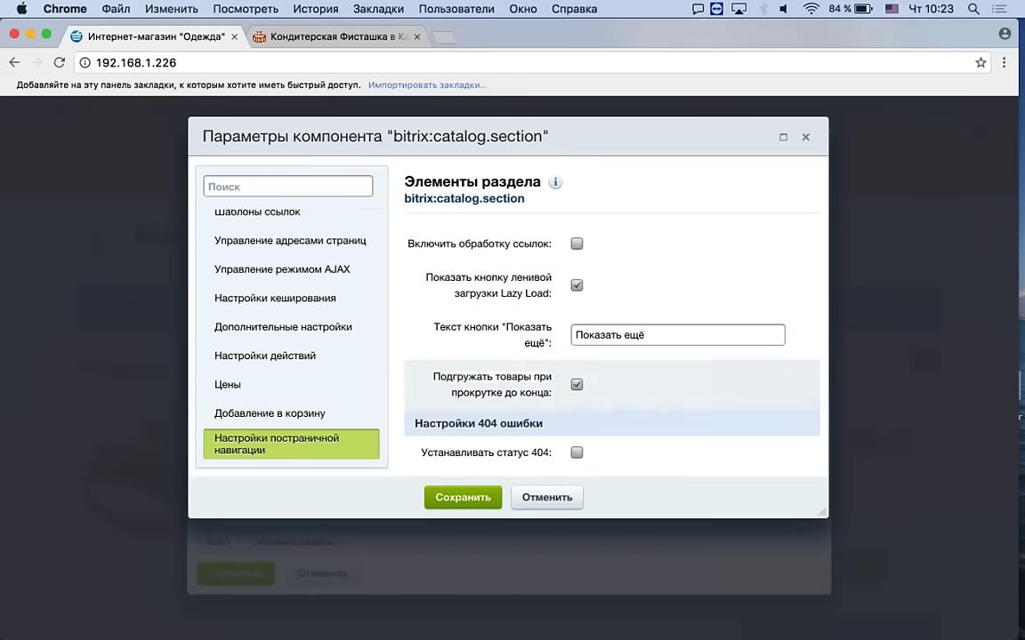
left_click(663, 343)
type("!")
left_click(462, 498)
left_click(236, 572)
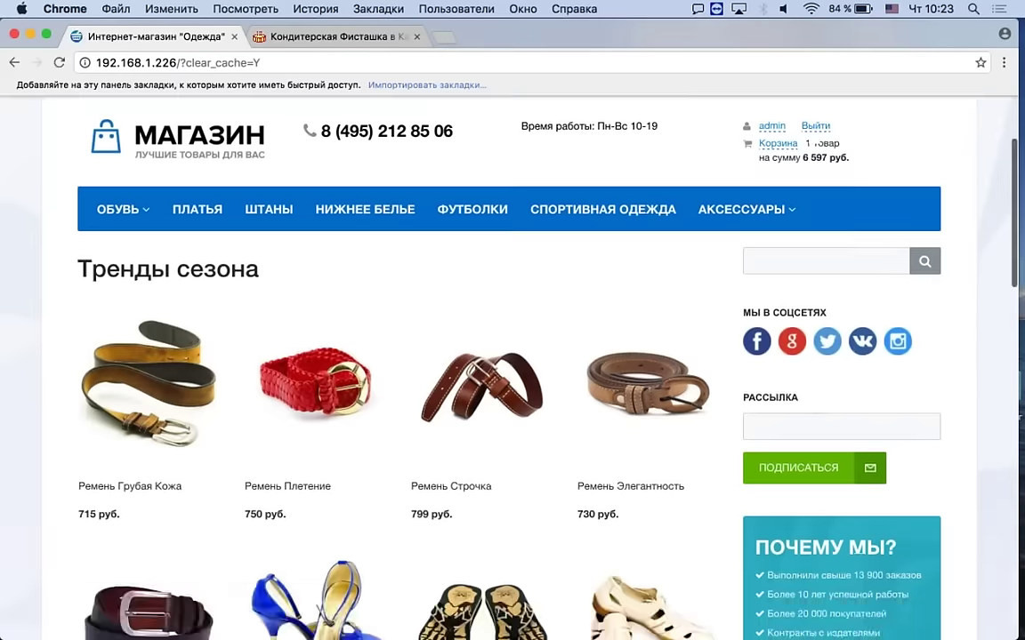
scroll(512, 356, "down", 9)
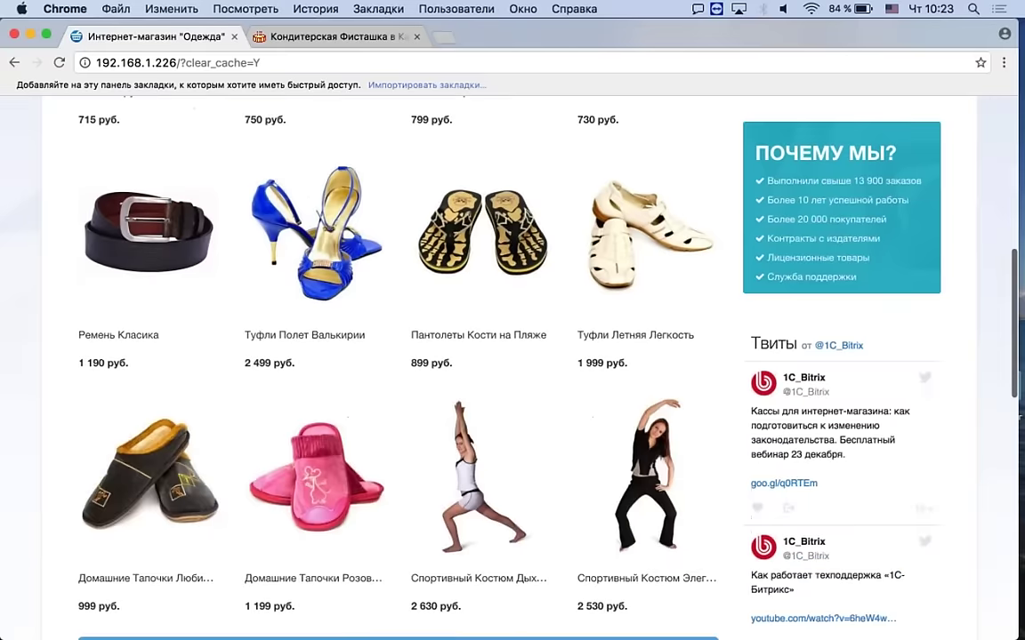
scroll(513, 356, "down", 7)
scroll(512, 356, "down", 12)
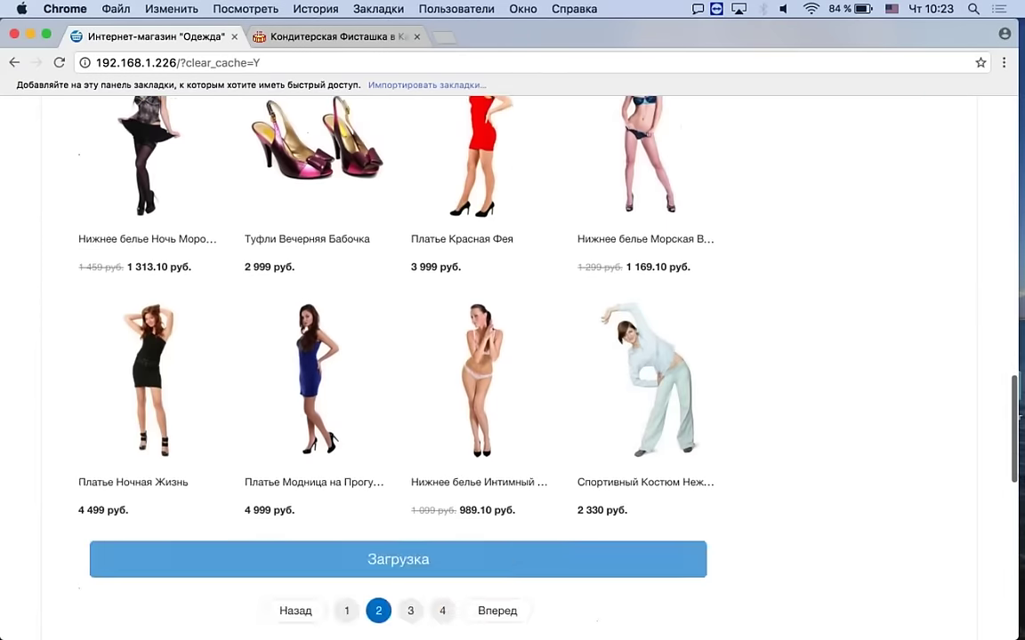
scroll(513, 356, "down", 6)
scroll(513, 355, "down", 9)
scroll(512, 356, "down", 2)
scroll(512, 356, "down", 3)
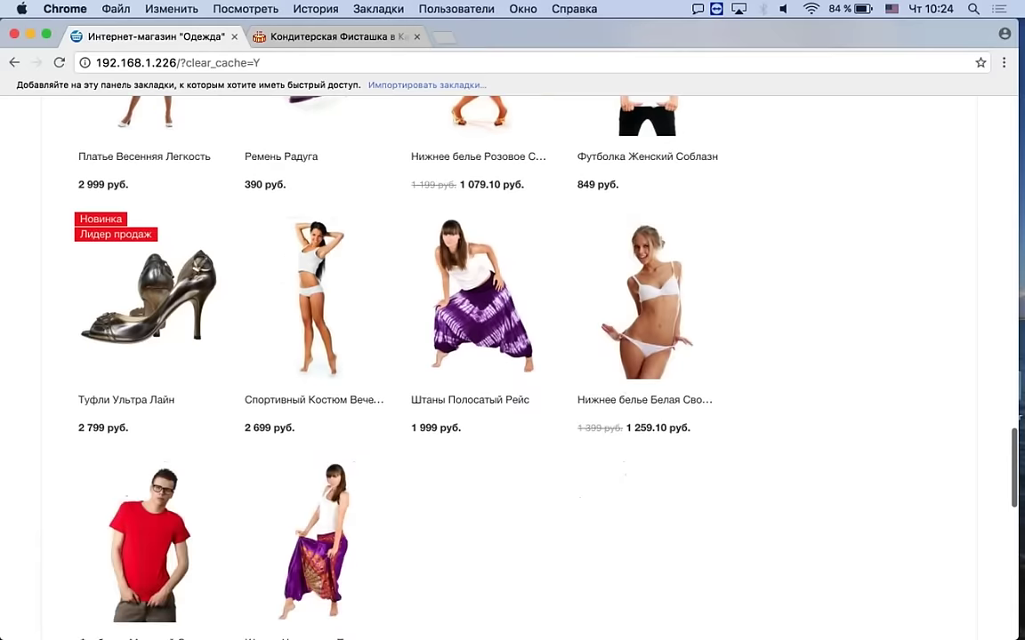
scroll(513, 356, "up", 8)
scroll(513, 356, "up", 14)
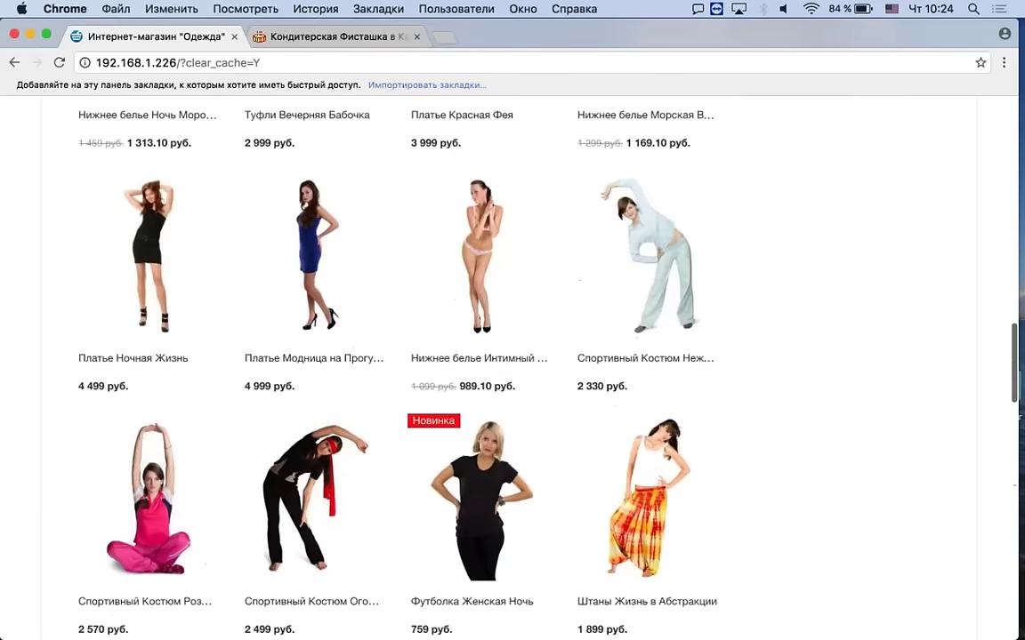
scroll(512, 356, "up", 12)
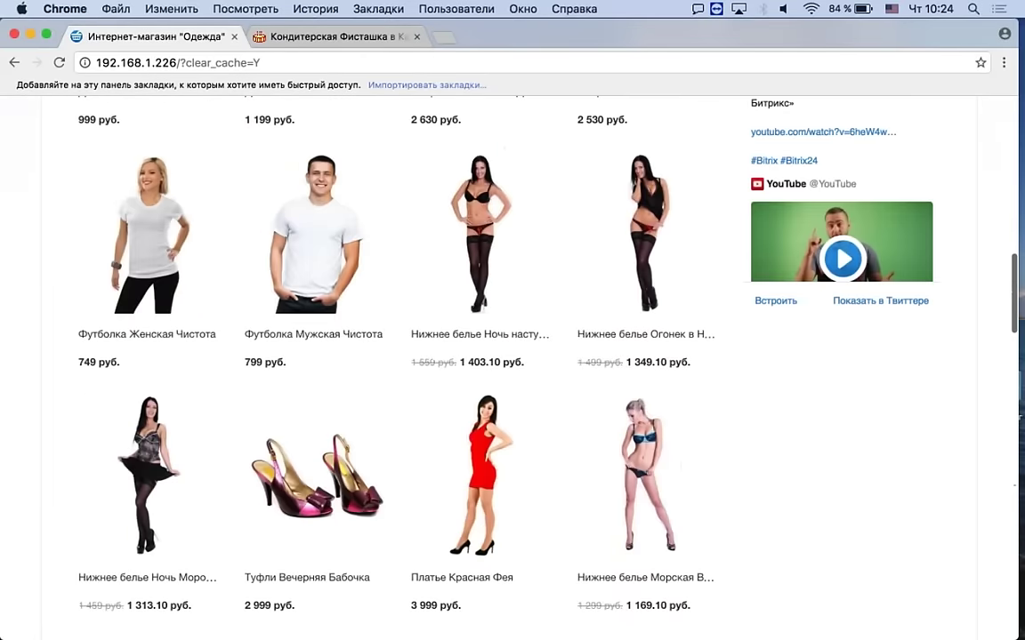
scroll(512, 356, "up", 1)
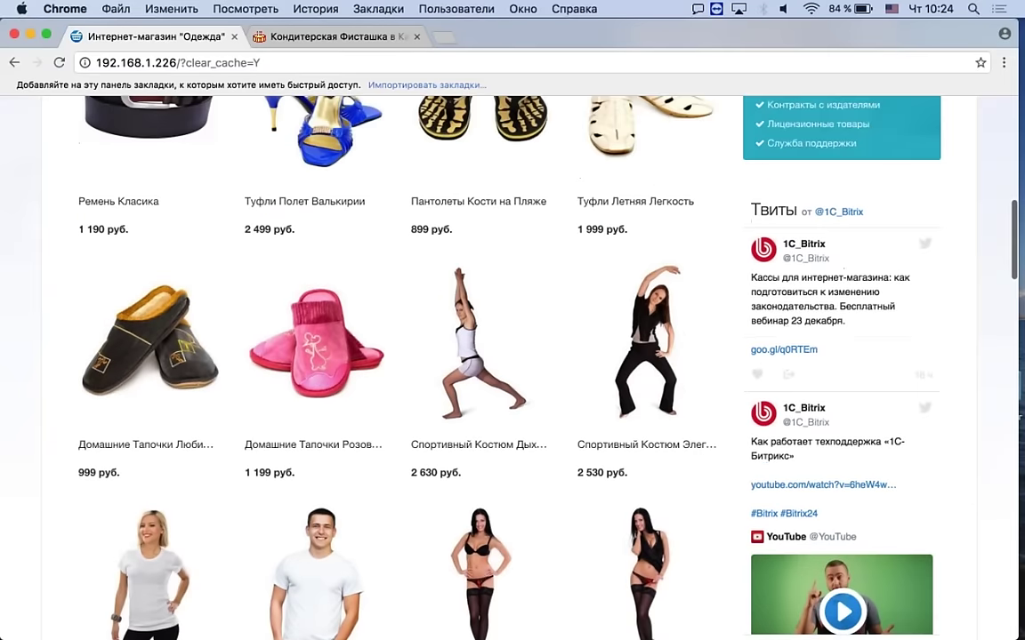
scroll(183, 380, "up", 2)
mouse_move(182, 380)
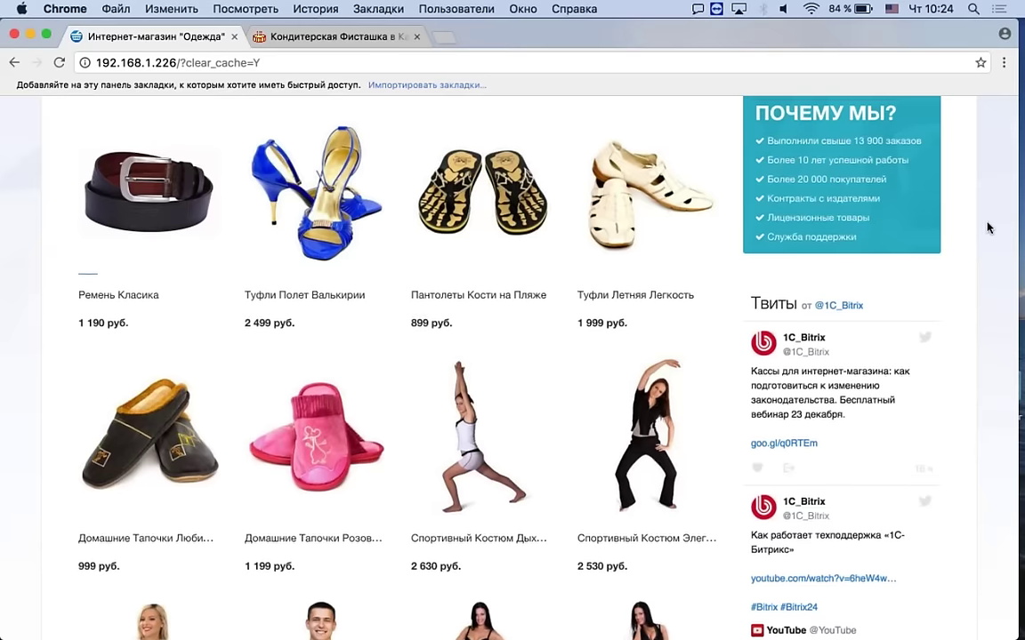
scroll(987, 228, "up", 5)
scroll(987, 228, "up", 3)
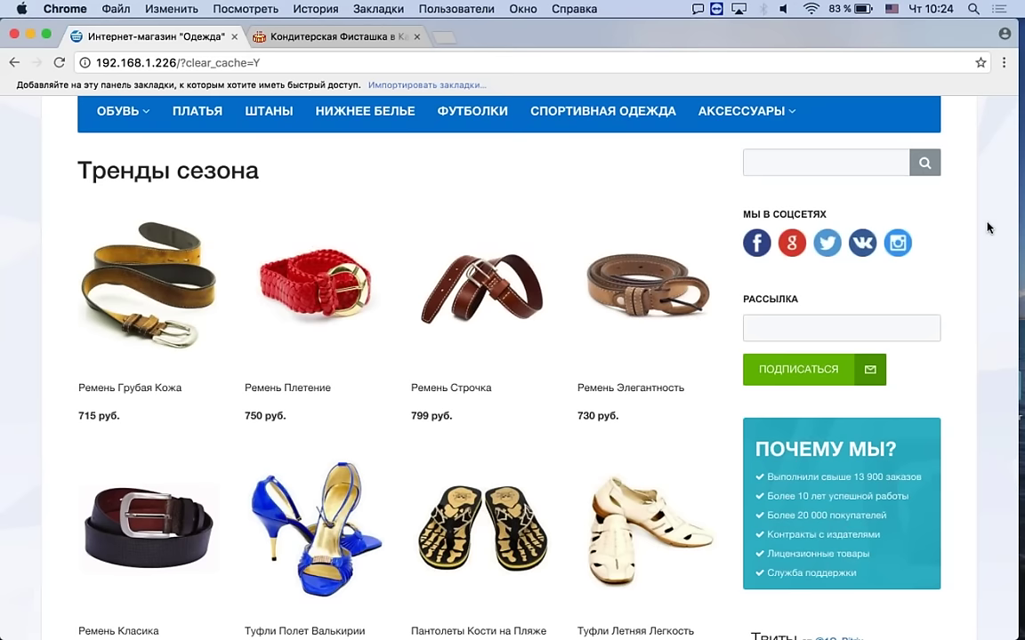
scroll(969, 225, "up", 3)
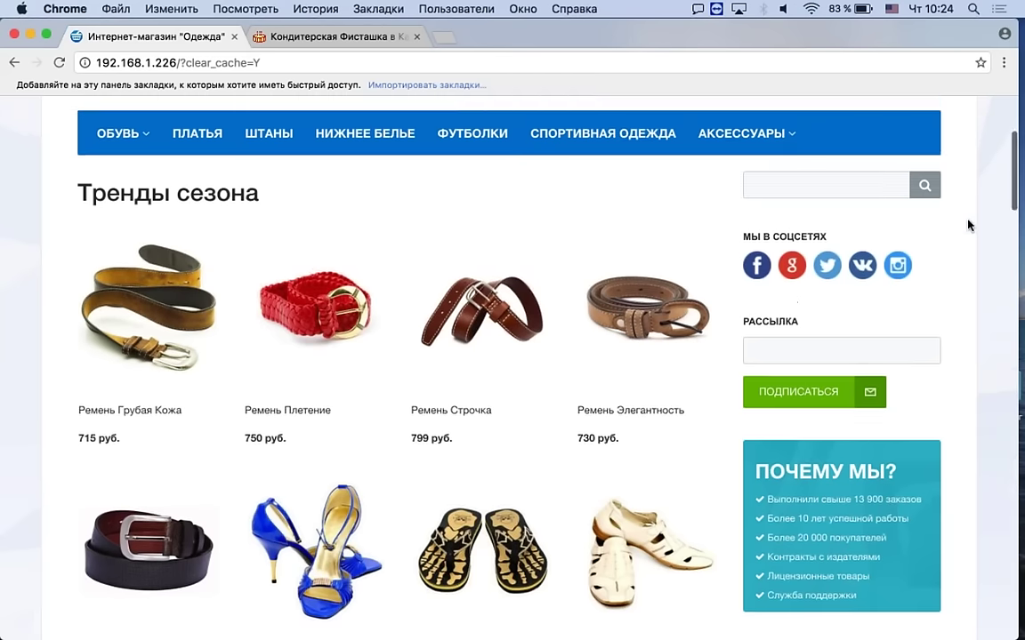
scroll(969, 225, "up", 2)
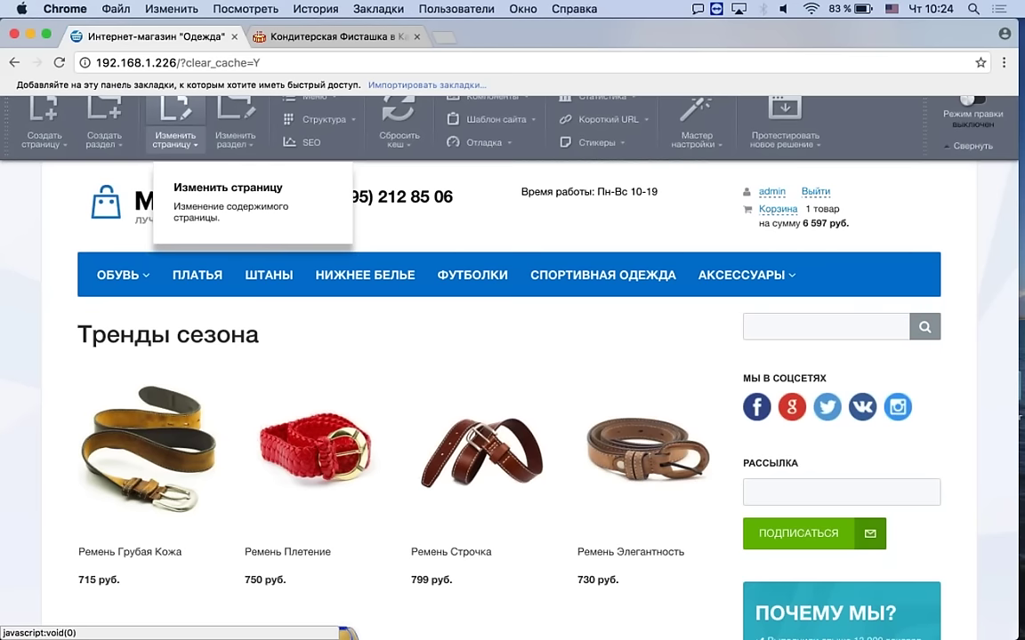
- Enter home page editing and open the Элементы раздела (bitrix:catalog.section) component parameters
left_click(176, 125)
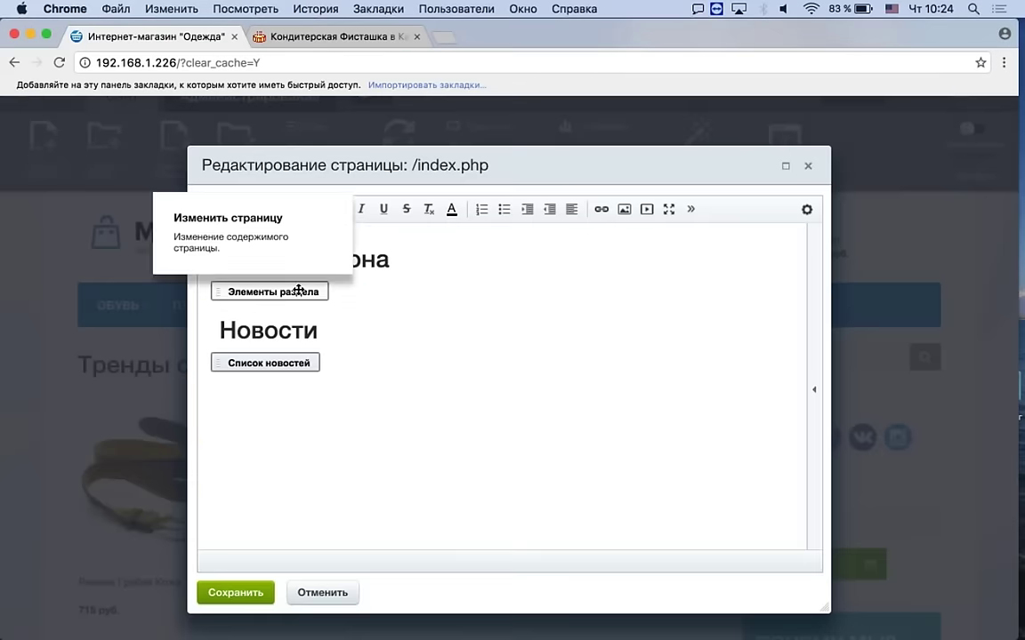
double_click(294, 290)
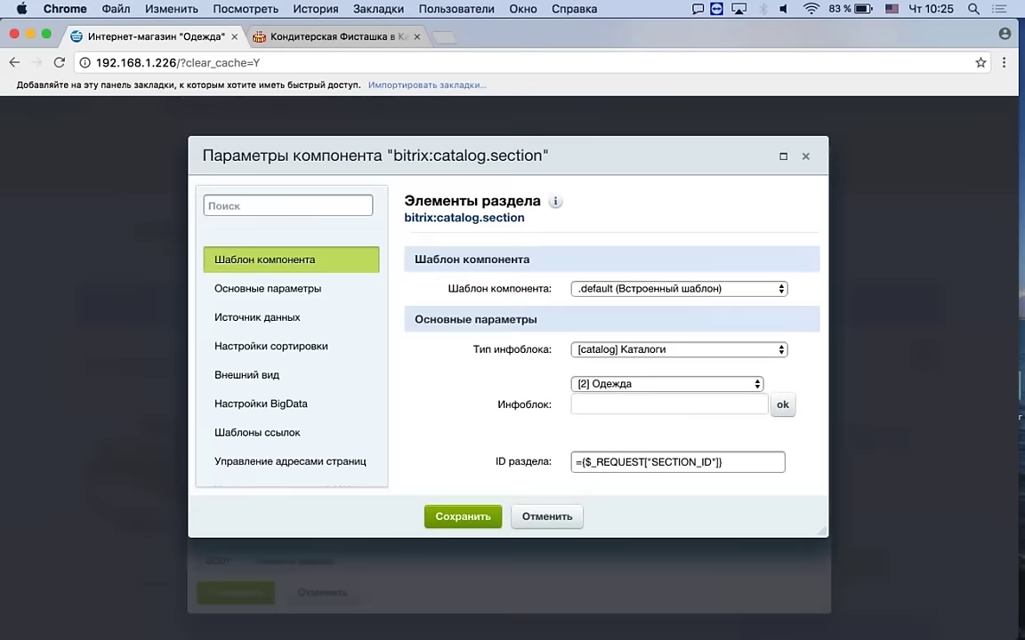
- In Настройки аналитики, enable Google/Yandex e-commerce data with container dataLayer and save
left_click(782, 155)
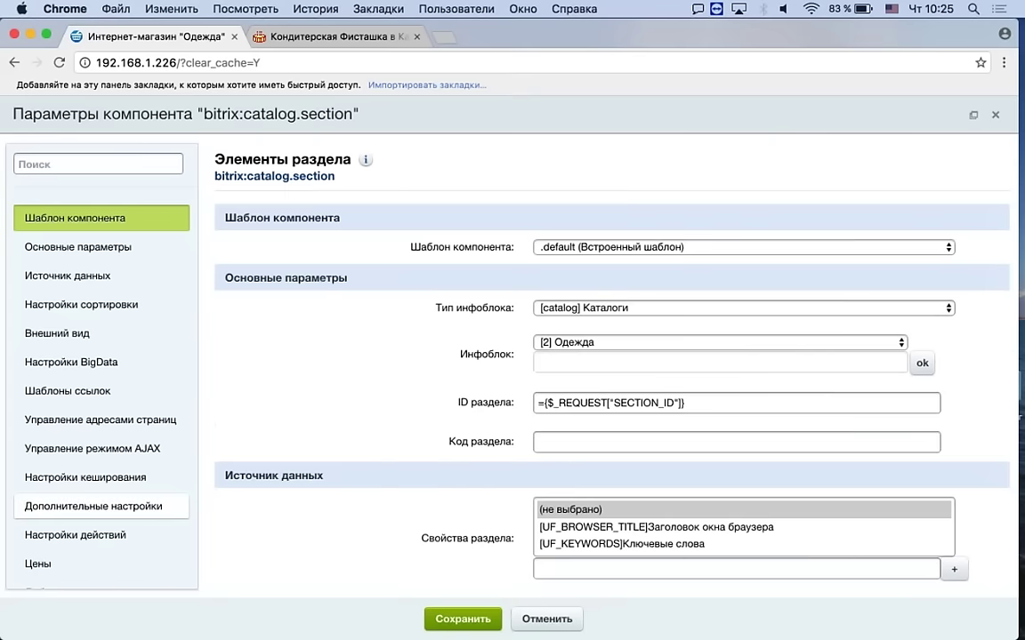
scroll(130, 552, "down", 4)
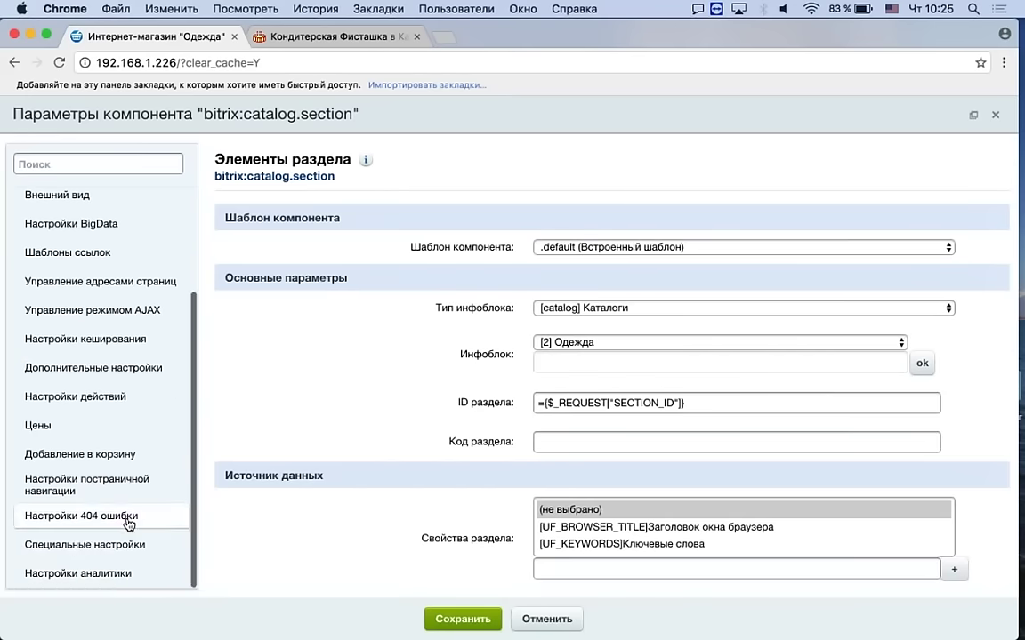
left_click(129, 574)
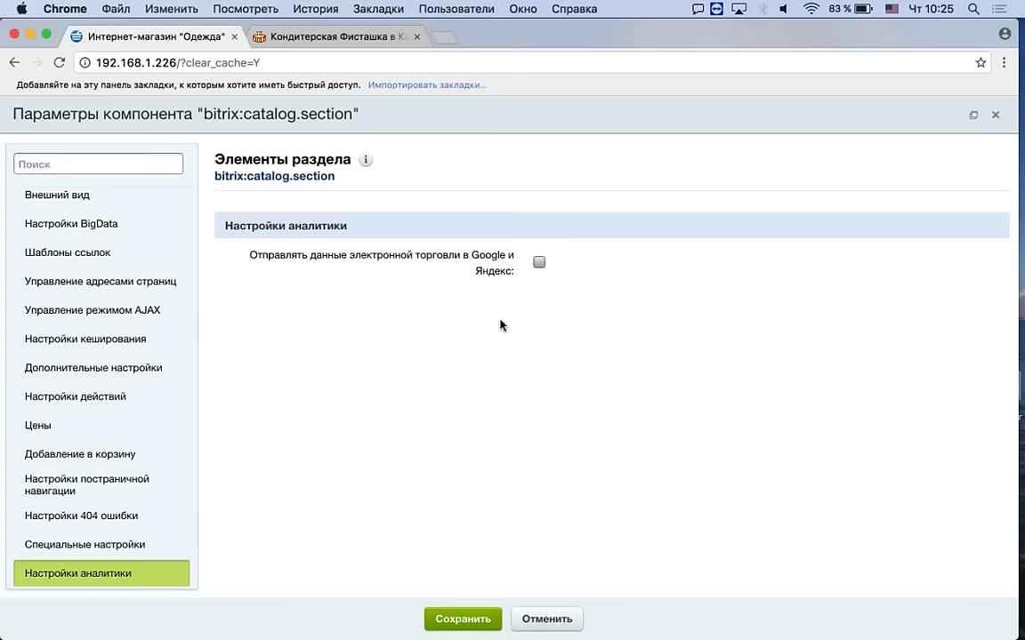
left_click(539, 264)
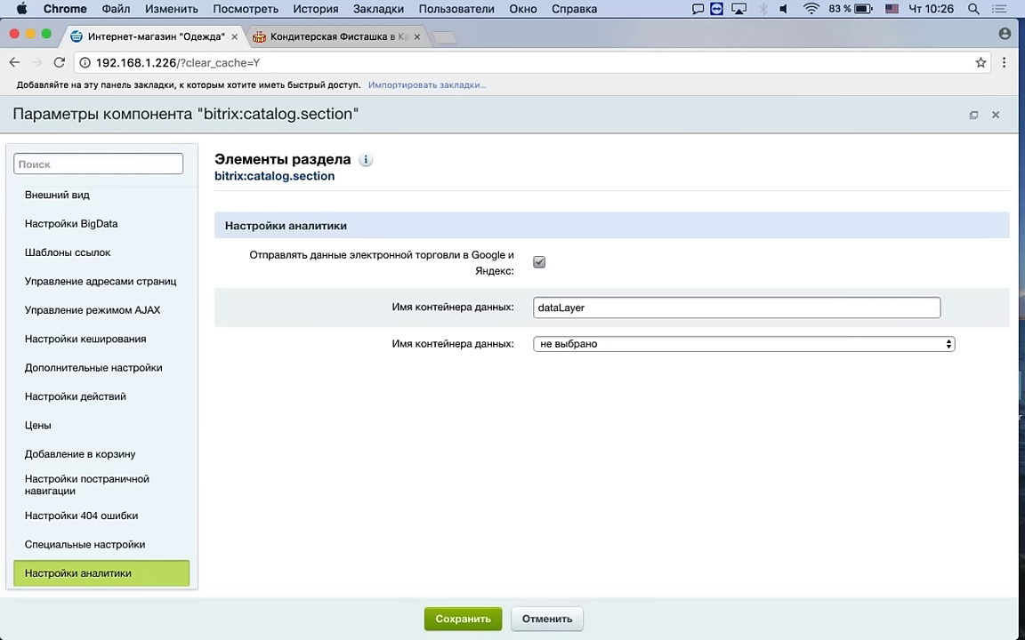
left_click_drag(608, 305, 524, 302)
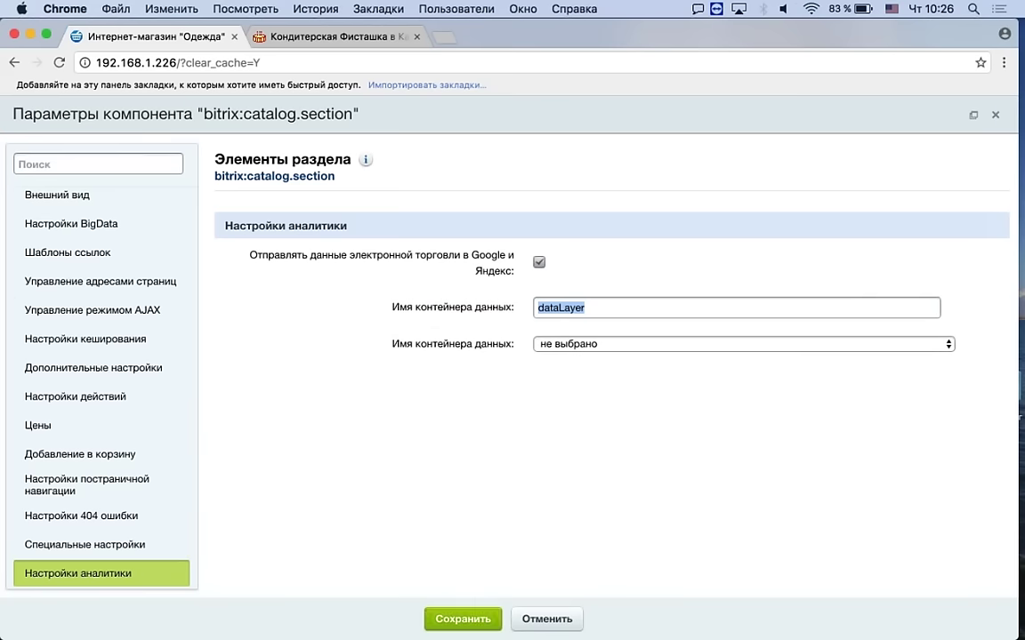
left_click(464, 617)
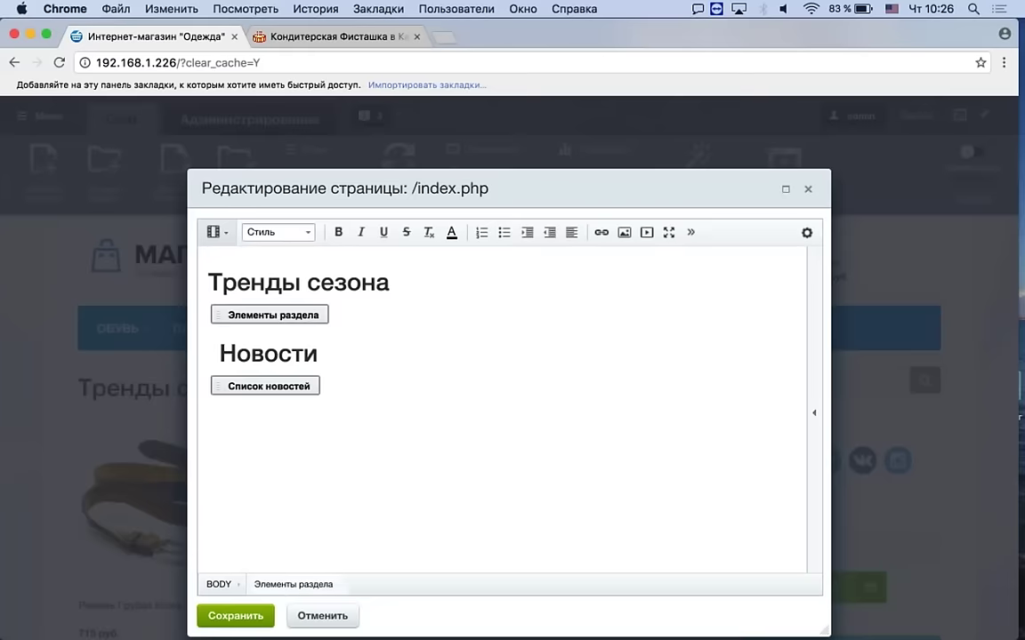
- Save the edited home page and scroll down to the reloaded 'Тренды сезона' belt grid
left_click(240, 617)
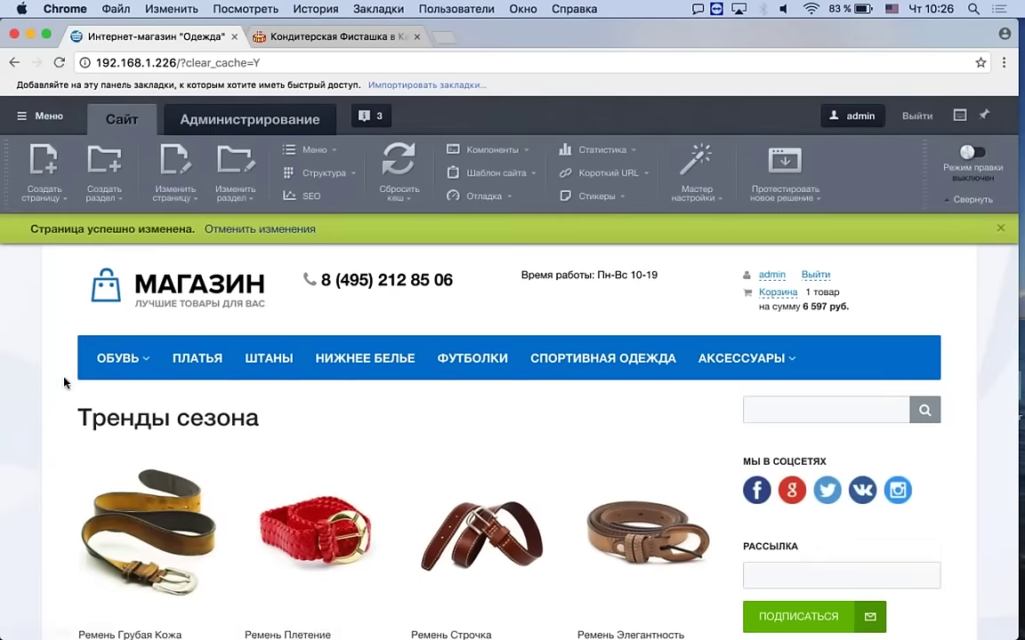
scroll(64, 383, "down", 3)
scroll(64, 382, "down", 2)
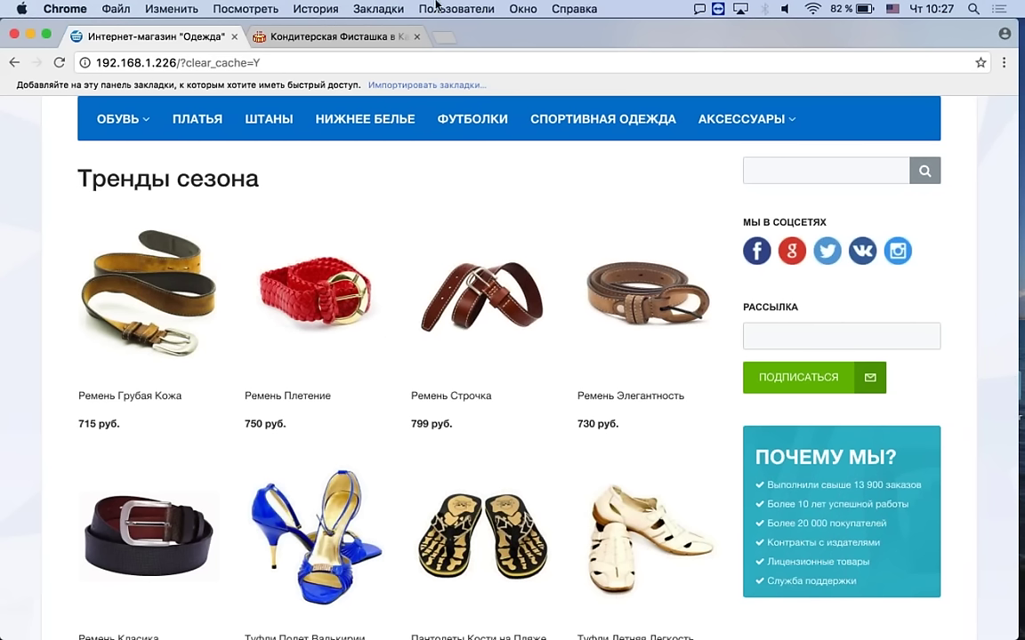
- Search 'google anal' in a new tab, open Google Analytics, and start signing in
left_click(442, 36)
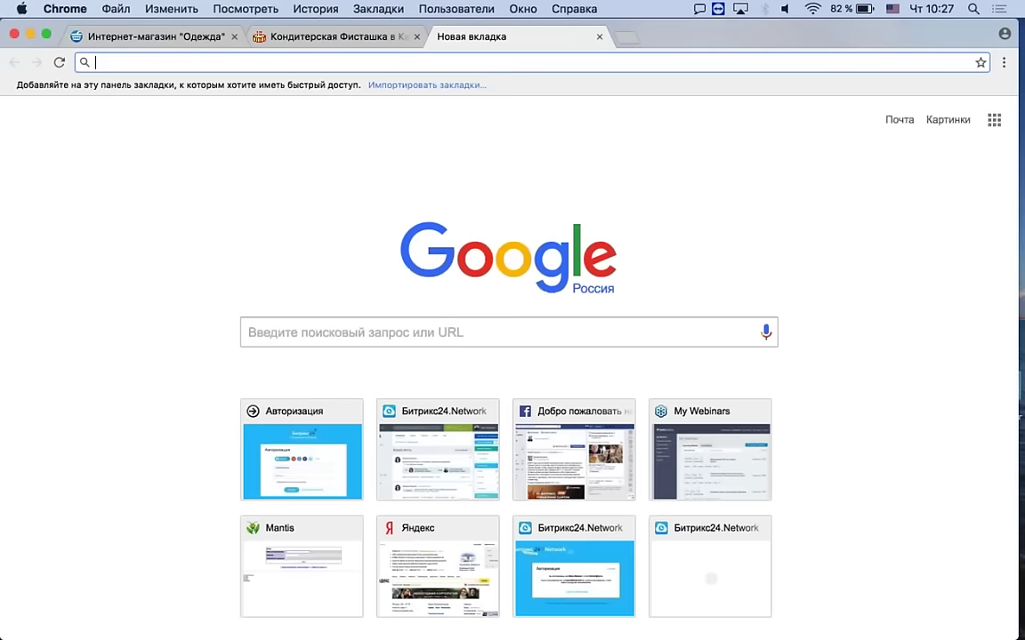
type("google")
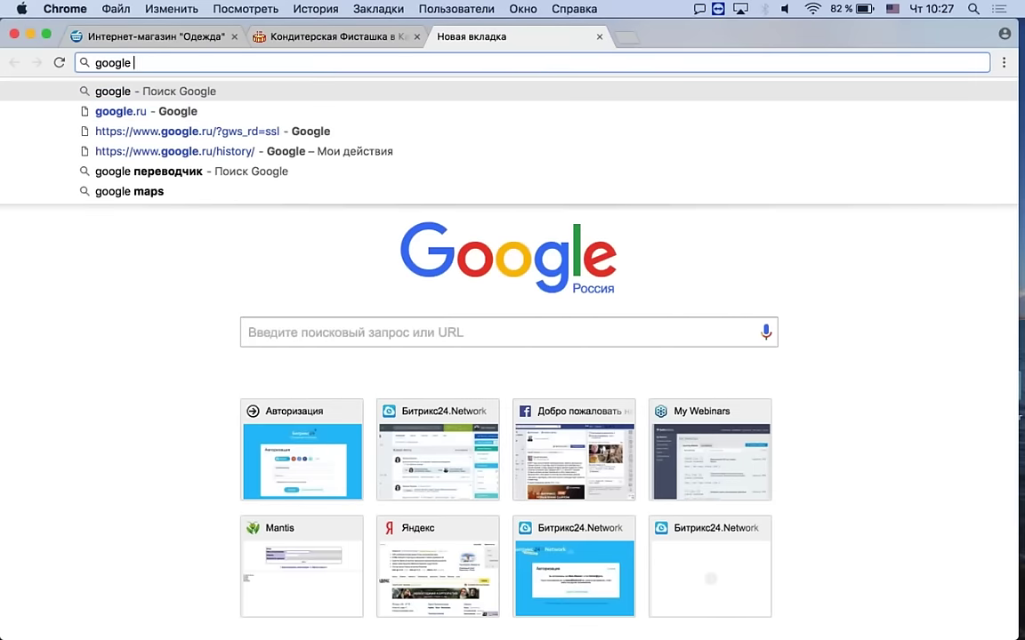
type(" anal")
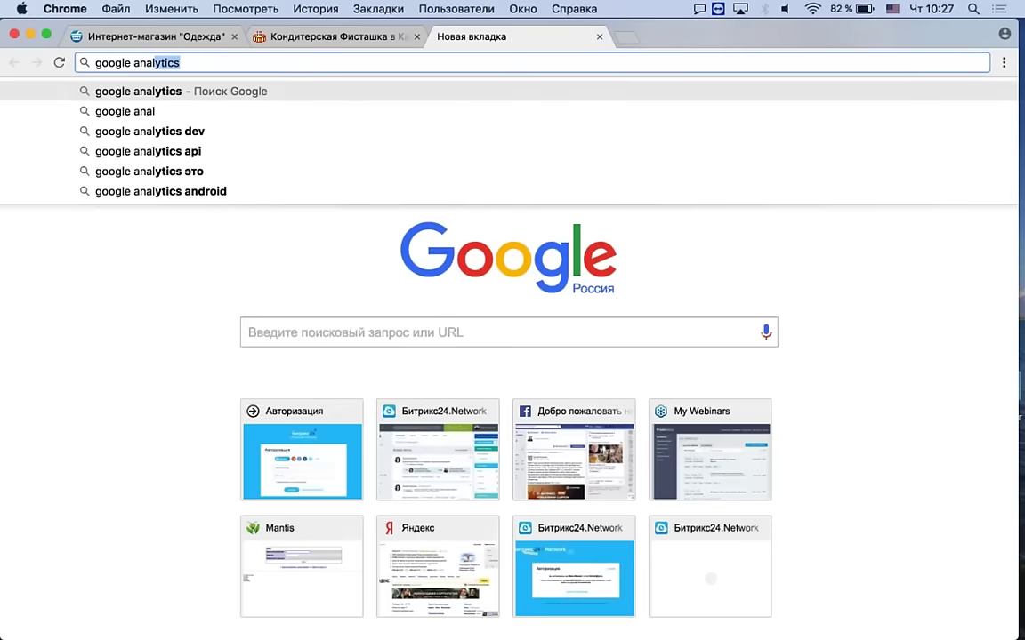
key("Return")
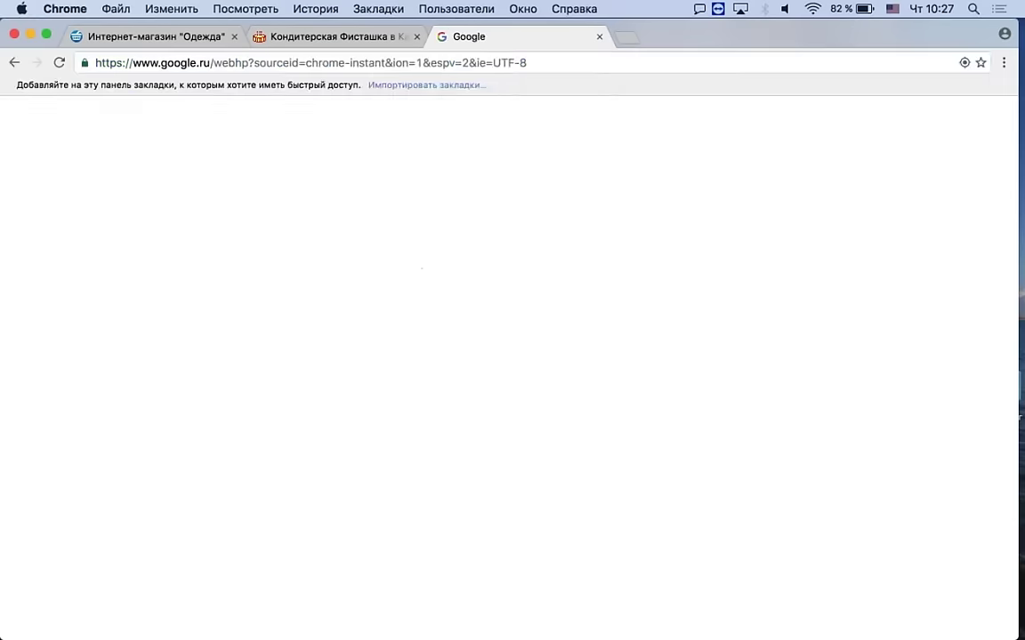
left_click(211, 488)
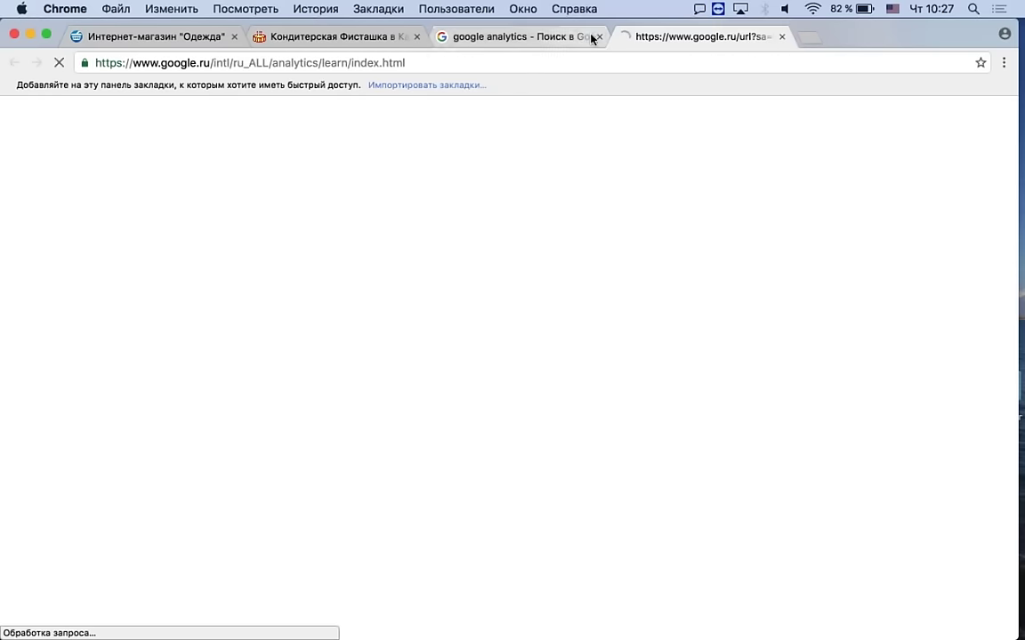
left_click(599, 37)
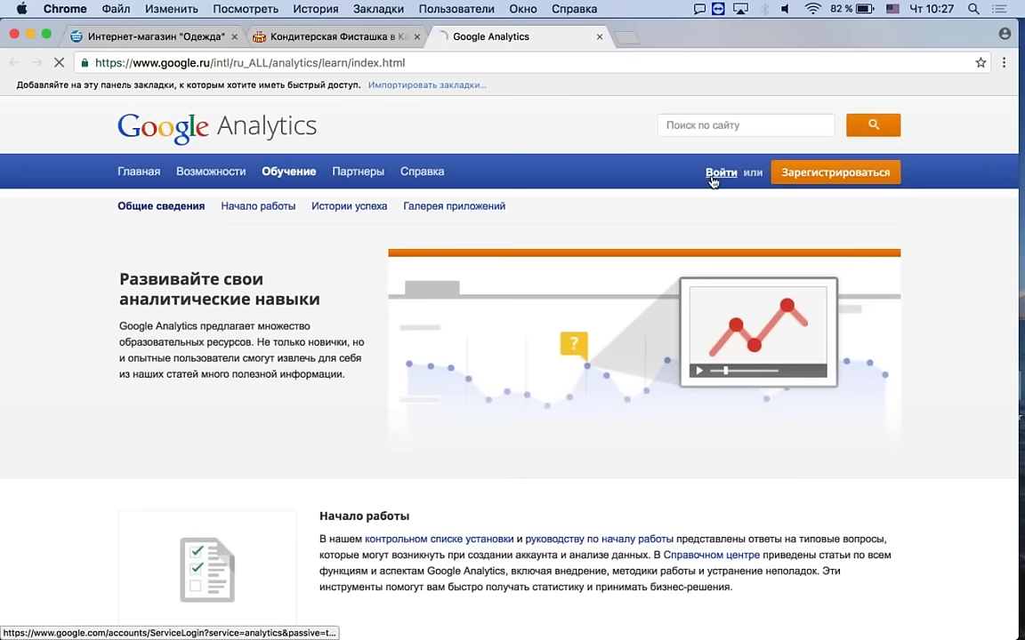
left_click(712, 172)
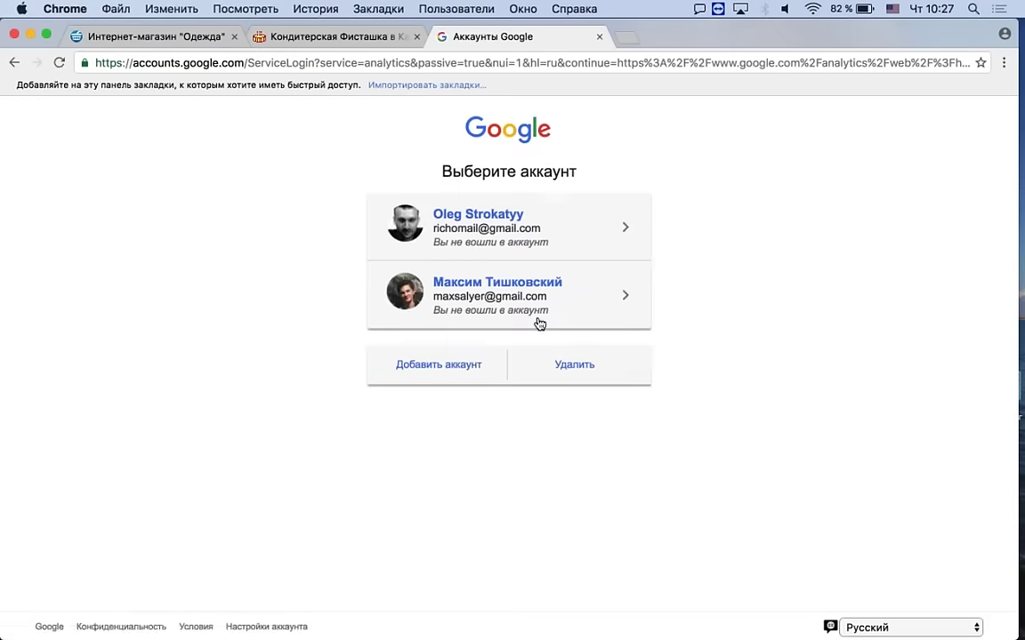
- Add another Google account, entering its e-mail address and password to sign in
left_click(455, 363)
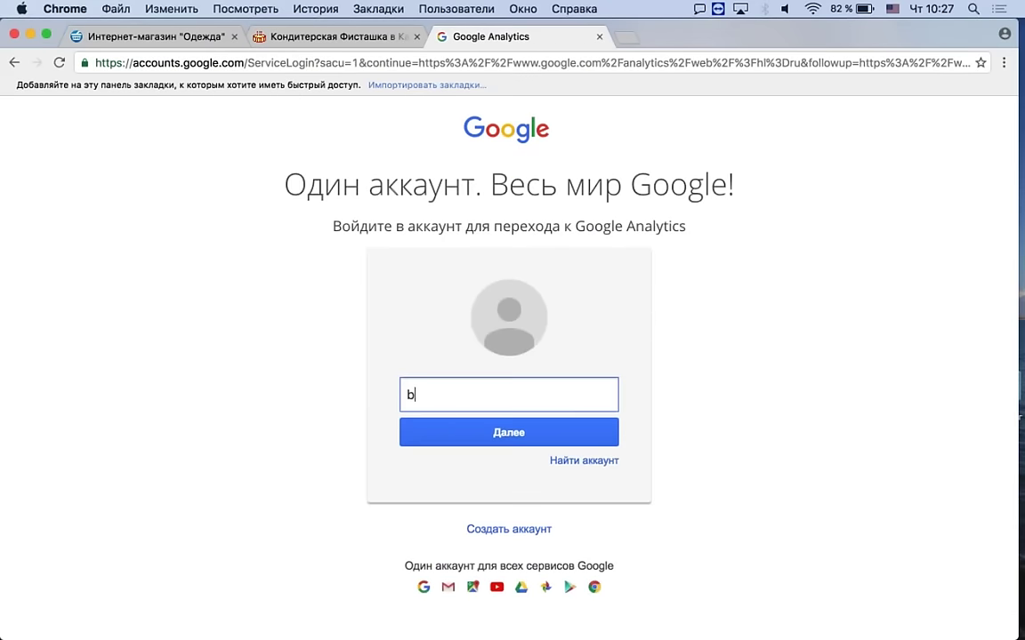
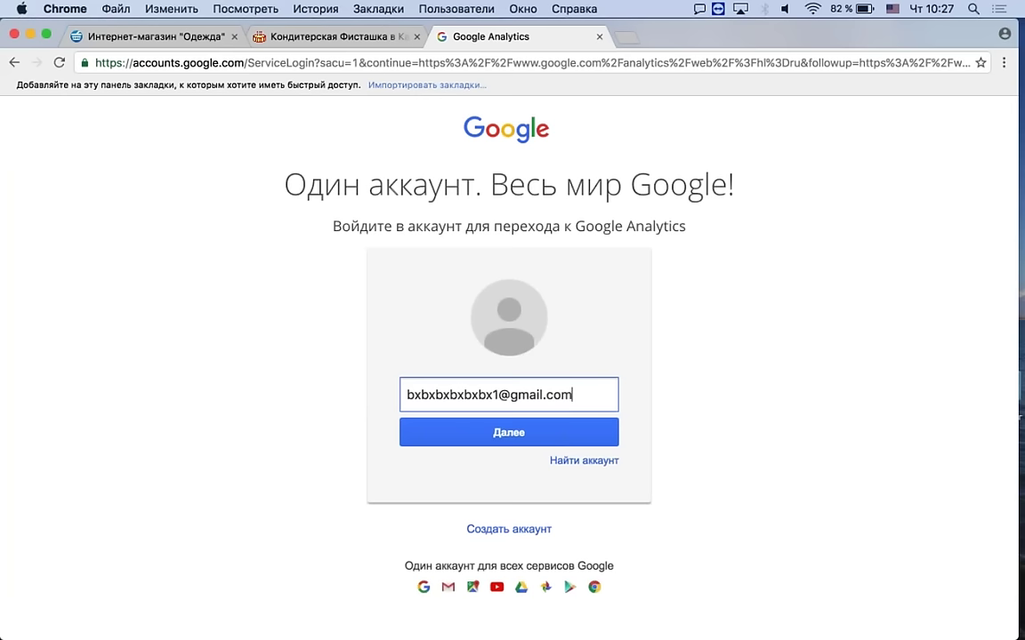
key("Return")
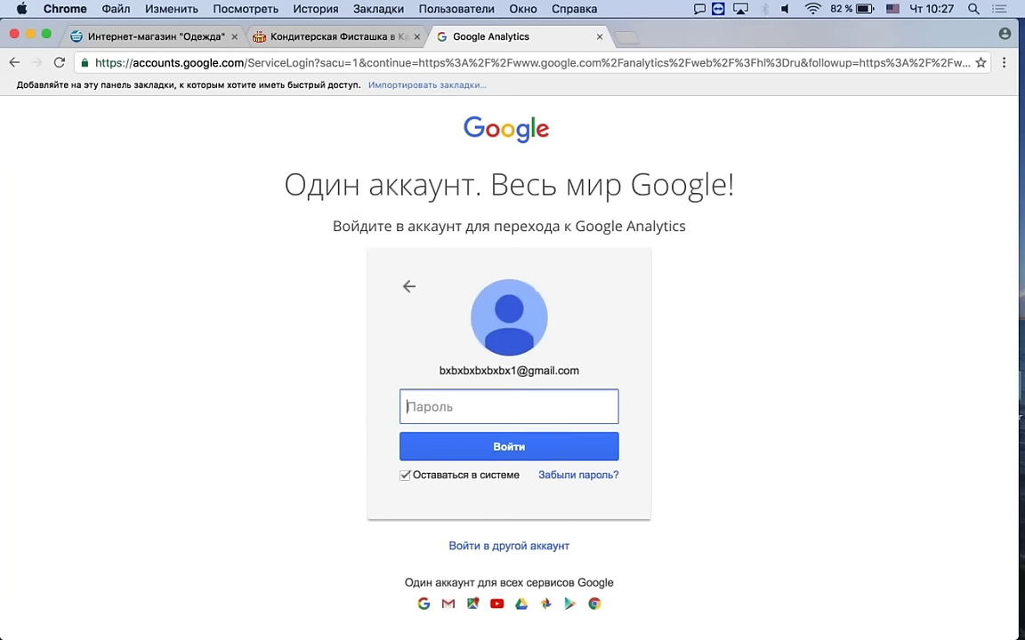
type("••••••••")
key("Return")
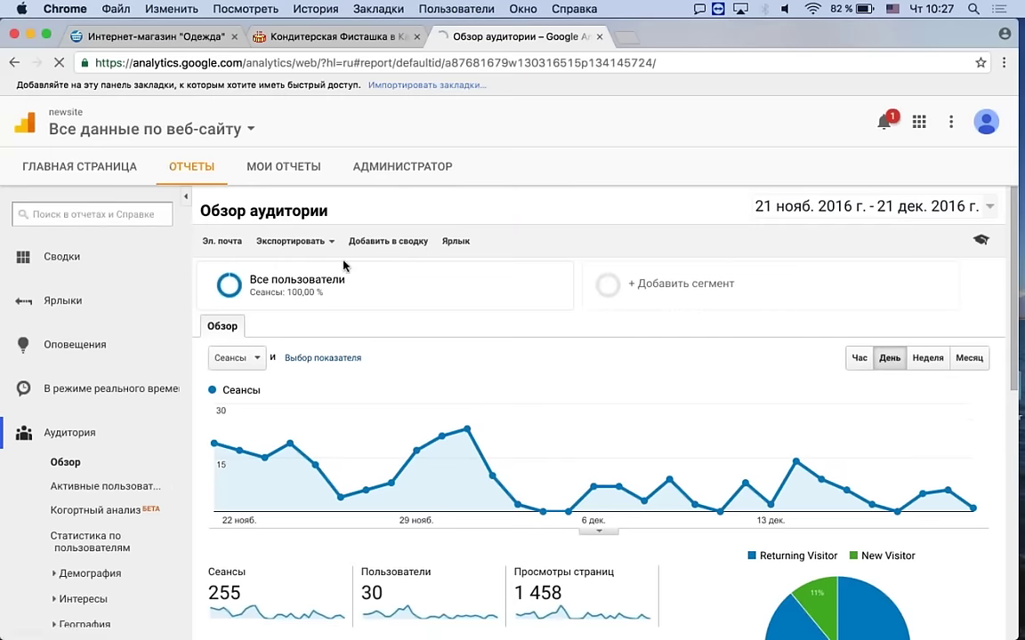
scroll(82, 443, "down", 5)
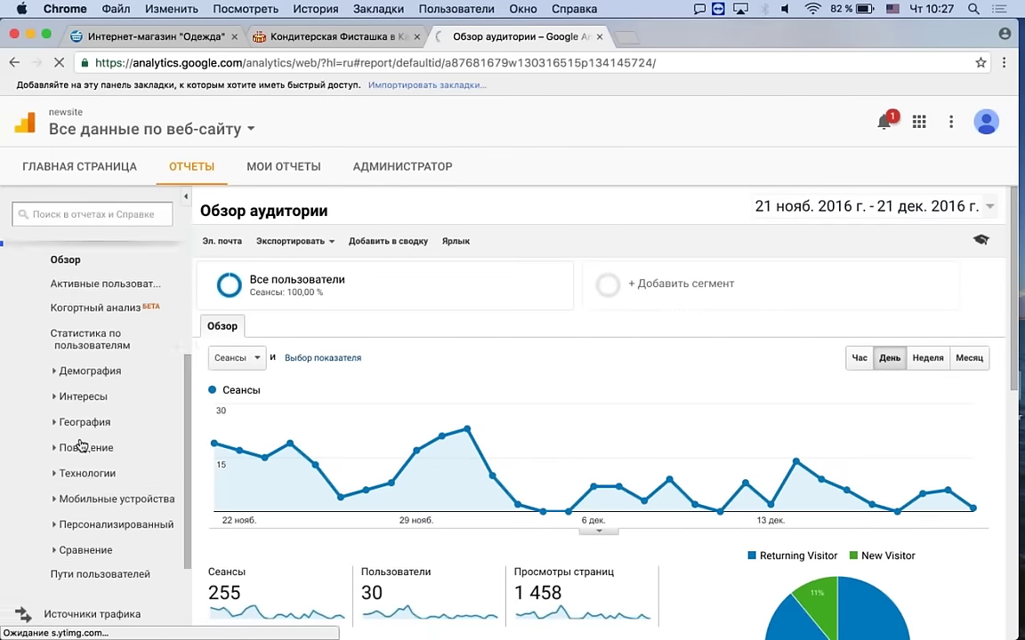
scroll(81, 445, "down", 3)
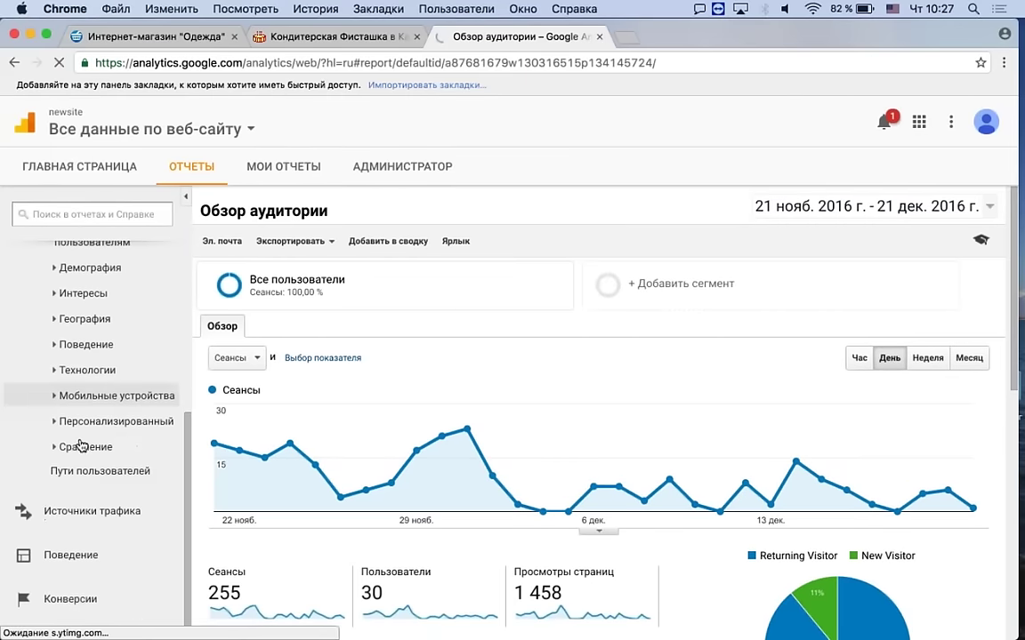
left_click(87, 597)
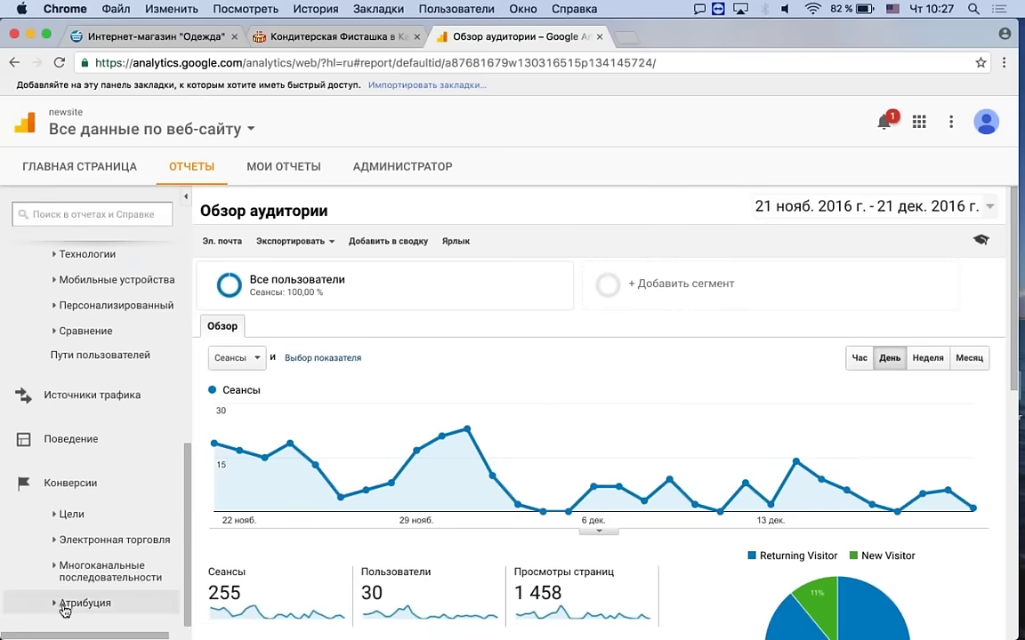
left_click(128, 543)
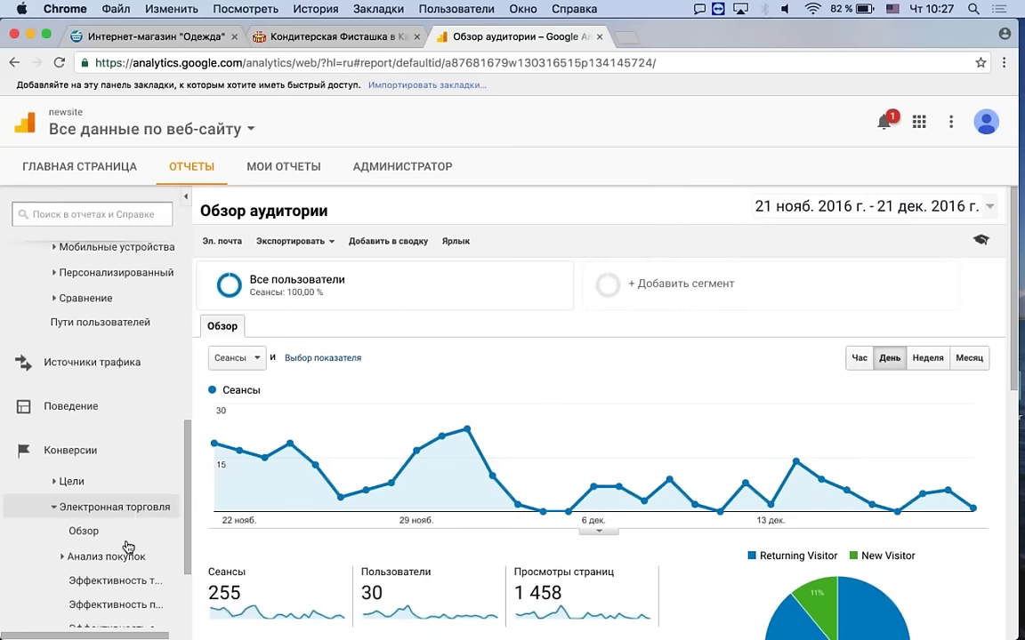
left_click(101, 479)
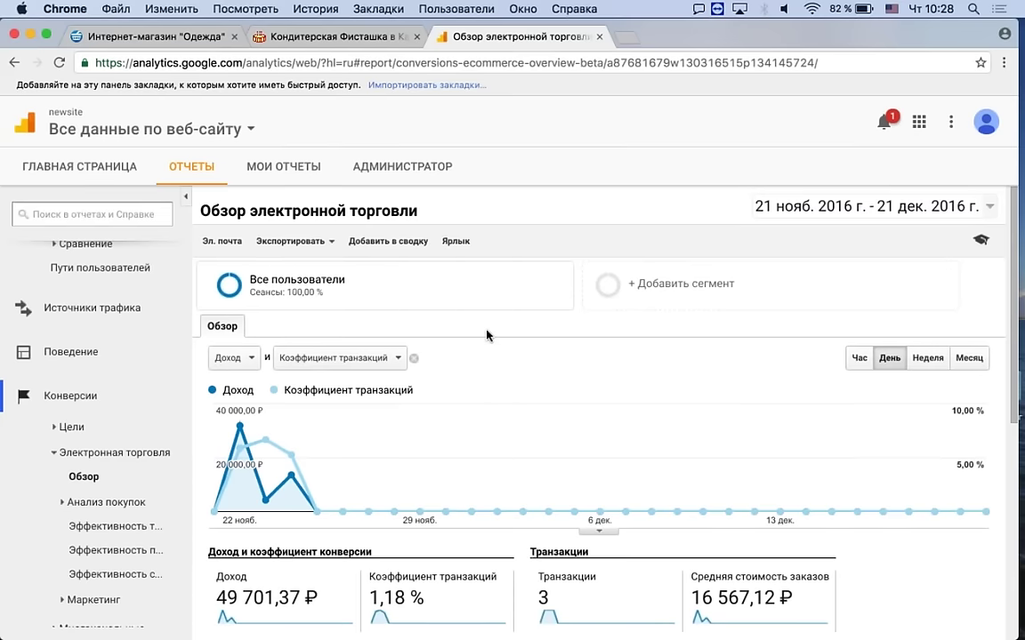
scroll(488, 337, "down", 3)
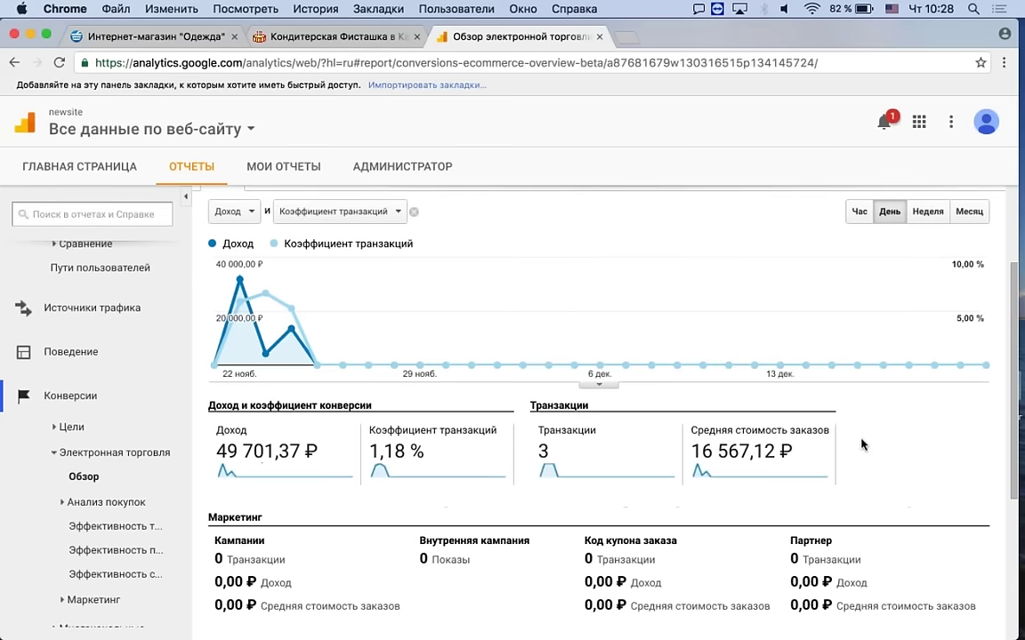
scroll(990, 442, "down", 3)
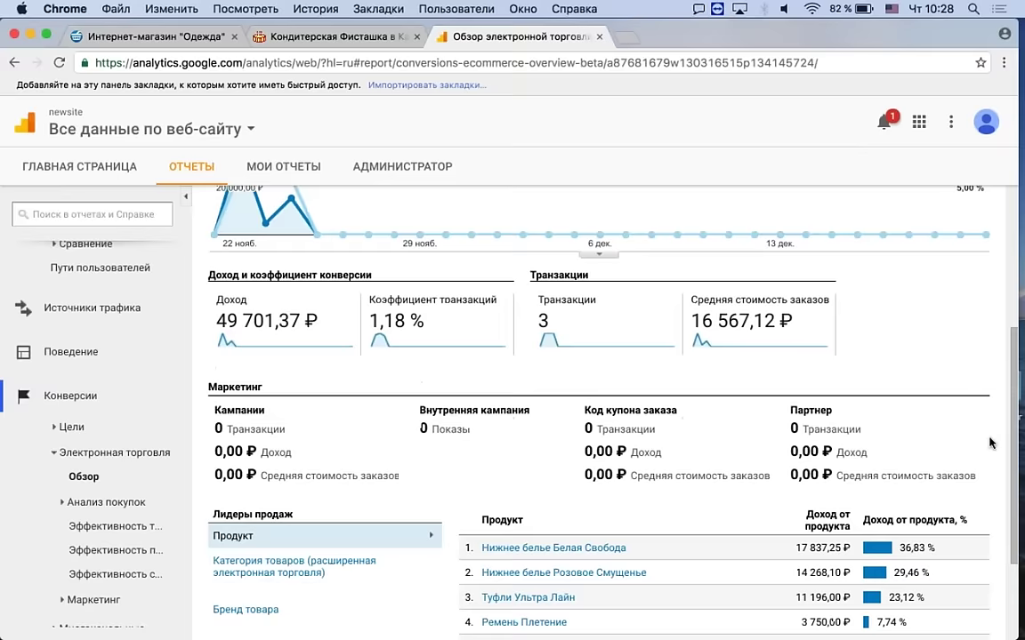
scroll(990, 442, "down", 2)
scroll(990, 442, "up", 2)
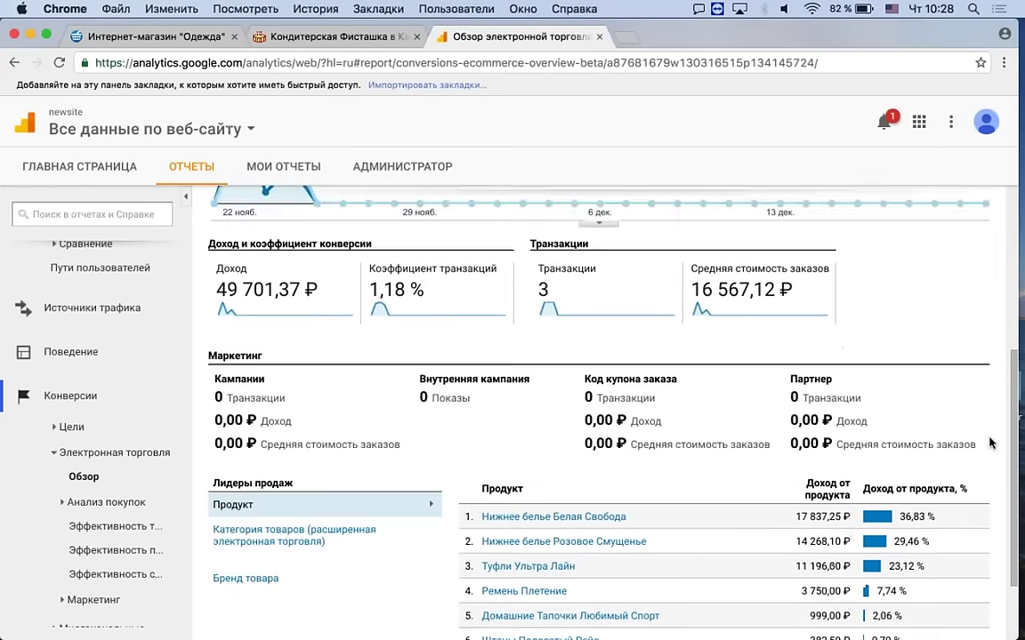
scroll(990, 442, "down", 1)
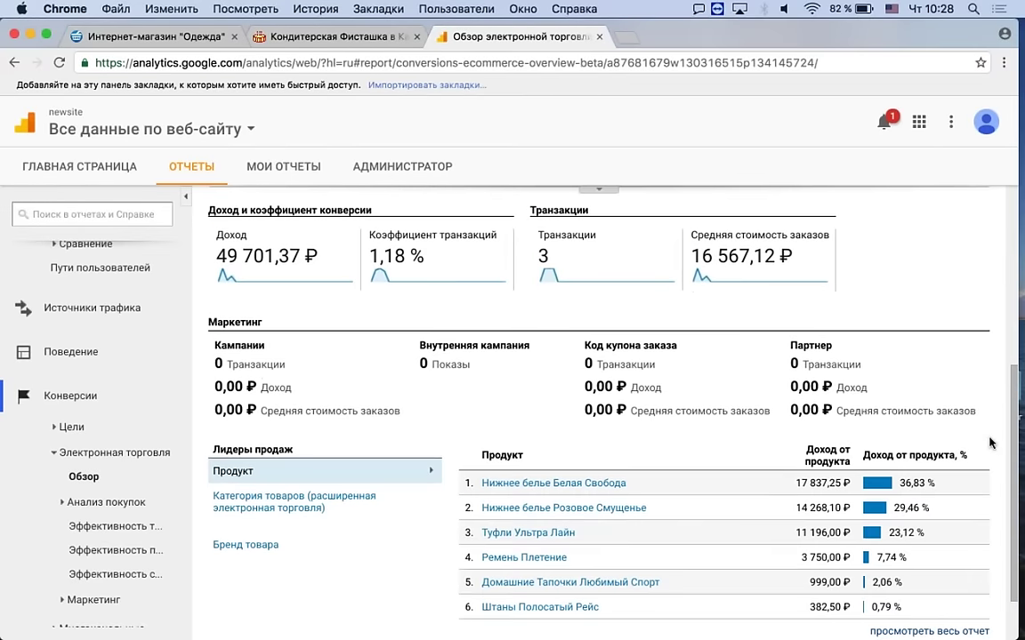
scroll(990, 442, "down", 1)
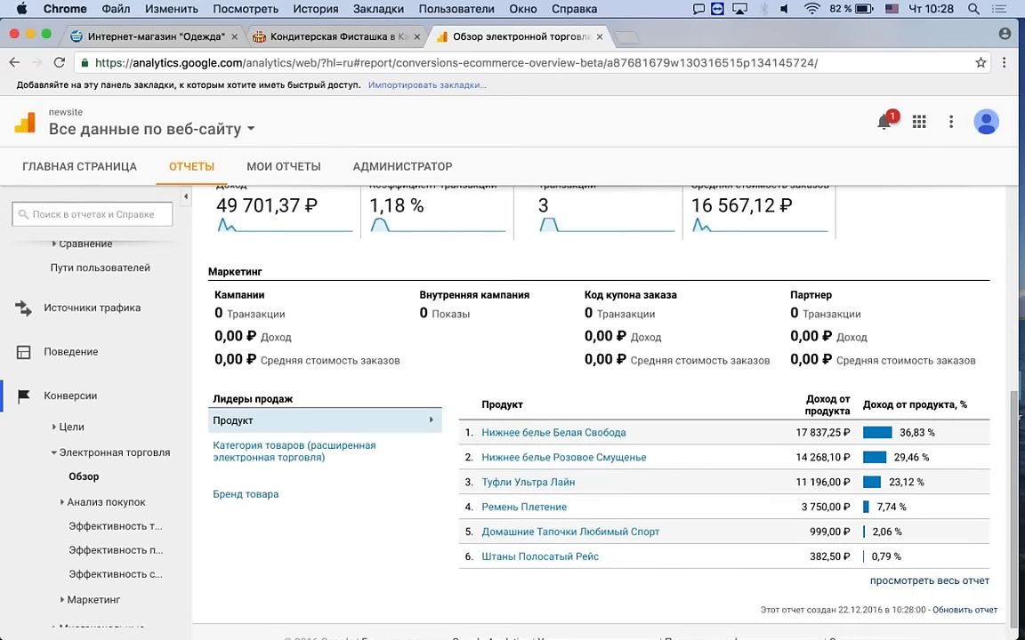
scroll(445, 363, "up", 2)
scroll(625, 499, "down", 1)
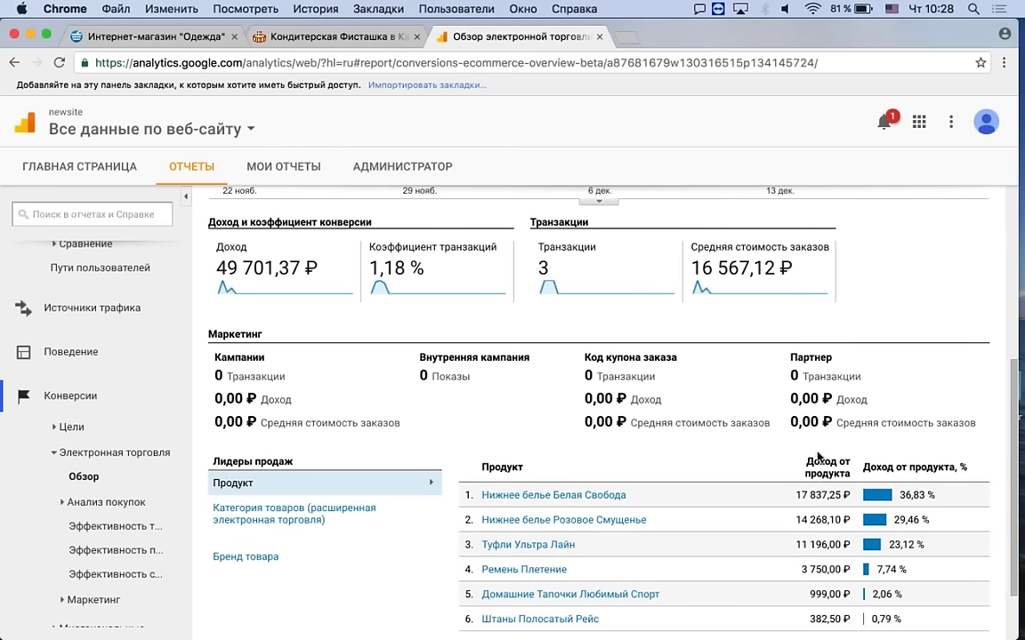
left_click_drag(863, 467, 927, 467)
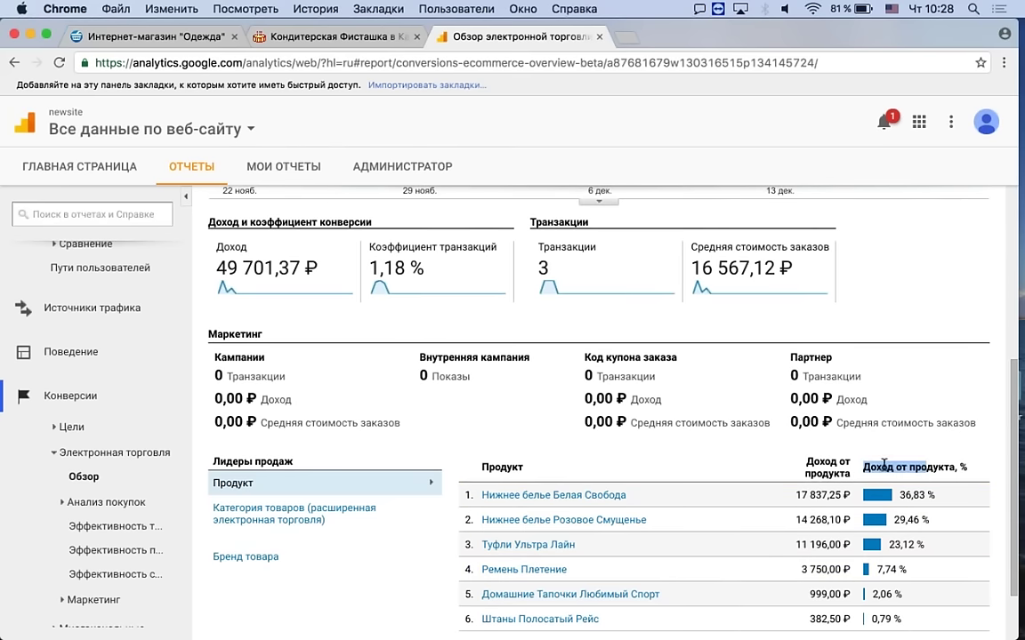
scroll(560, 439, "up", 2)
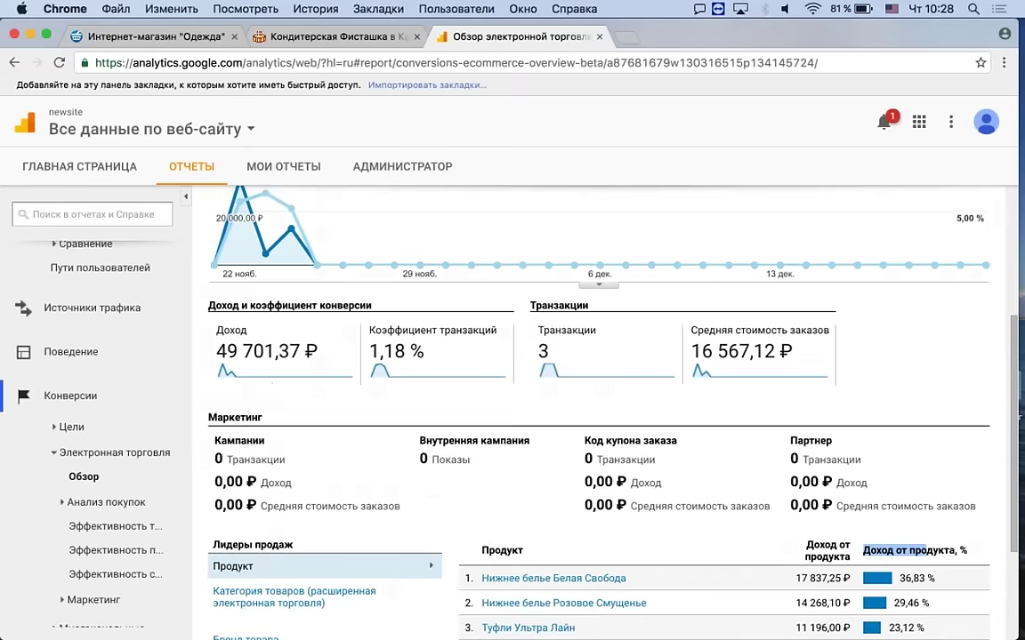
- Open the Эффективность товаров report and scroll through it
left_click(113, 530)
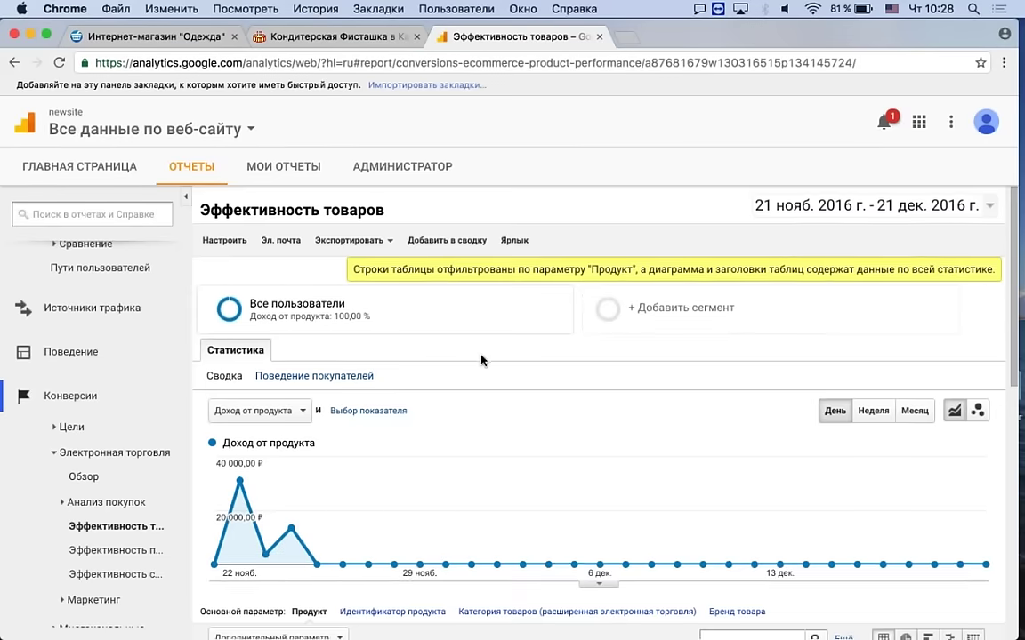
scroll(480, 359, "down", 4)
scroll(480, 359, "down", 5)
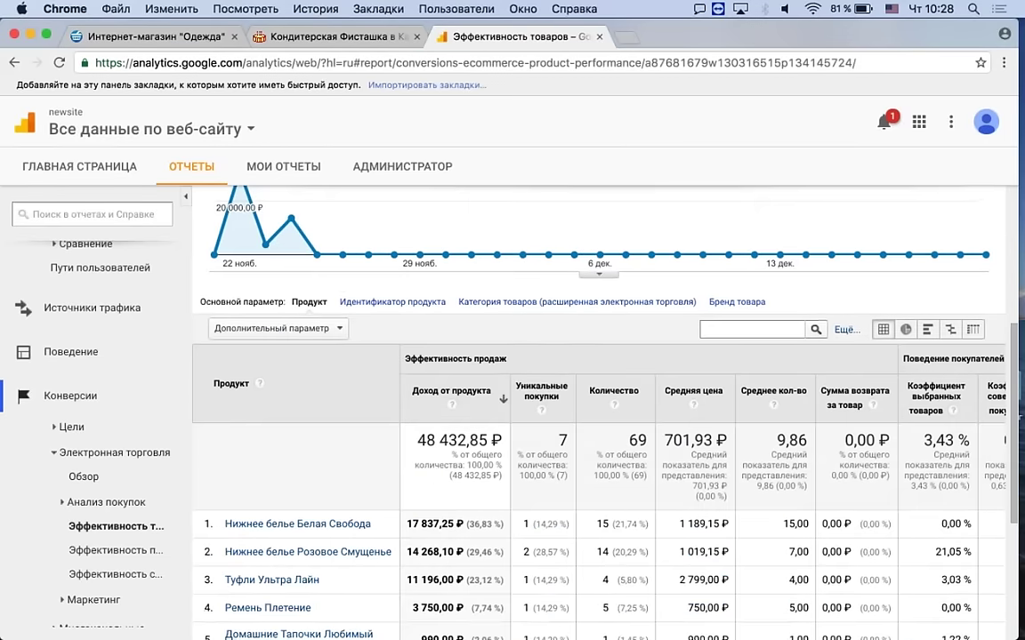
scroll(544, 369, "down", 1)
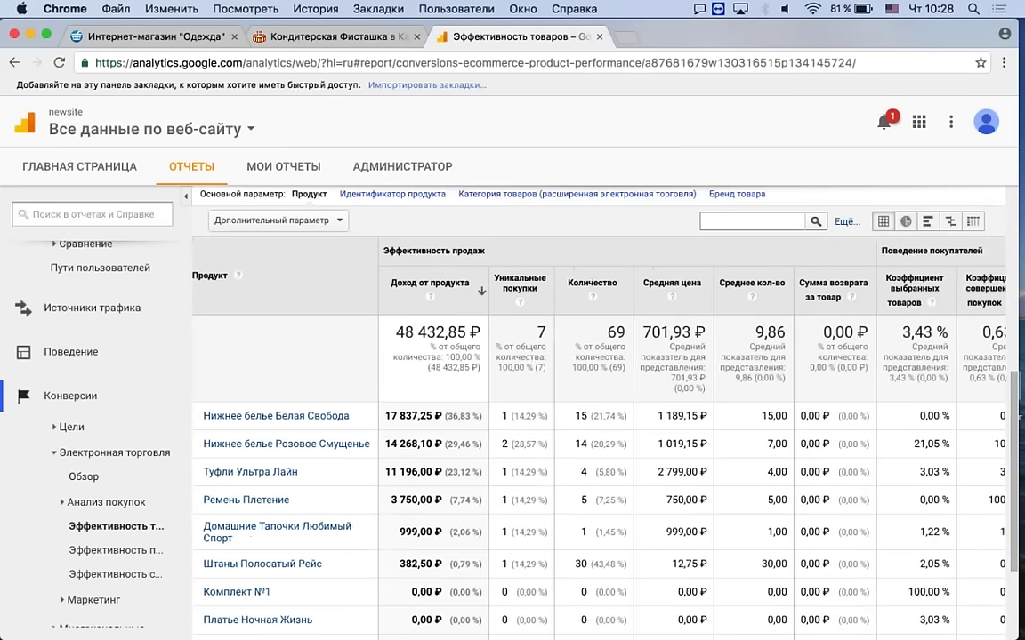
scroll(534, 400, "down", 1)
- Open Эффективность продаж and view transaction 63: two products, 31 086,20 ₽, 28 units
left_click(106, 550)
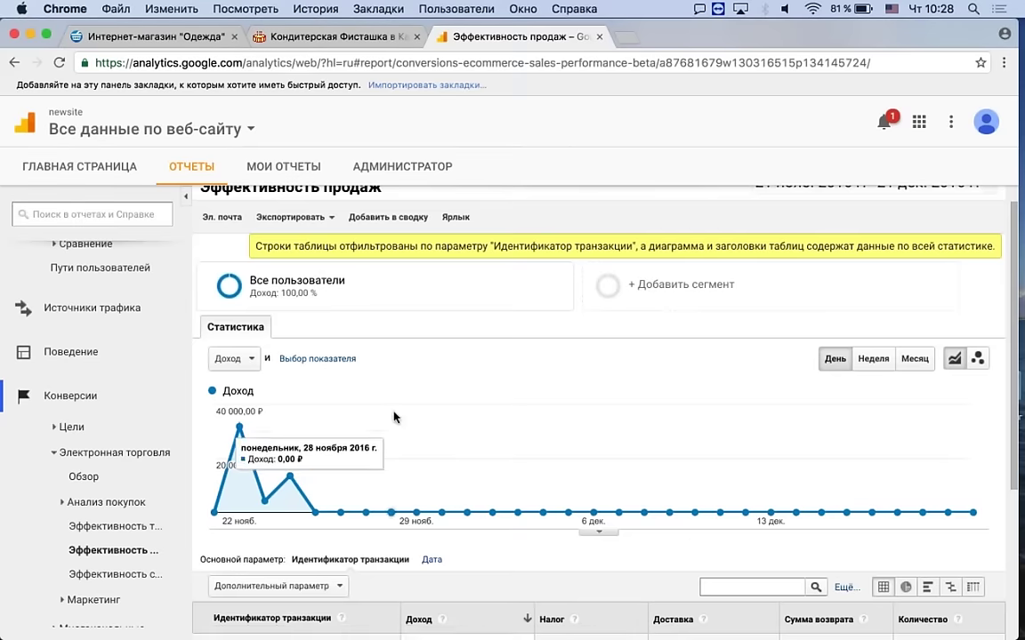
scroll(395, 416, "down", 3)
scroll(596, 400, "up", 1)
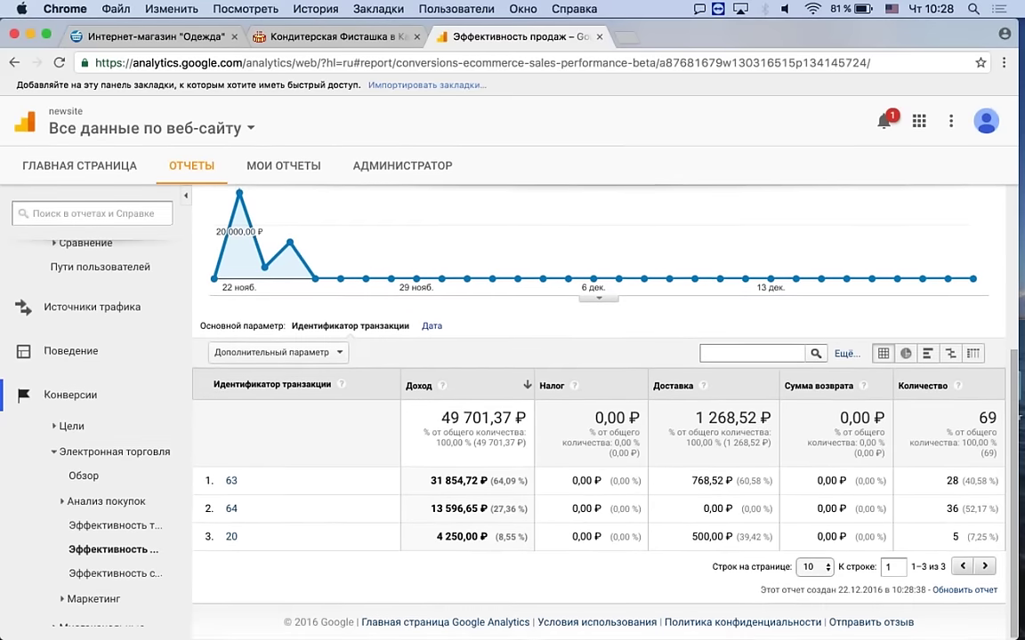
left_click(231, 481)
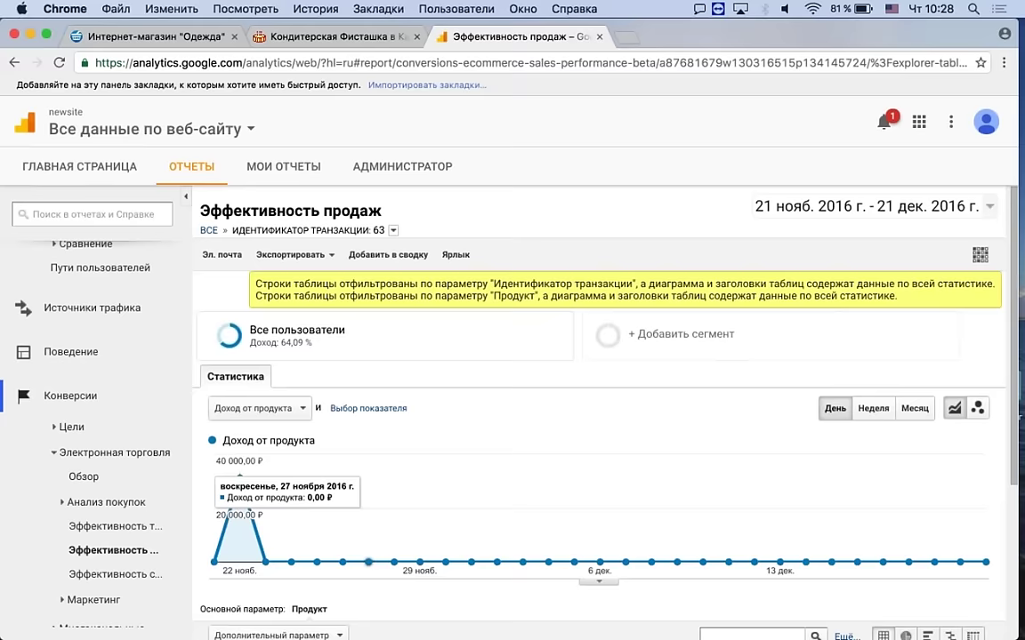
scroll(596, 400, "down", 5)
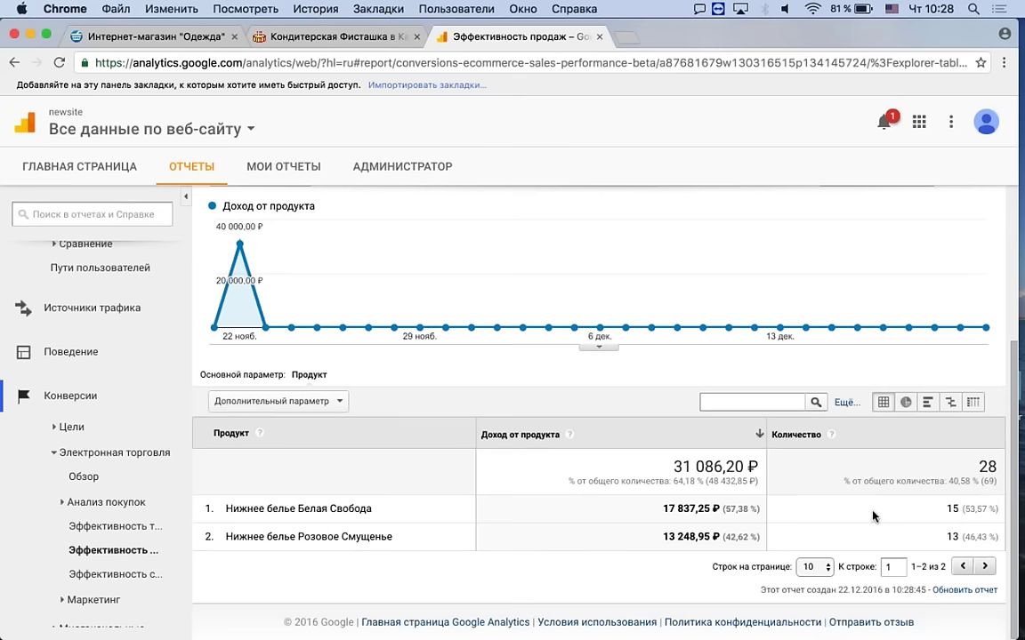
scroll(596, 400, "up", 2)
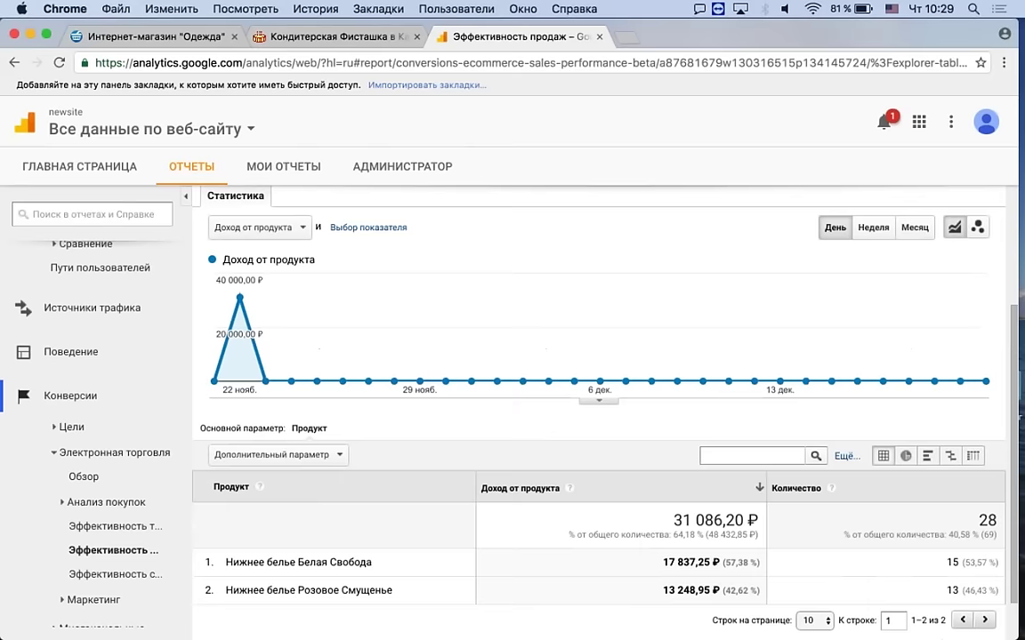
- Open the Эффективность списка товаров report and review its 38 add-to-carts and 7 unique purchases
left_click(129, 578)
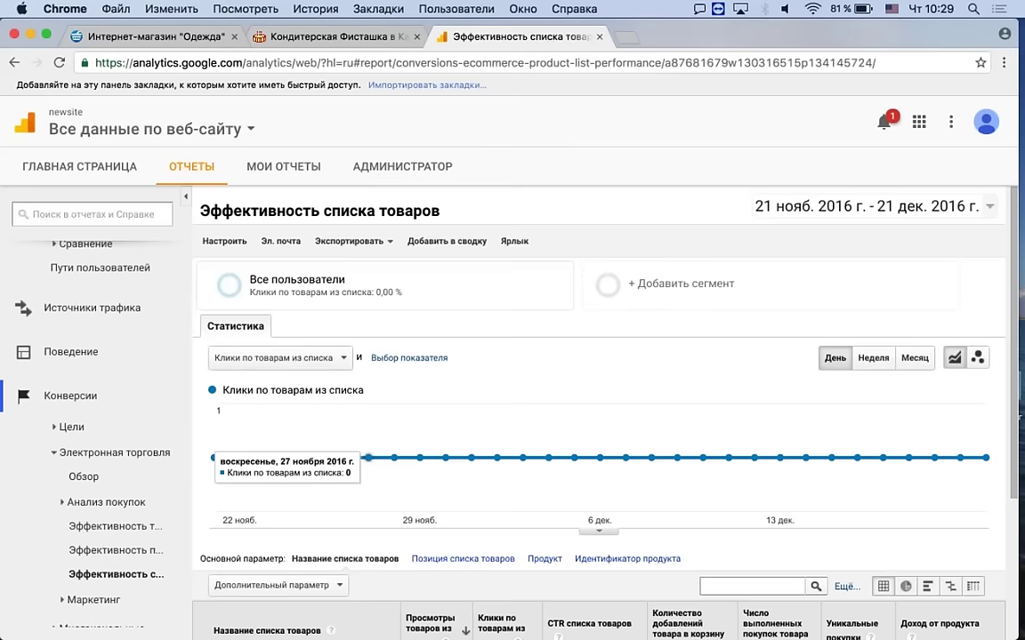
scroll(572, 346, "down", 3)
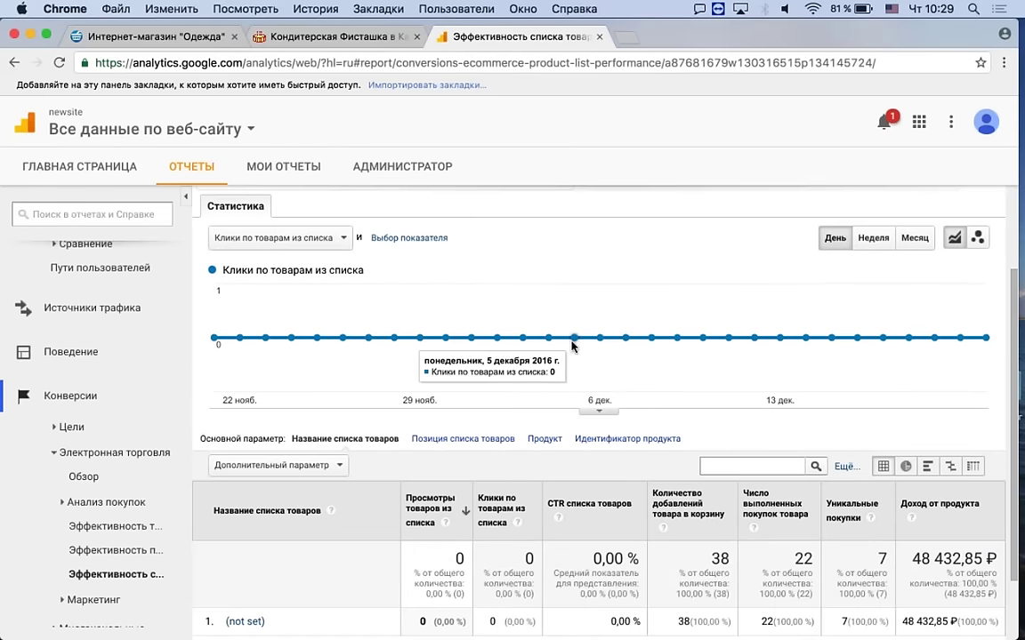
scroll(572, 347, "up", 3)
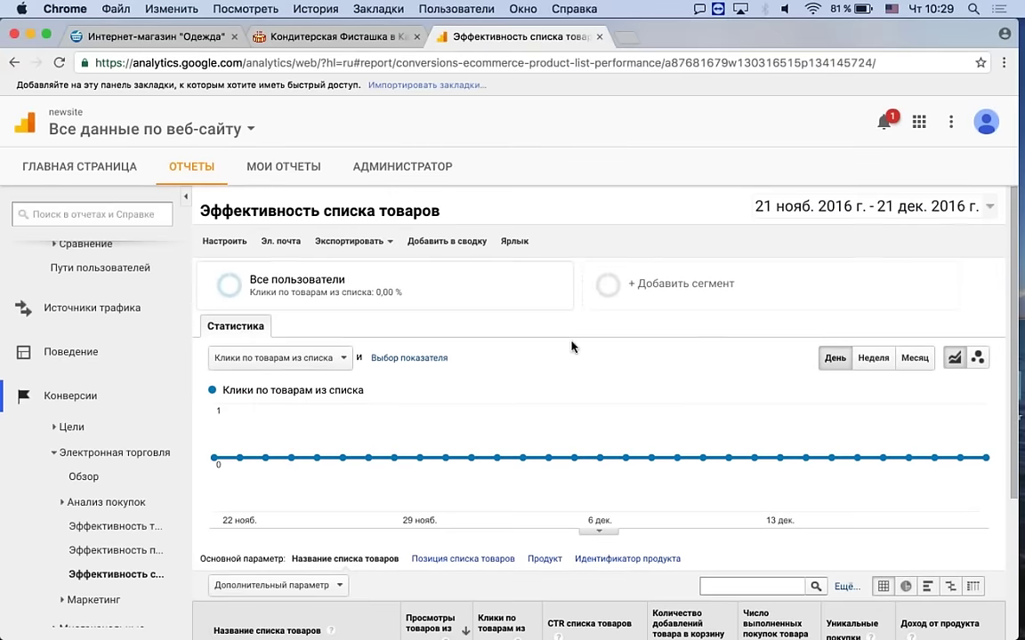
scroll(572, 347, "down", 1)
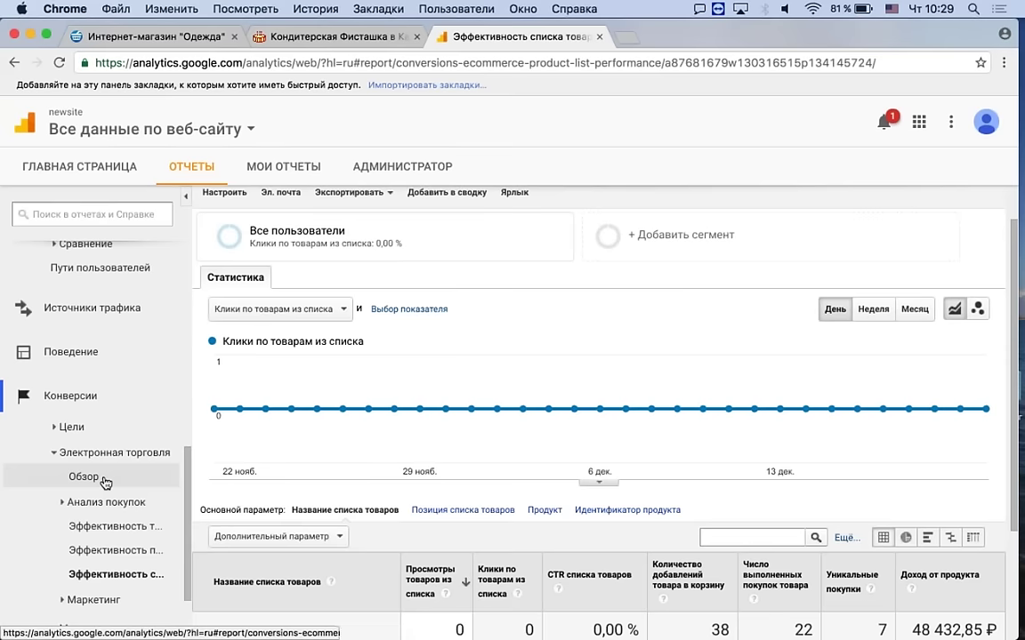
- Review the e-commerce overview's product table, then close the Google Analytics tab
left_click(85, 476)
scroll(599, 377, "down", 3)
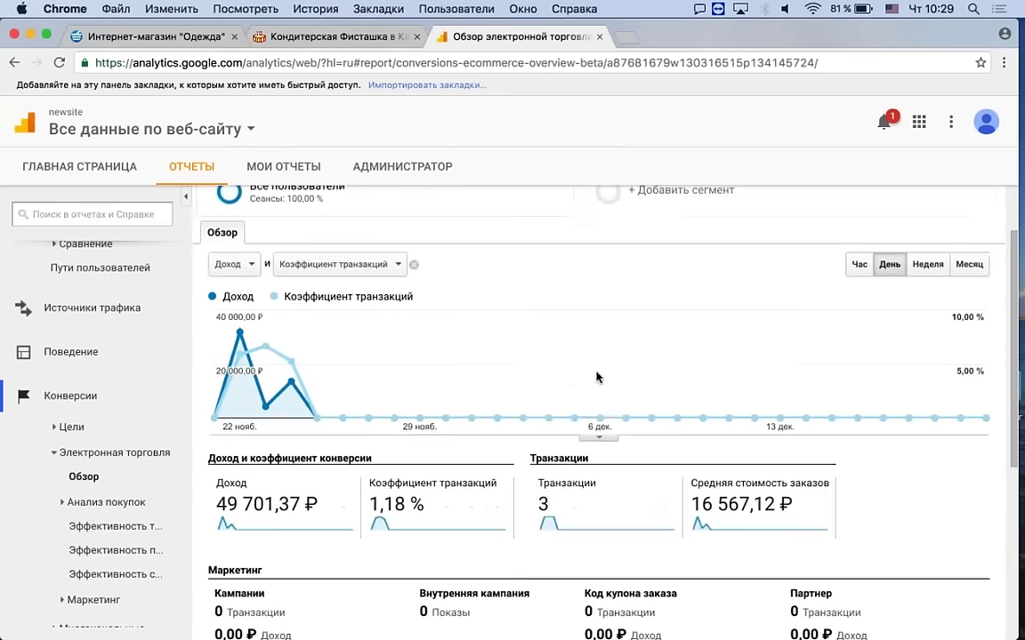
scroll(551, 374, "down", 3)
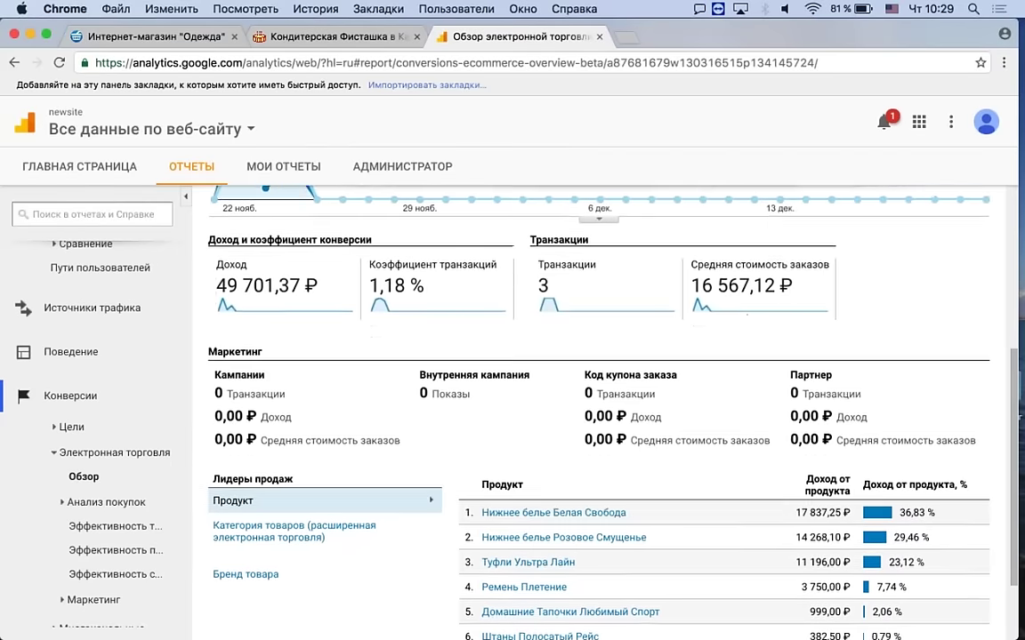
scroll(925, 311, "up", 1)
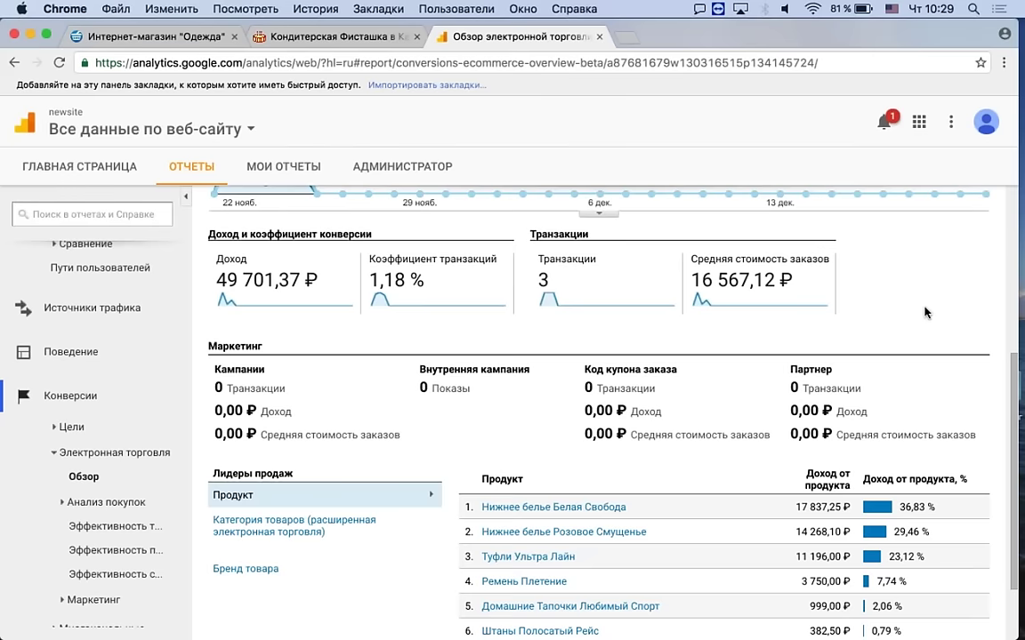
scroll(925, 311, "up", 2)
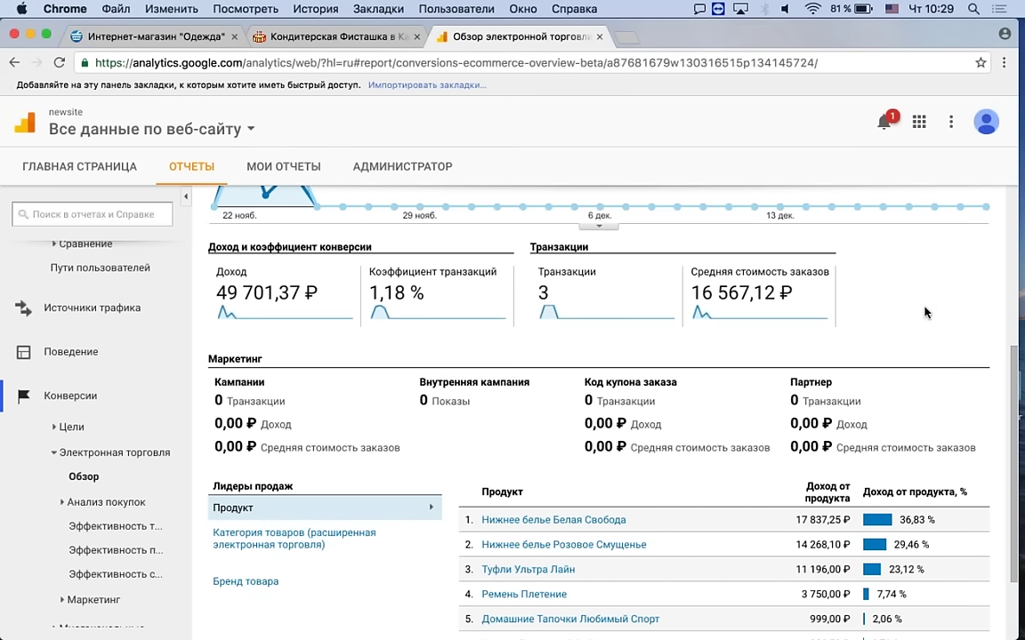
left_click(601, 37)
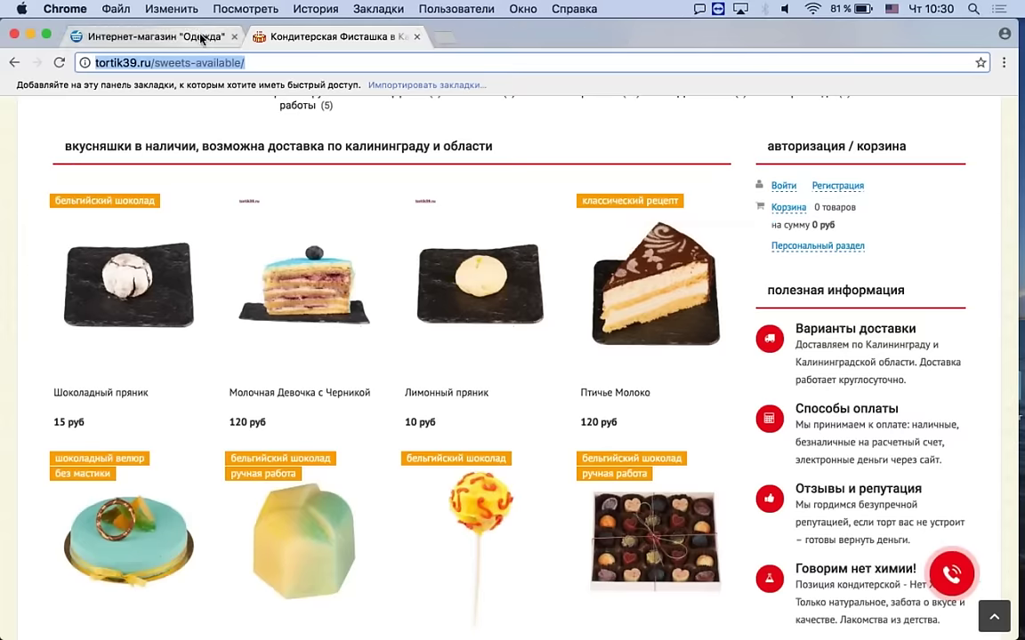
- Switch to the Интернет-магазин "Одежда" tab showing the Тренды сезона belts and shoes grid
left_click(202, 37)
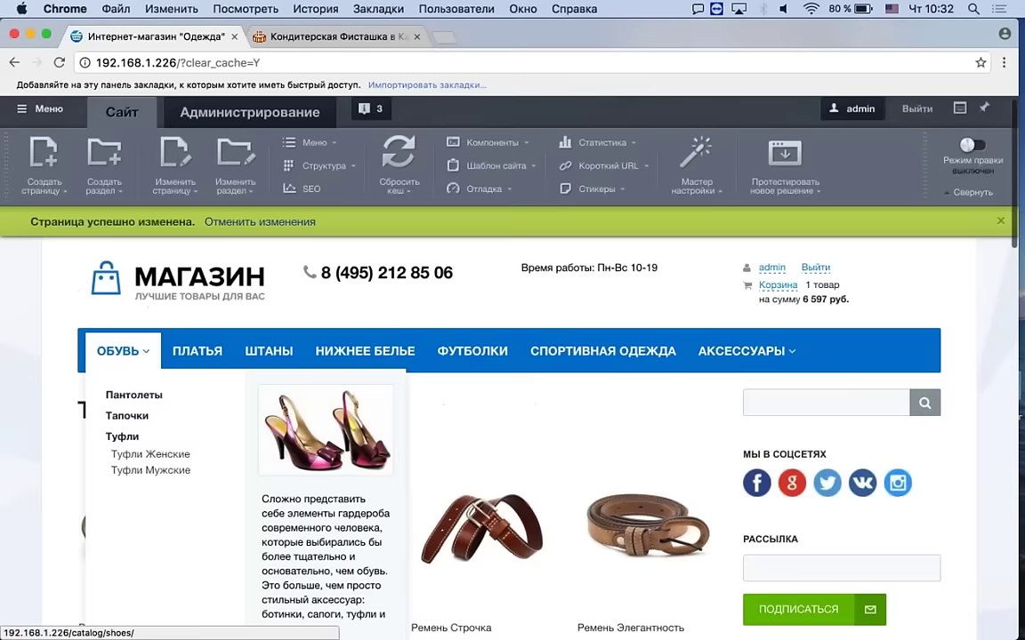
- In page edit mode, open the Элементы раздела component parameters and maximize the dialog
left_click(176, 169)
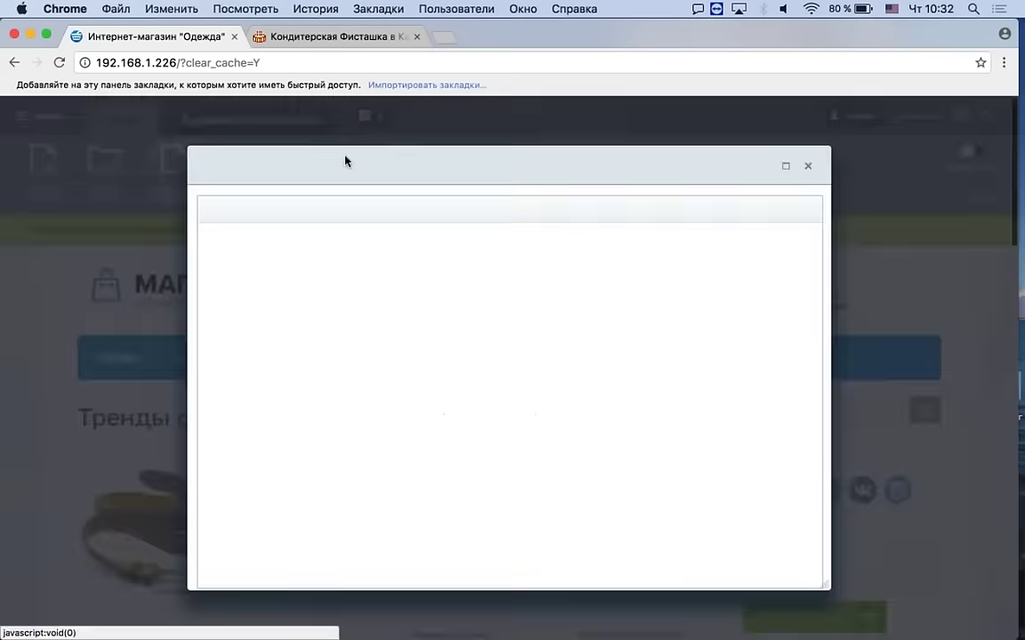
double_click(106, 239)
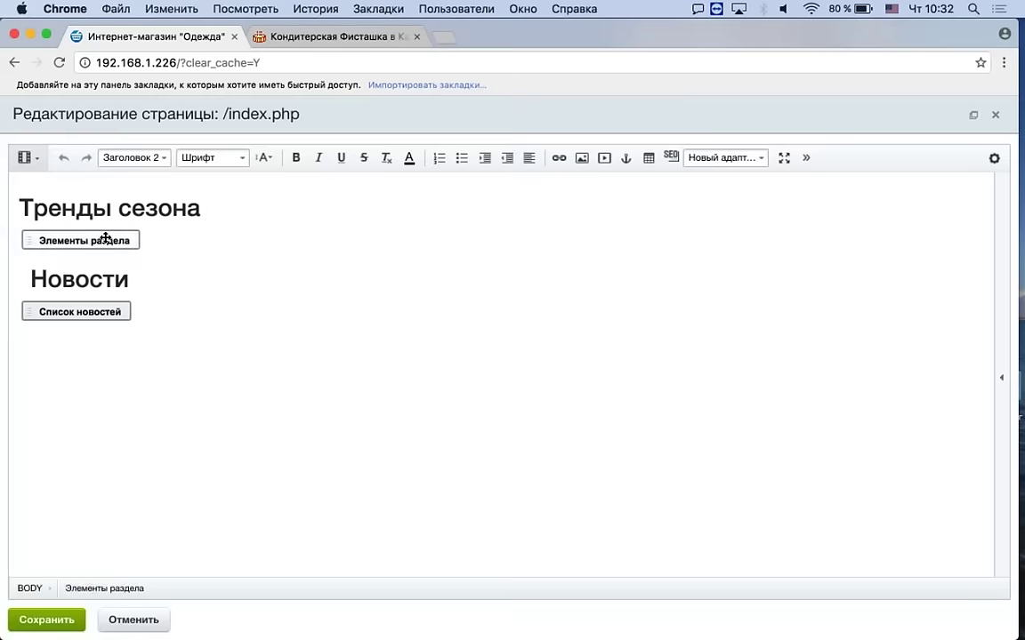
left_click(257, 316)
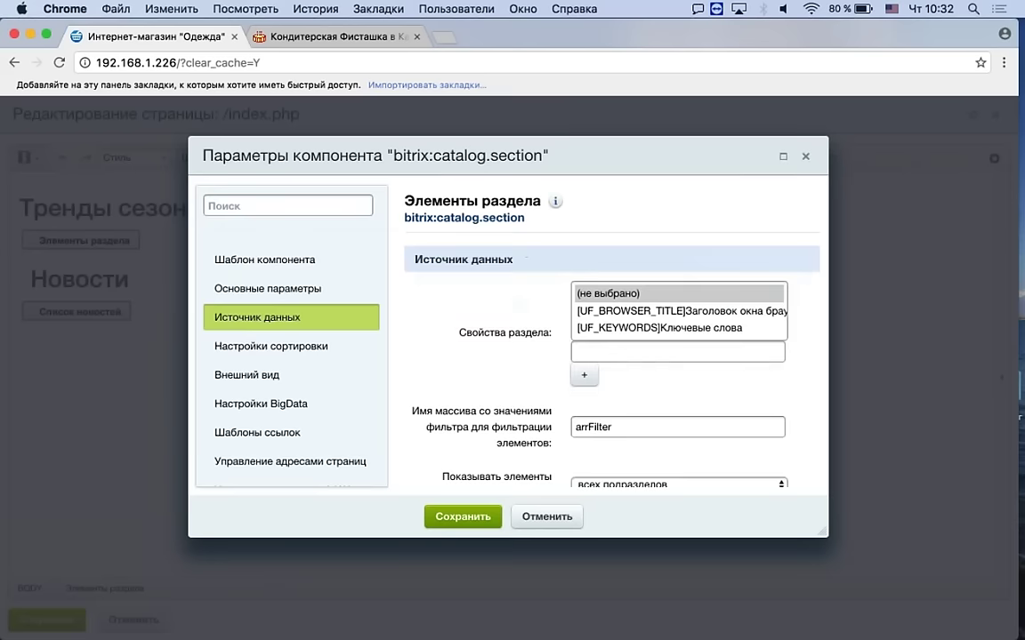
scroll(412, 347, "down", 3)
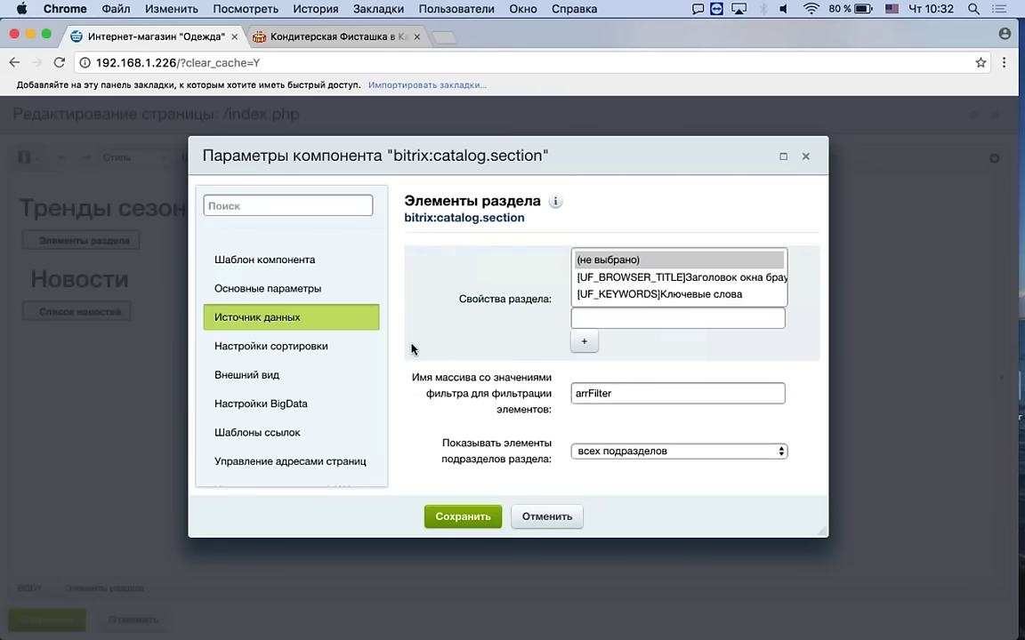
left_click(356, 291)
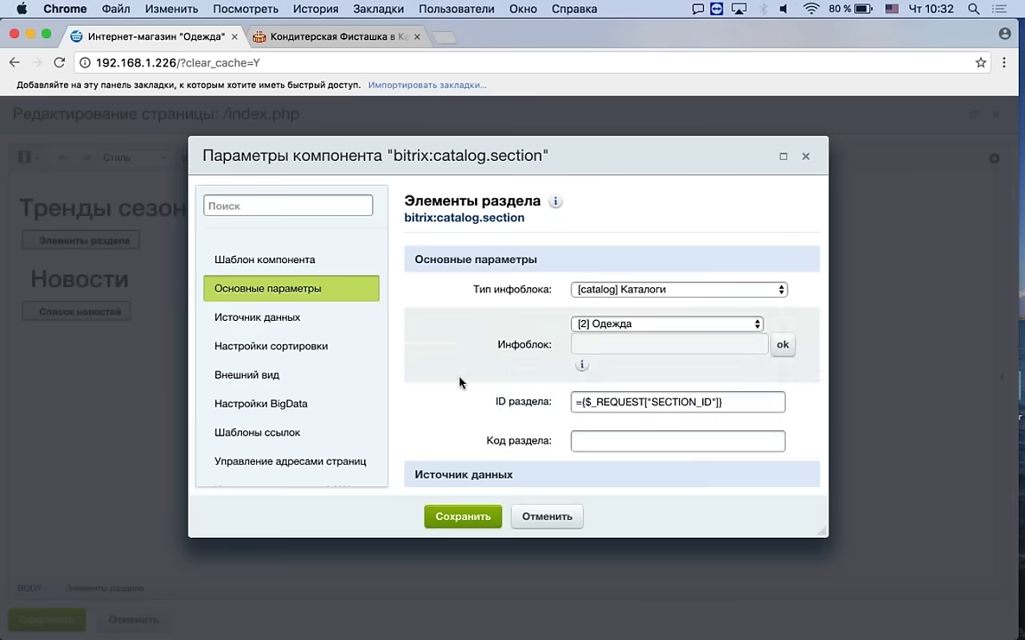
scroll(459, 382, "down", 7)
scroll(459, 382, "down", 3)
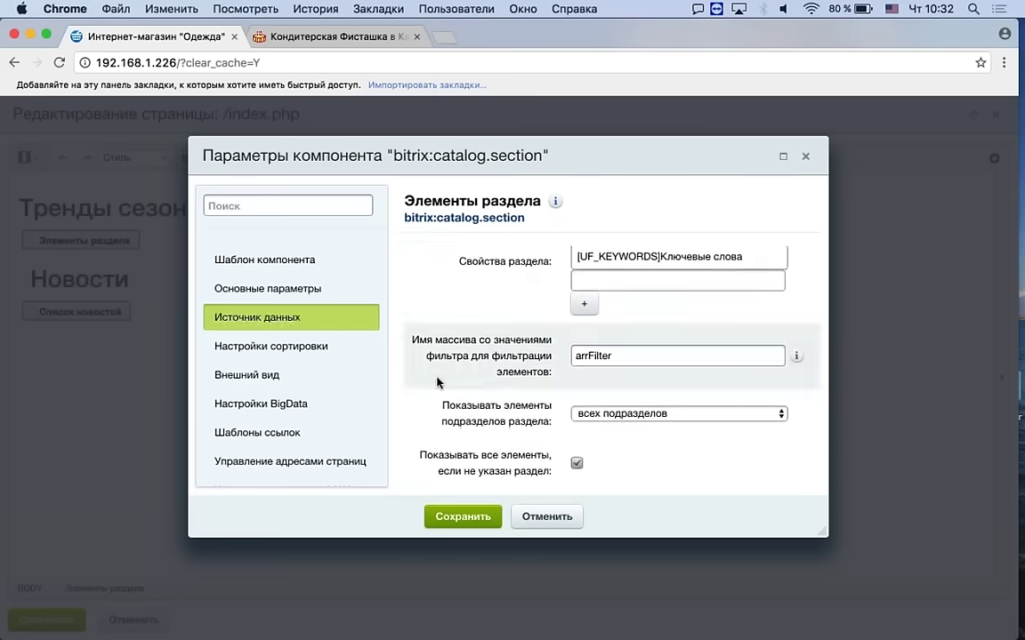
left_click(316, 377)
left_click(782, 156)
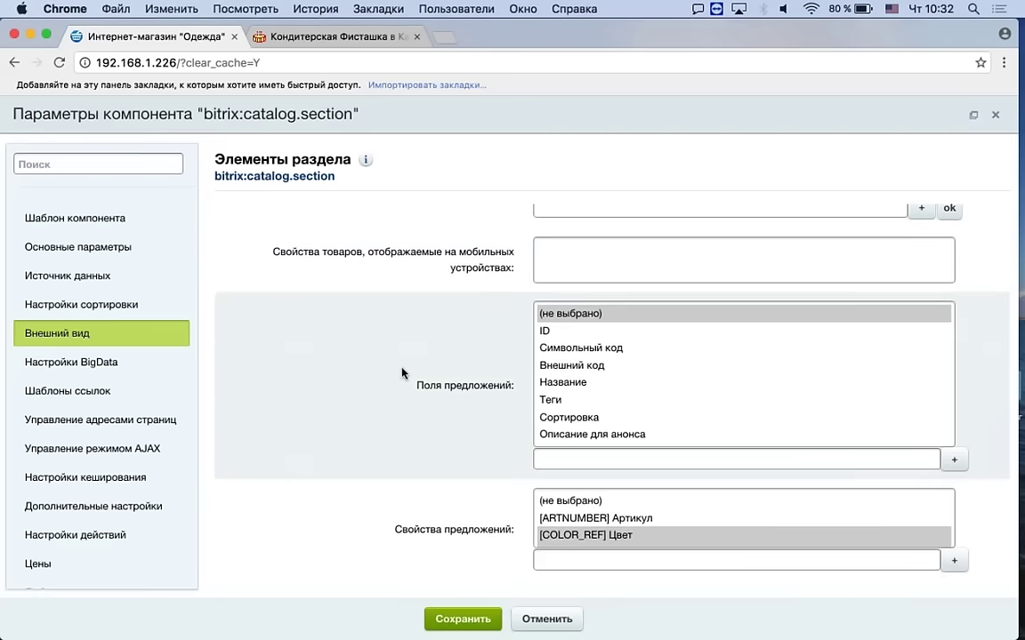
- Add a new condition under Фильтр товаров in Источник данных, leaving its type unselected
scroll(405, 373, "down", 5)
scroll(402, 372, "down", 4)
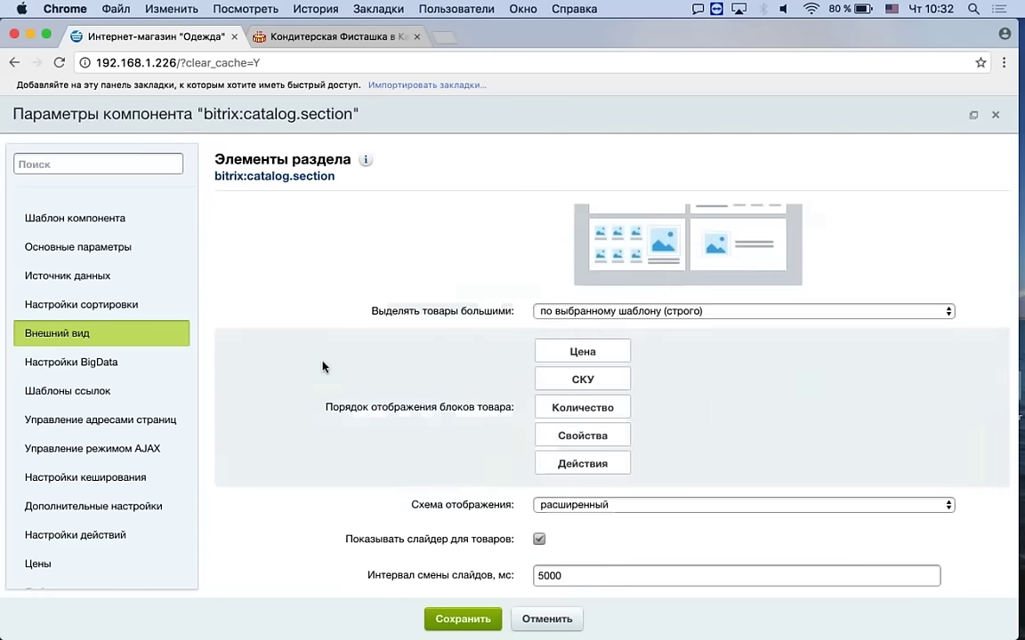
left_click(68, 275)
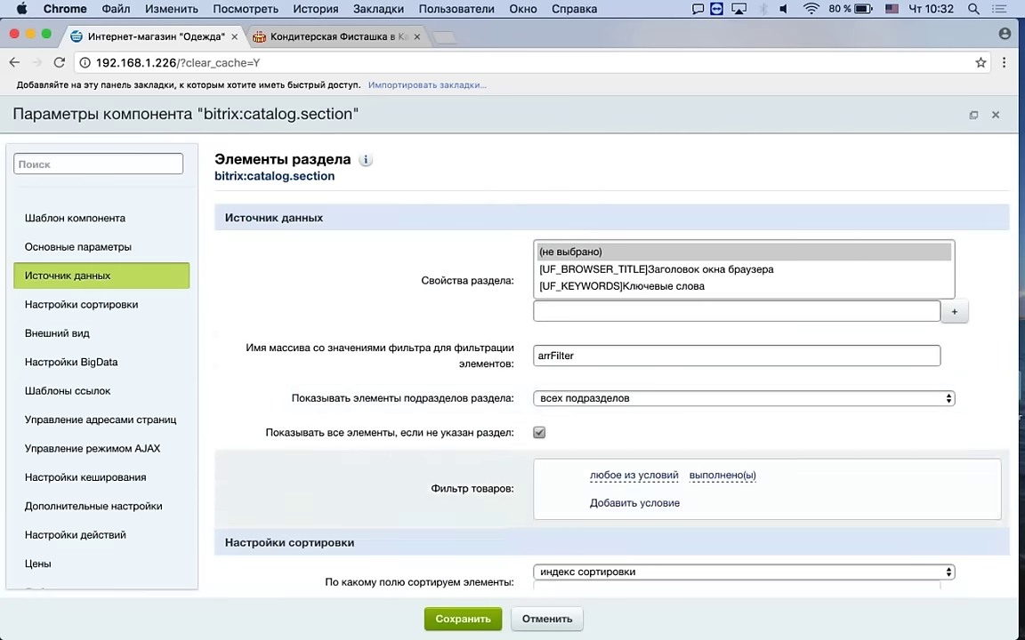
left_click(634, 504)
left_click(705, 508)
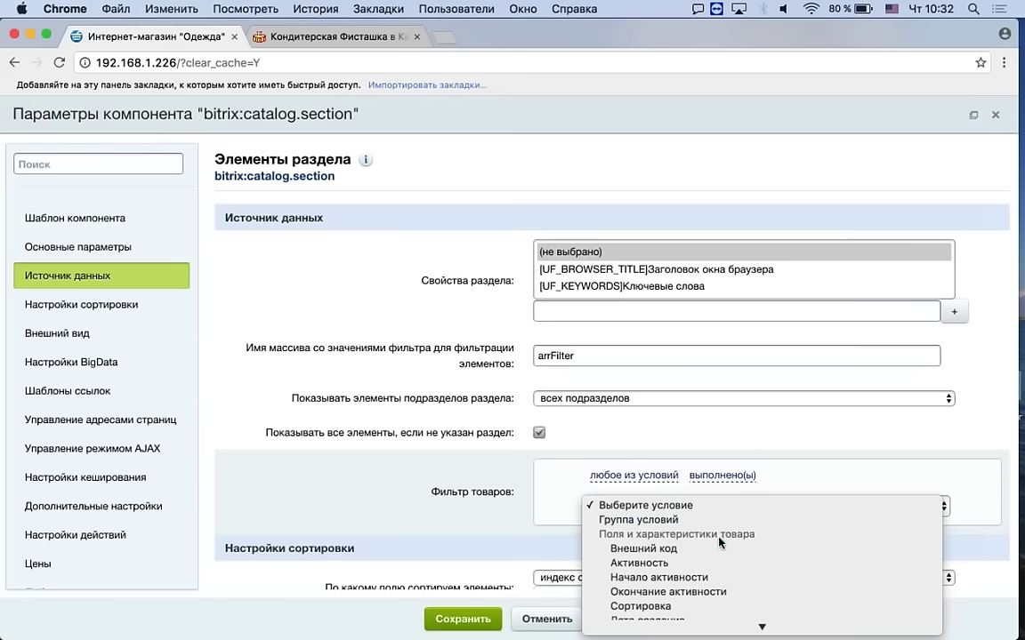
scroll(720, 542, "down", 2)
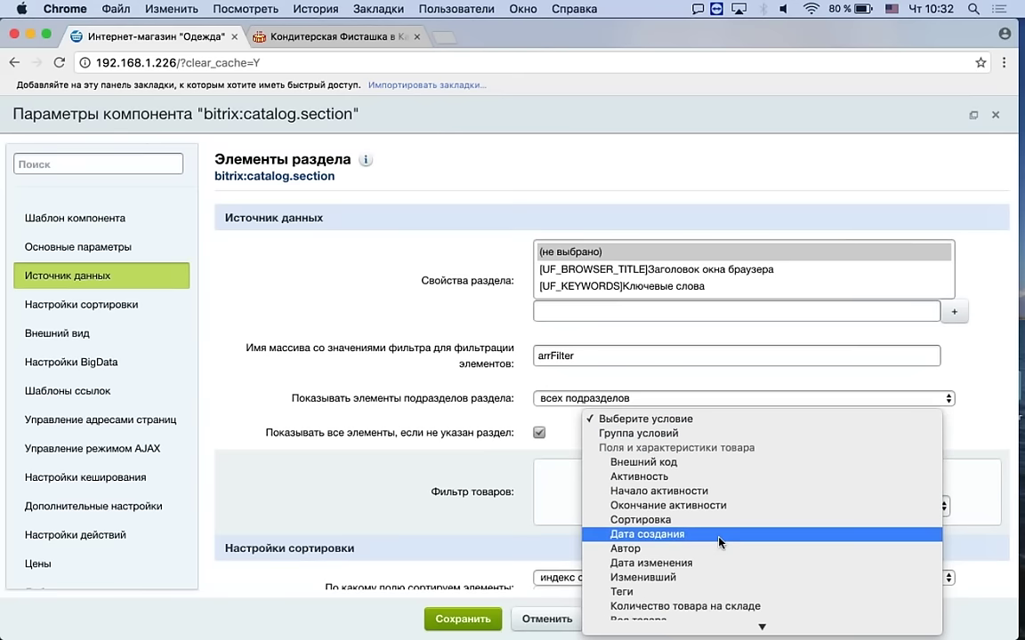
scroll(720, 542, "down", 3)
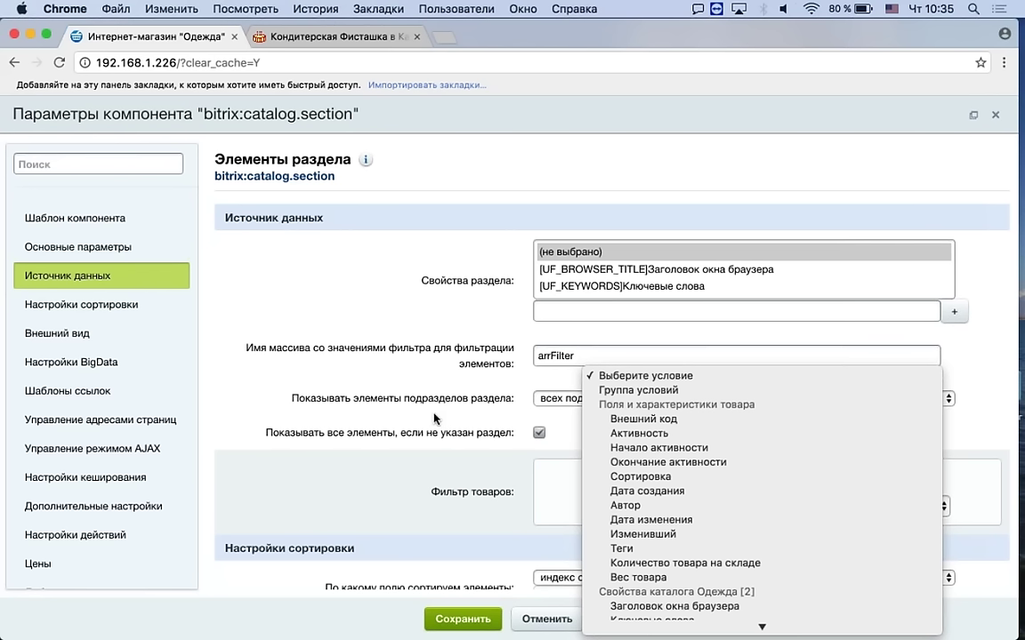
left_click(342, 402)
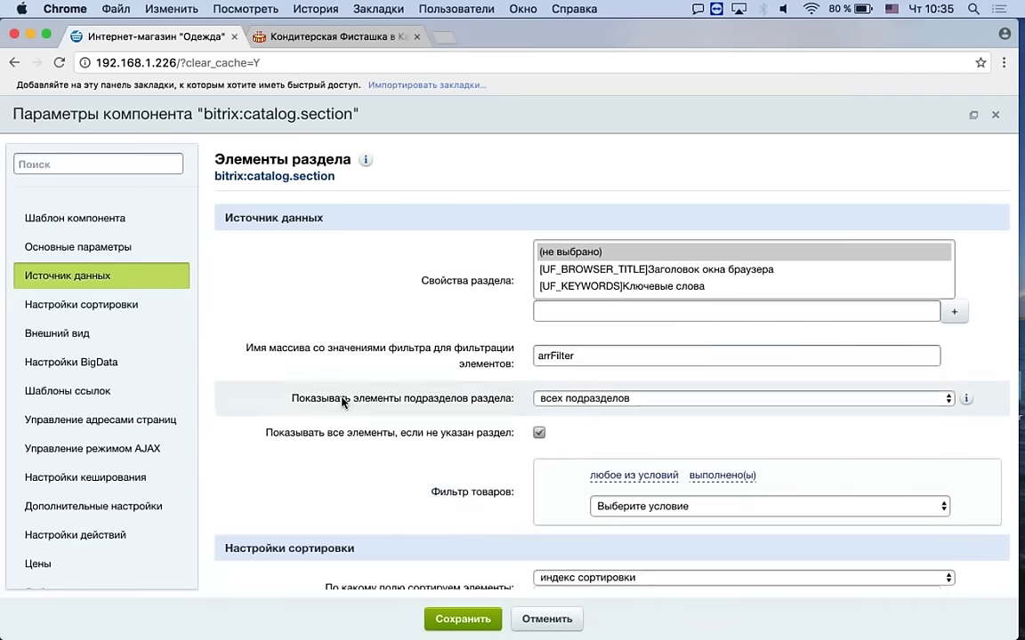
scroll(343, 402, "up", 5)
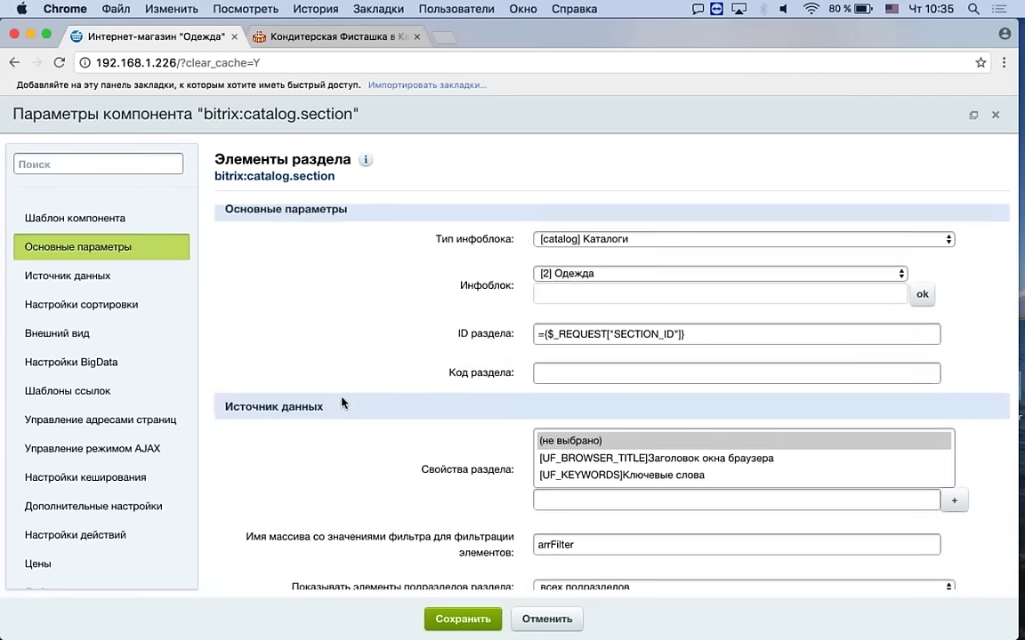
scroll(343, 402, "up", 2)
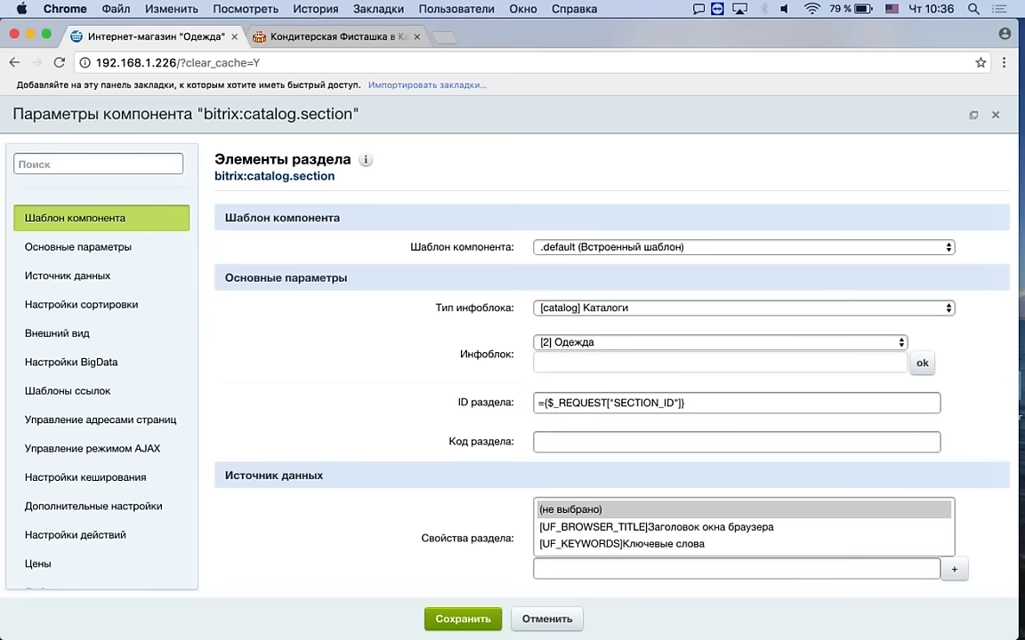
left_click(295, 41)
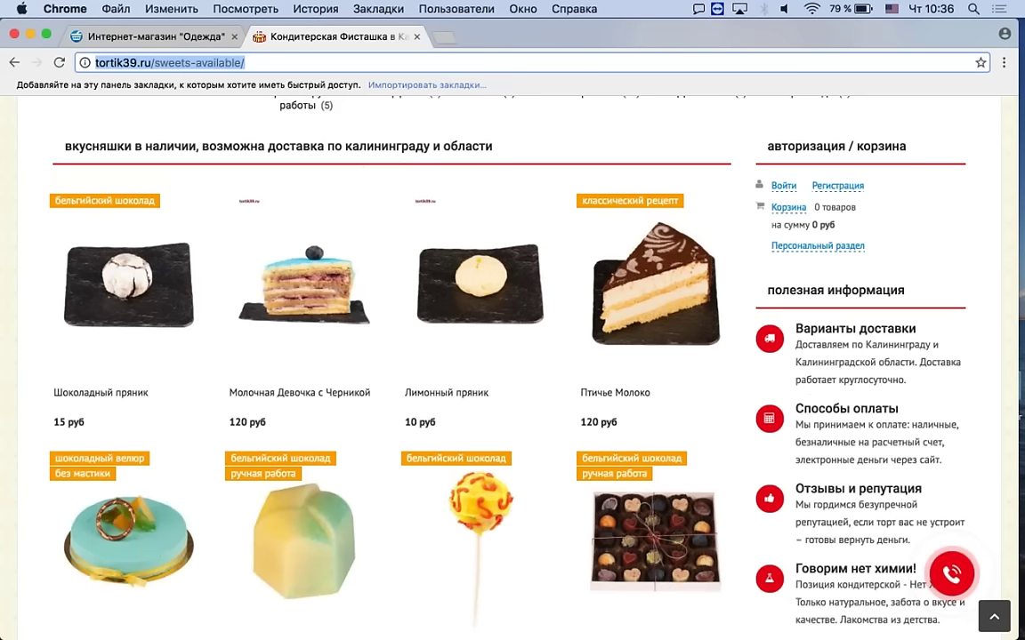
mouse_move(275, 486)
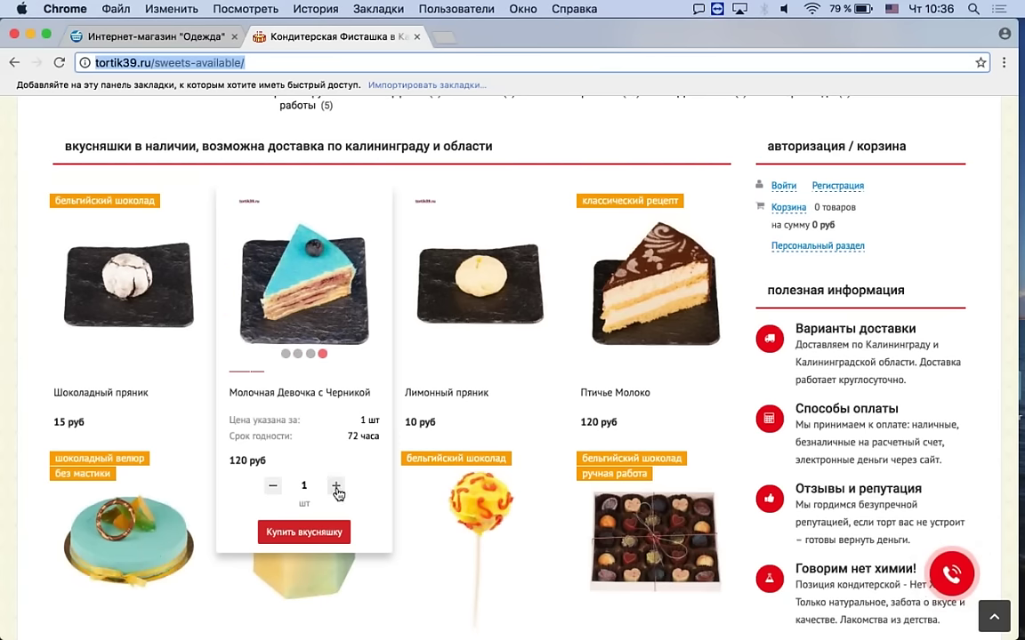
left_click(336, 485)
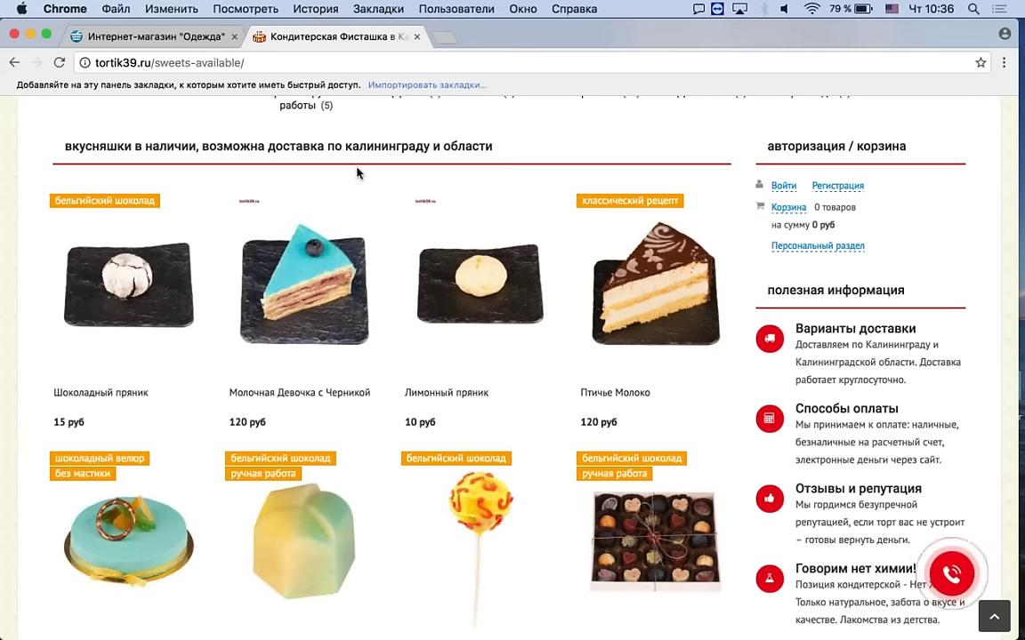
left_click(202, 42)
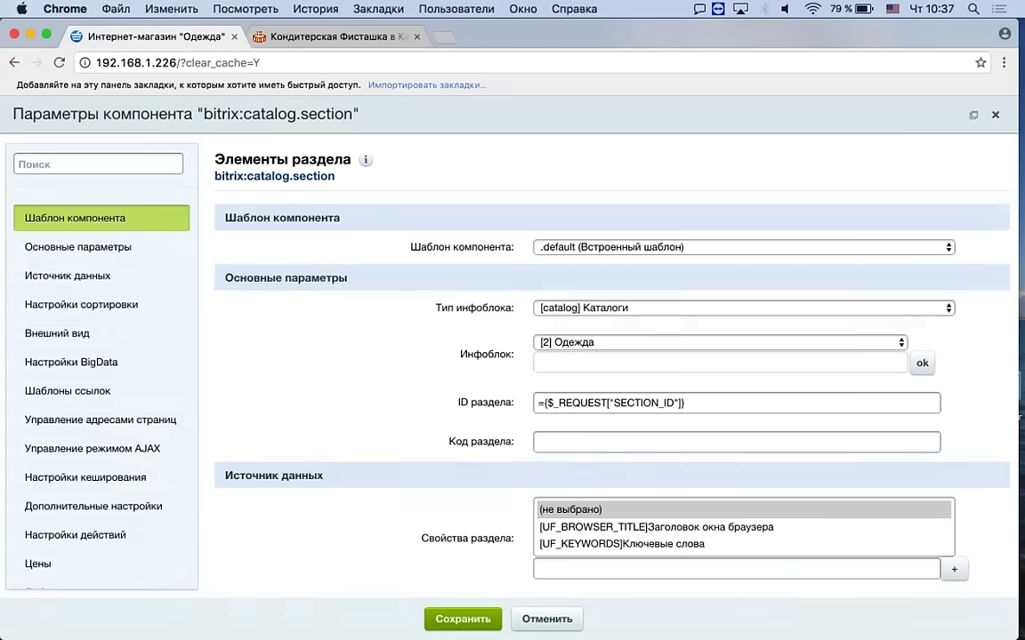
- Close the current settings window and open the belt-listing bitrix:catalog.section component parameters
key("Escape")
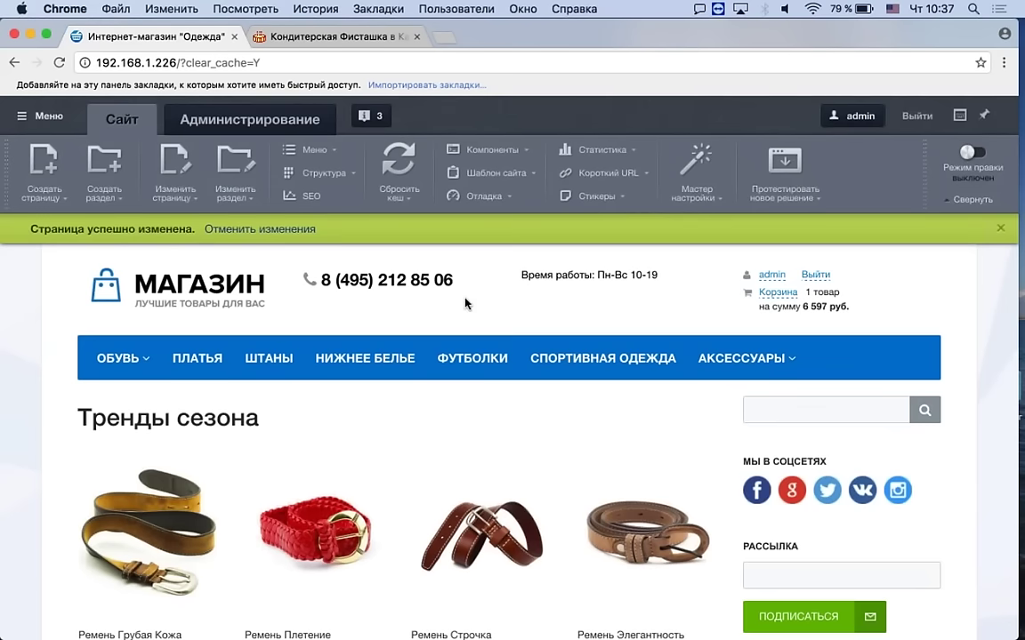
scroll(464, 304, "down", 1)
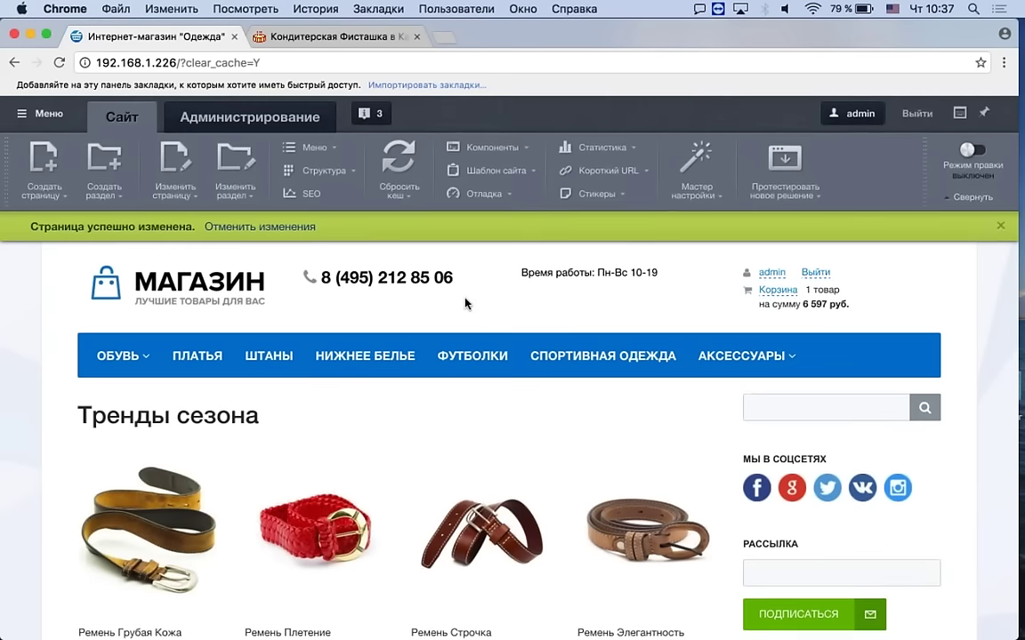
scroll(465, 304, "down", 3)
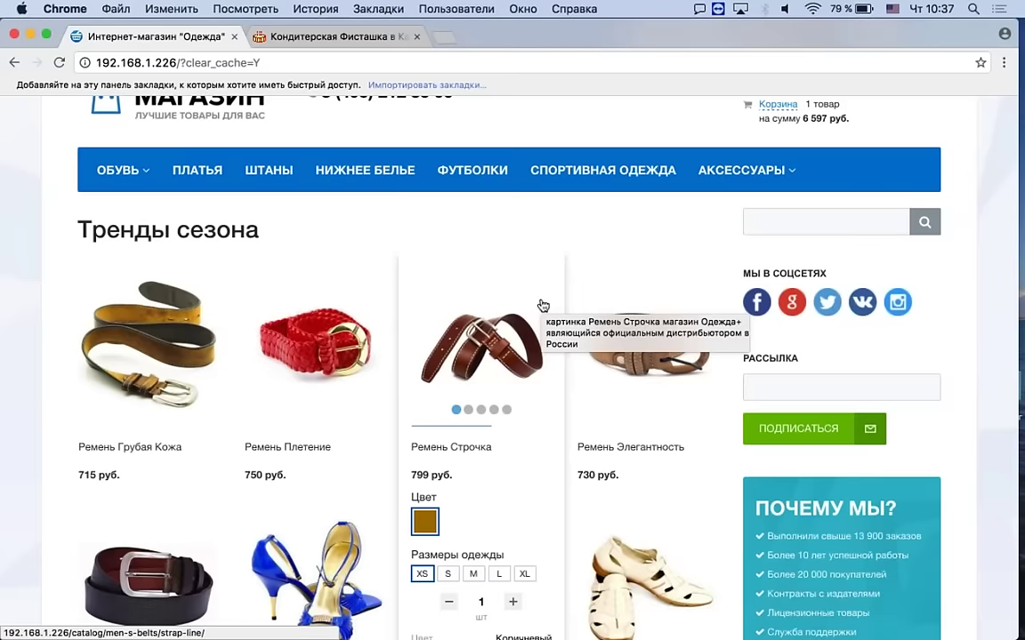
scroll(543, 306, "down", 2)
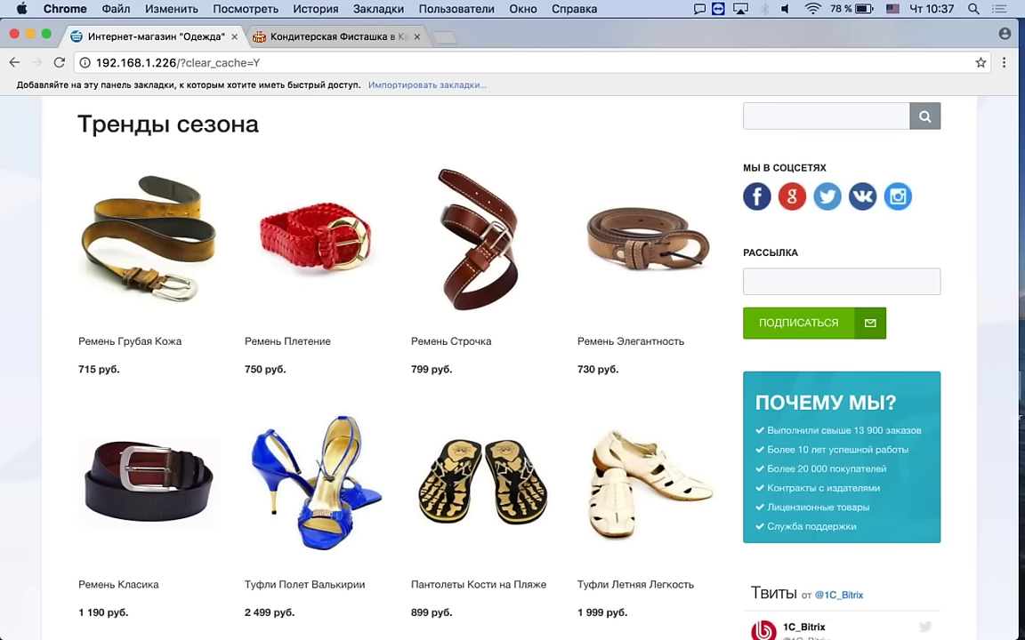
mouse_move(647, 250)
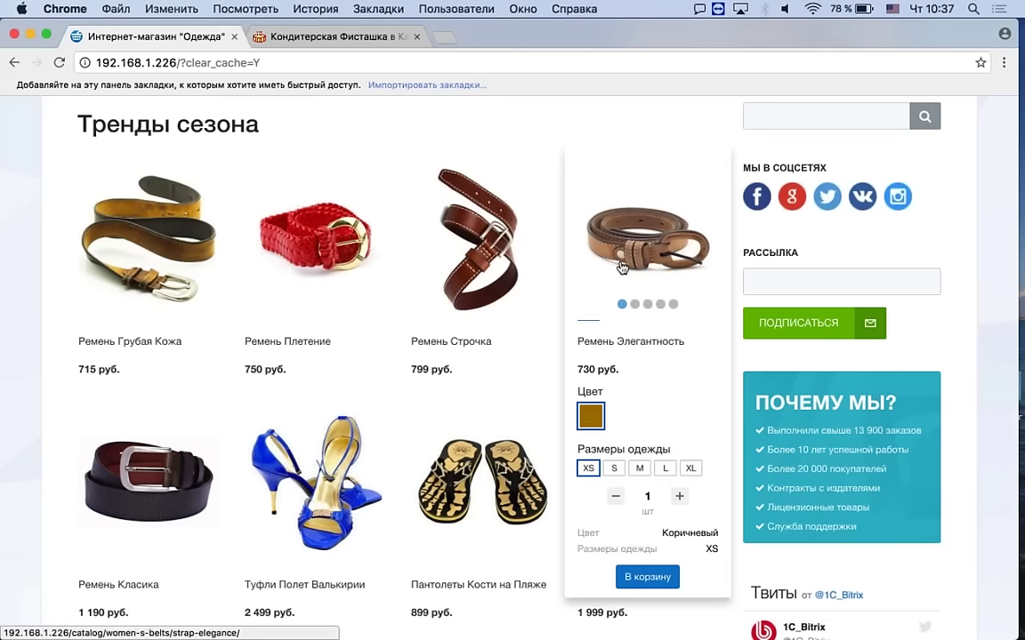
scroll(622, 268, "up", 2)
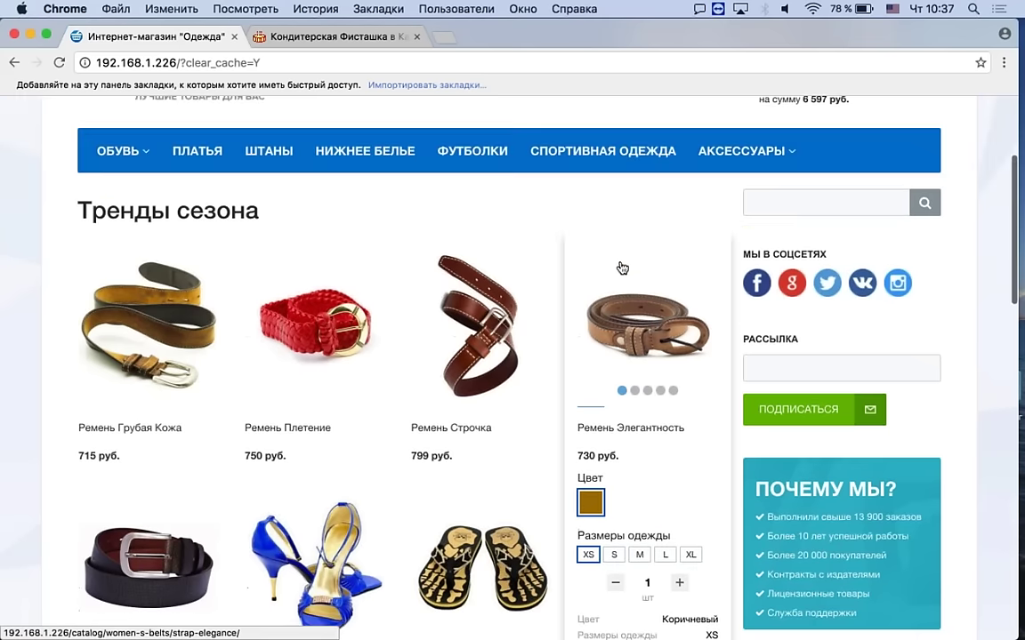
left_click(390, 237)
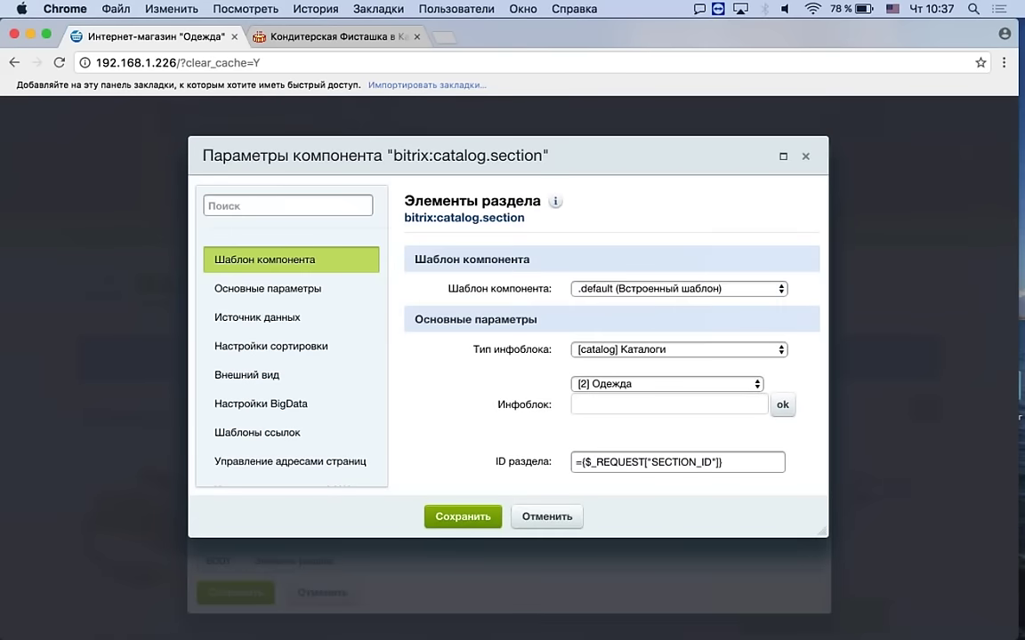
- Replace the Внешний вид layout with three 3-product rows, 9 per page, and save the page
left_click(783, 155)
left_click(247, 374)
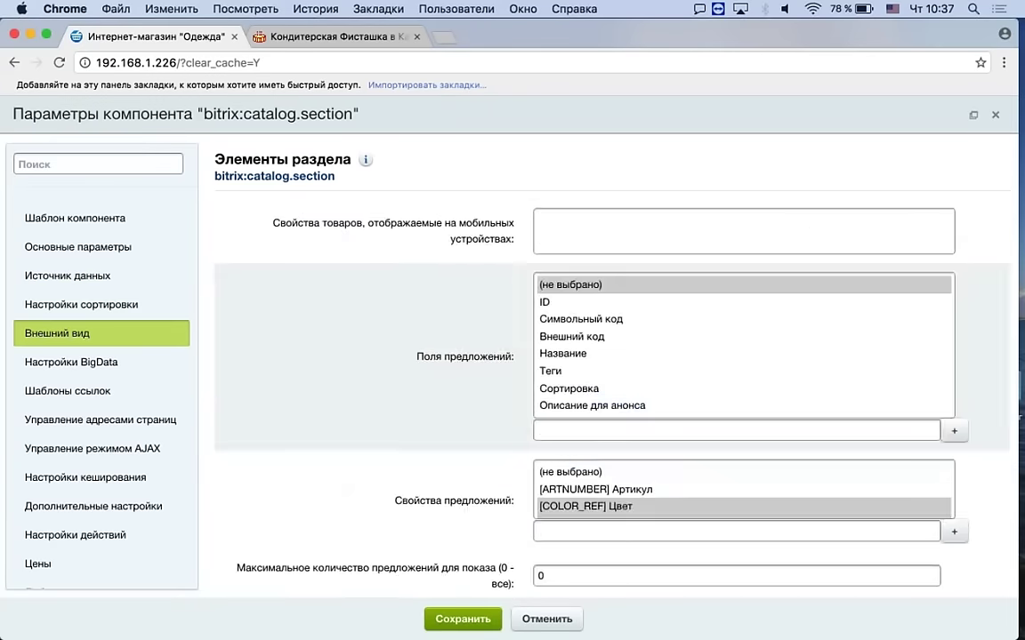
scroll(522, 285, "down", 5)
scroll(522, 285, "up", 1)
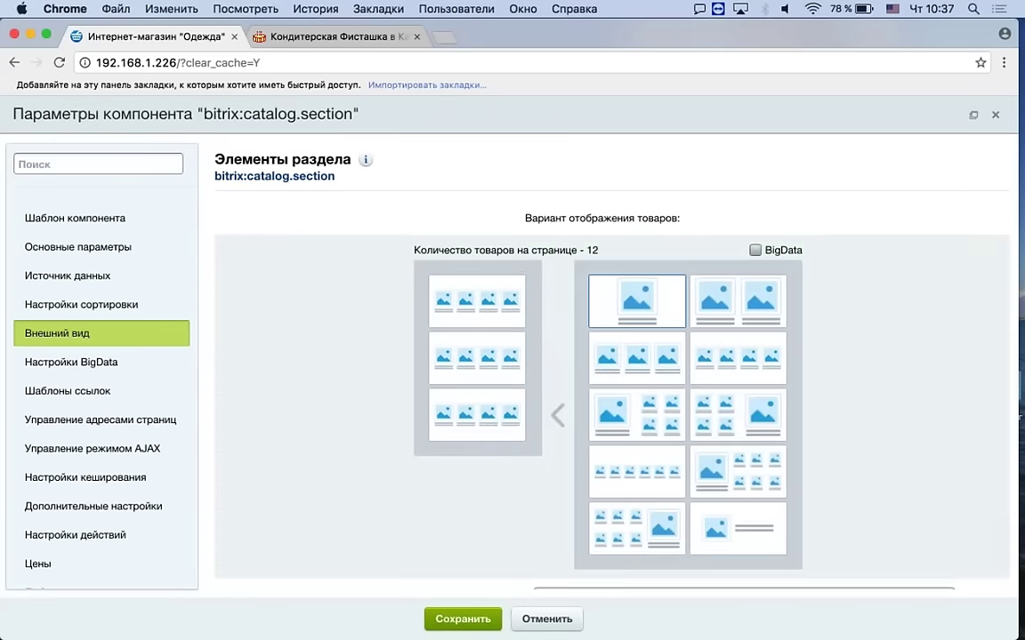
left_click(522, 278)
left_click_drag(637, 358, 454, 371)
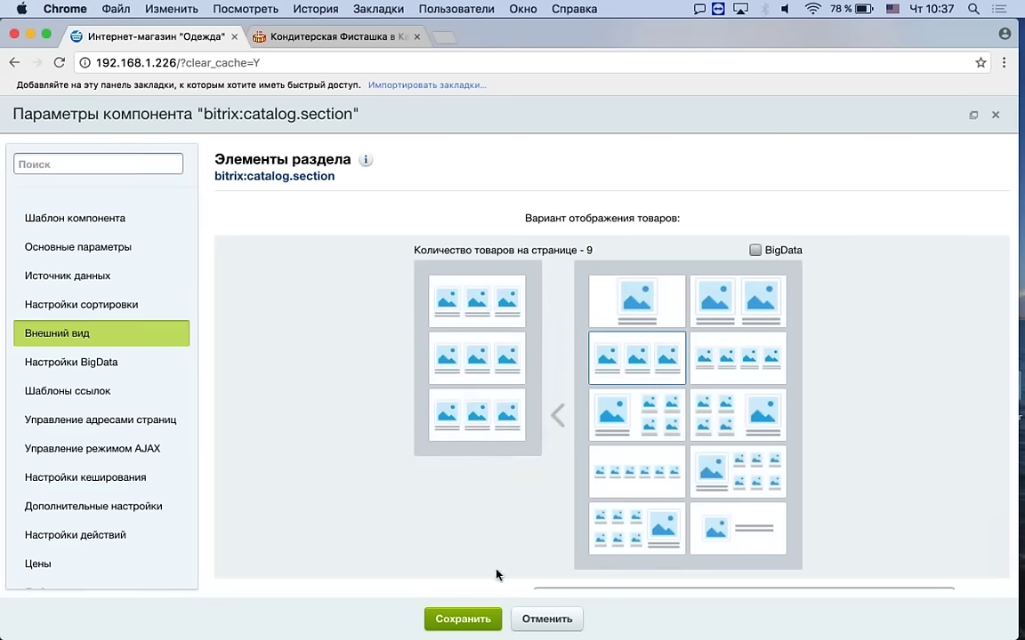
left_click(461, 618)
left_click(236, 593)
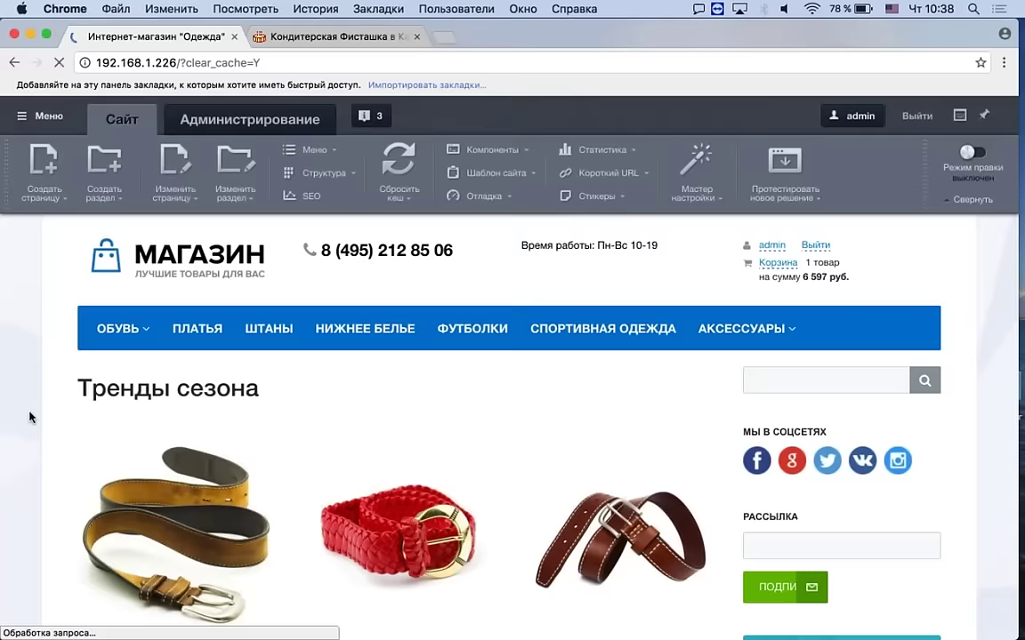
- Increase the Ремень Грубая Кожа belt quantity to 2, totalling 1 430 руб
scroll(28, 416, "down", 5)
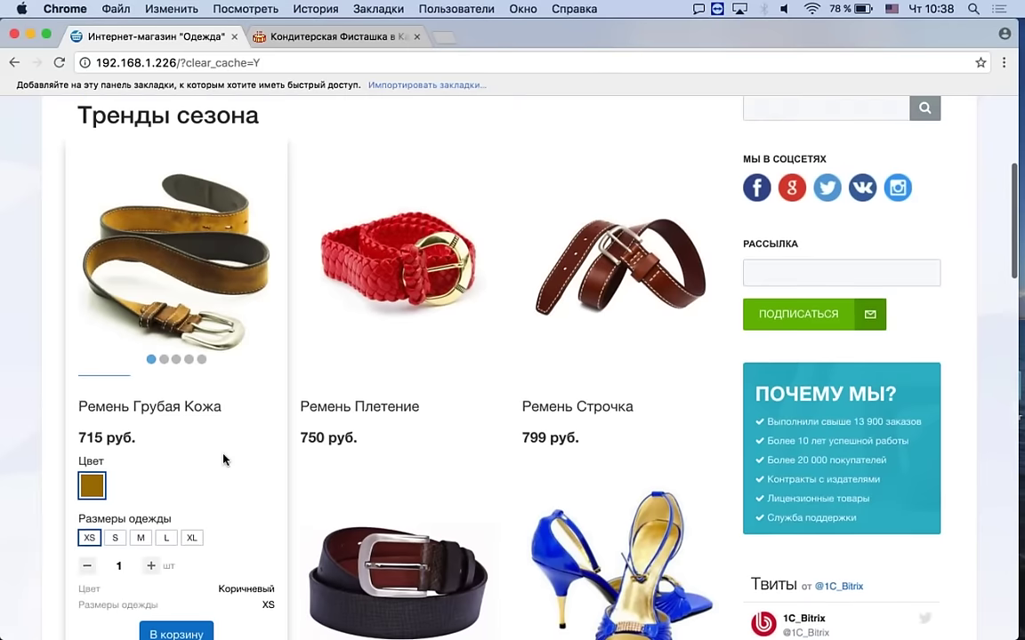
scroll(223, 457, "down", 1)
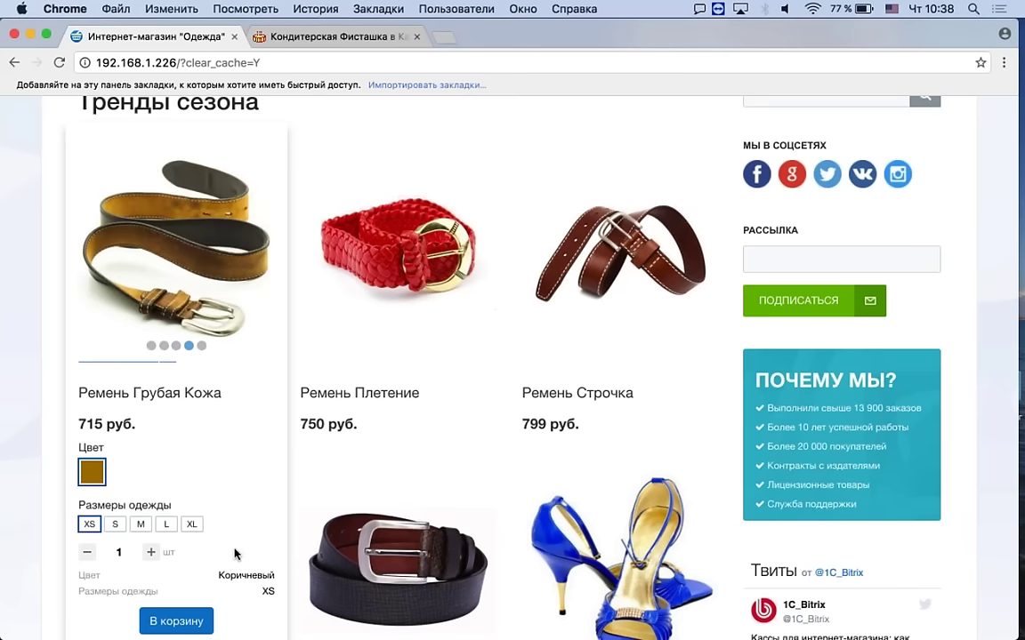
left_click(151, 553)
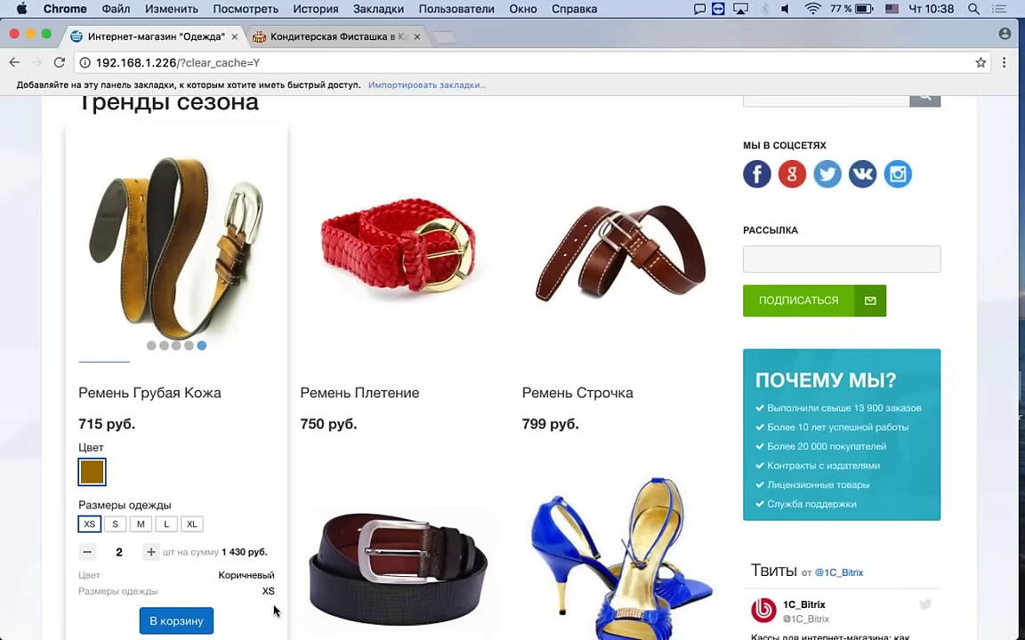
scroll(274, 611, "down", 1)
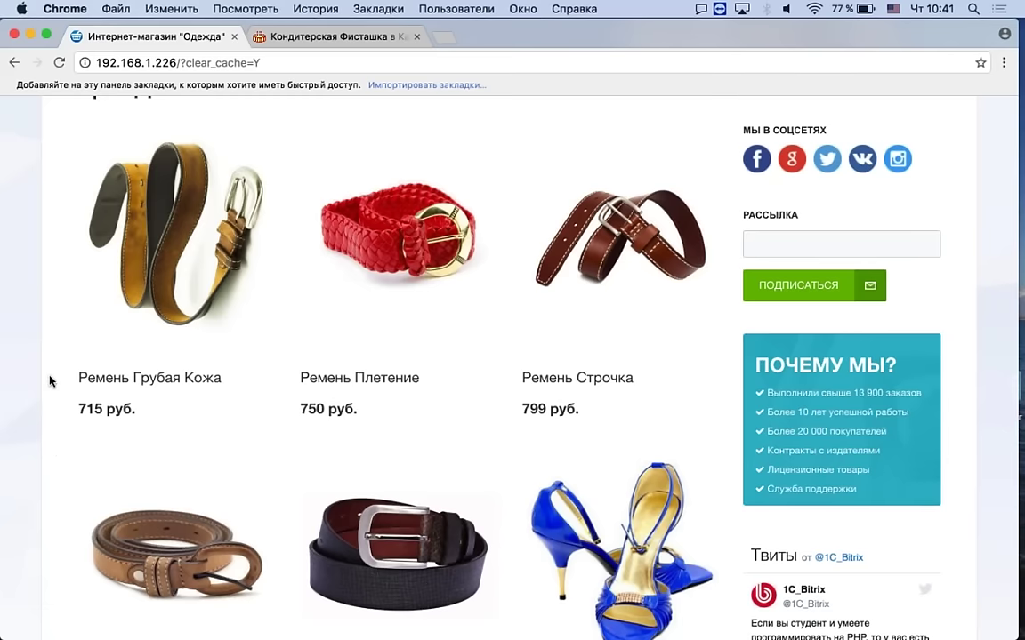
- Open the store's ШТАНЫ catalog page and scroll through its products
scroll(50, 381, "up", 3)
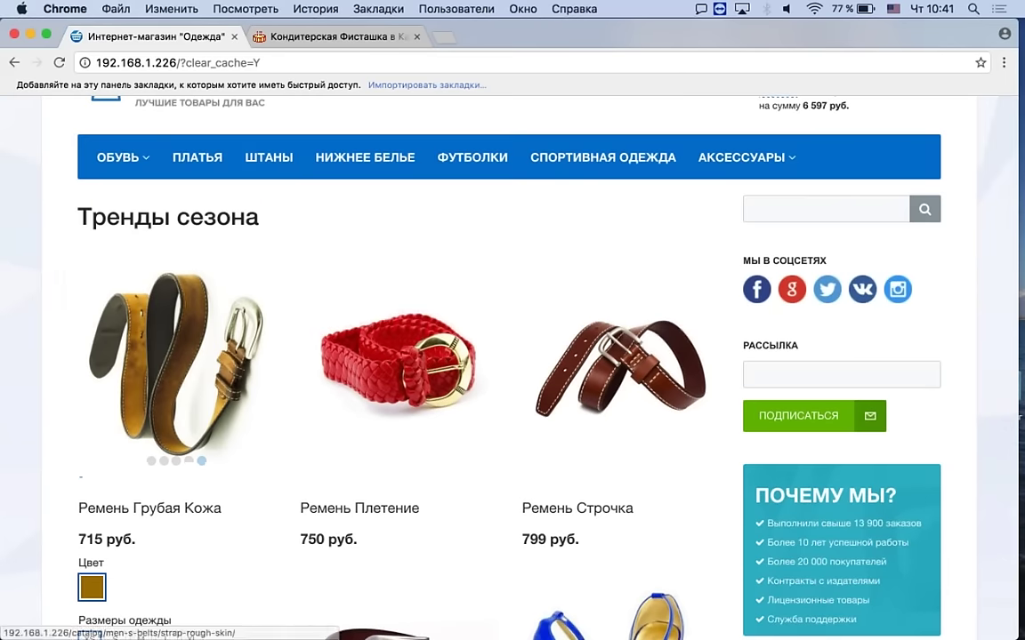
left_click(285, 162)
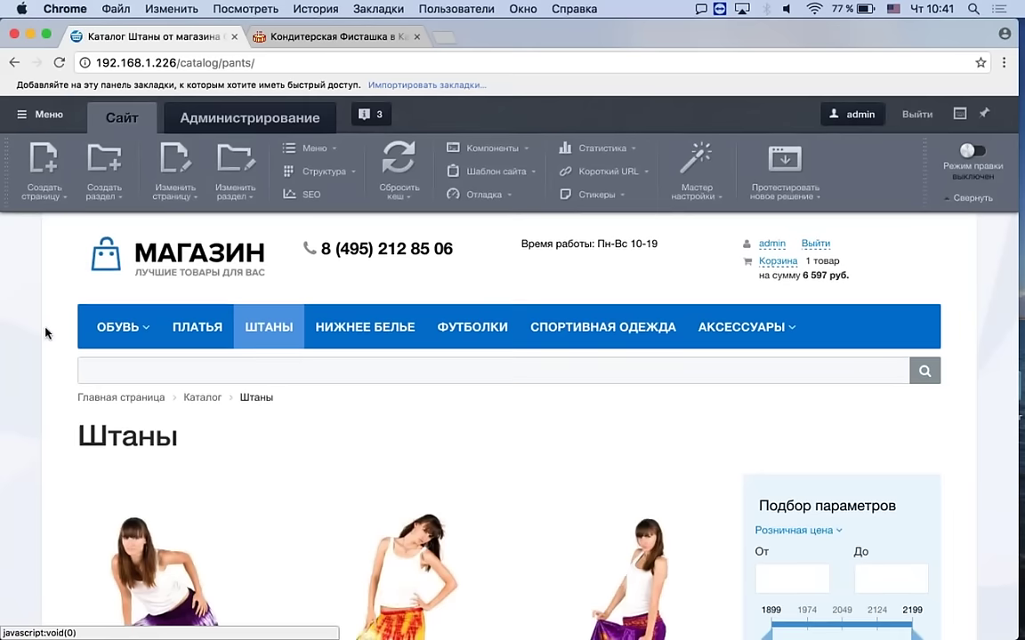
scroll(47, 332, "down", 5)
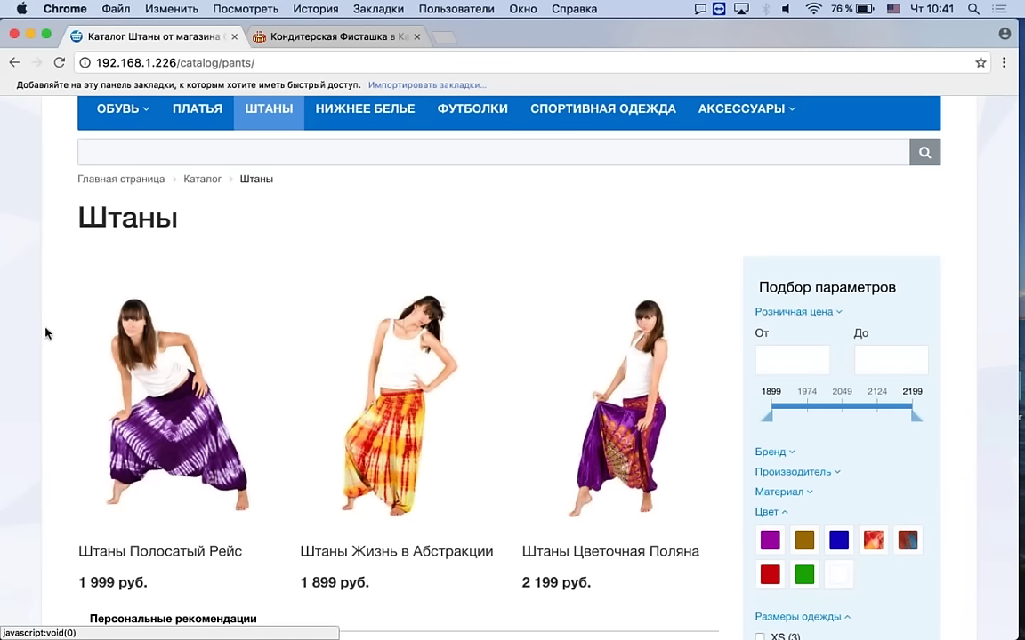
- Switch to TeamViewer and minimize the Chrome window to reveal the desktop
key("super+Tab")
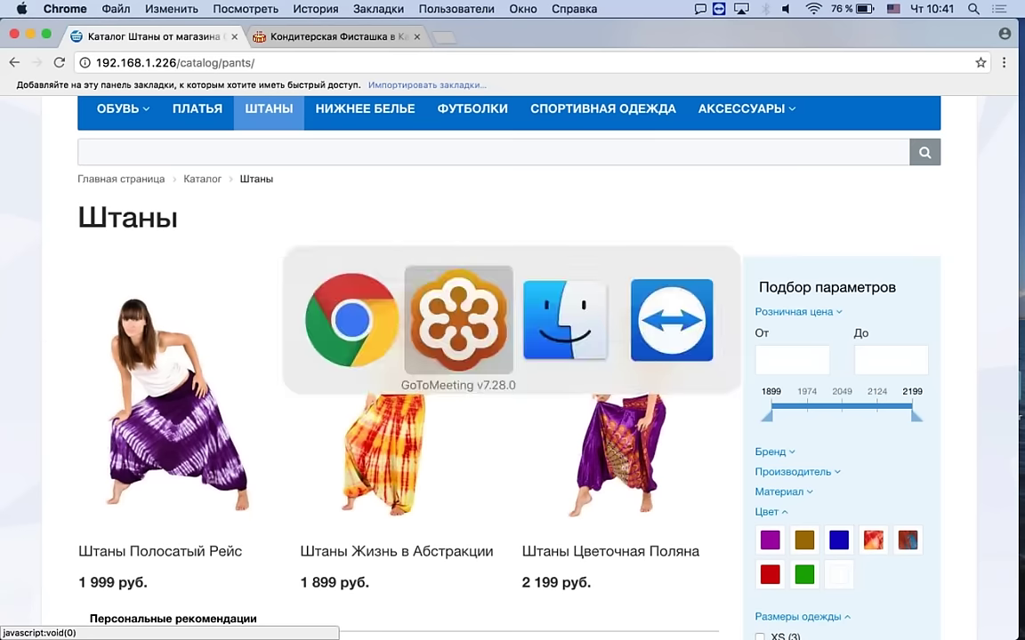
key("super+Tab")
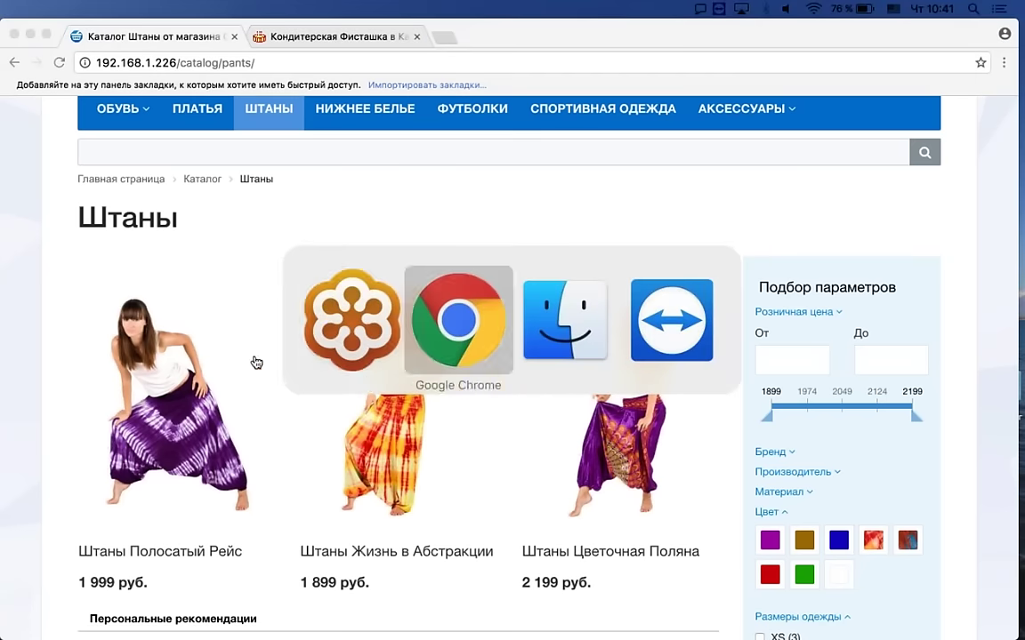
key("super+Tab")
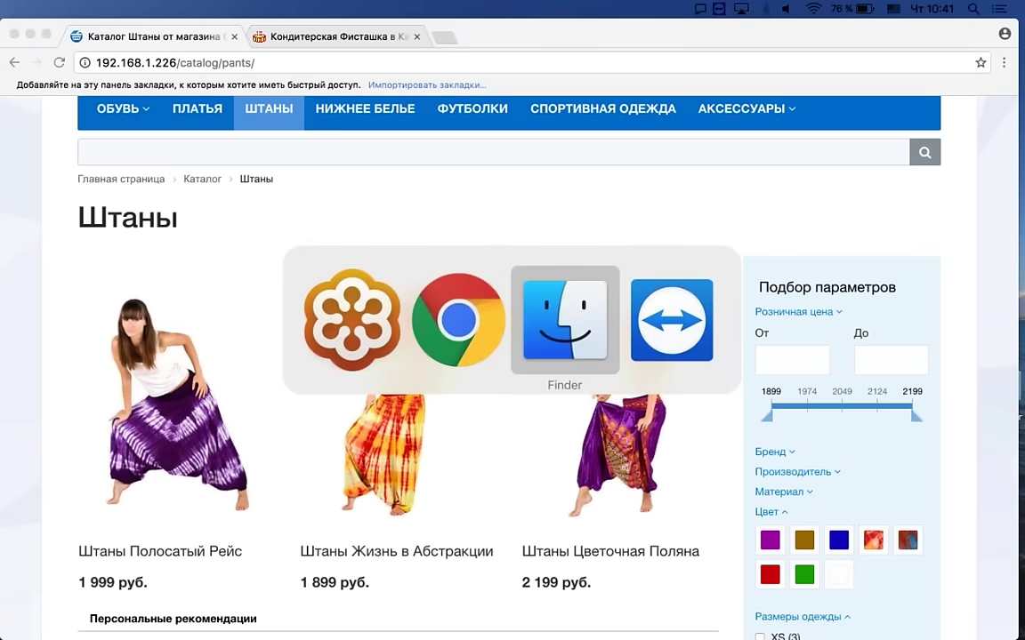
left_click(671, 321)
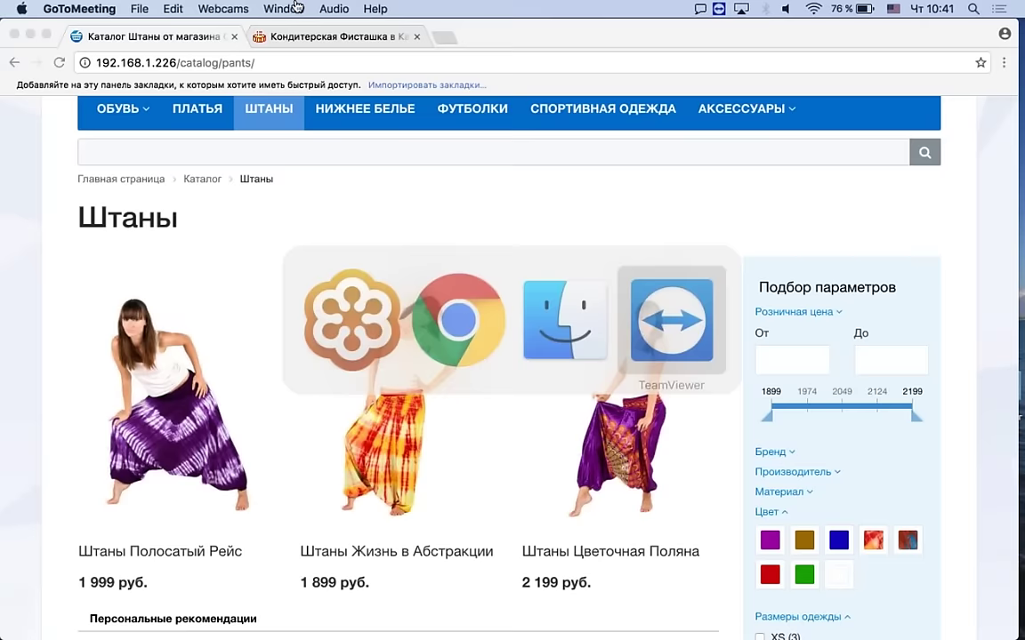
left_click(30, 35)
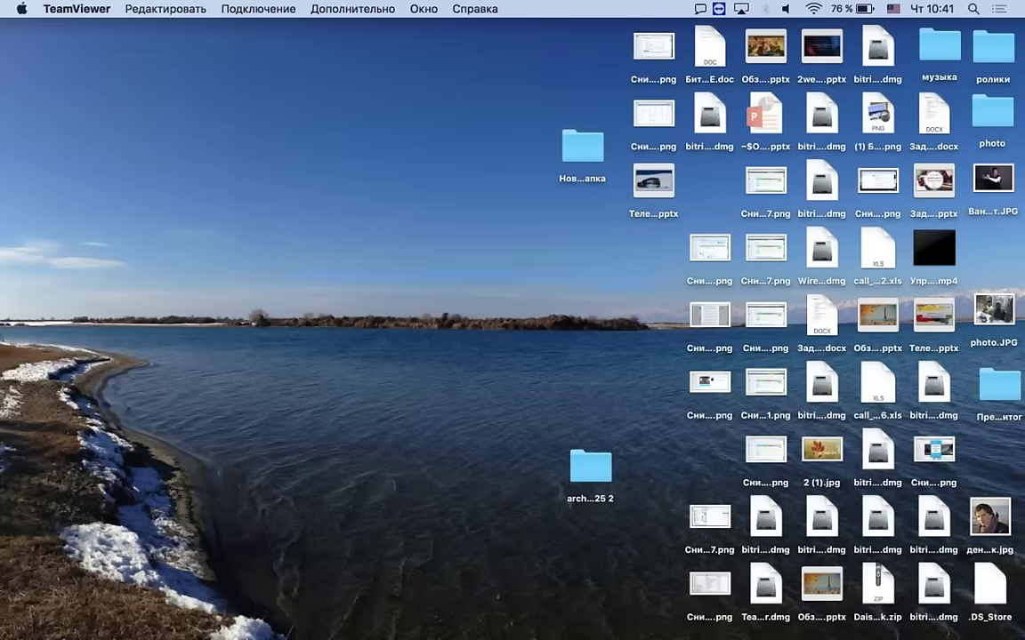
- Dismiss the desktop and TeamViewer menus, then return to PowerPoint slide 26 'ООП в компонентах каталога'
key("super+Tab")
key("super+Tab")
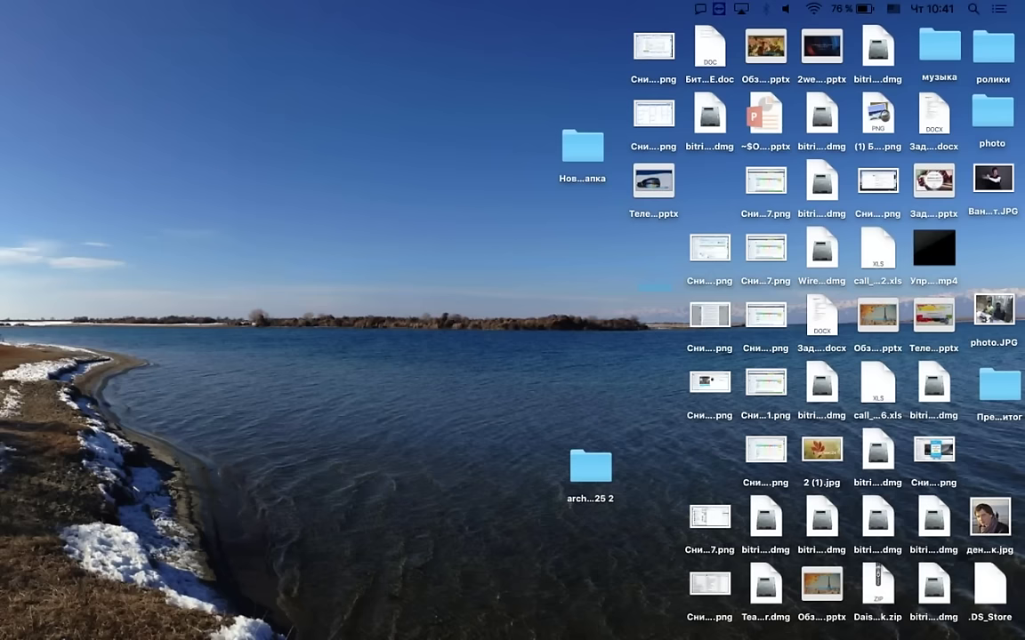
right_click(437, 319)
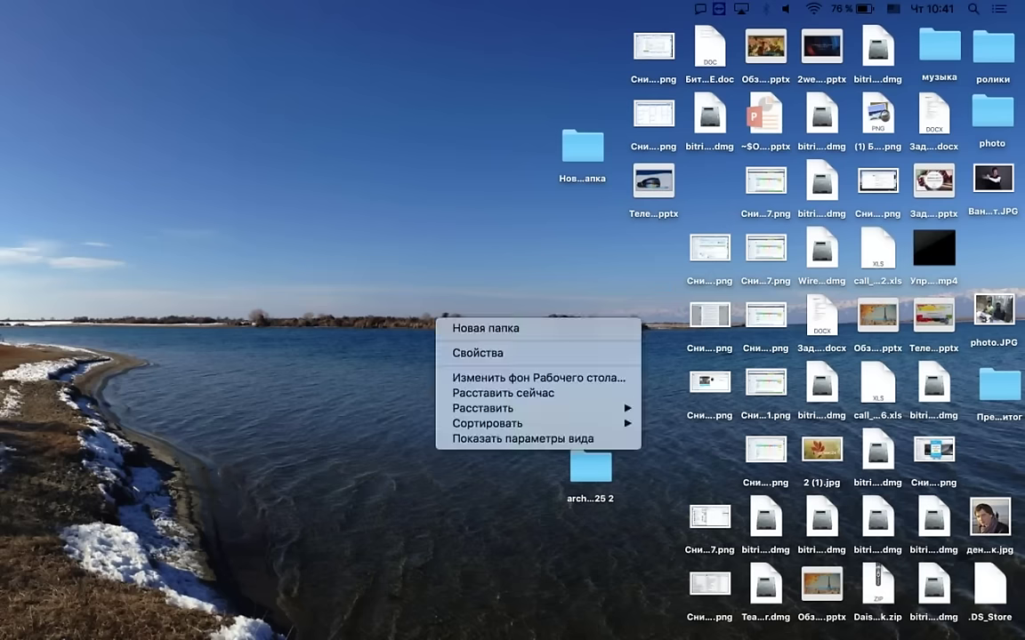
left_click(412, 268)
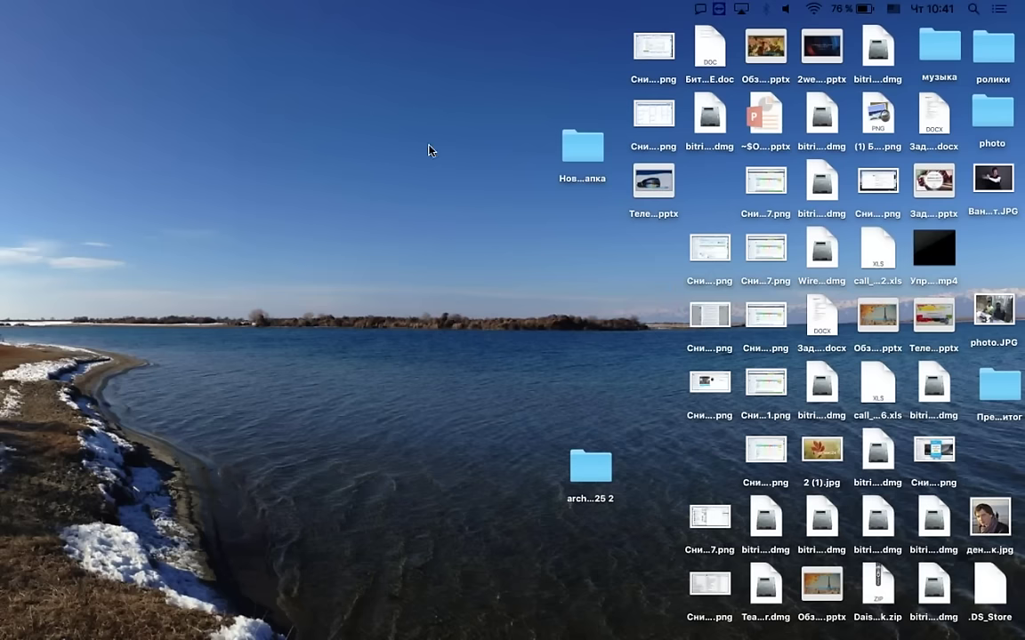
left_click(722, 9)
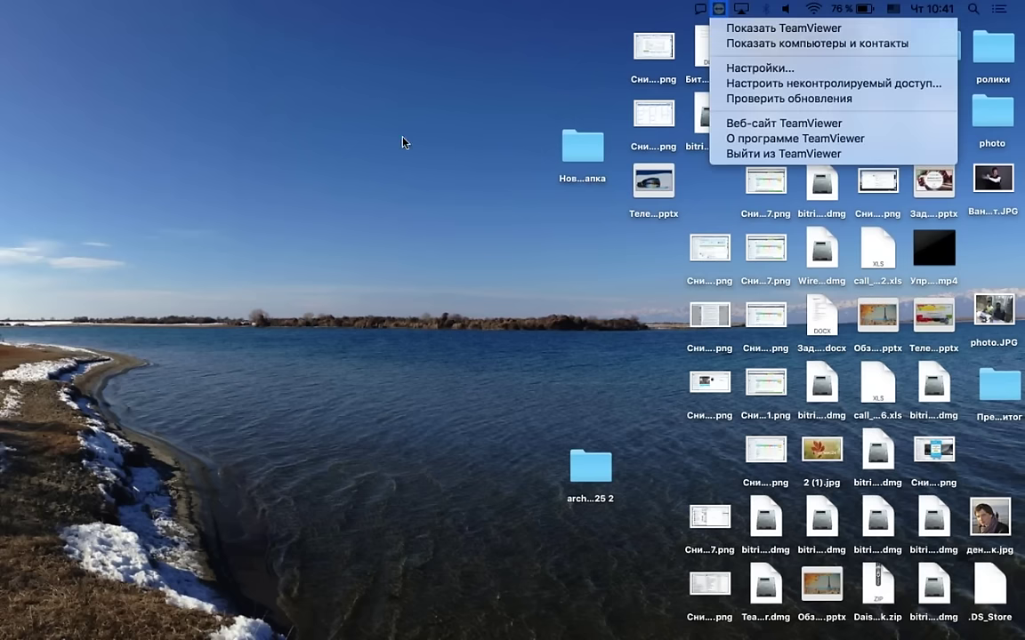
key("super+Tab")
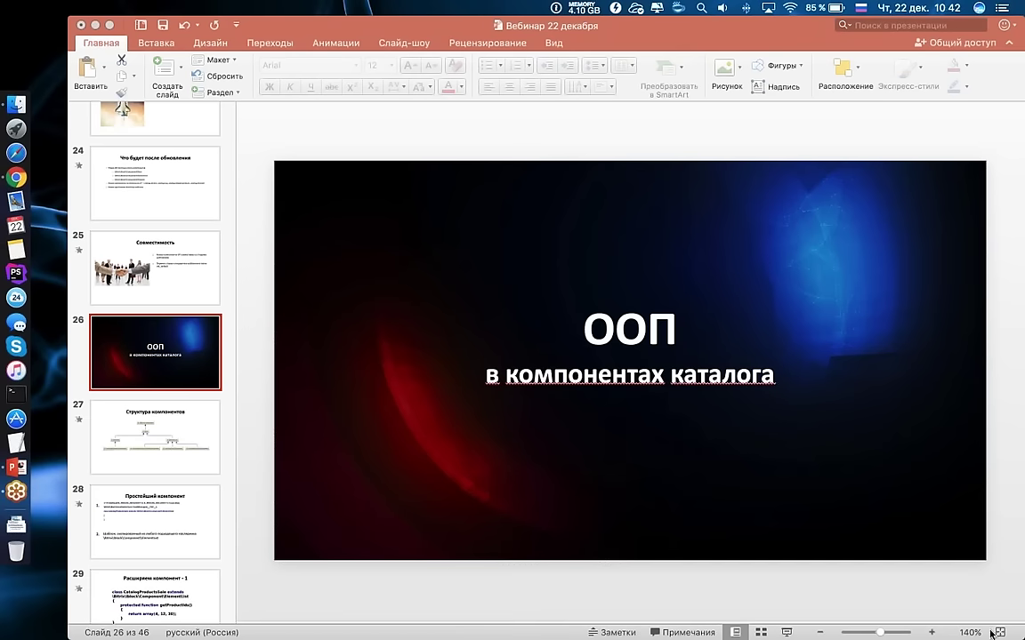
- Run the PowerPoint slide show full screen from slide 26, 'ООП в компонентах каталога'
left_click(711, 570)
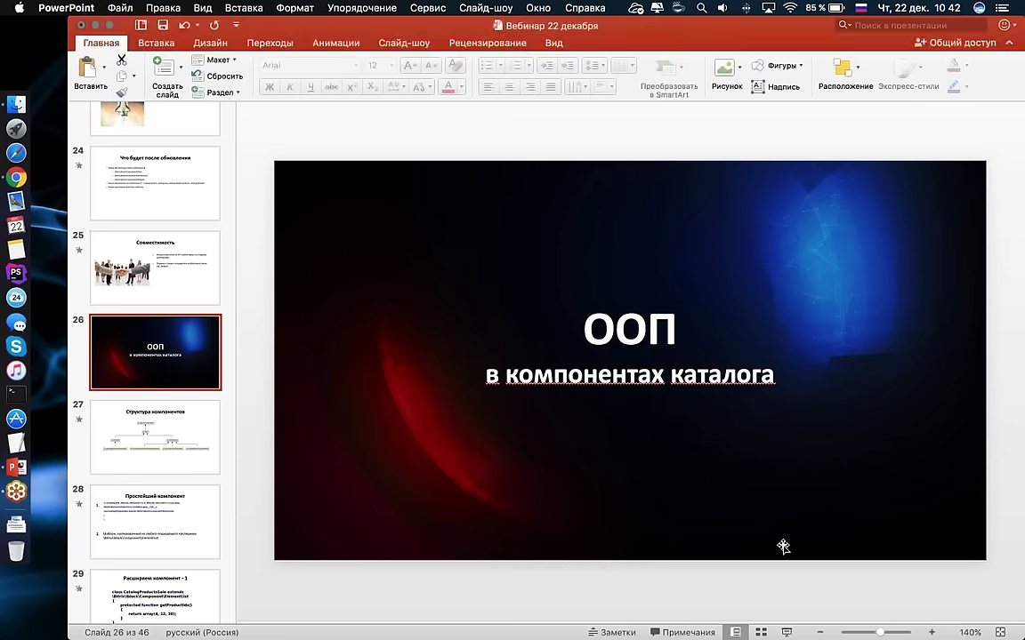
key("super+shift+Return")
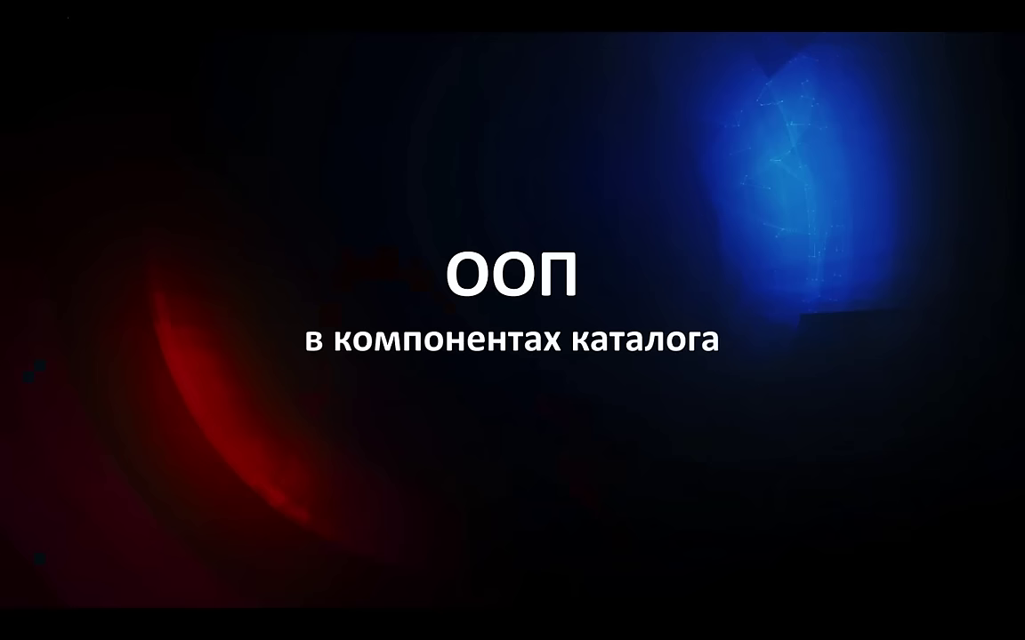
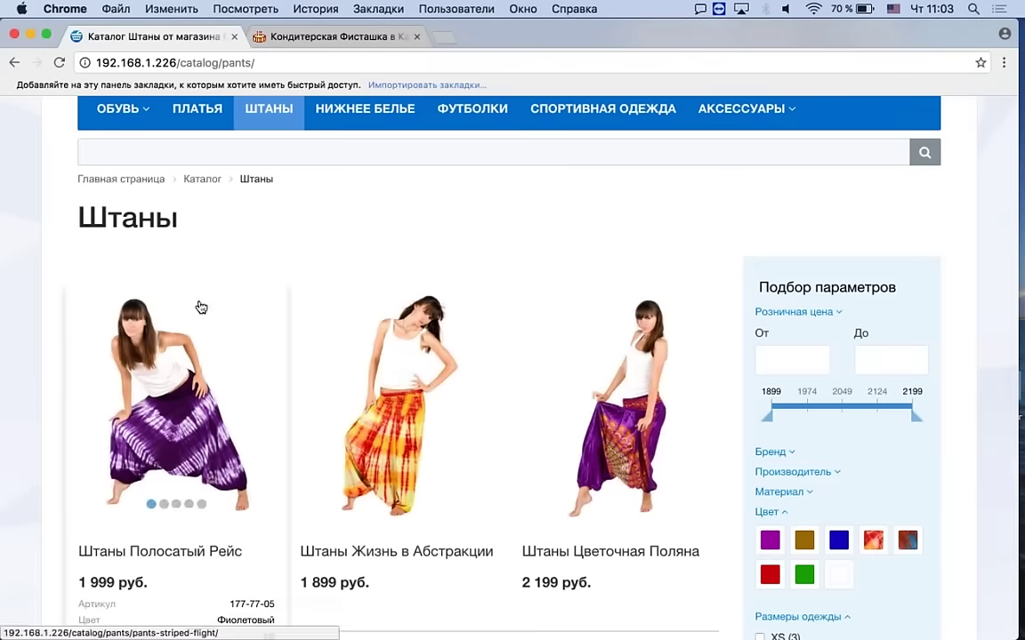
- Open the Штаны Полосатый Рейс product page and scroll through it
left_click(174, 383)
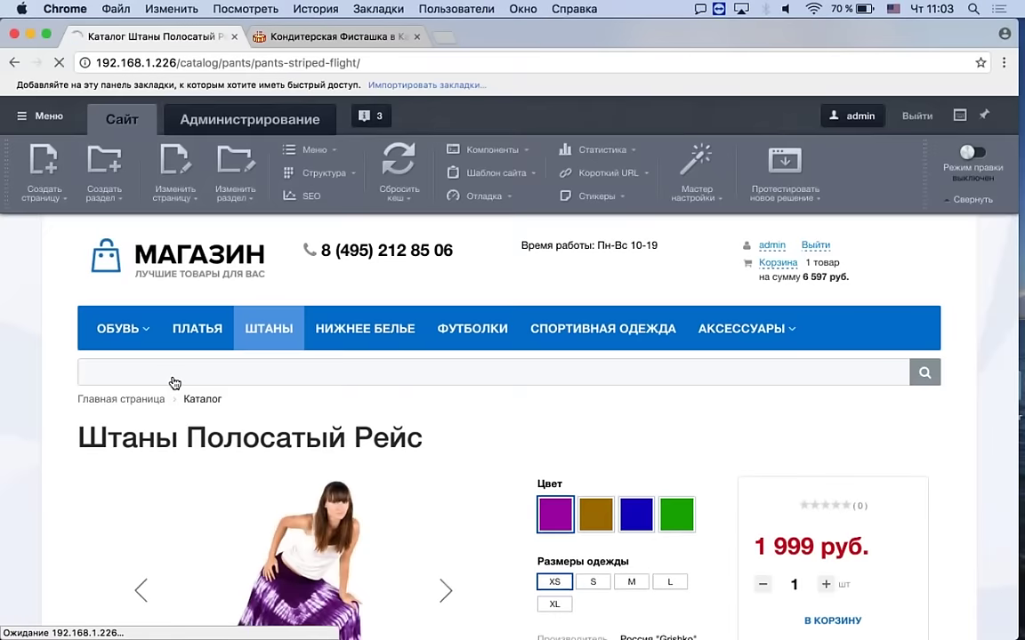
scroll(55, 389, "down", 5)
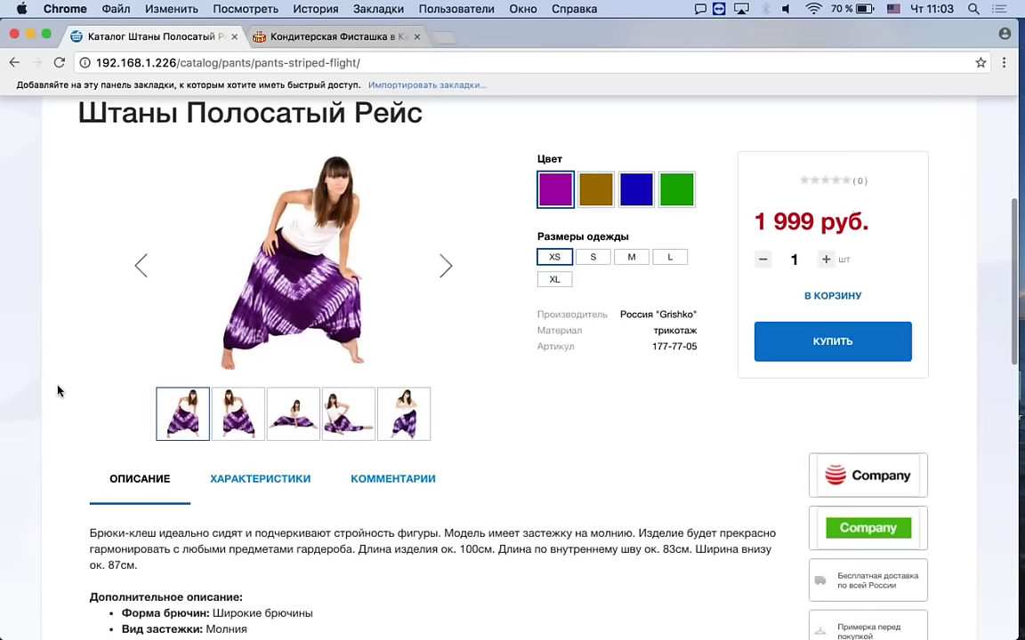
scroll(58, 389, "up", 1)
scroll(58, 390, "up", 2)
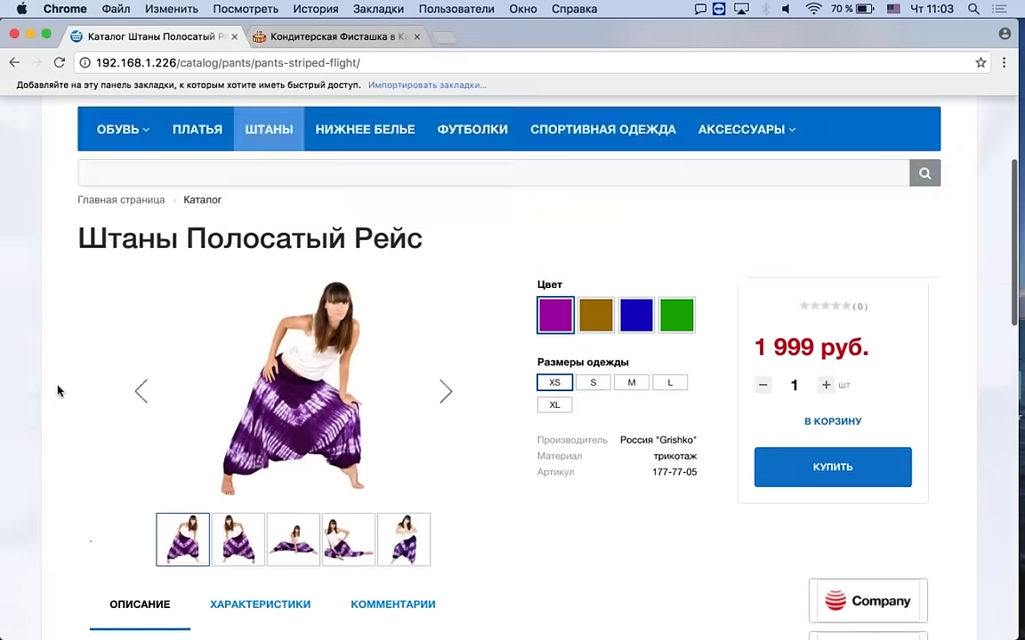
scroll(57, 390, "up", 3)
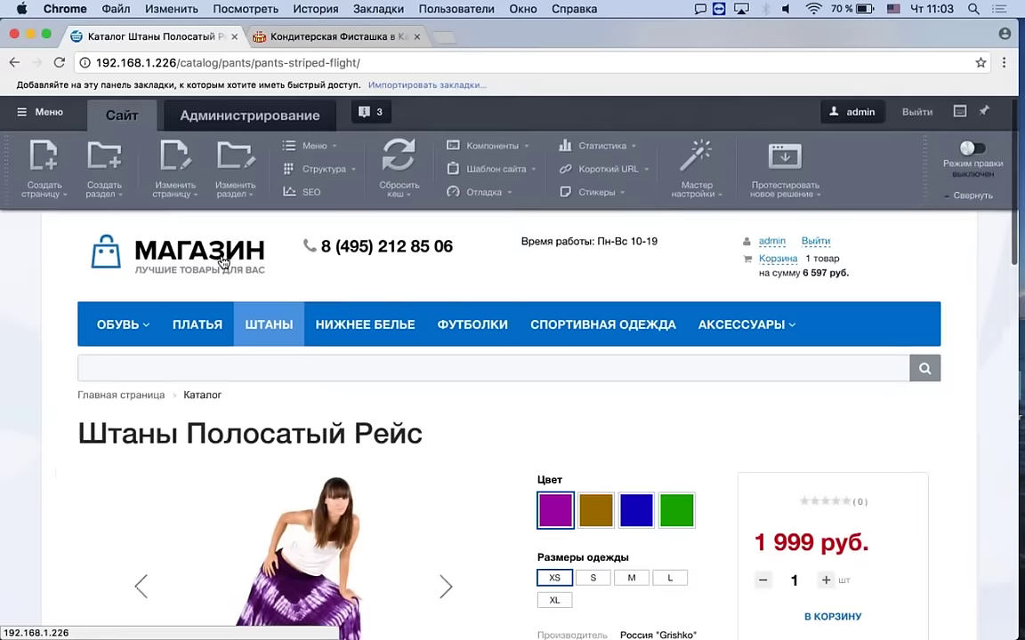
- Return to the store homepage via the МАГАЗИН logo and scroll down to Тренды сезона
left_click(223, 261)
scroll(8, 310, "down", 1)
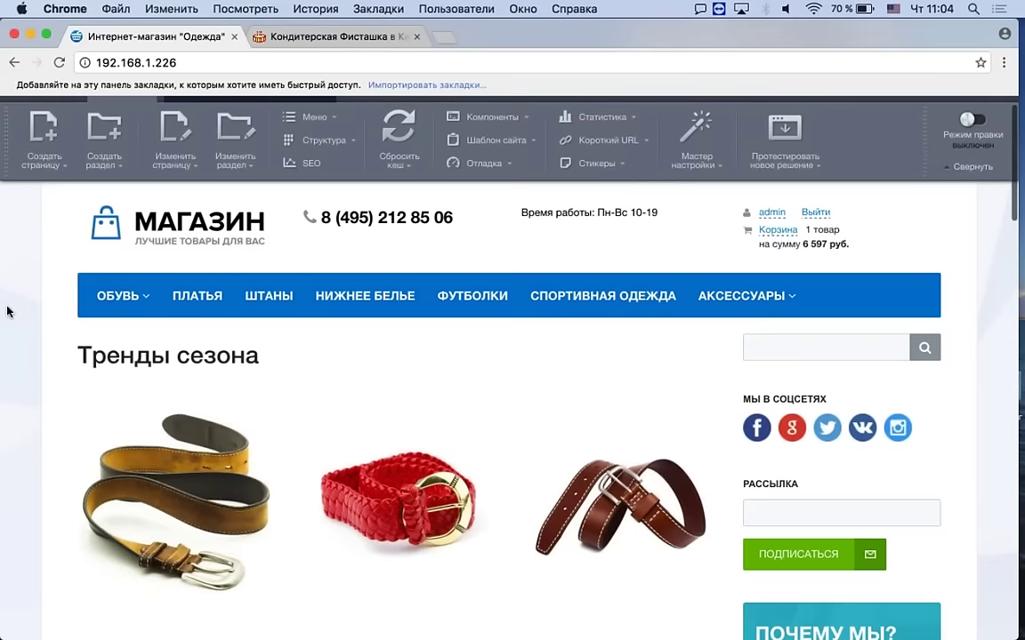
scroll(9, 310, "down", 1)
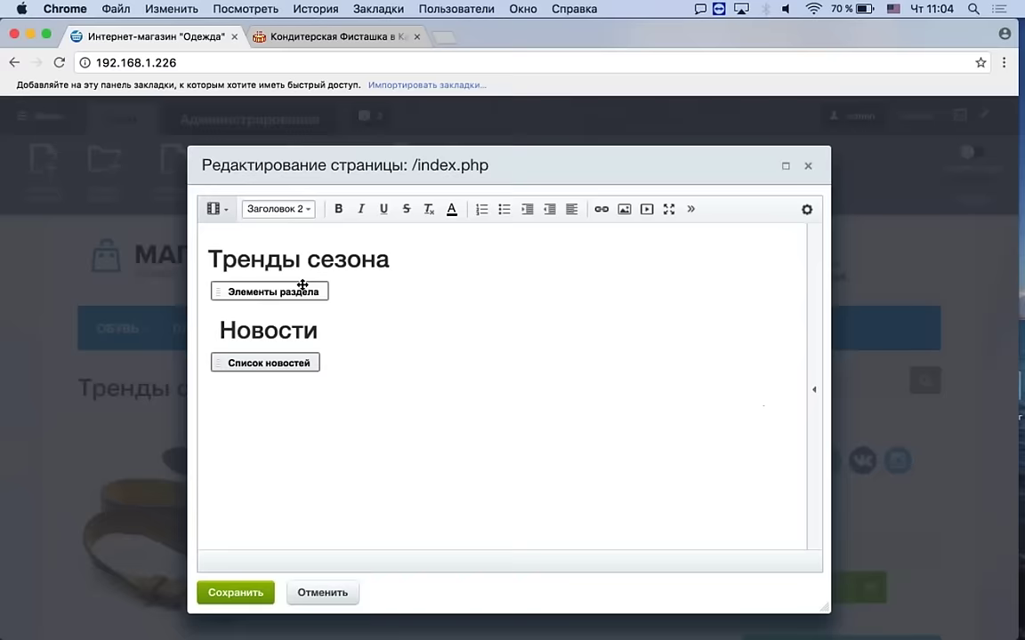
- In the Тренды сезона catalog.section settings, replace the grid rows with one-per-row list rows and save
double_click(302, 285)
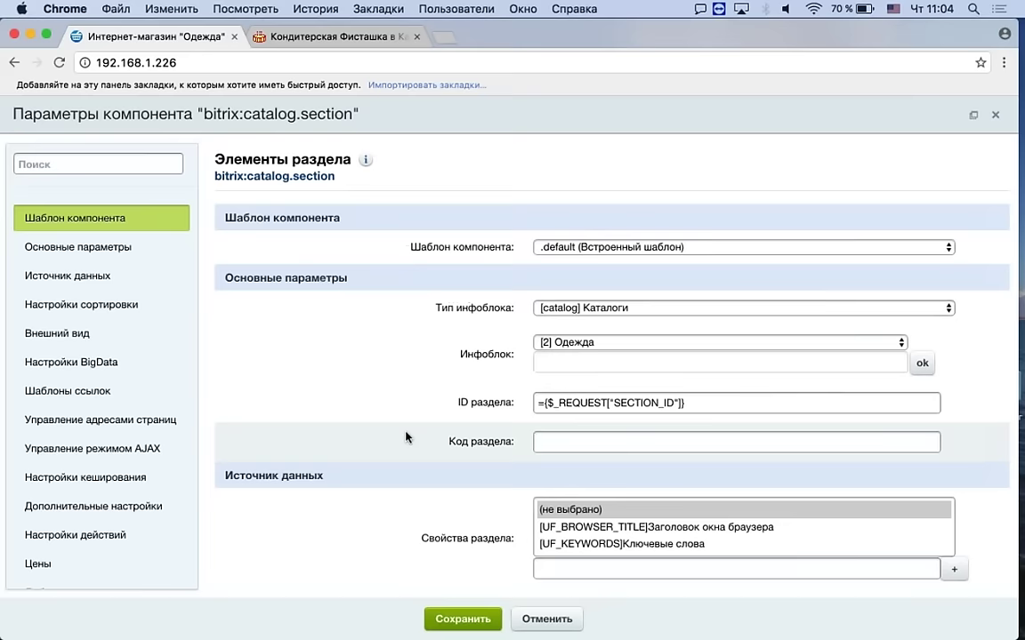
scroll(405, 436, "down", 10)
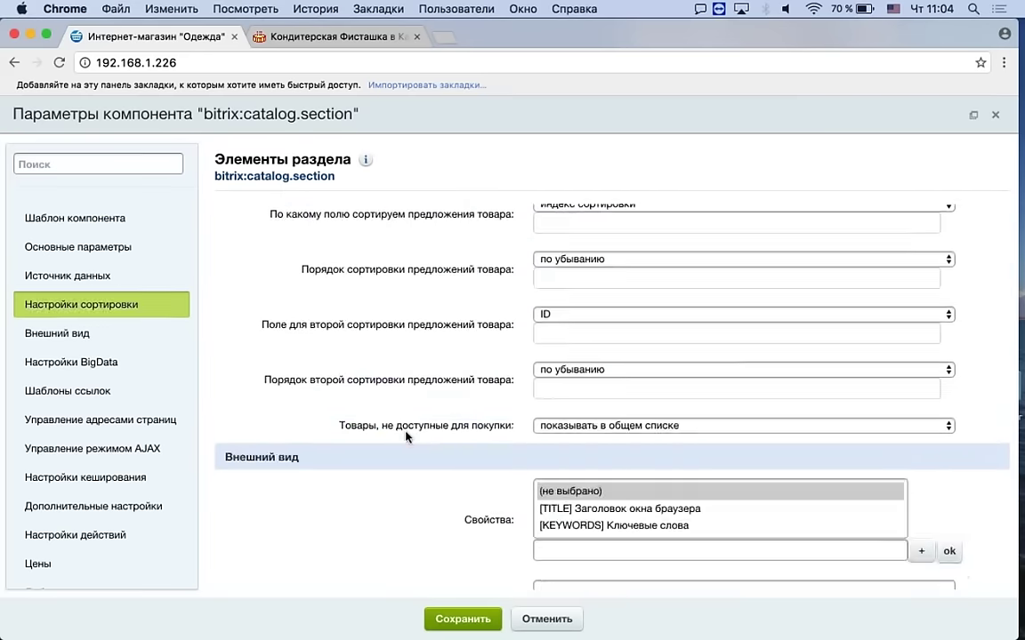
scroll(406, 437, "down", 10)
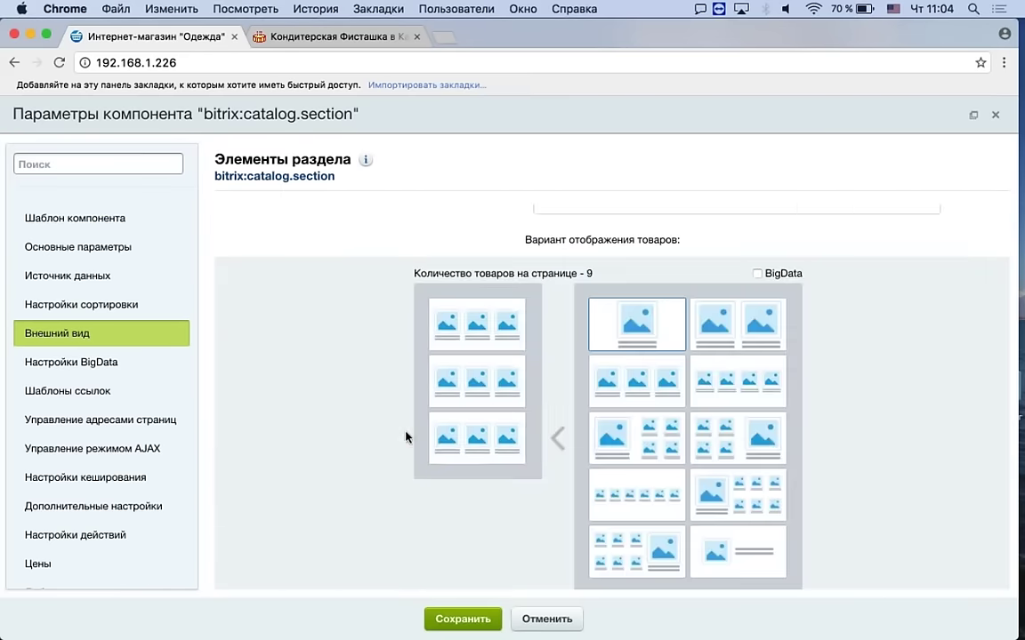
left_click(521, 304)
left_click(521, 304)
left_click(521, 304)
scroll(521, 458, "down", 1)
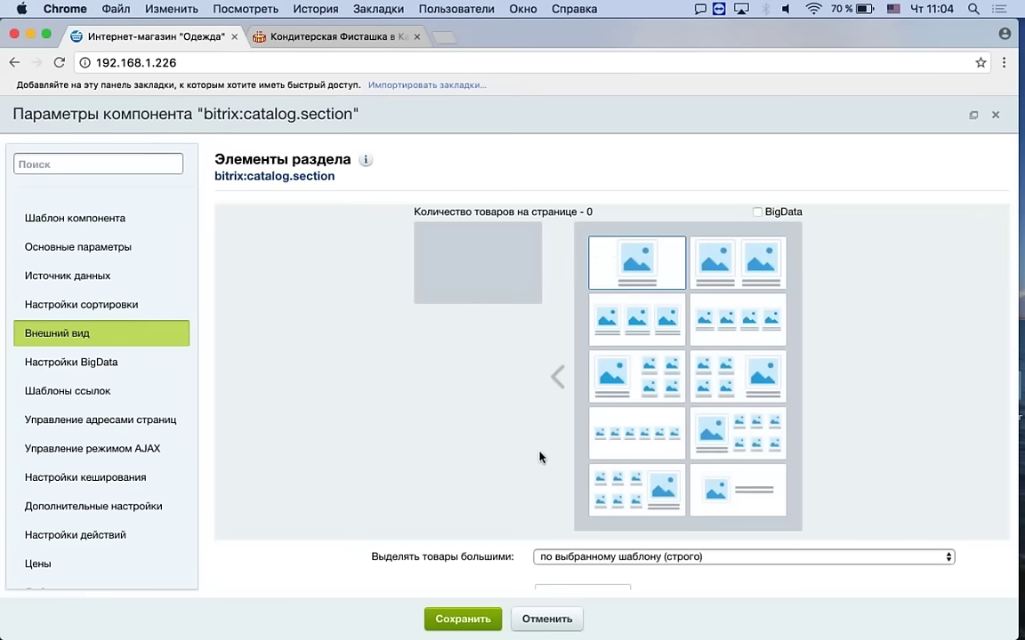
left_click(737, 490)
left_click(738, 490)
left_click(738, 490)
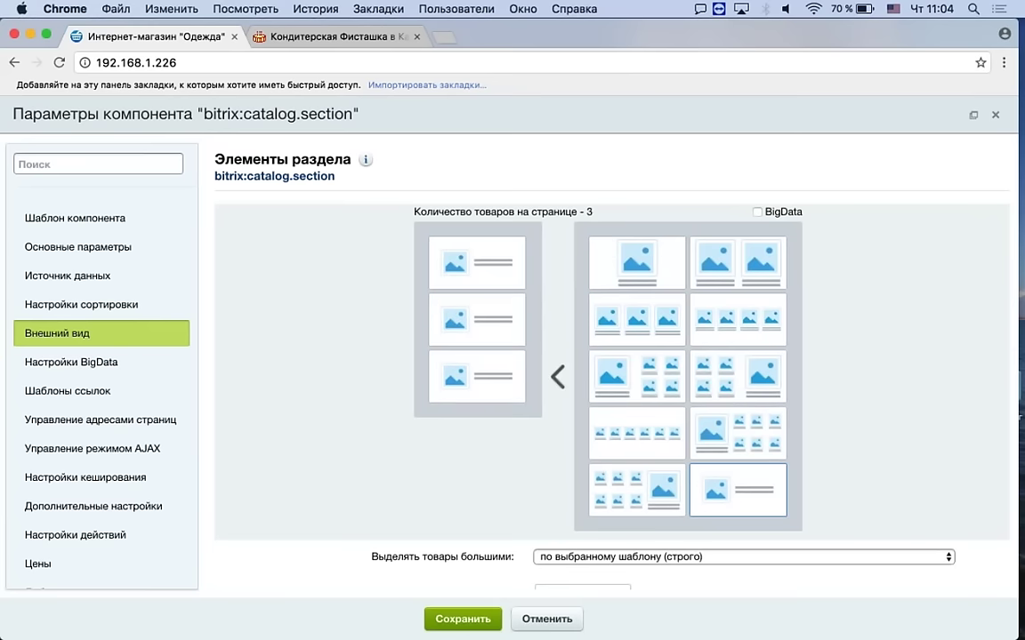
left_click(737, 491)
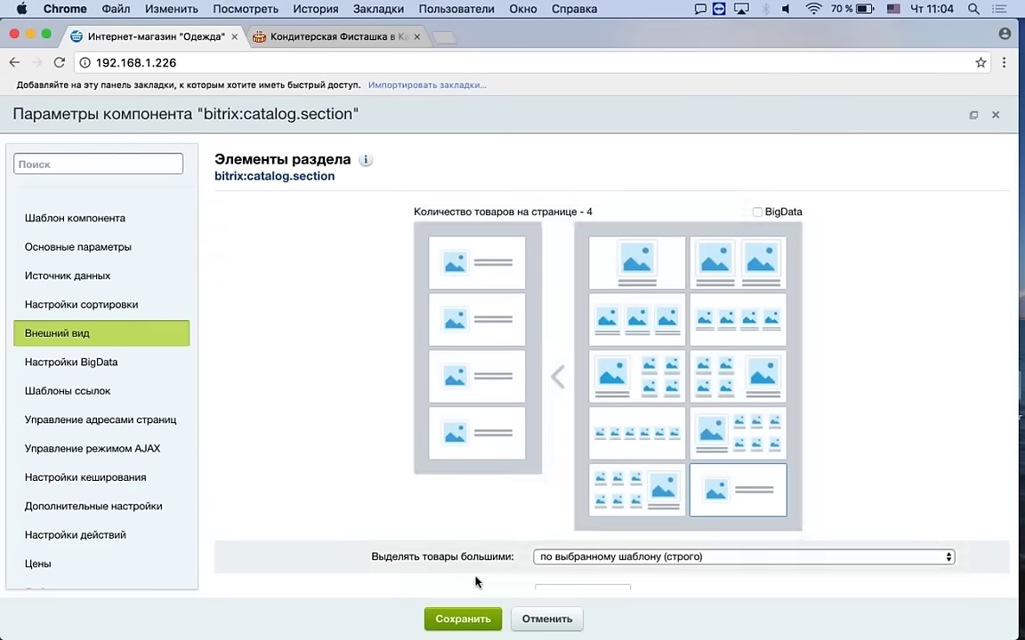
left_click(462, 619)
left_click(238, 589)
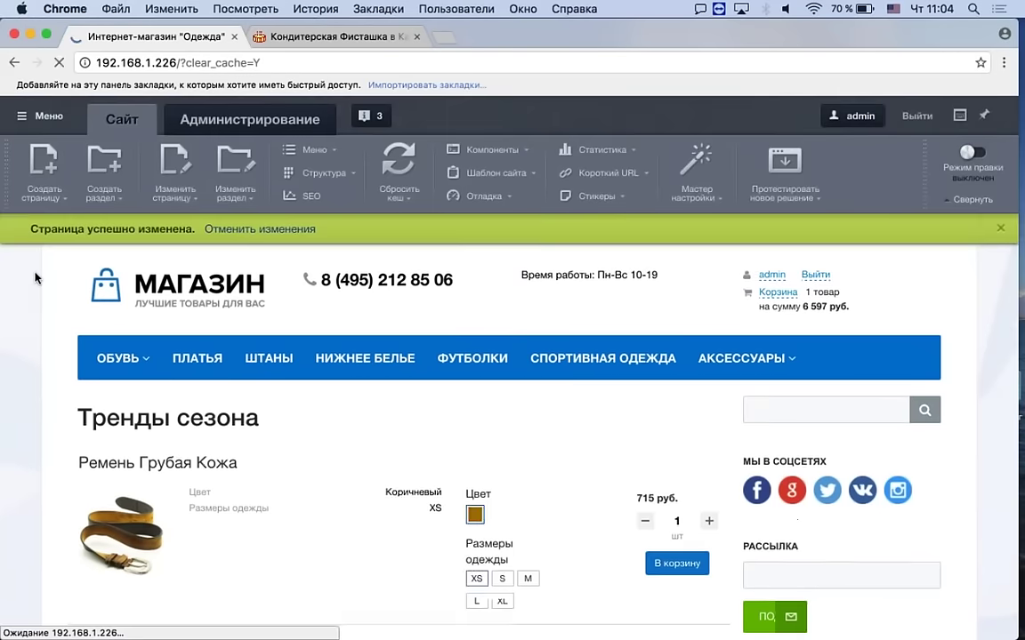
- Scroll the reloaded homepage to check Ремень Грубая Кожа and Ремень Плетение listed one per row
scroll(34, 279, "down", 2)
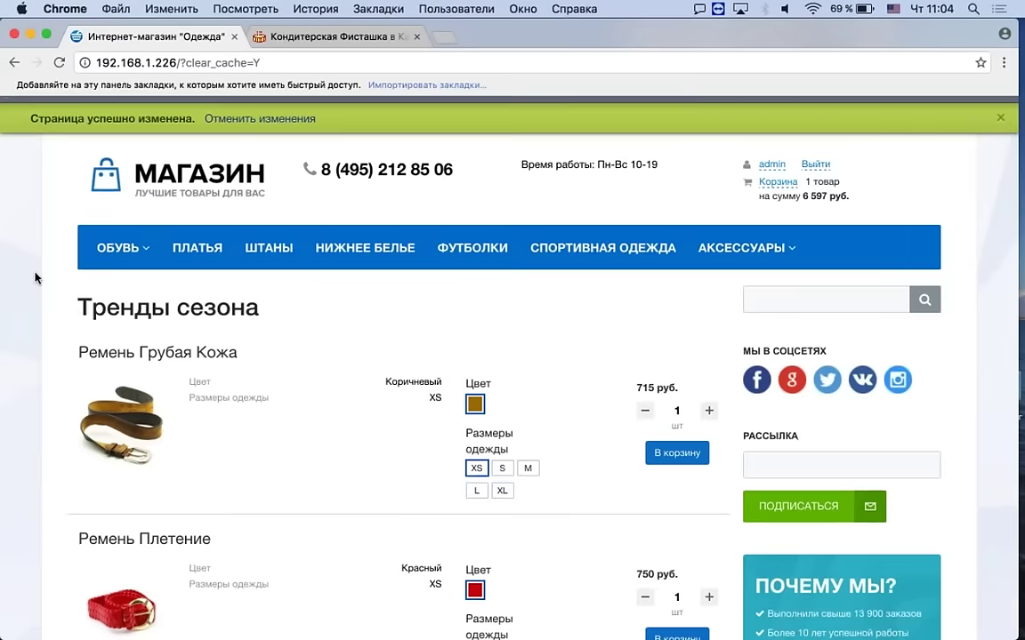
scroll(35, 278, "down", 1)
scroll(35, 278, "down", 4)
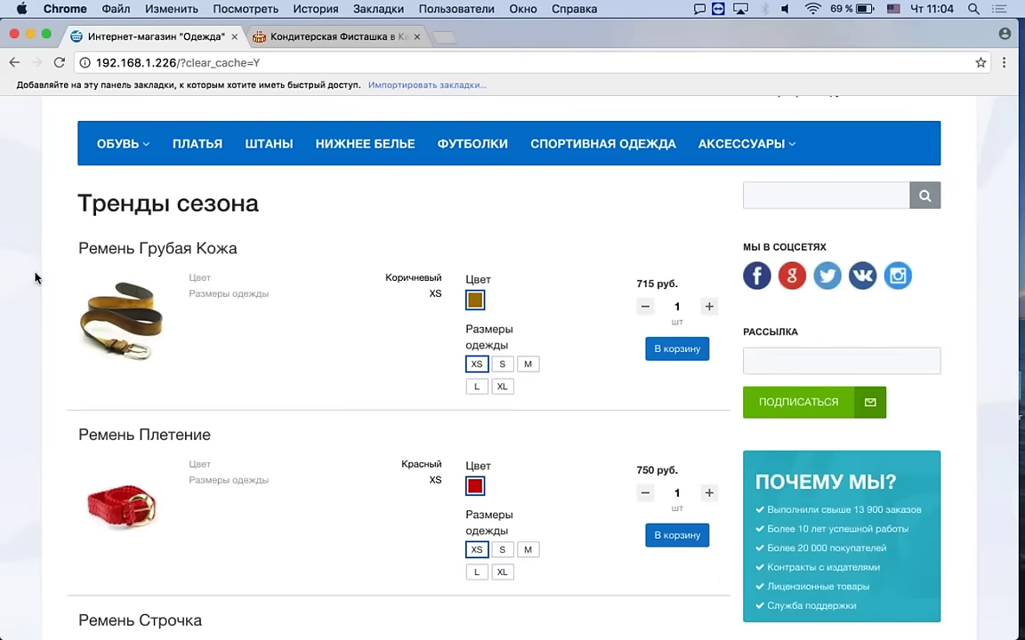
scroll(34, 279, "up", 1)
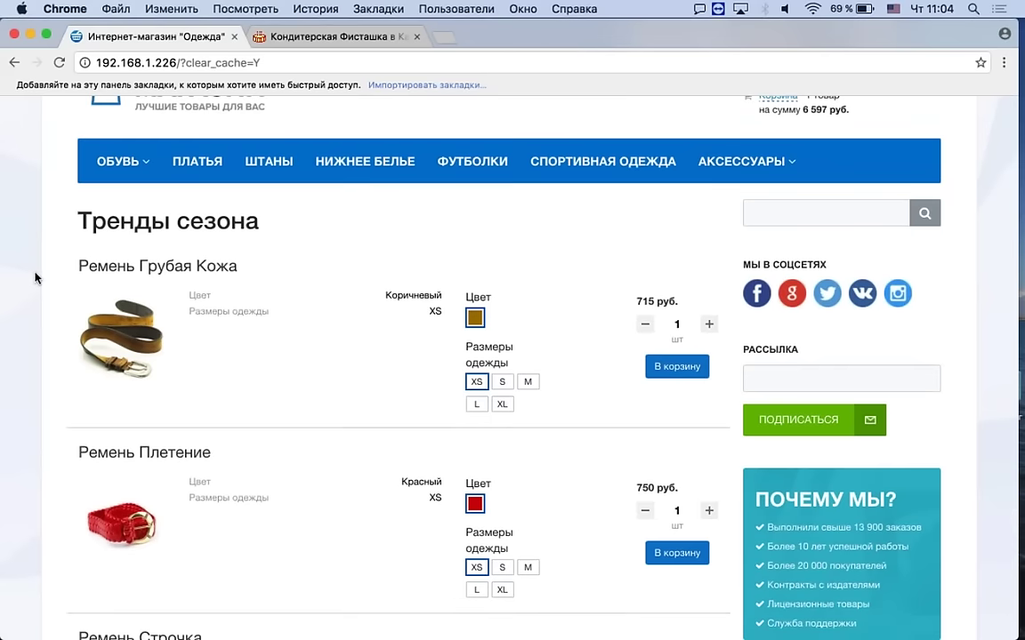
scroll(35, 279, "down", 1)
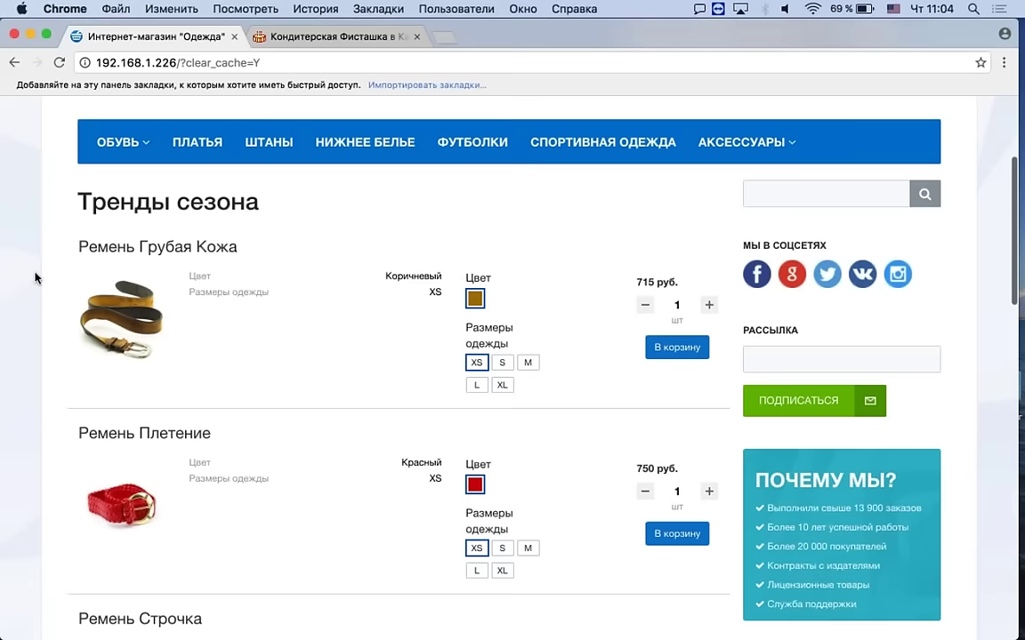
scroll(35, 279, "down", 1)
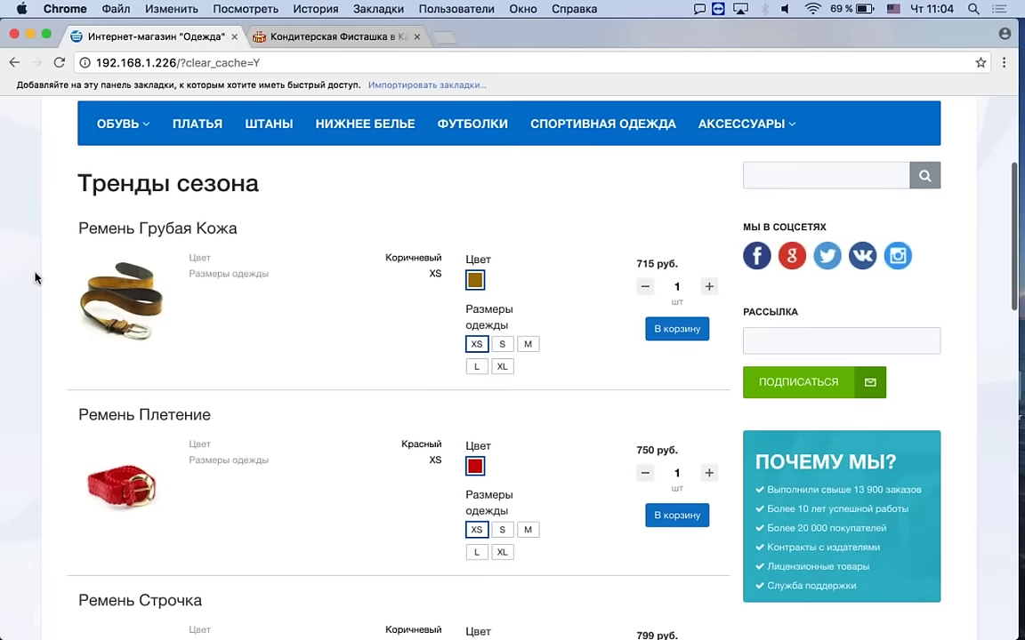
scroll(34, 278, "down", 4)
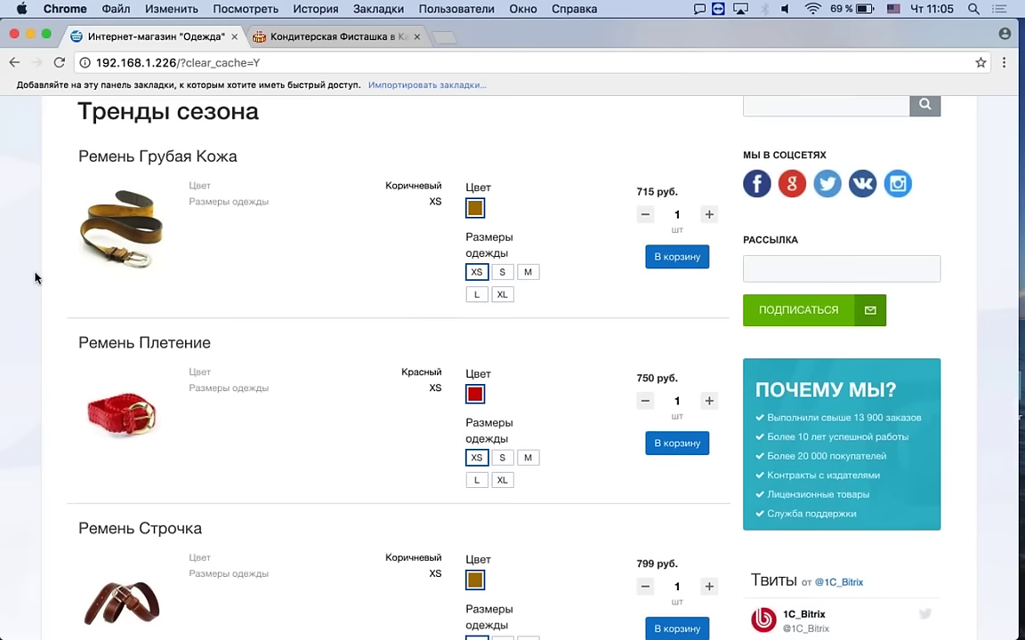
scroll(35, 277, "up", 1)
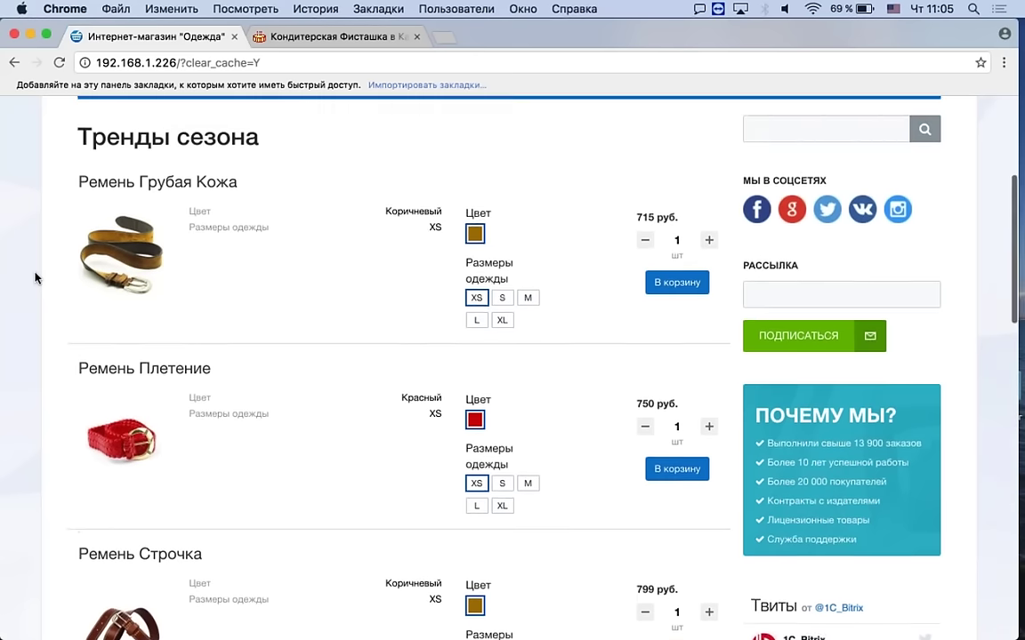
scroll(35, 277, "up", 1)
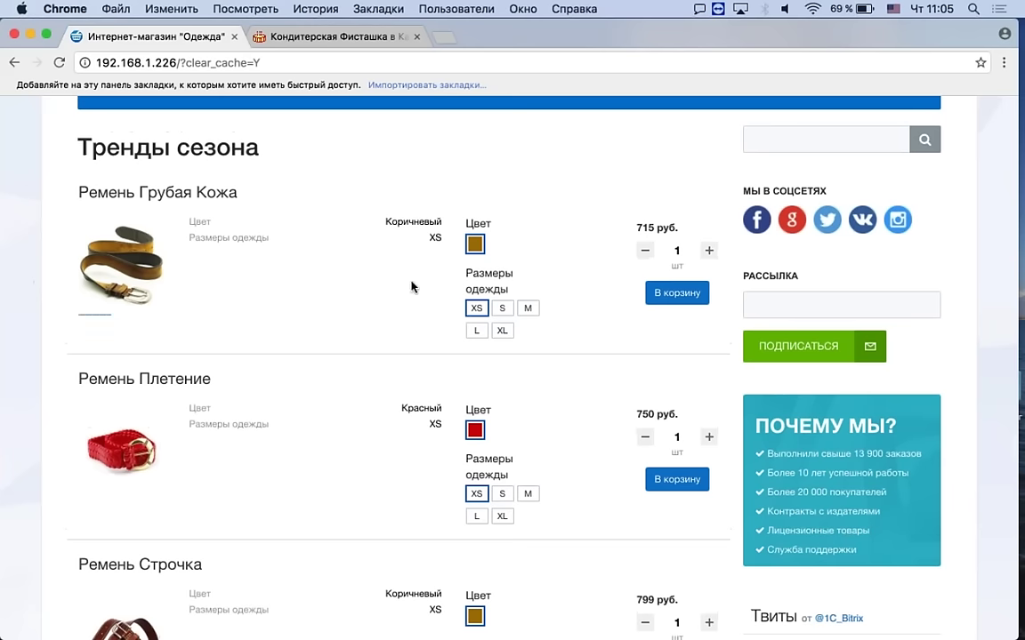
scroll(411, 286, "up", 1)
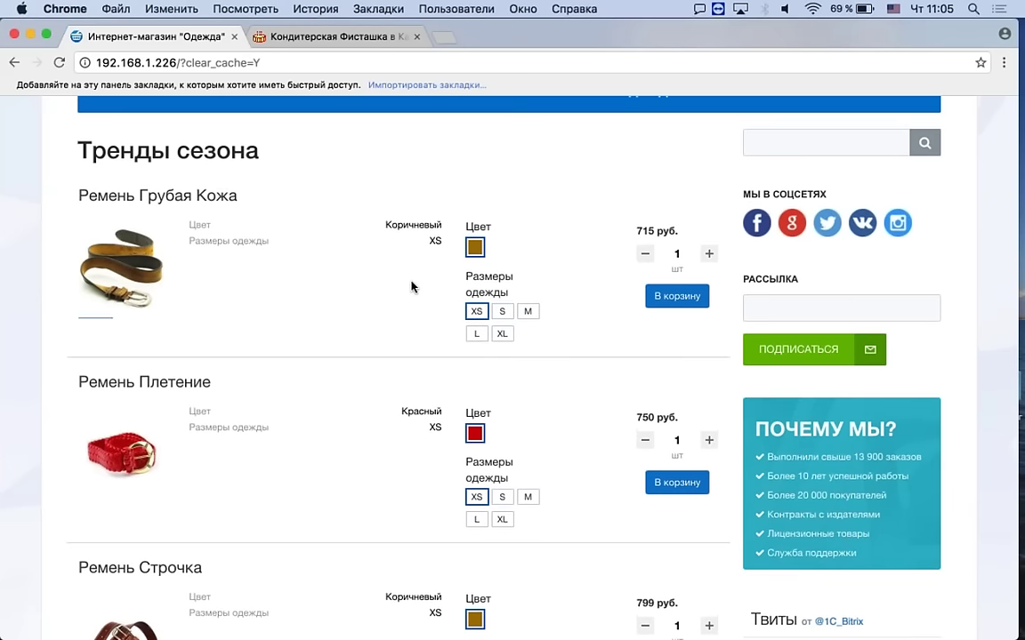
scroll(411, 286, "up", 3)
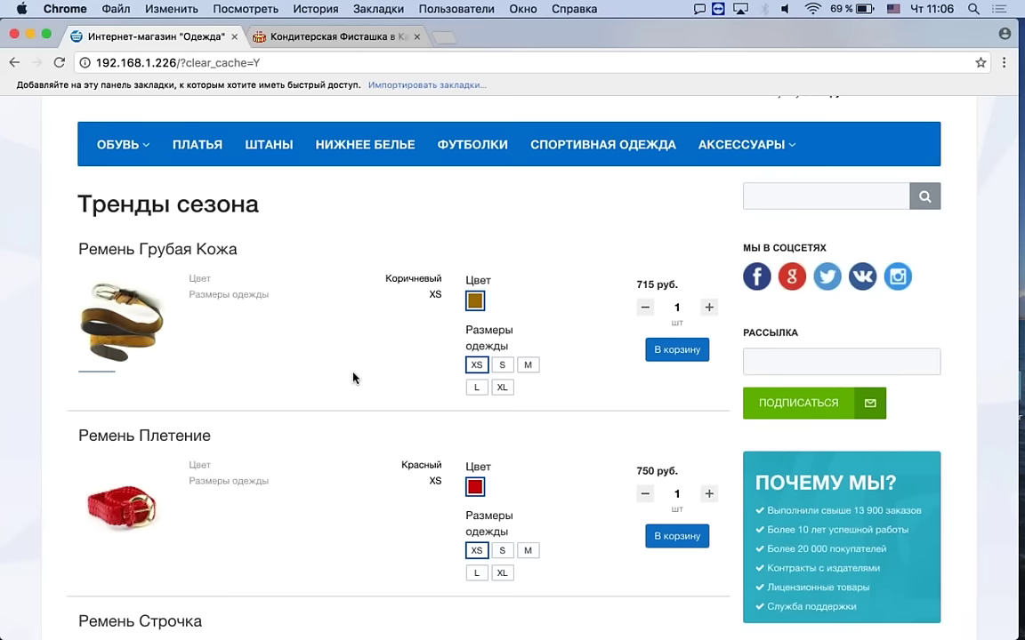
- Open Ремень Грубая Кожа from the list and scroll to its 715 руб. price, sizes and description
left_click(145, 315)
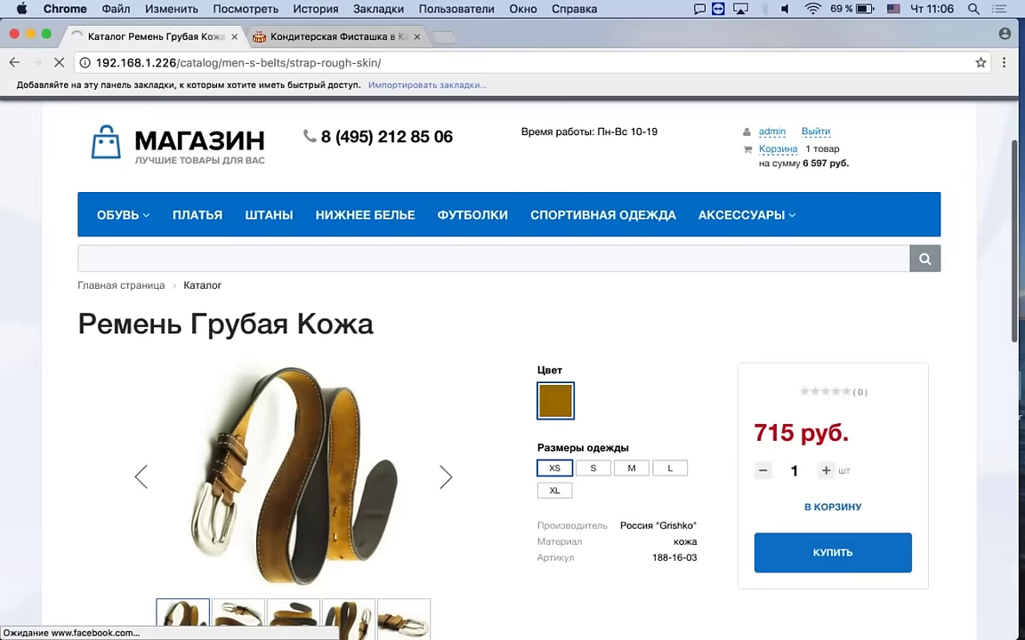
scroll(1011, 302, "down", 3)
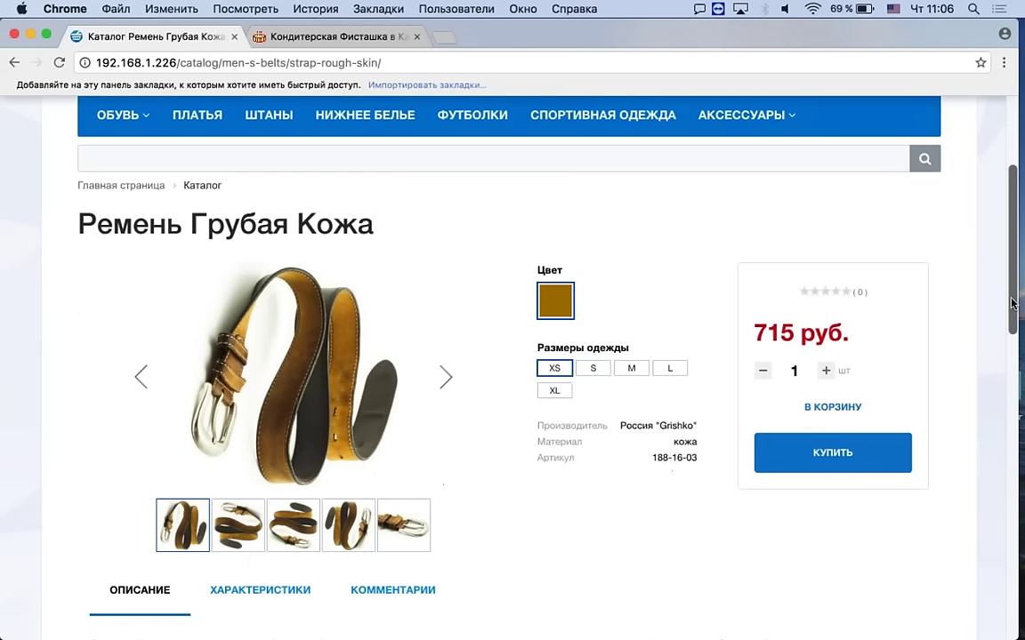
scroll(1011, 302, "down", 1)
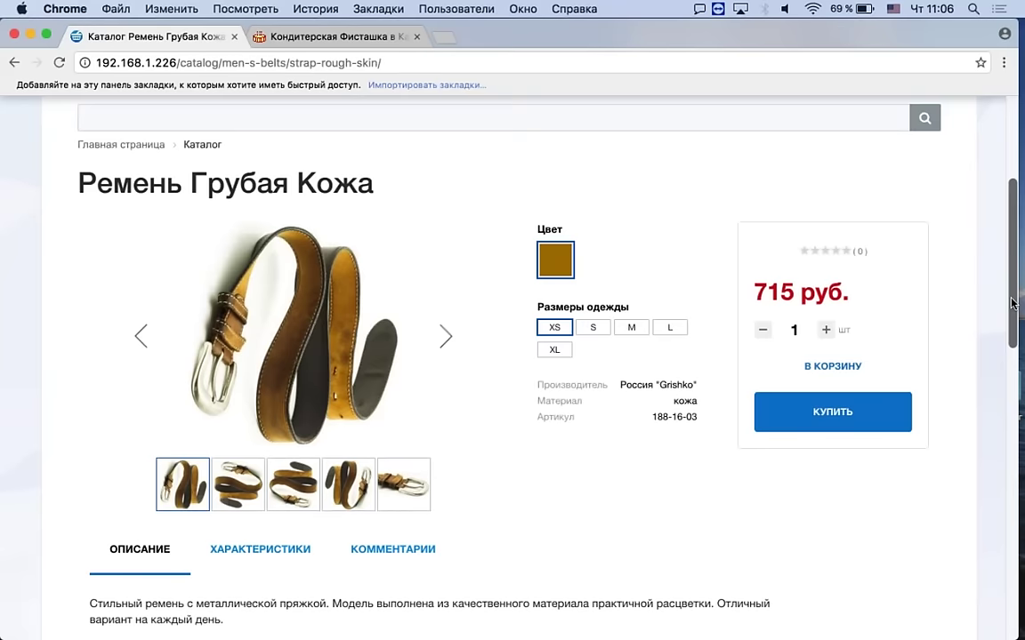
scroll(938, 442, "down", 2)
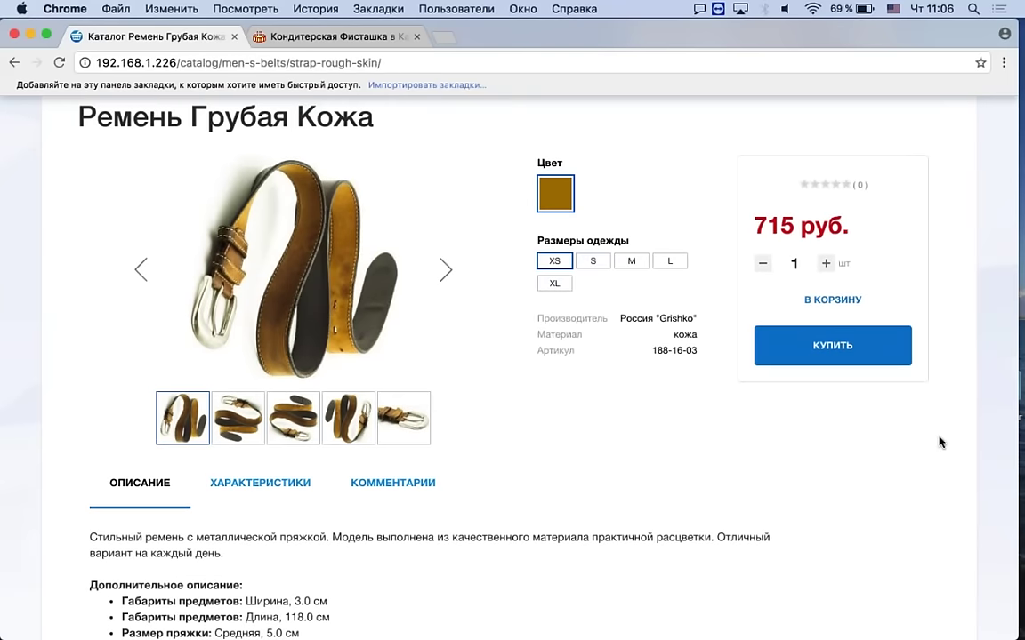
scroll(938, 442, "down", 1)
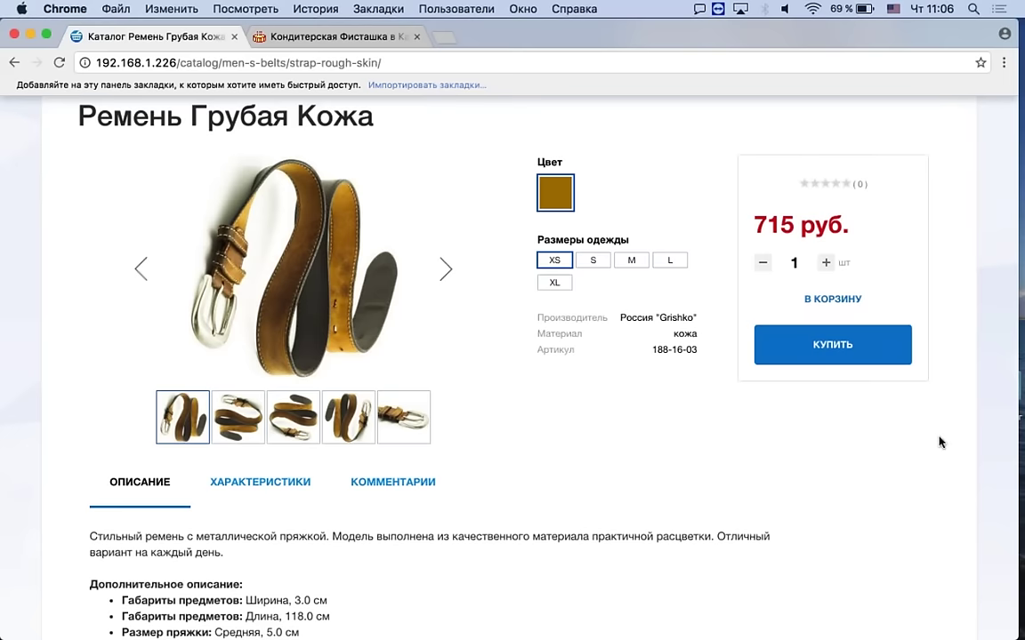
scroll(939, 442, "down", 1)
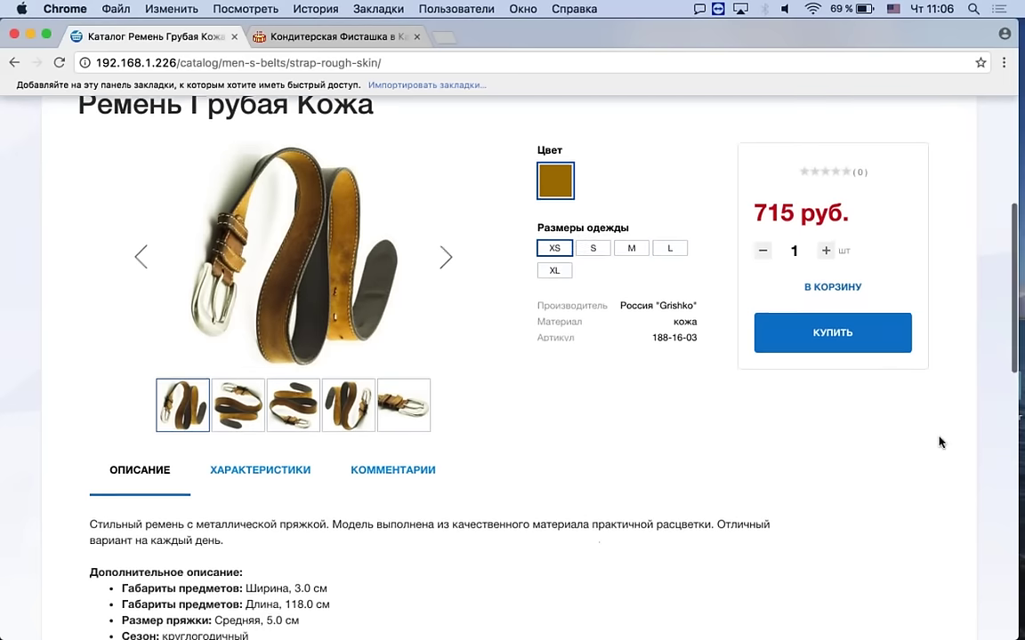
scroll(549, 414, "up", 1)
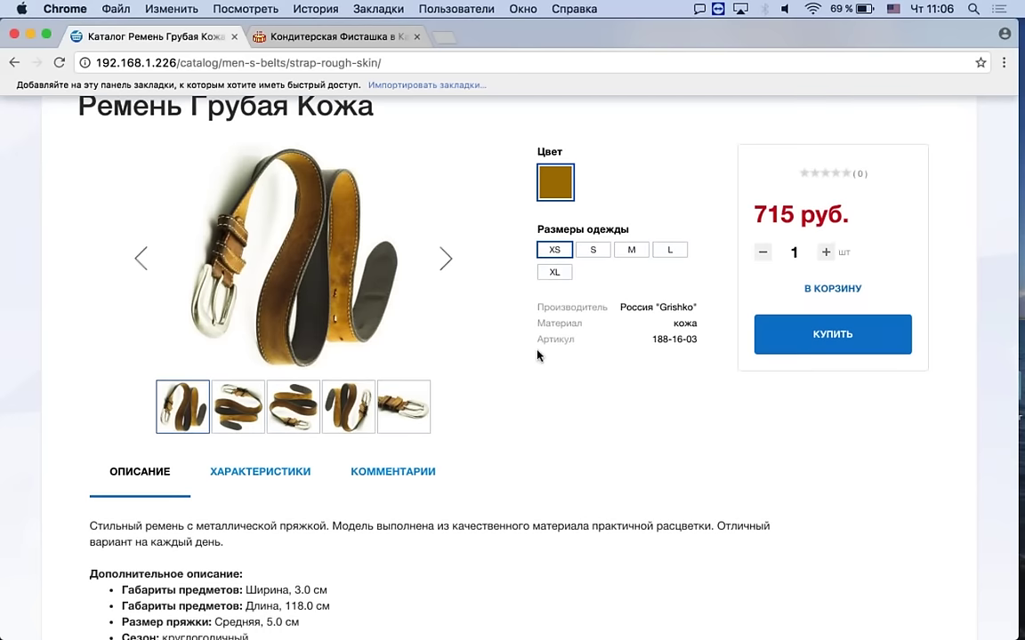